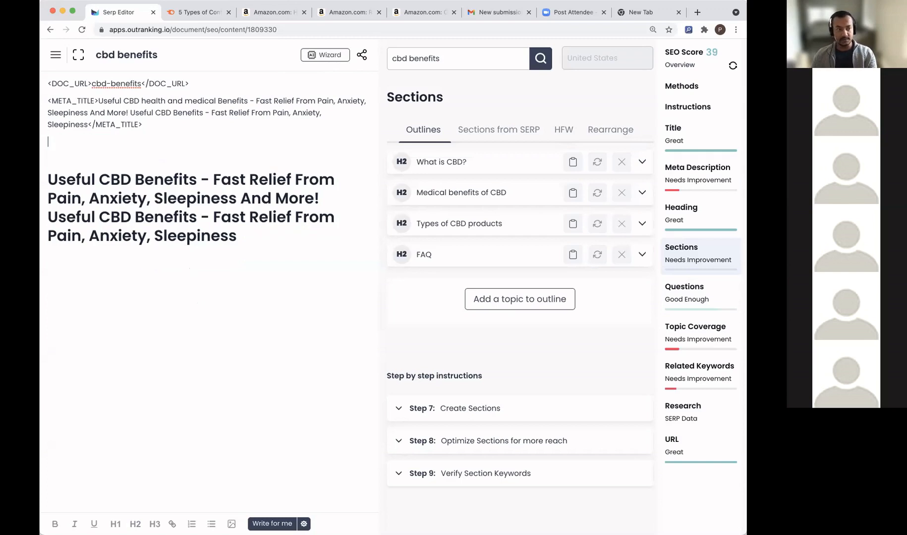
Step: Delete the extra blank line above the article's main heading
key(BackSpace)
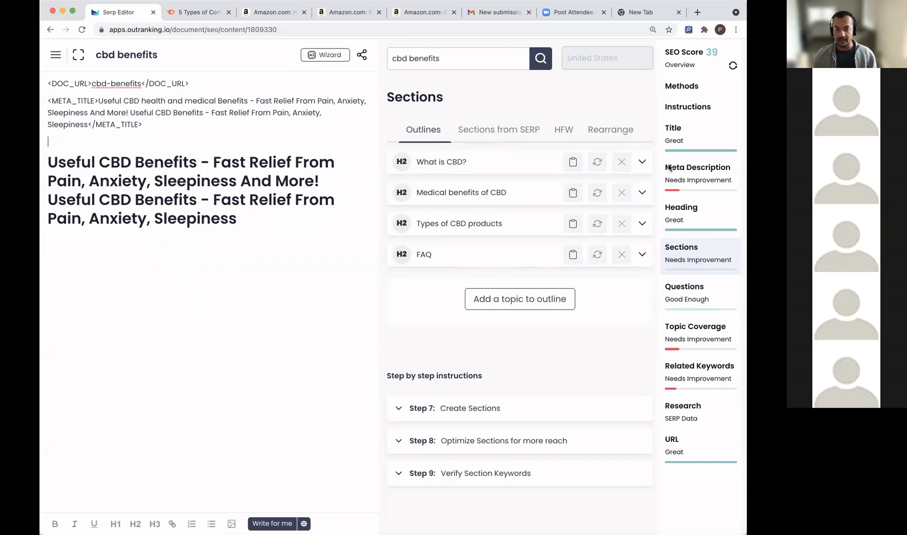
Step: Expand the outline topics What is CBD?, Medical benefits of CBD, Types of CBD products and FAQ, and review their subheadings
click(642, 162)
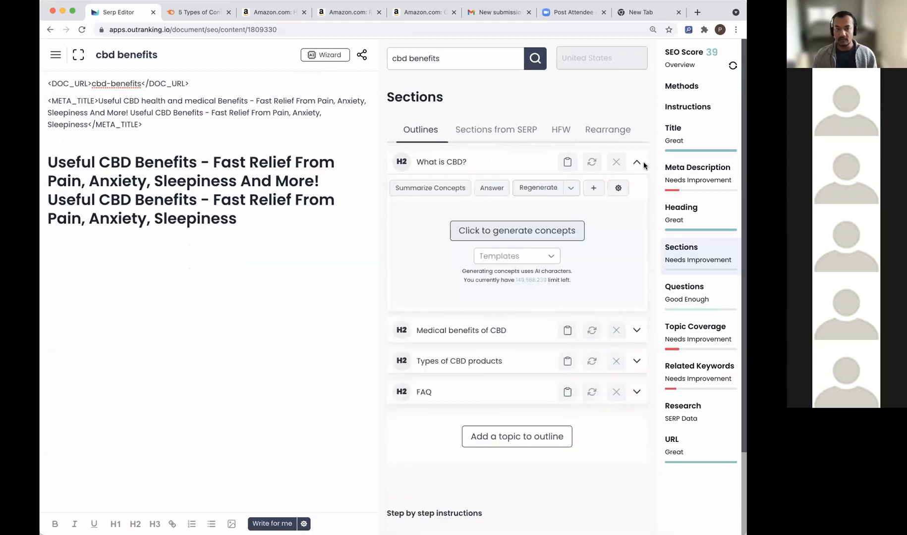
click(637, 331)
scroll(595, 331, down, 4)
scroll(595, 331, down, 10)
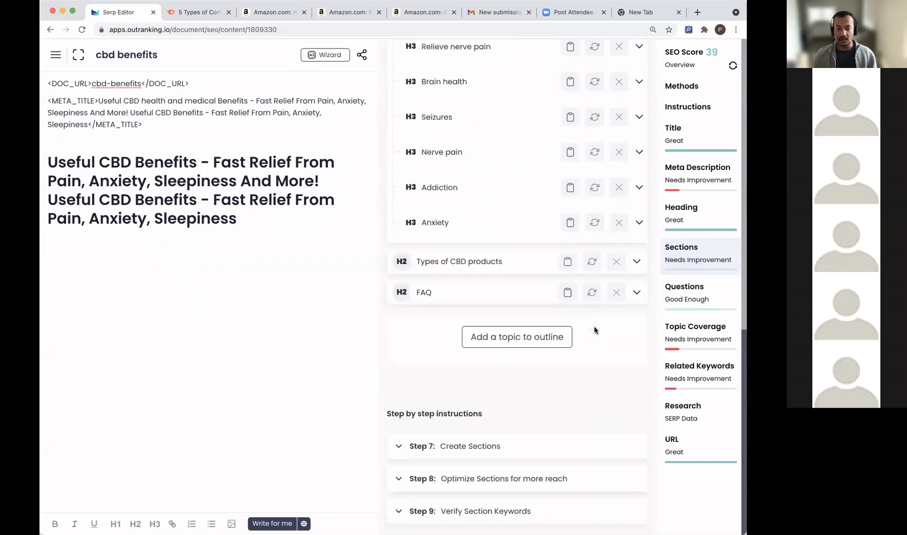
click(638, 262)
scroll(631, 292, down, 4)
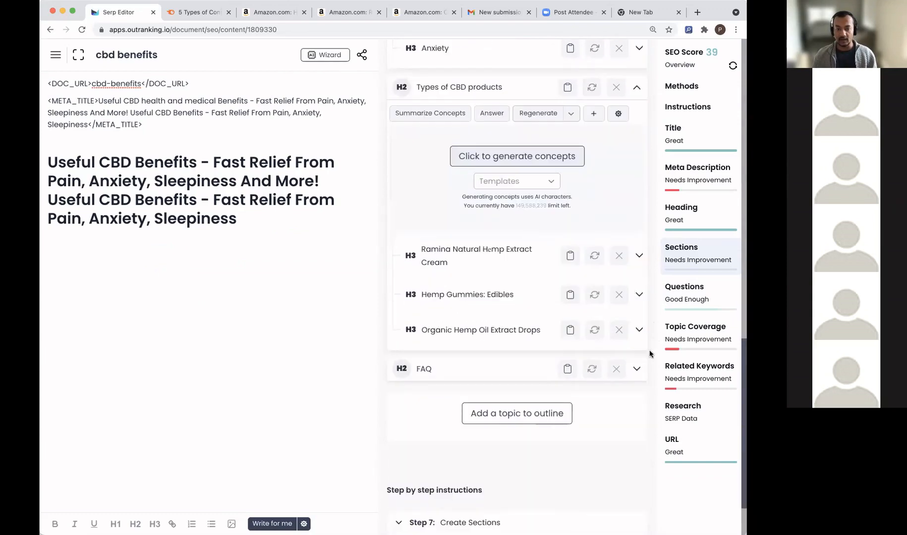
click(639, 369)
scroll(597, 316, down, 9)
scroll(585, 303, up, 15)
scroll(582, 298, up, 2)
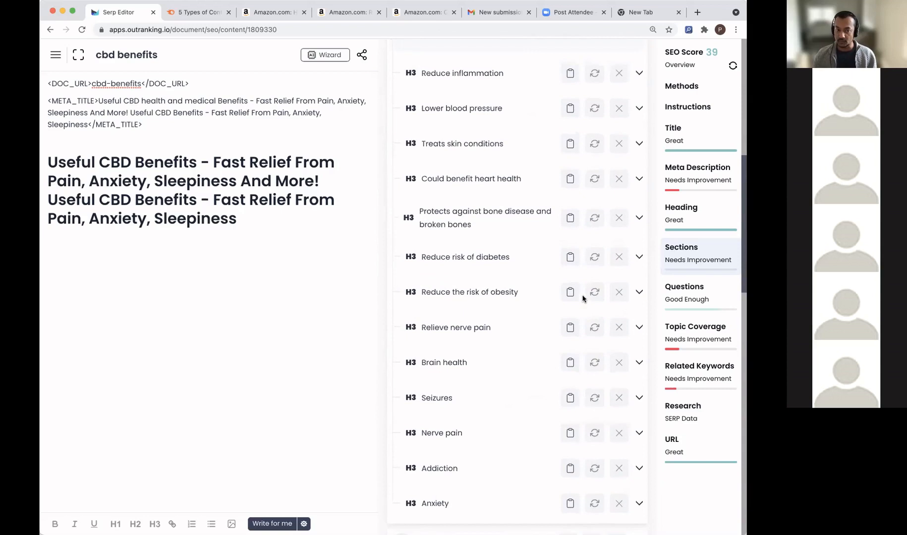
scroll(583, 298, up, 6)
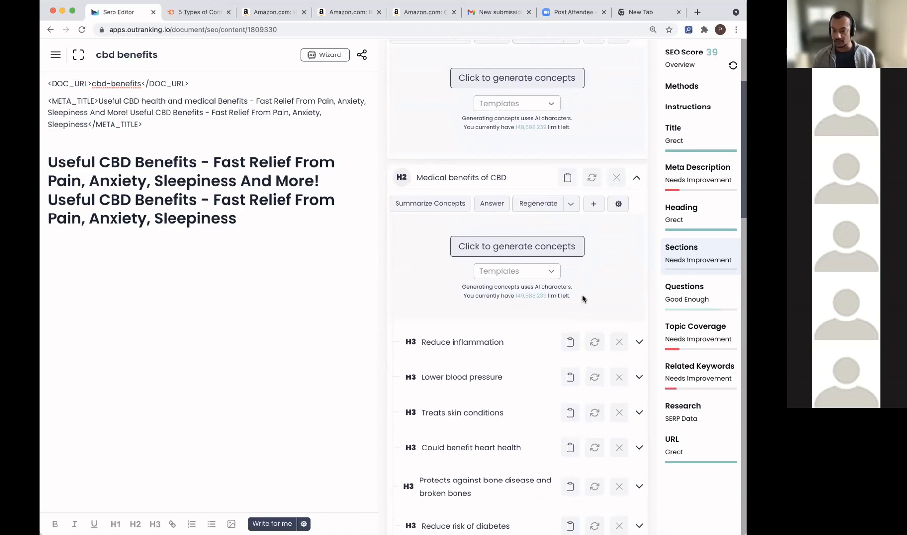
Step: Show the writing methods and search them for "introduction" to find the available introduction frameworks
click(141, 241)
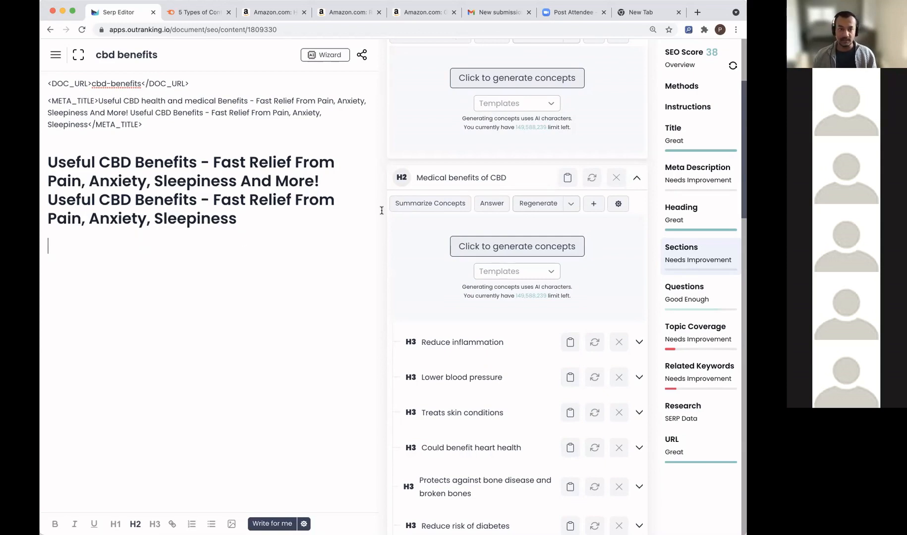
scroll(563, 146, up, 3)
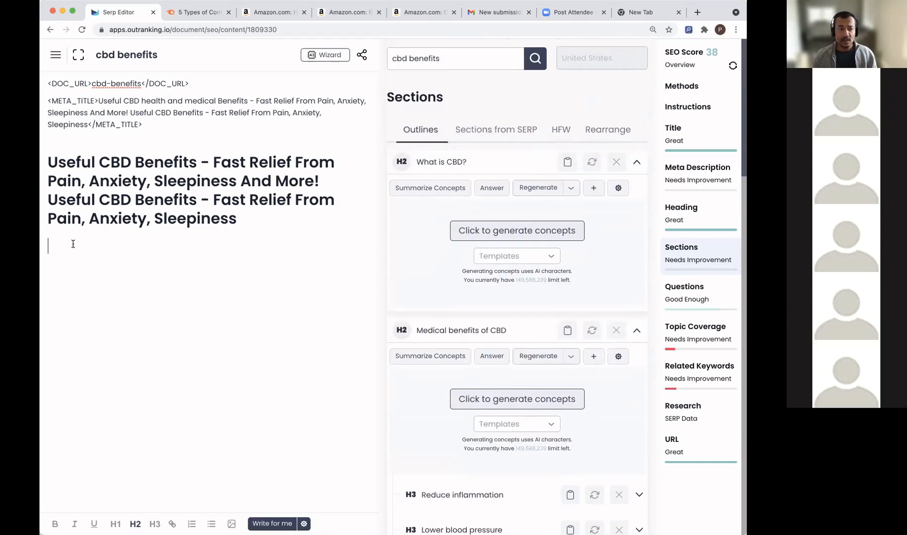
click(706, 91)
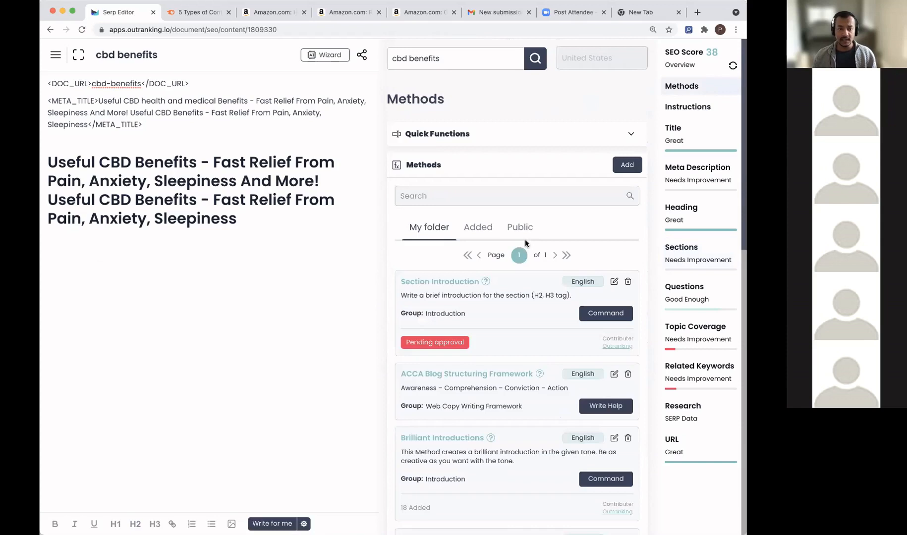
scroll(578, 230, down, 3)
scroll(578, 231, down, 4)
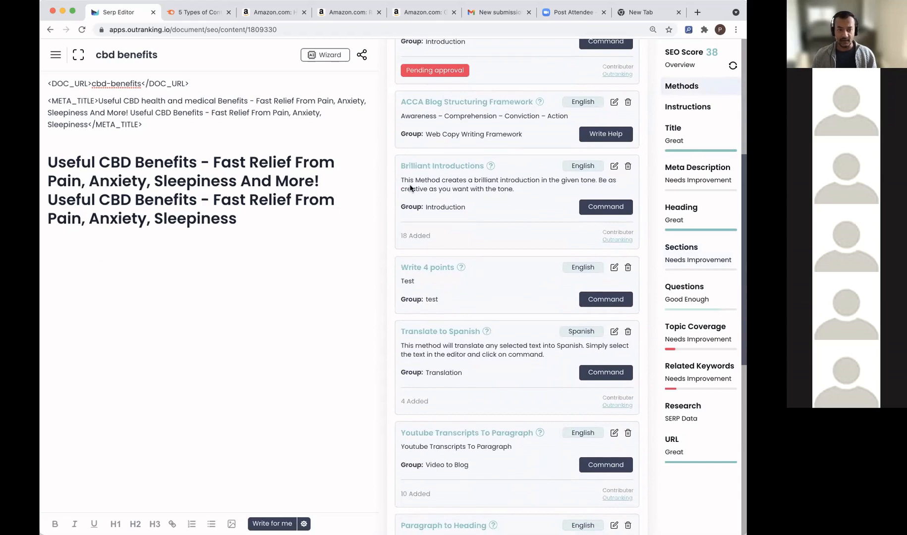
scroll(464, 159, up, 7)
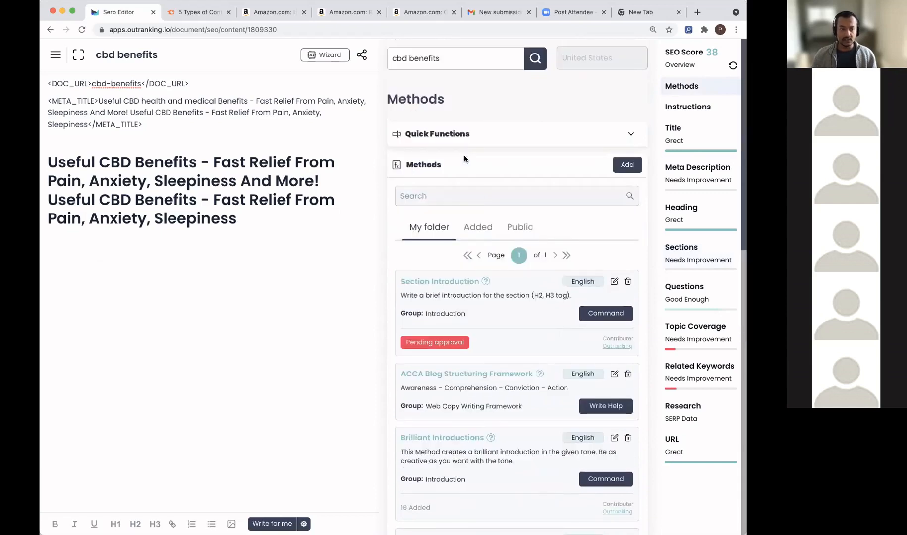
click(467, 194)
text(introduction)
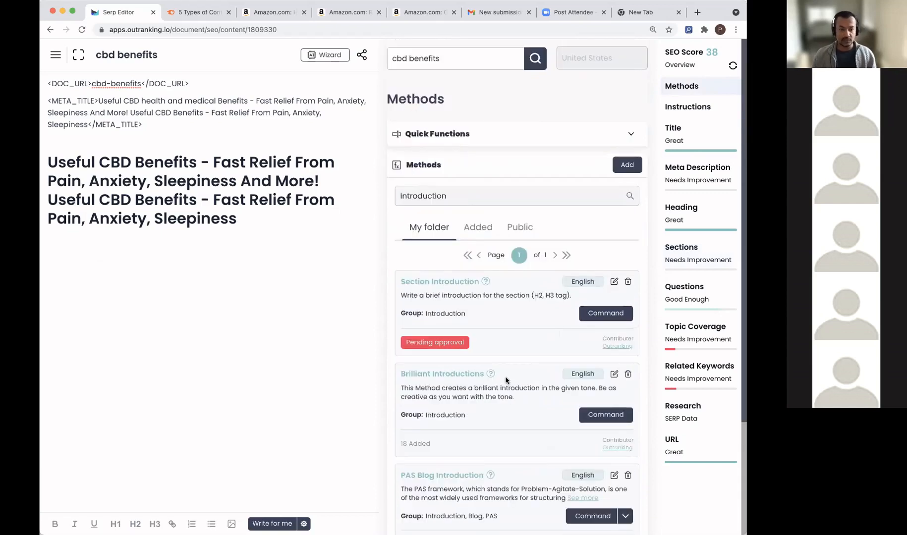
scroll(505, 377, down, 1)
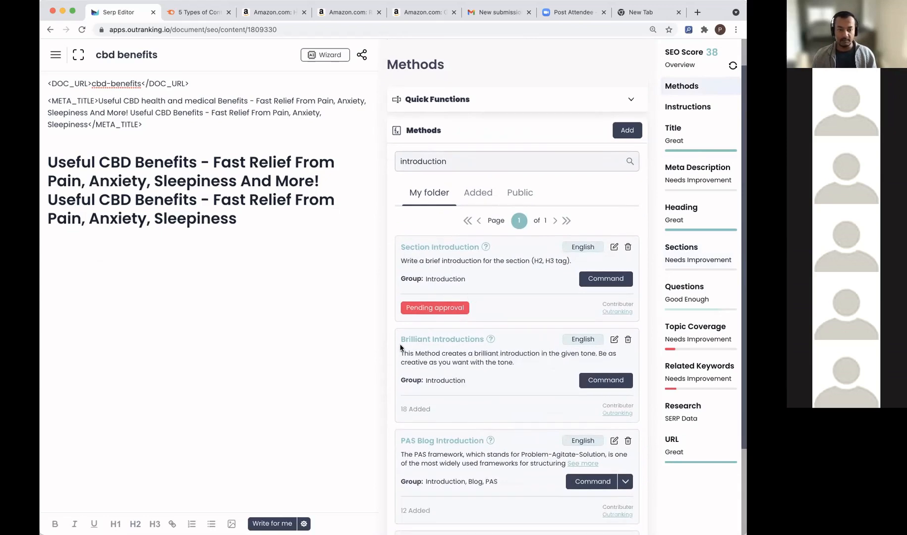
scroll(503, 369, down, 2)
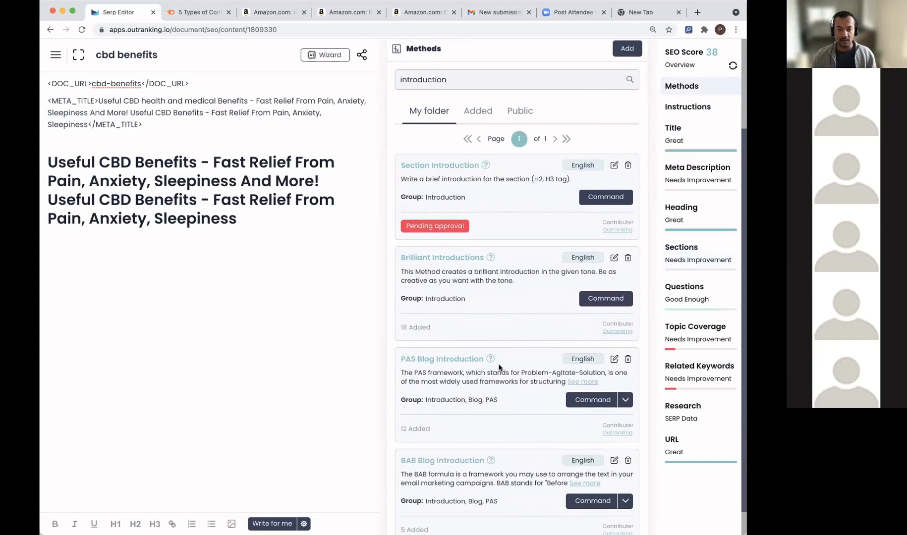
scroll(498, 446, down, 1)
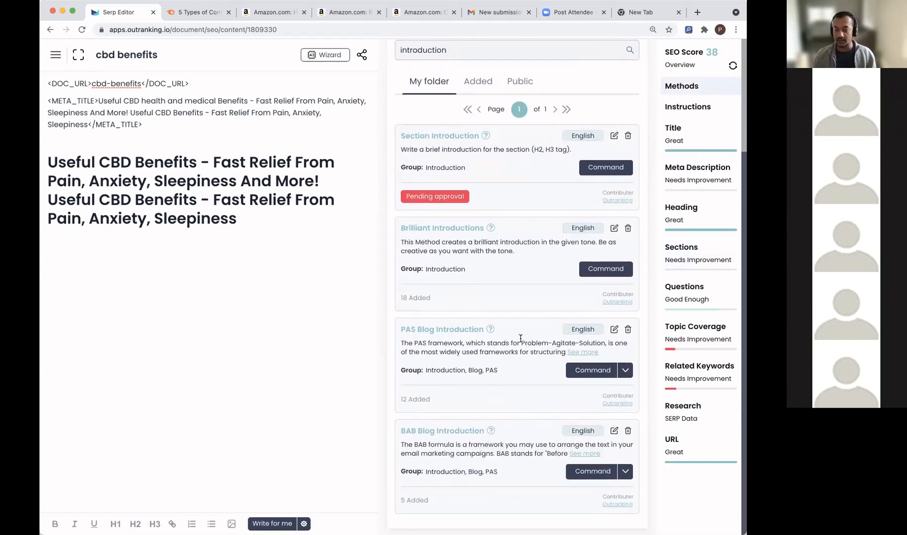
Step: Check the output length and tone of voice options, and generate an introduction below the main heading with the Brilliant Introductions method
click(212, 242)
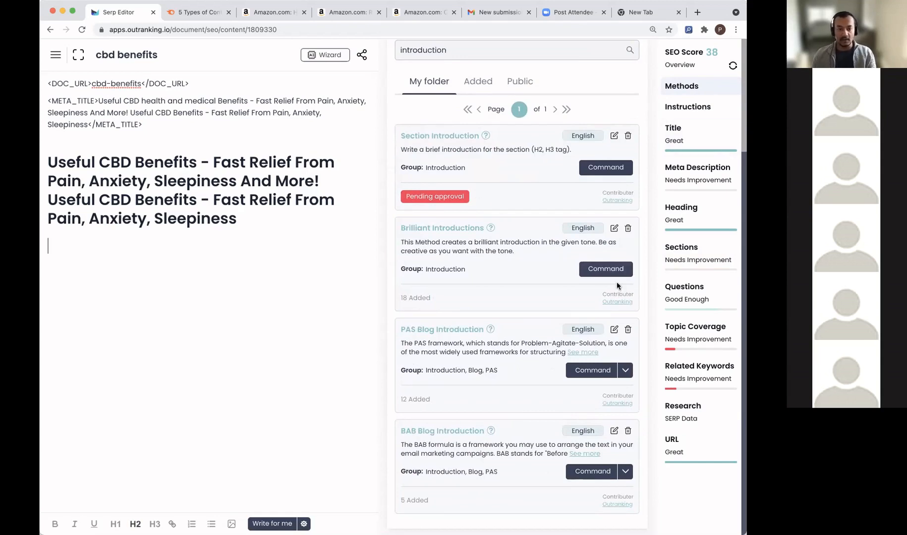
click(599, 274)
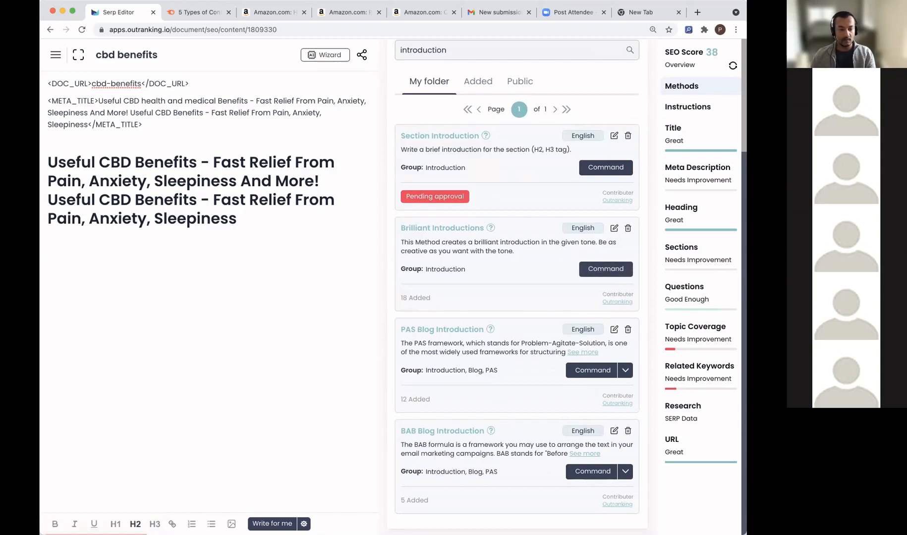
click(304, 524)
click(359, 333)
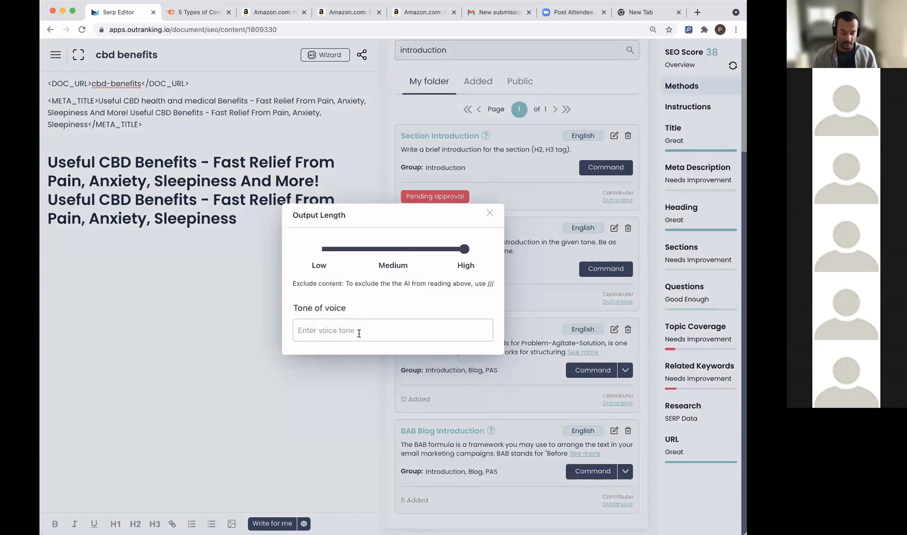
click(618, 274)
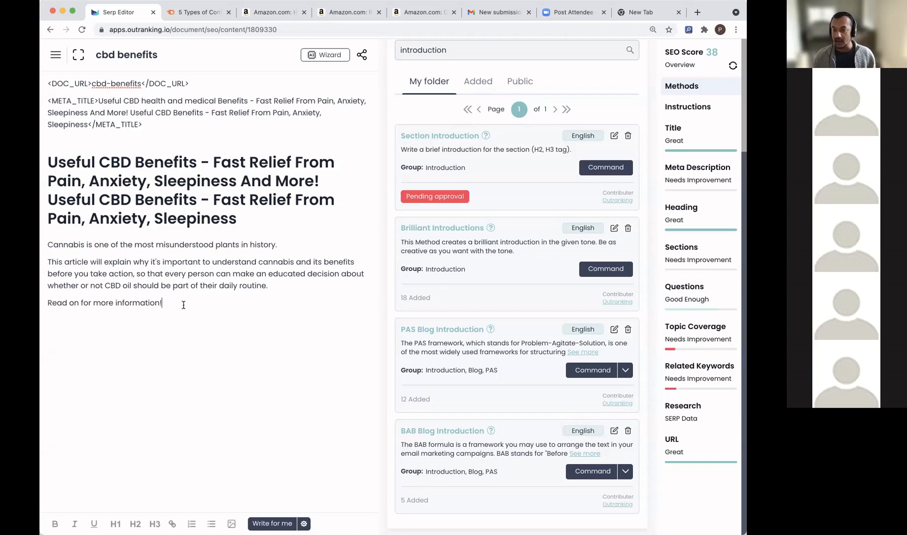
Step: Add a "-----" separator after the introduction and generate a PAS Blog Introduction for the audience "Someone looking for Alternative medication"
key(Return)
text(-----)
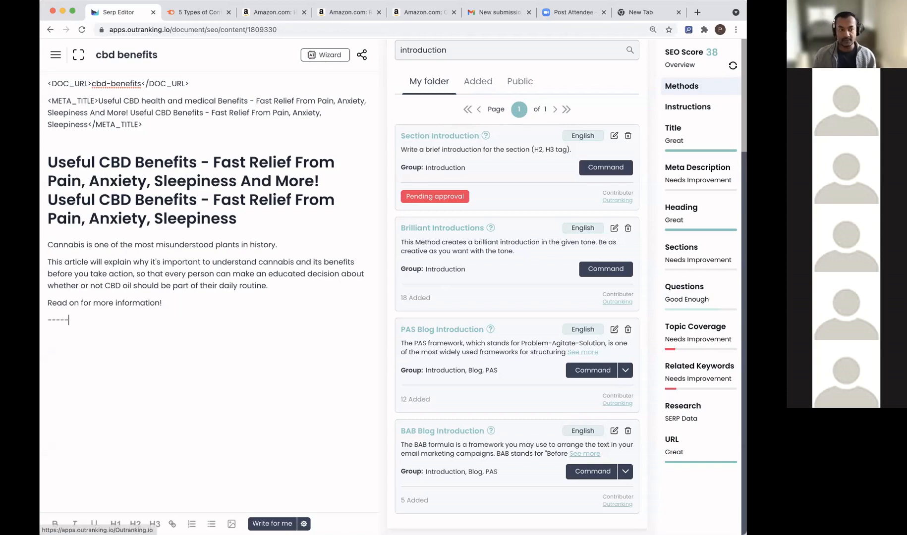
click(602, 376)
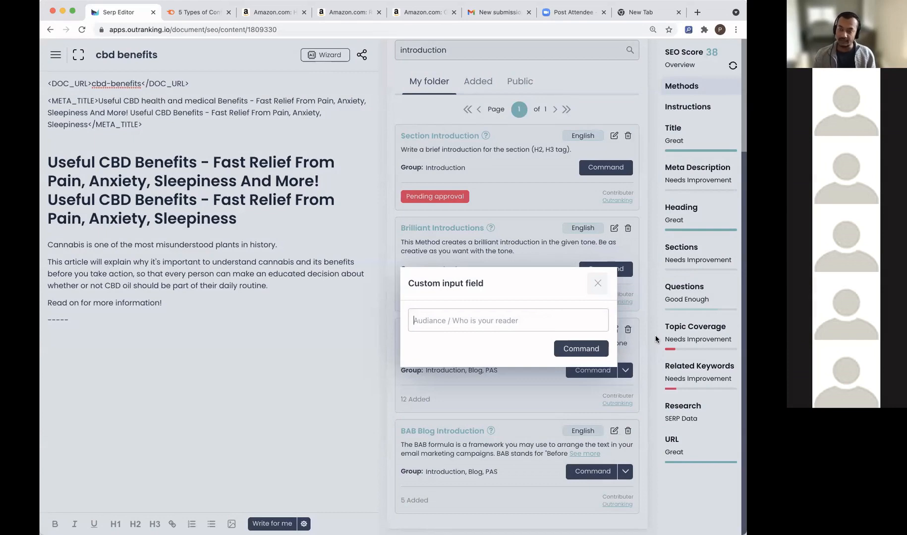
text(Alternative medication)
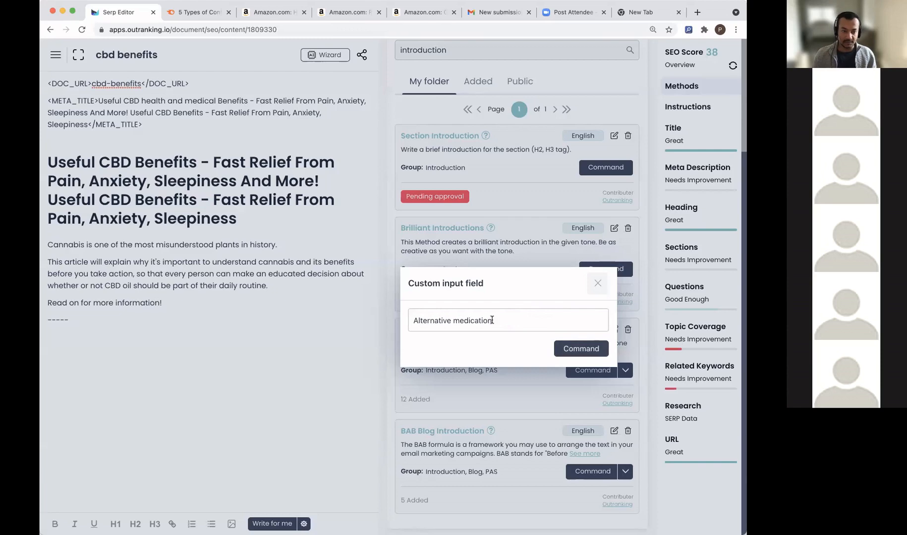
click(410, 320)
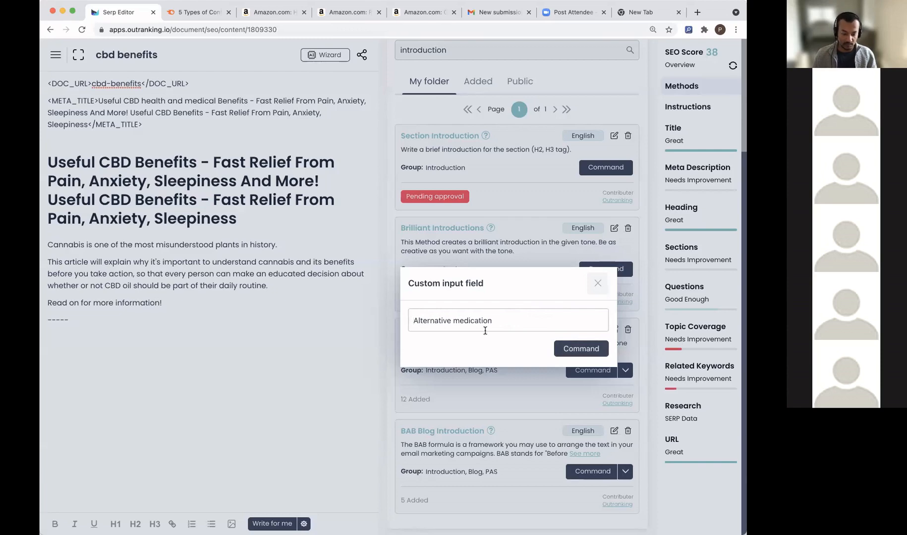
text(Someone looking for)
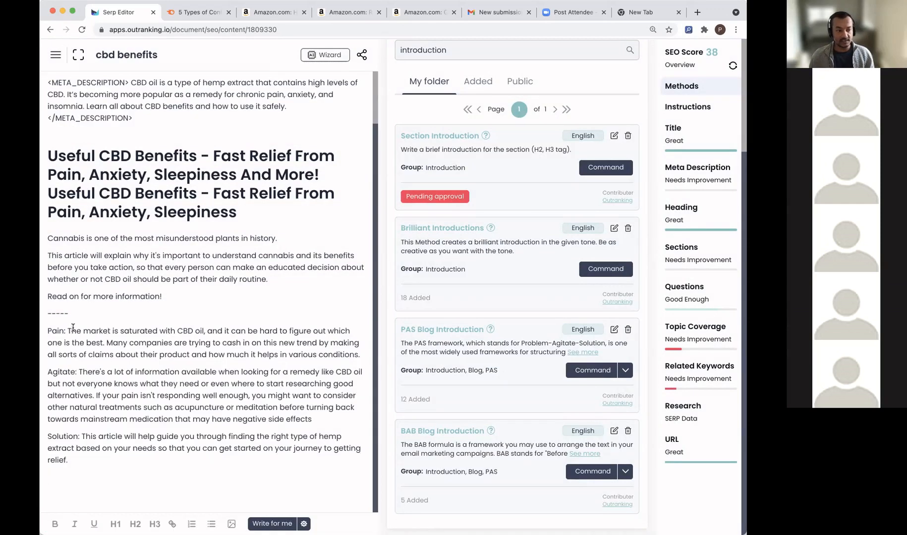
Step: Remove the "Pain:", "Agitate:" and "Solution:" labels and the leading space from the PAS introduction's paragraphs
drag(66, 331, 48, 330)
key(BackSpace)
drag(79, 372, 47, 372)
key(BackSpace)
drag(81, 436, 47, 436)
key(BackSpace)
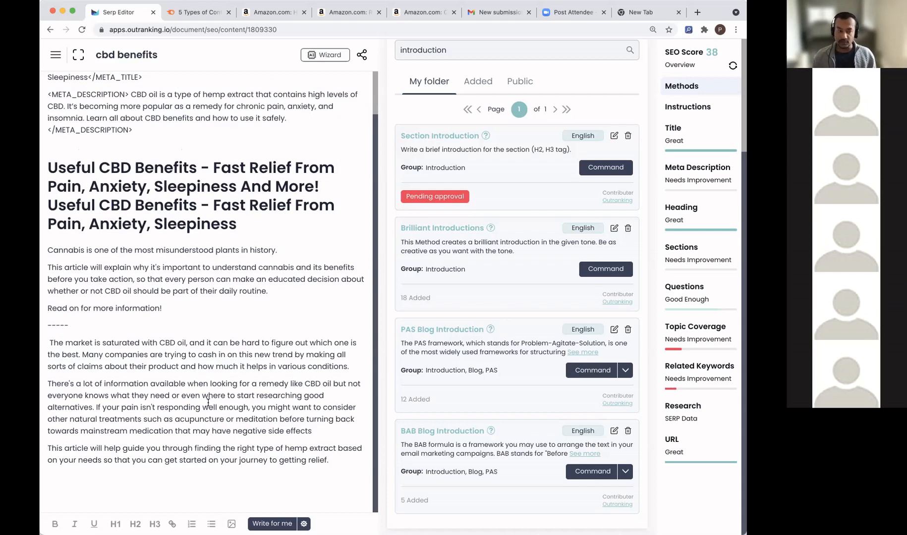
click(49, 342)
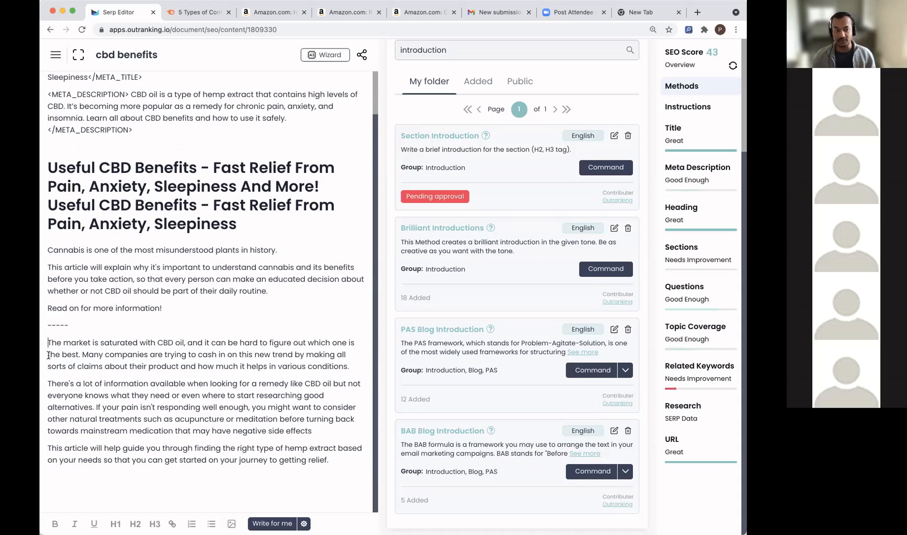
click(337, 407)
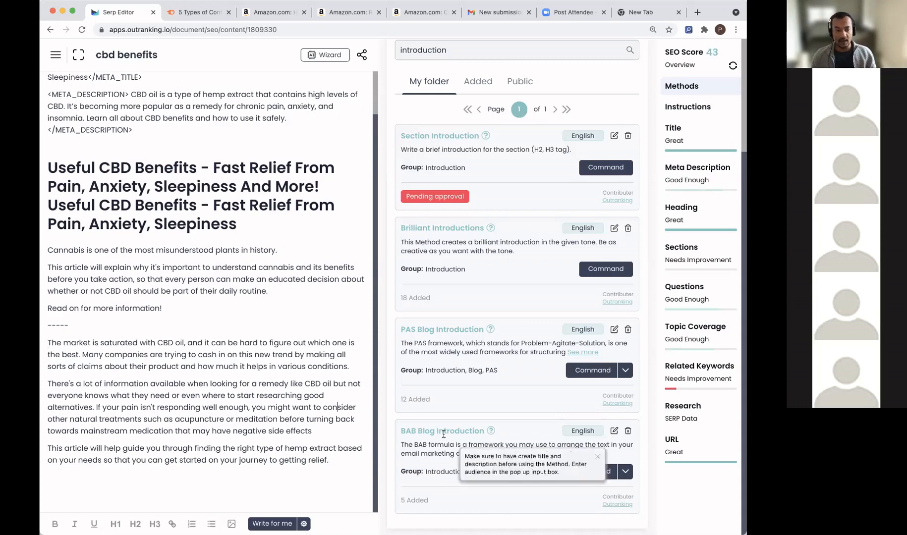
Step: Copy the "-----" separator onto a new line below the PAS introduction
click(335, 461)
key(Return)
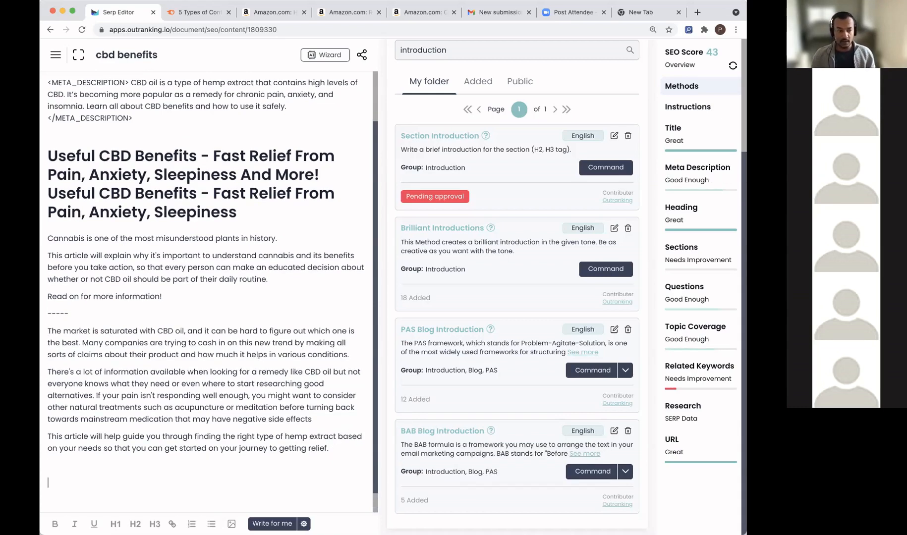
drag(69, 313, 42, 314)
click(99, 314)
key(super+c)
click(69, 465)
key(super+v)
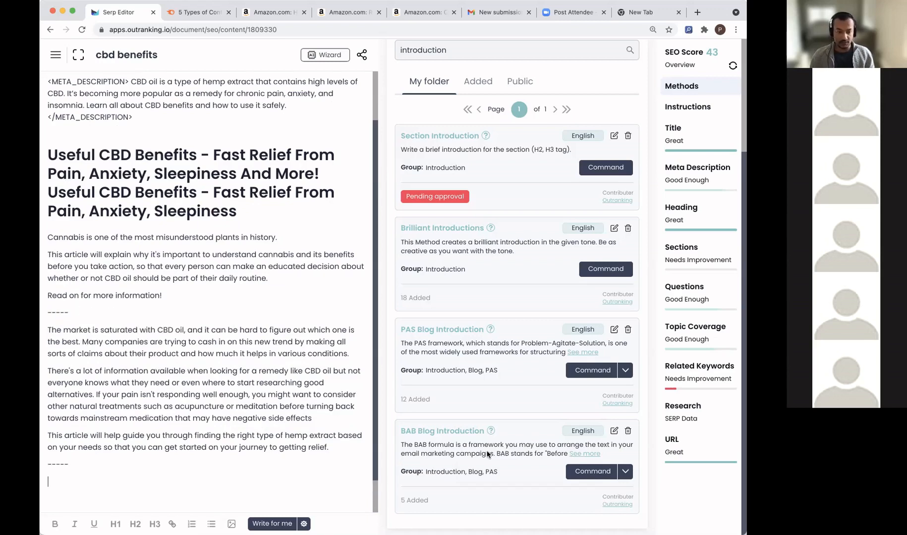
Step: Try a BAB Blog Introduction for the audience "ELDERLY" below the second separator, and undo the generated text
click(603, 475)
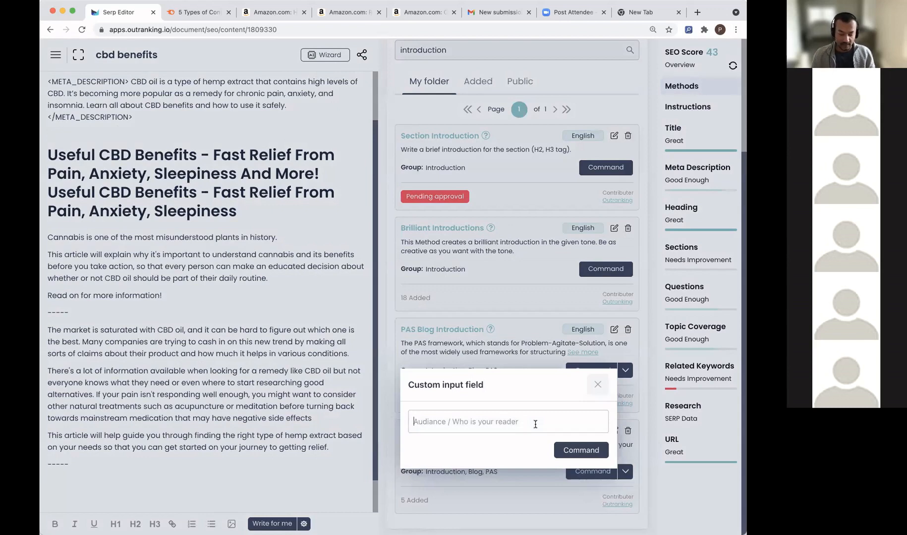
text(ELDERLY)
key(Return)
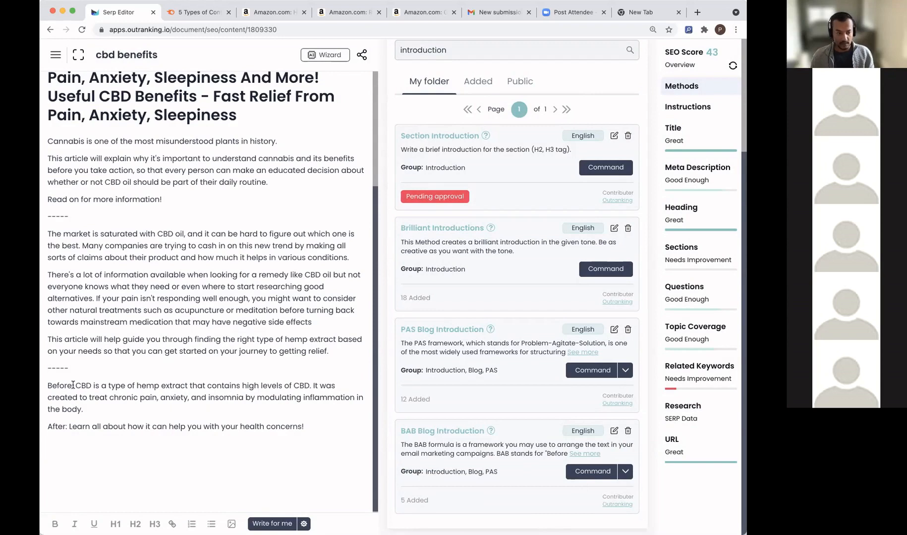
key(super+z)
Step: Generate a new BAB Blog Introduction below the second separator and split off "The following article will show you" as its own paragraph
click(569, 474)
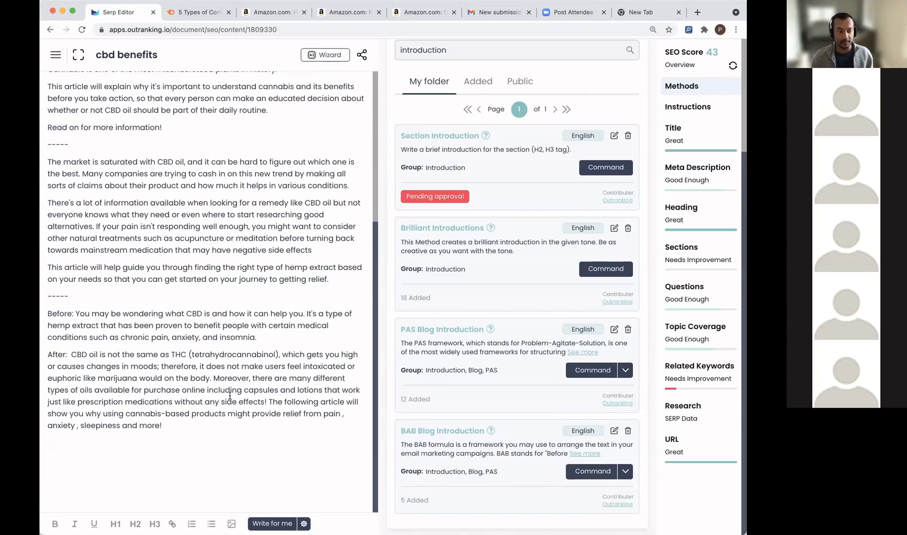
click(269, 402)
key(Return)
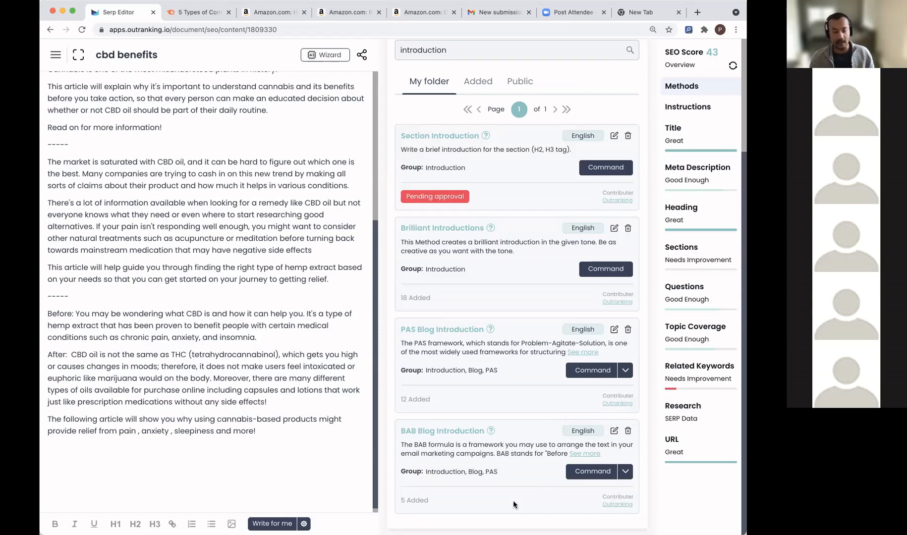
scroll(170, 355, up, 3)
scroll(169, 355, down, 2)
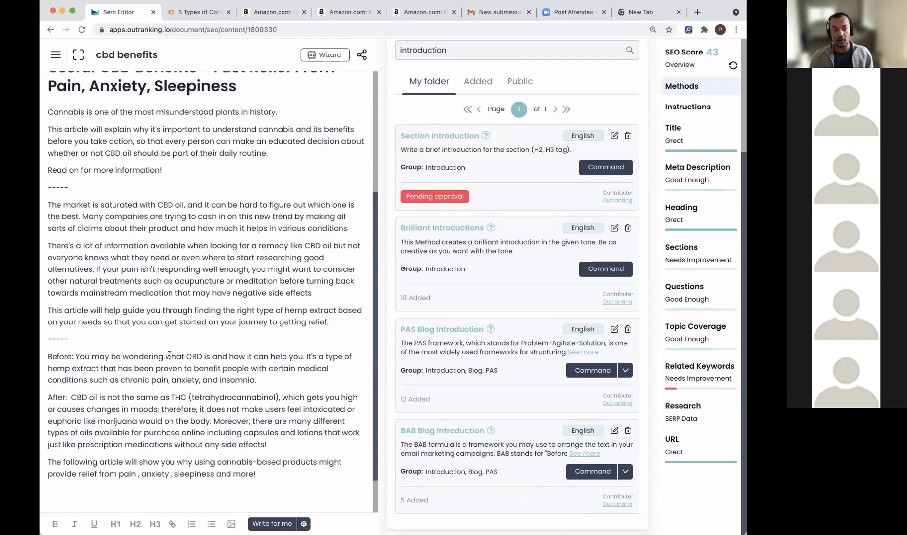
scroll(170, 355, up, 2)
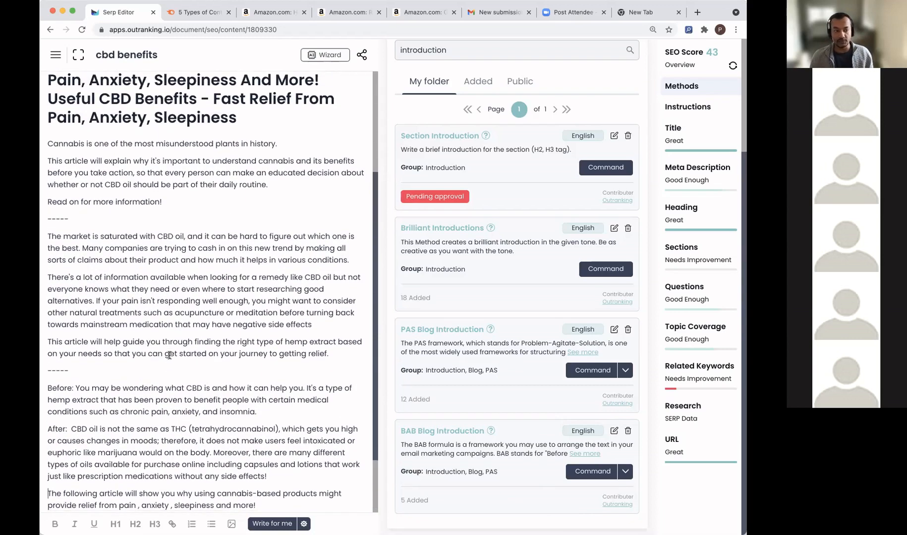
Step: Delete the first introduction, starting "Cannabis is one of the most misunderstood plants", together with its separator and the leftover empty line
double_click(70, 219)
shift+click(48, 144)
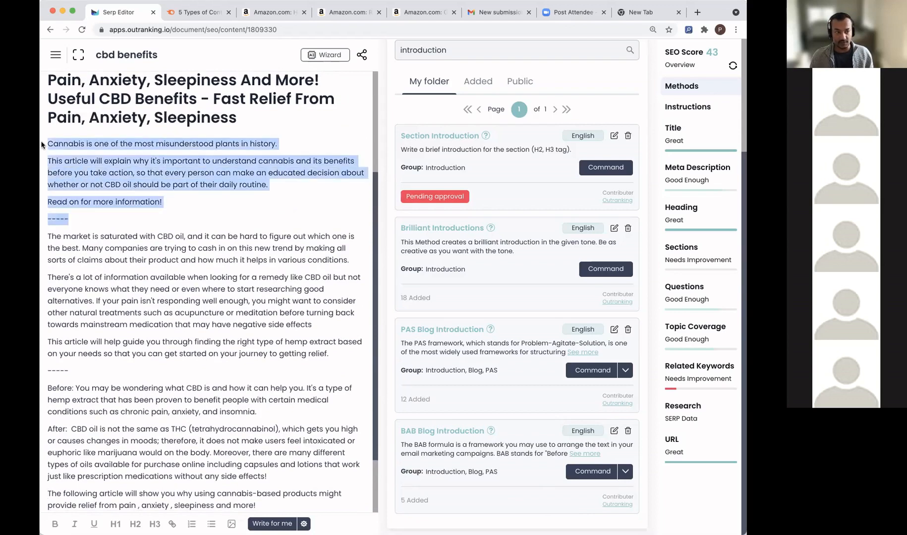
key(BackSpace)
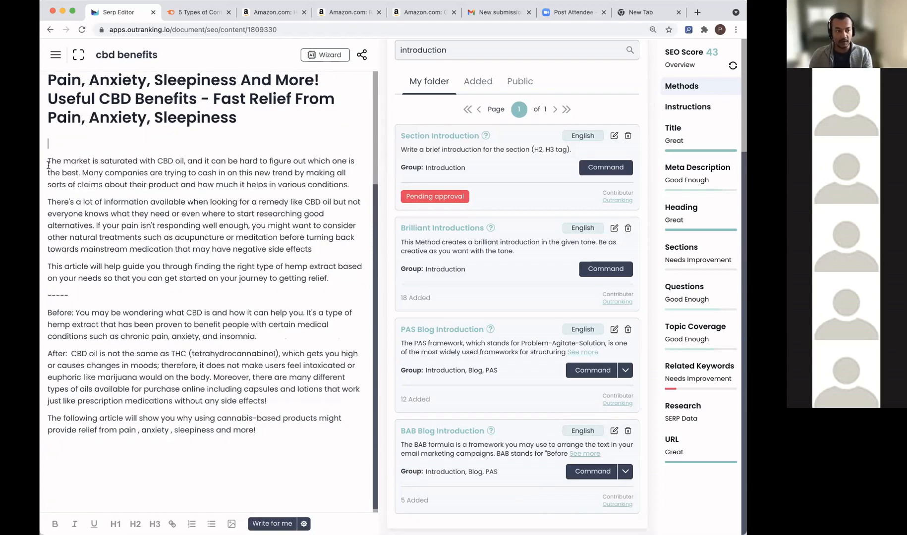
key(BackSpace)
Step: Delete the remaining separator and the whole BAB introduction below the PAS introduction, and widen the browser window
drag(48, 291, 357, 444)
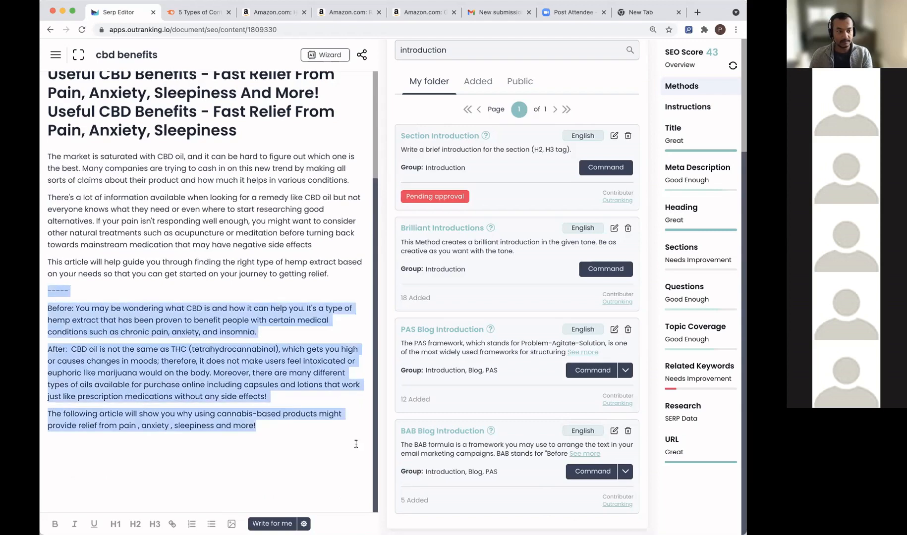
key(BackSpace)
drag(745, 318, 786, 321)
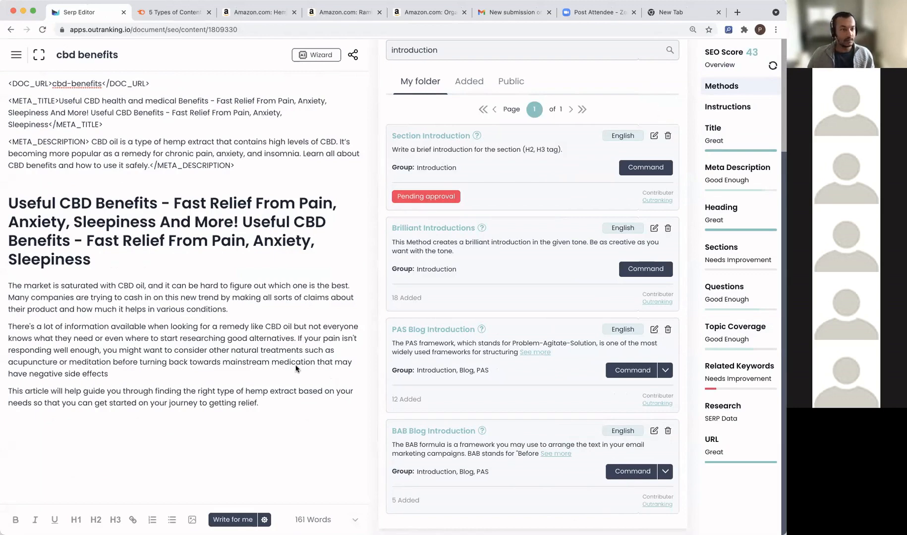
Step: Insert the "What is CBD?" outline section on a new line below the introduction and generate its answer text
click(275, 404)
key(Return)
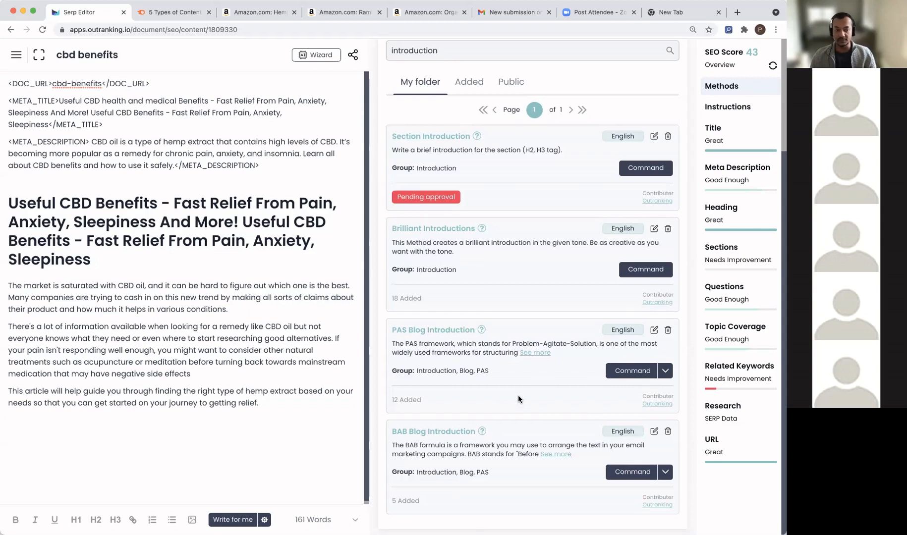
key(Return)
key(BackSpace)
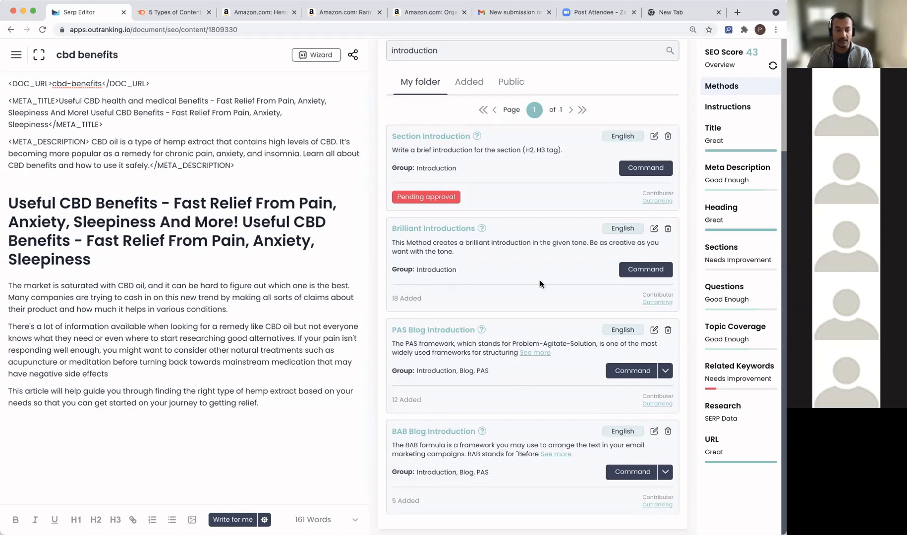
click(725, 258)
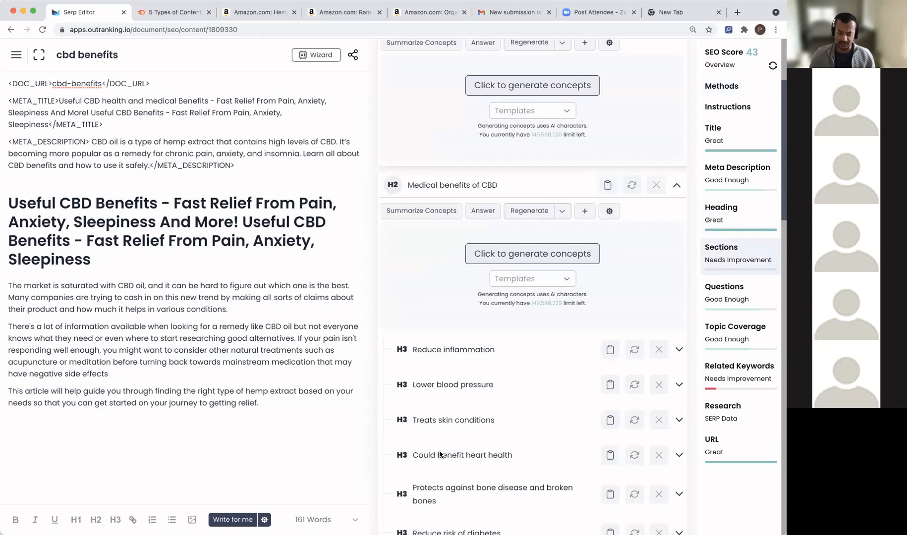
scroll(441, 169, up, 3)
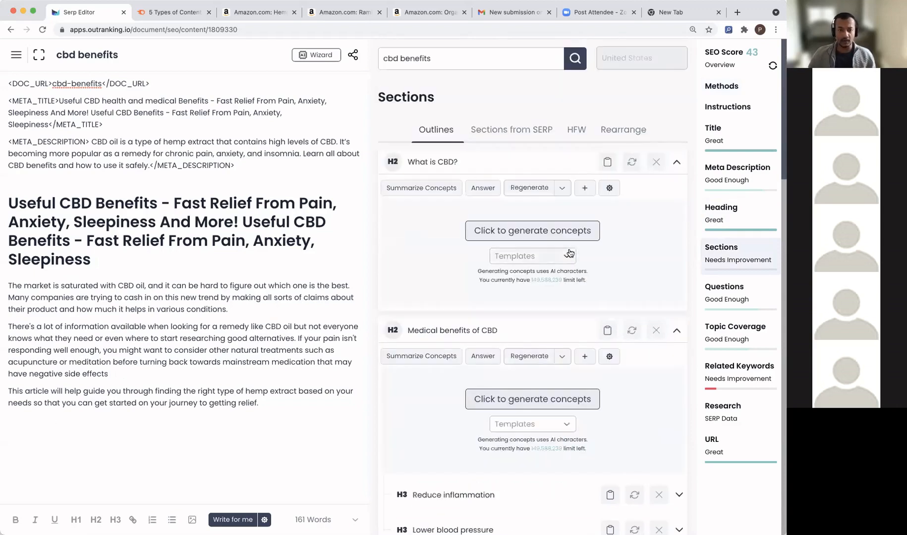
click(608, 163)
key(super+z)
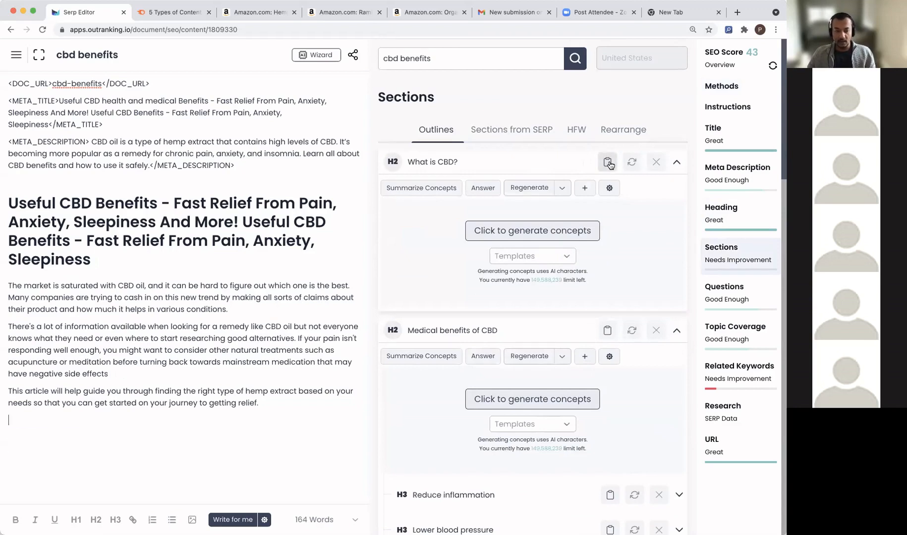
click(484, 189)
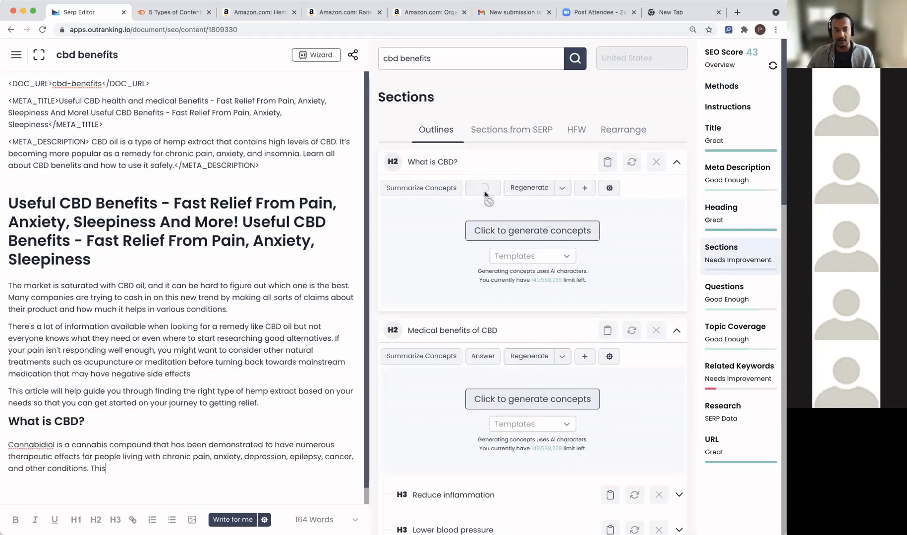
scroll(259, 345, down, 1)
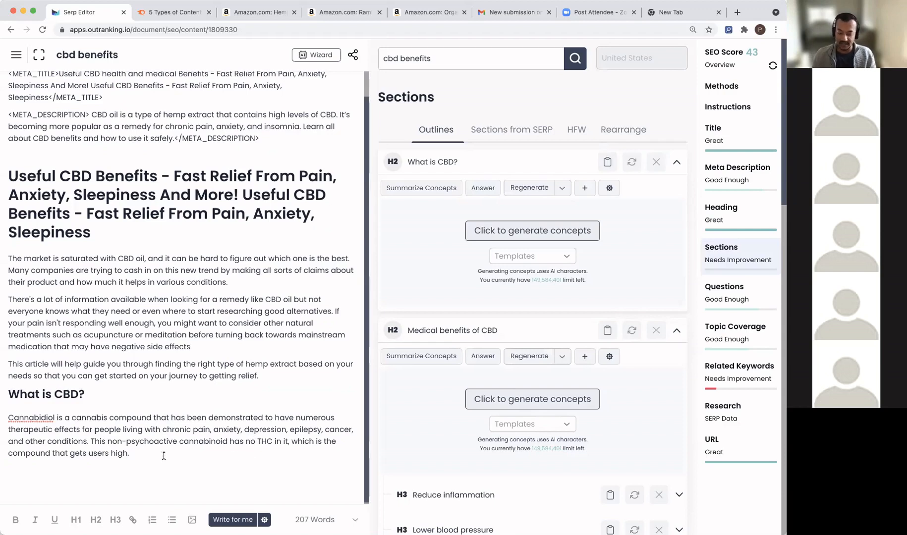
Step: Insert the outline heading "Medical benefits of CBD" on a new line below the "What is CBD?" paragraph
key(Return)
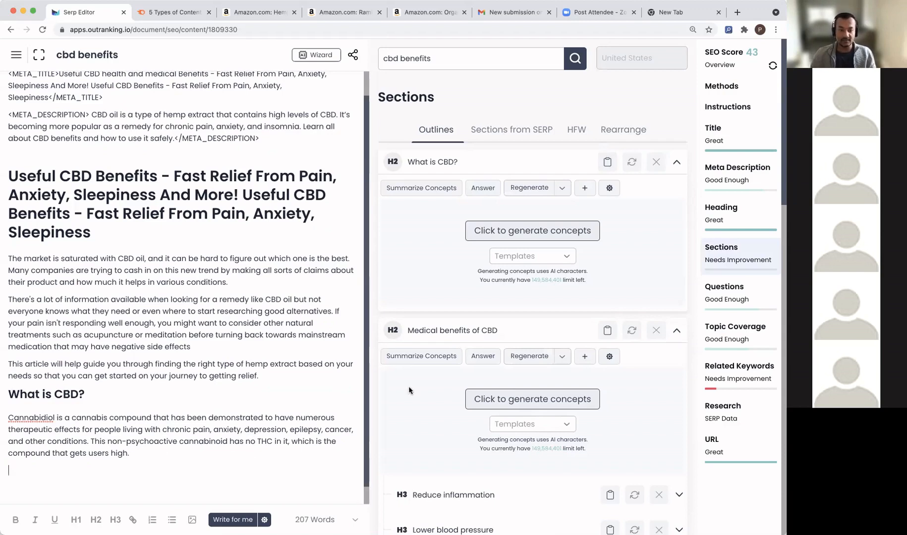
scroll(511, 327, down, 5)
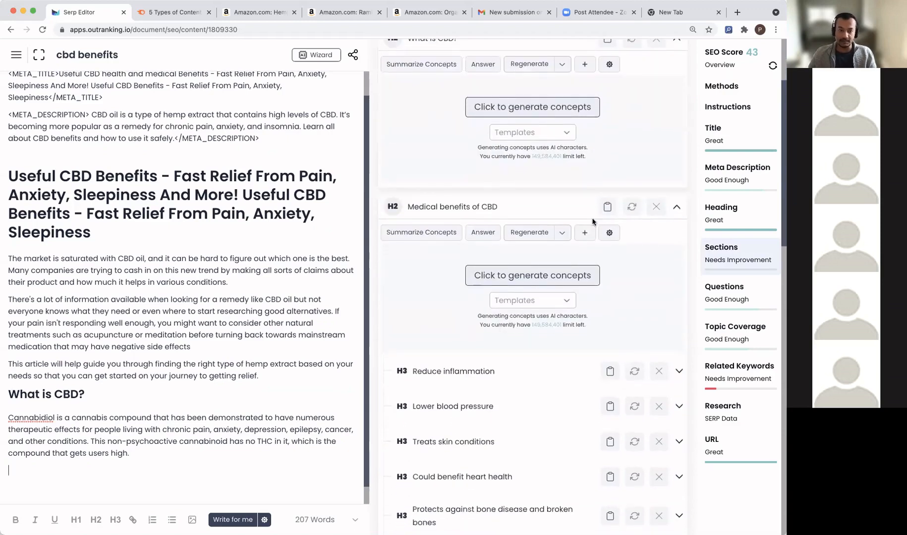
click(608, 207)
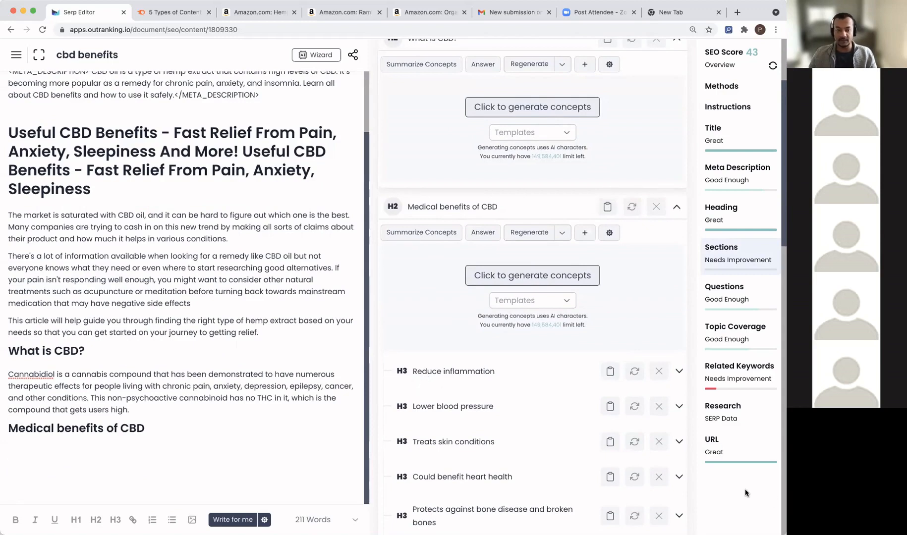
Step: Generate a Section Introduction for the "Medical benefits of CBD" heading
click(733, 88)
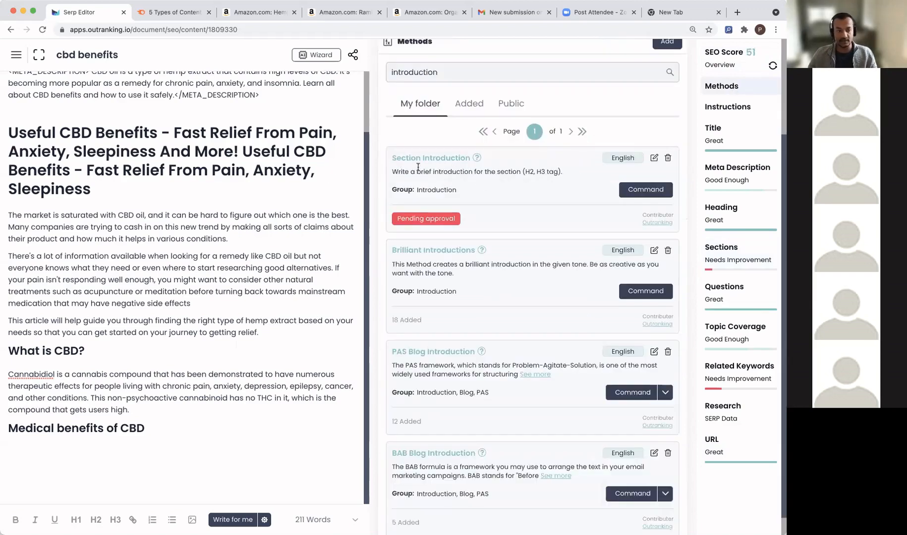
click(34, 451)
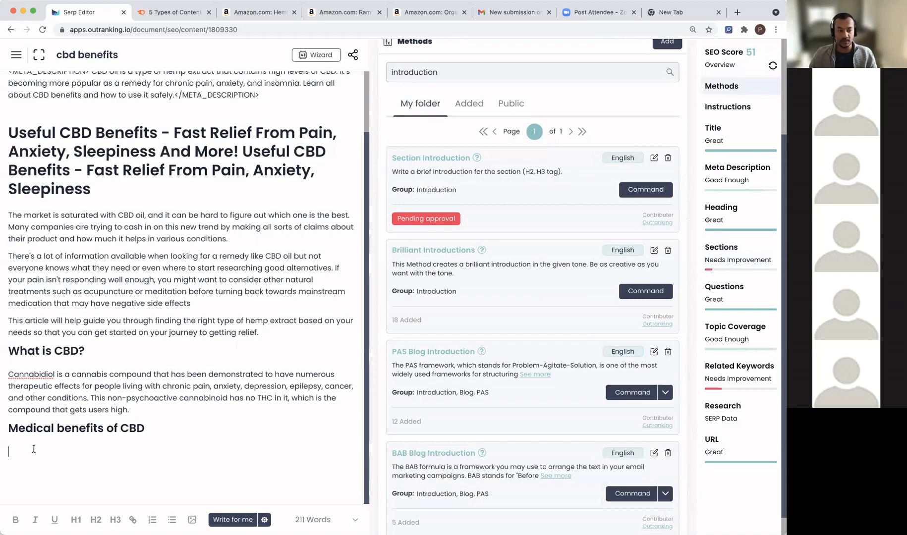
drag(155, 427, 6, 428)
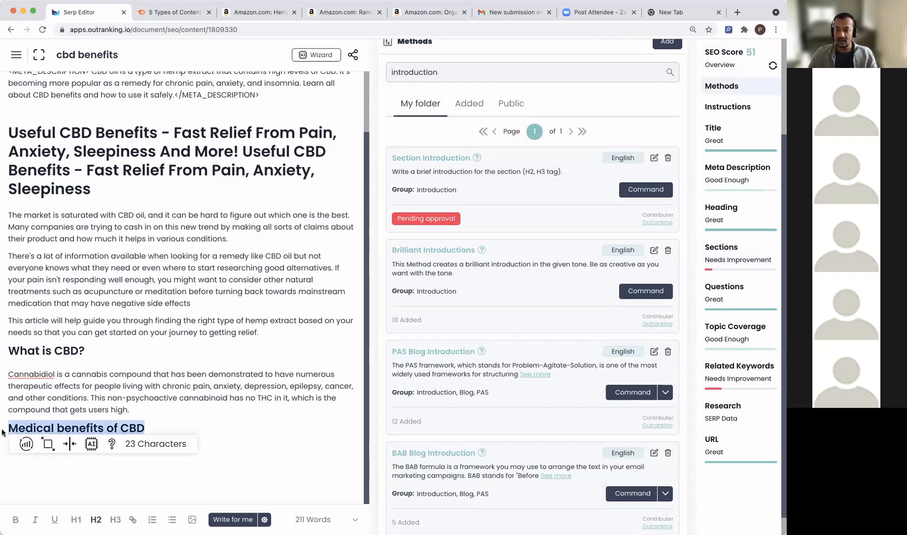
click(643, 191)
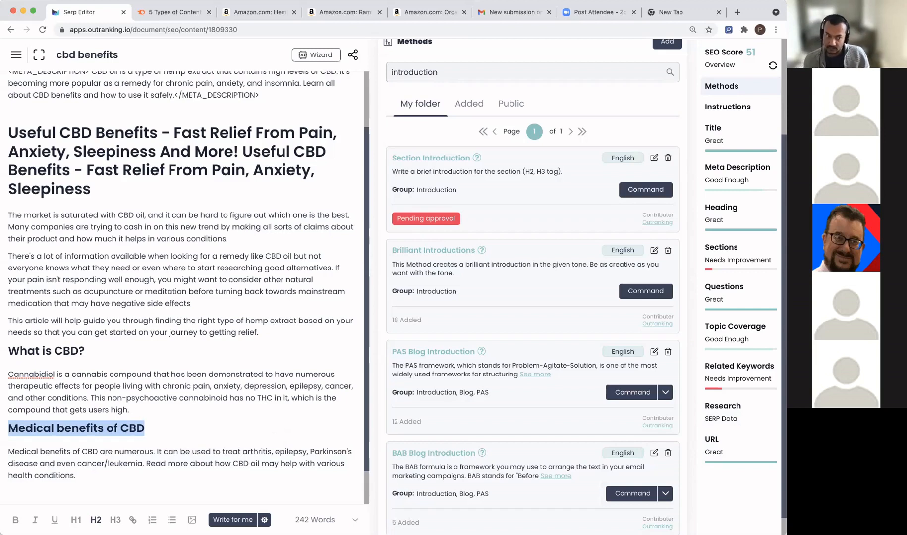
click(184, 480)
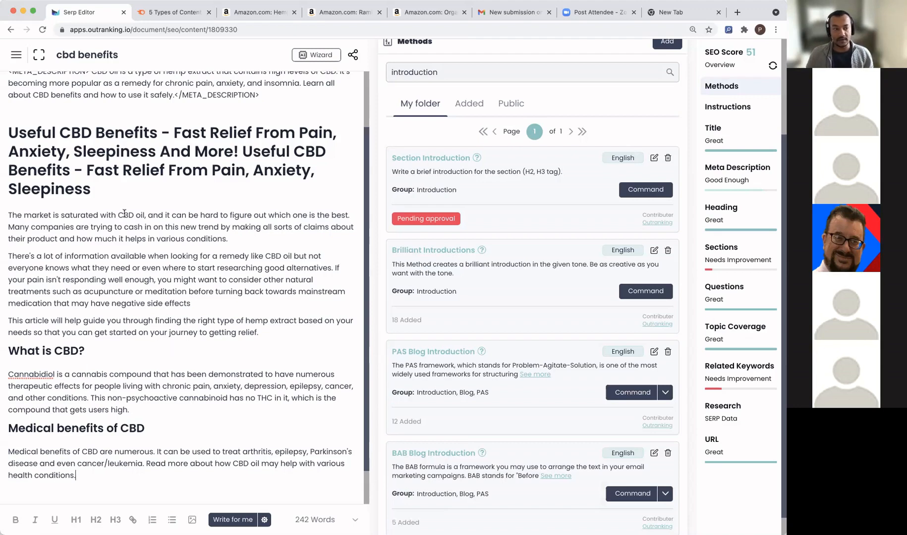
Step: Remove the H1 formatting from the article title and apply it again
click(97, 189)
drag(97, 189, 8, 133)
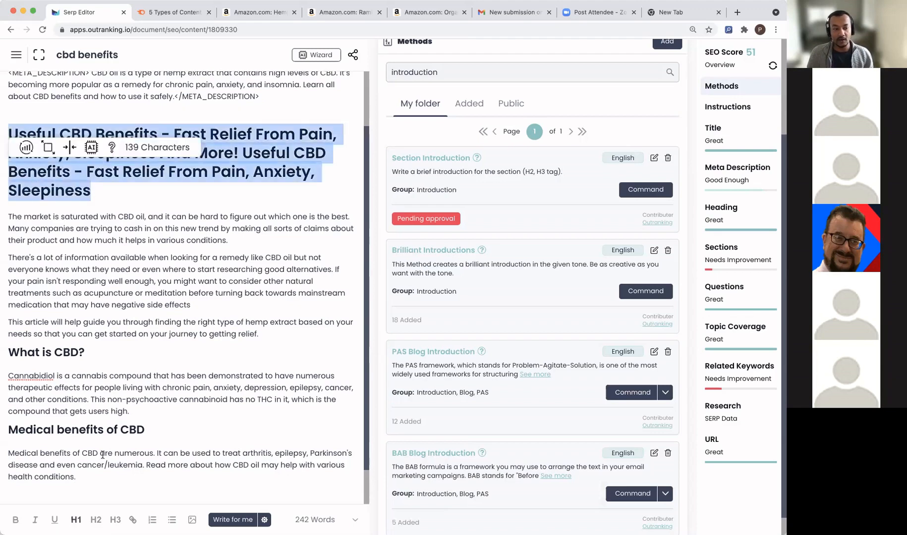
click(76, 520)
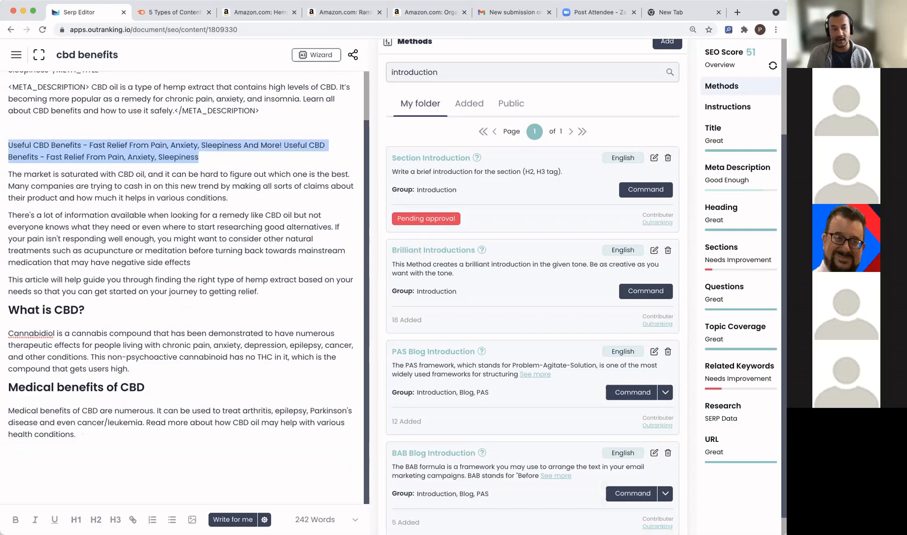
click(76, 519)
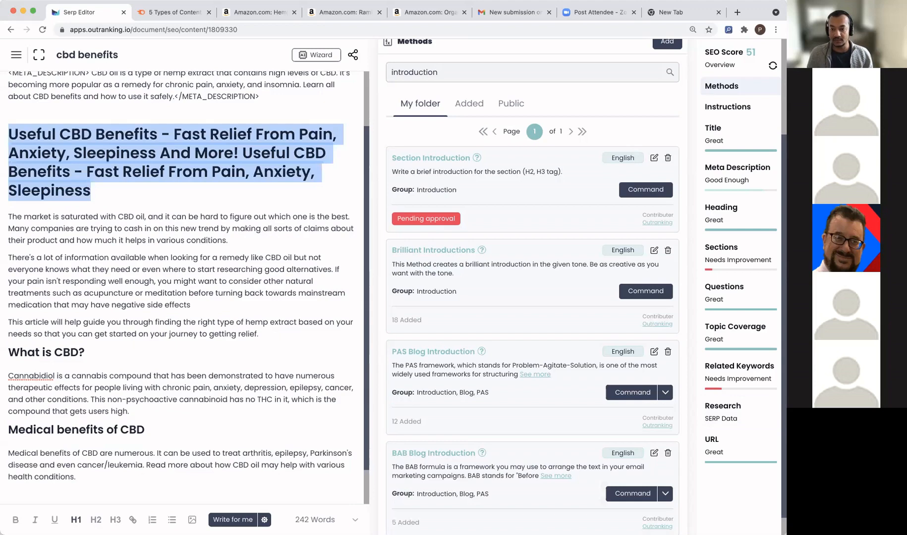
Step: Start a new line below the medical benefits paragraph and generate concepts for the "Reduce inflammation" outline section
scroll(293, 288, down, 2)
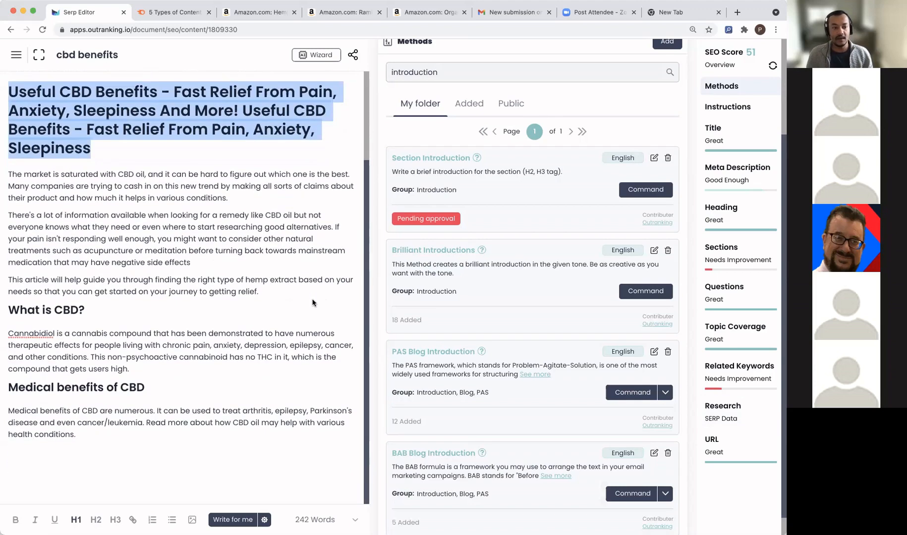
click(96, 437)
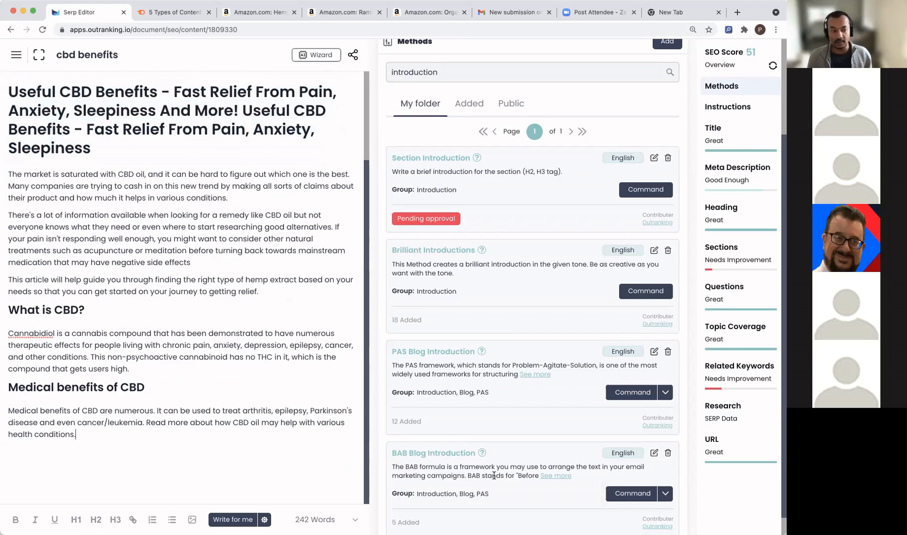
key(Return)
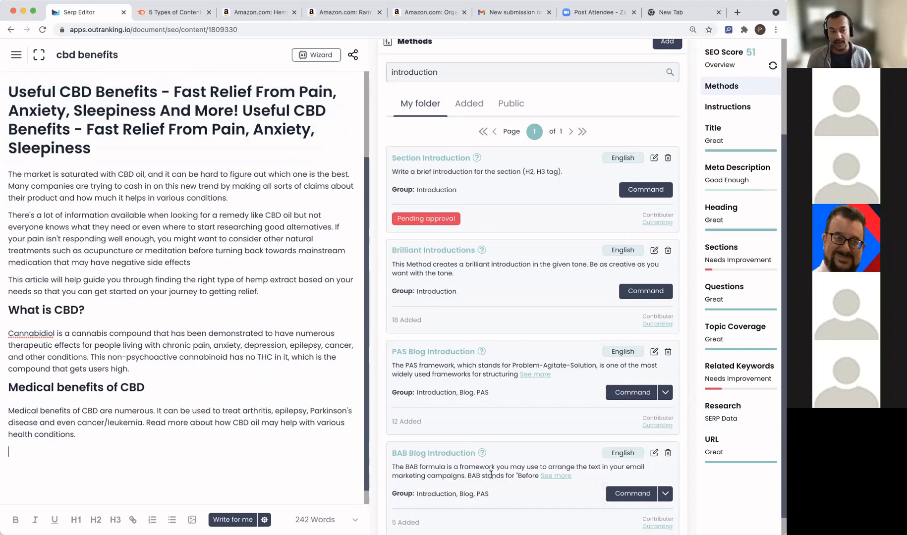
click(746, 258)
scroll(644, 272, down, 3)
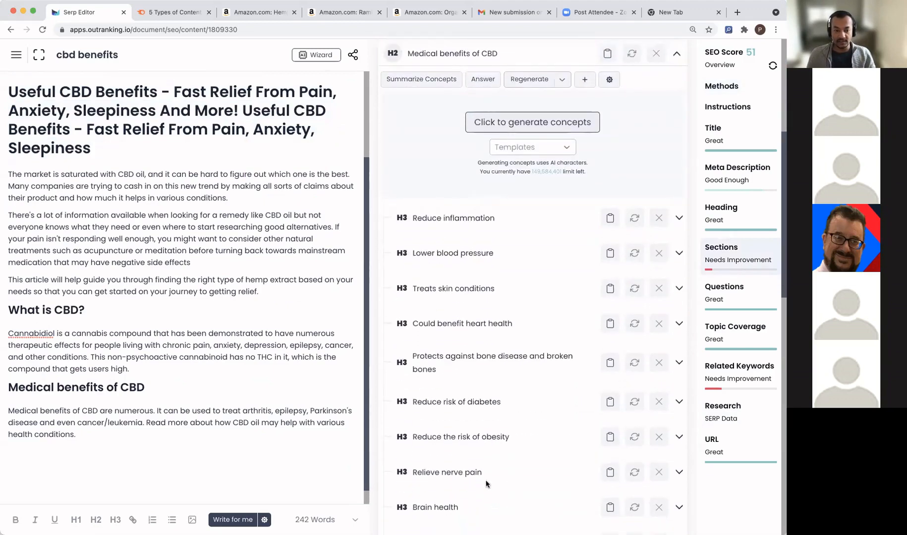
click(679, 219)
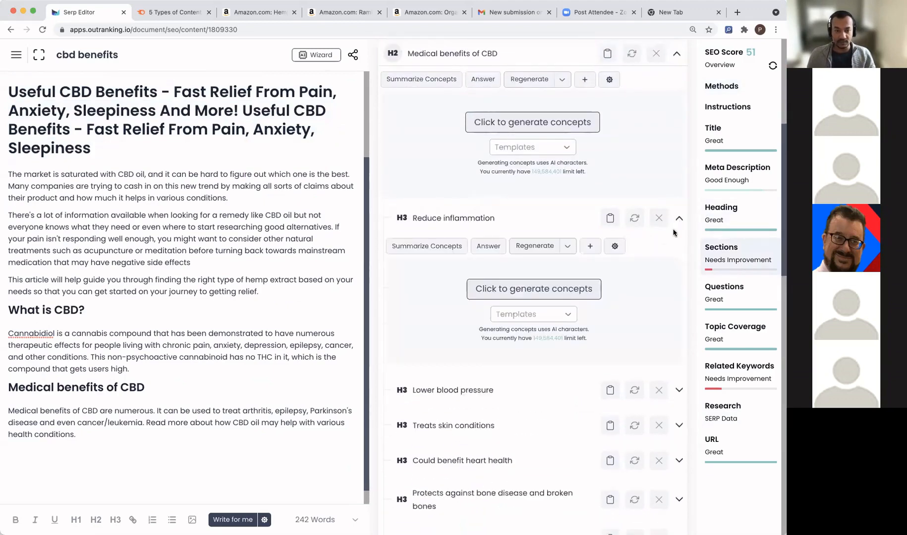
click(547, 294)
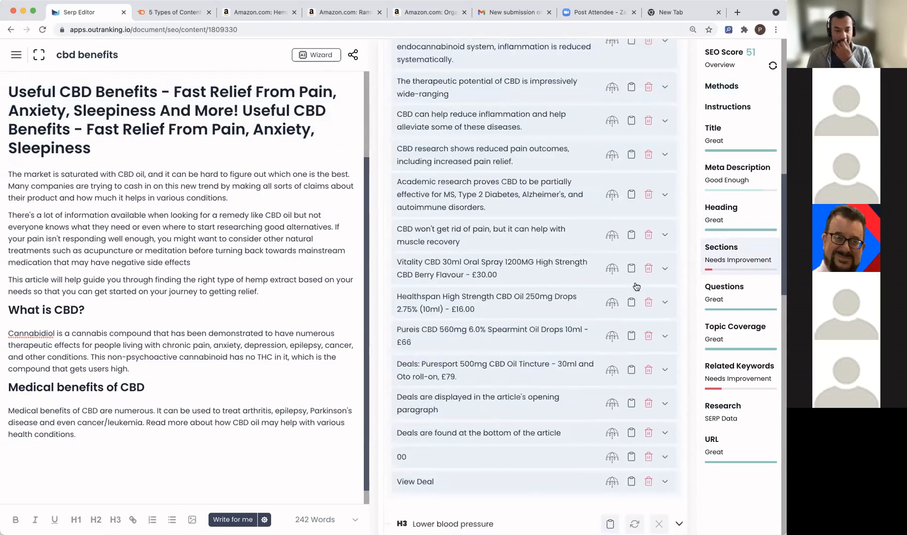
Step: Delete the product, deal, "00" and "View Deal" concepts from the "Reduce inflammation" section
scroll(554, 292, up, 3)
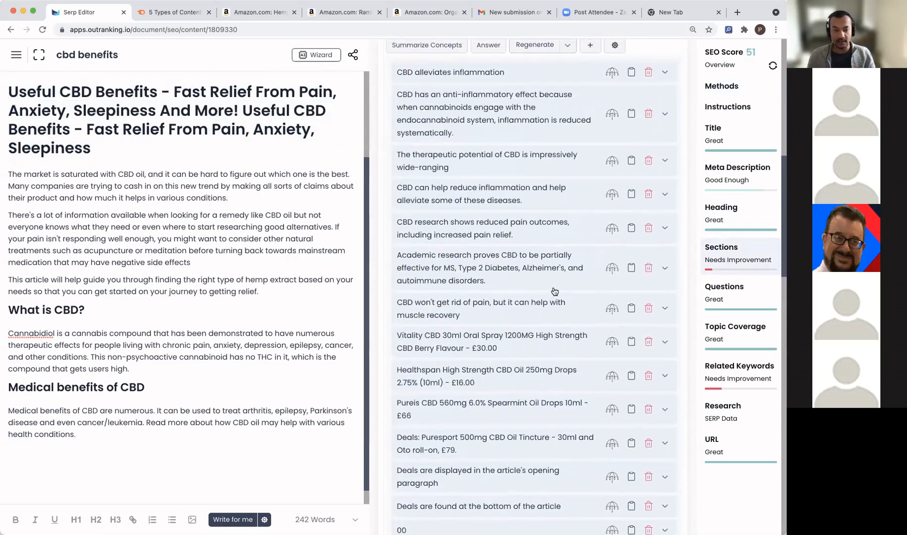
click(648, 342)
click(649, 342)
click(648, 342)
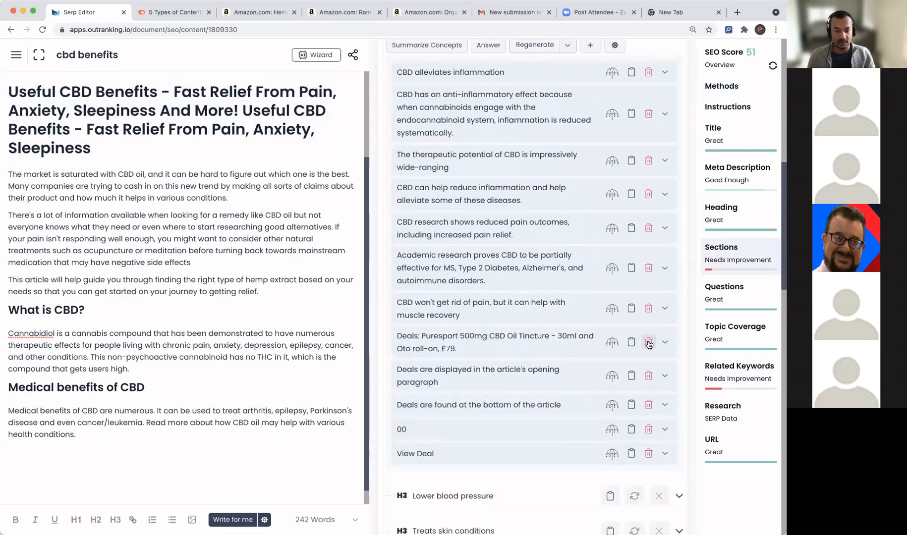
click(648, 342)
click(648, 342)
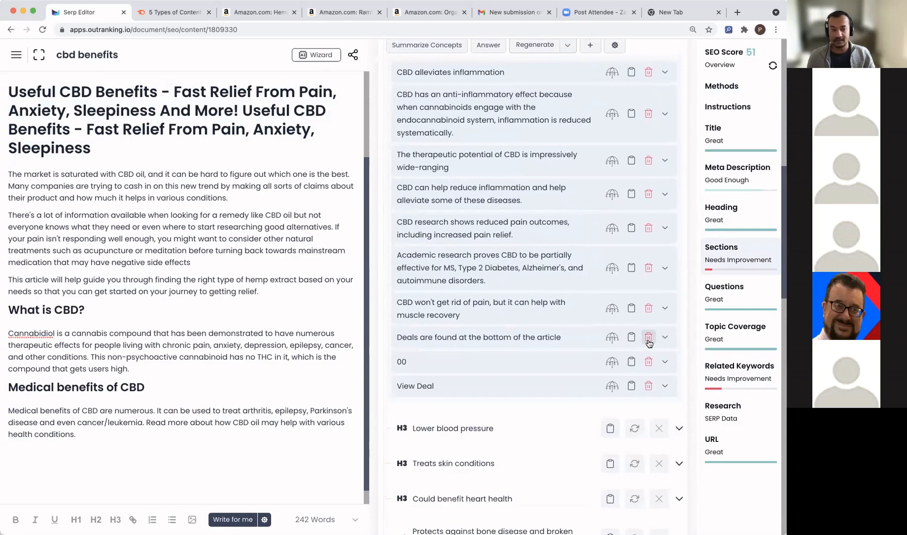
click(649, 342)
click(648, 342)
click(649, 342)
Step: Open the source text of the "Reduce inflammation" section and end its first paragraph at "could help alleviate." by removing "inflammation"
scroll(578, 316, up, 3)
scroll(579, 317, up, 5)
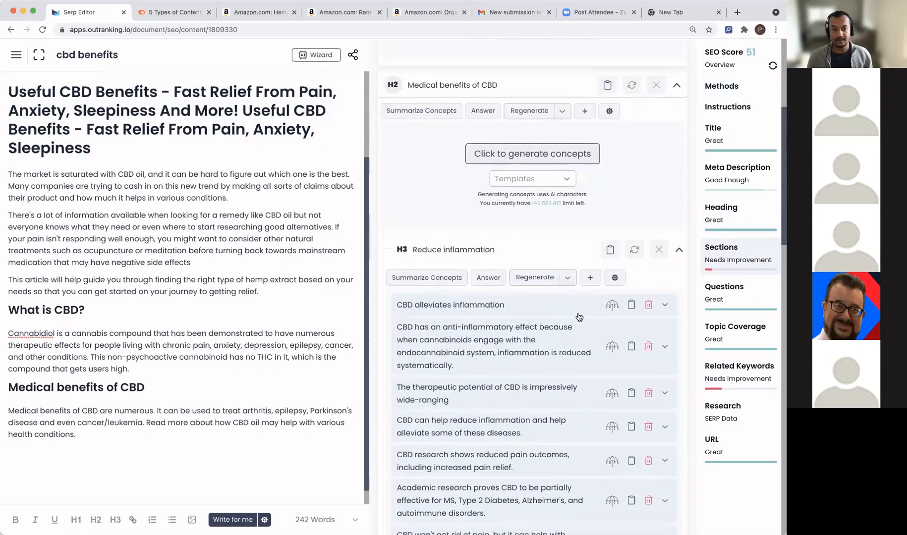
click(615, 279)
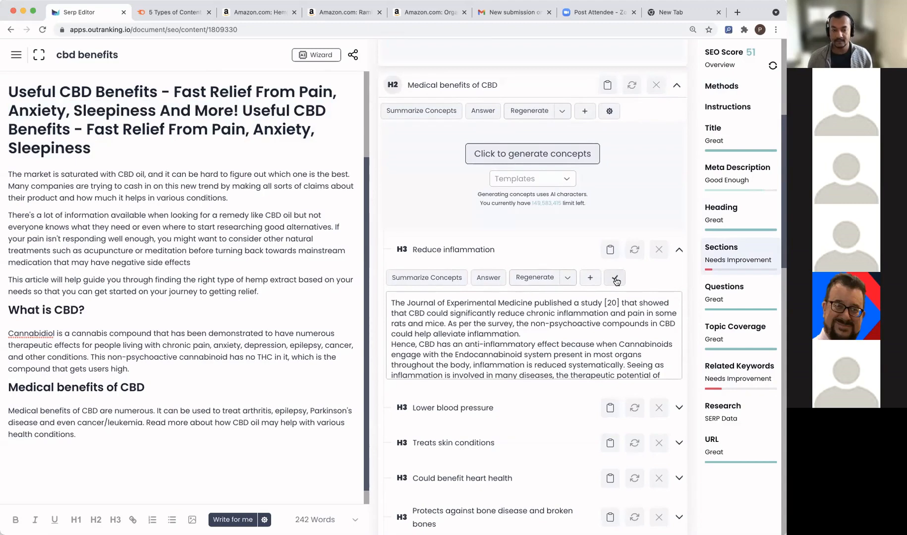
click(537, 333)
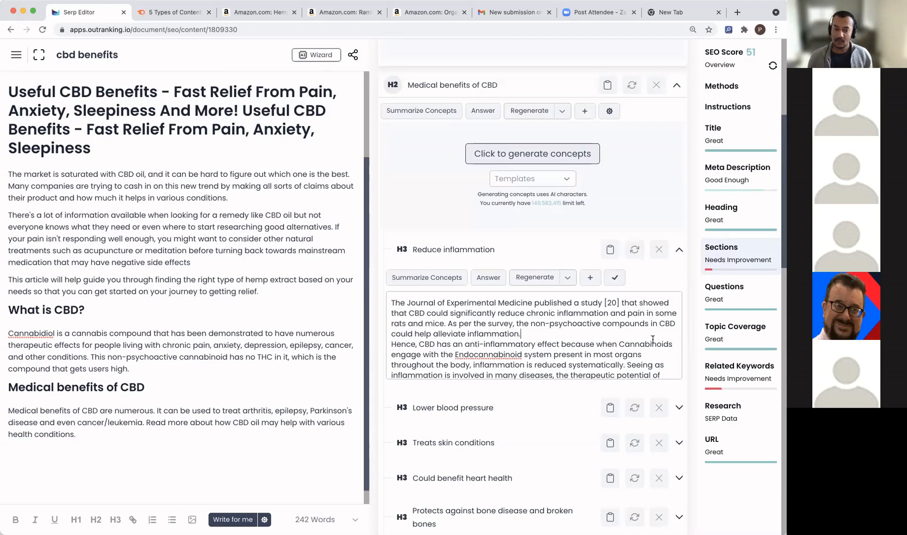
key(BackSpace)
key(BackSpace)
key(BackSpace)
key(BackSpace)
key(BackSpace)
key(BackSpace)
key(BackSpace)
key(BackSpace)
key(BackSpace)
key(BackSpace)
key(BackSpace)
key(BackSpace)
key(BackSpace)
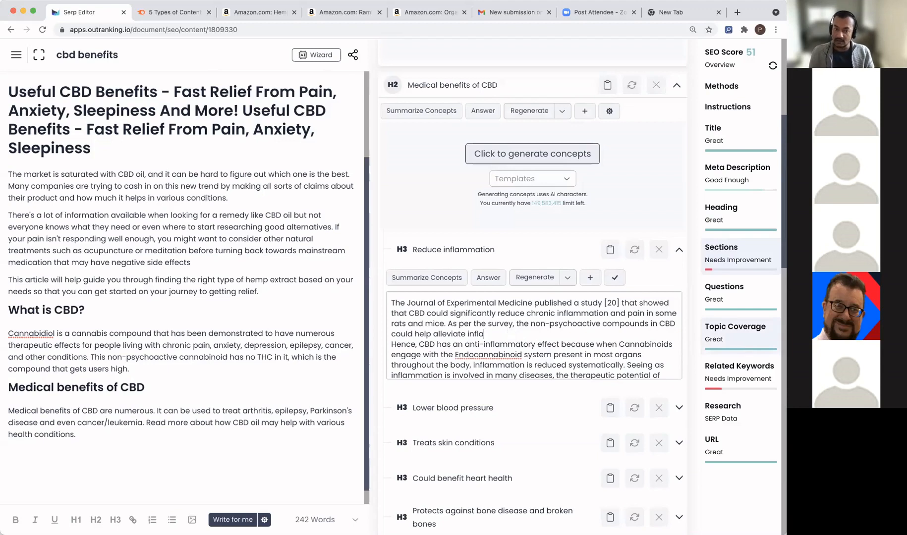
text(.)
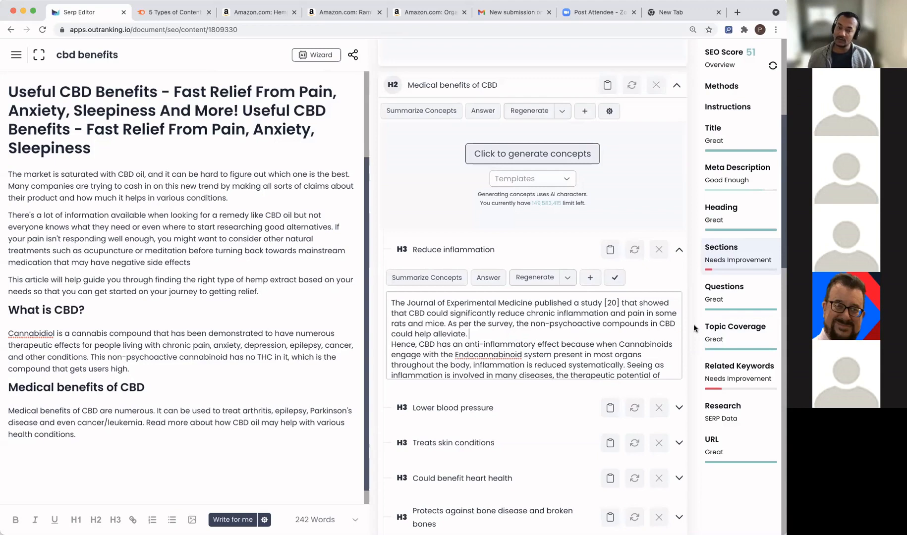
scroll(694, 328, up, 1)
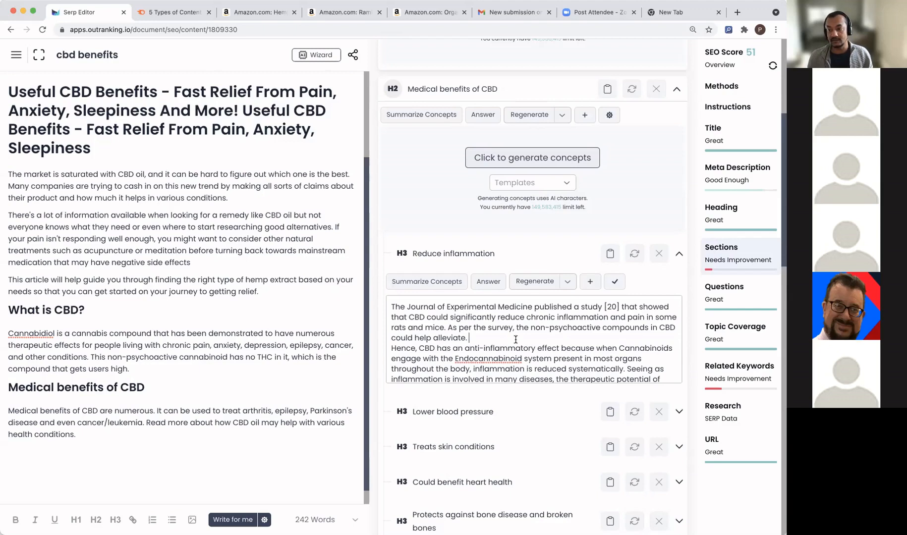
Step: Clear the entire source text of the "Reduce inflammation" section and undo the deletion
click(516, 340)
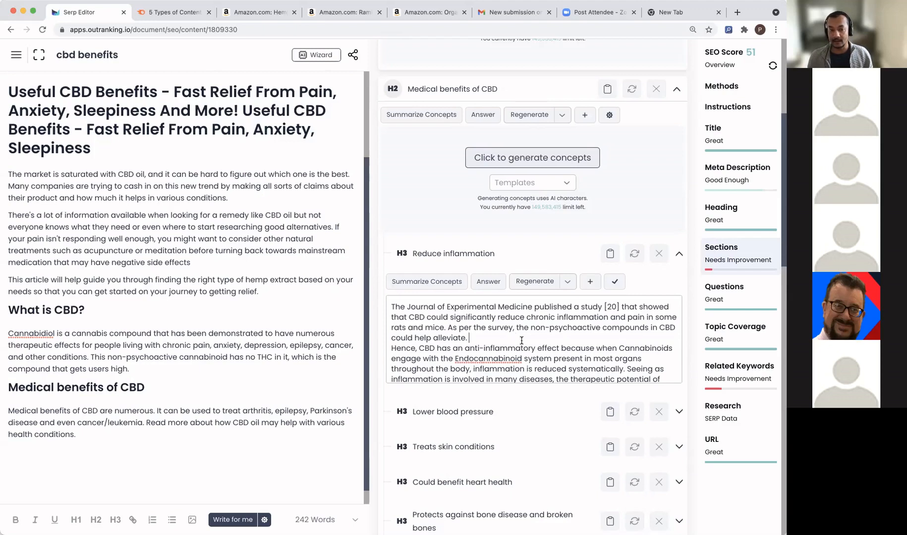
drag(523, 340, 494, 342)
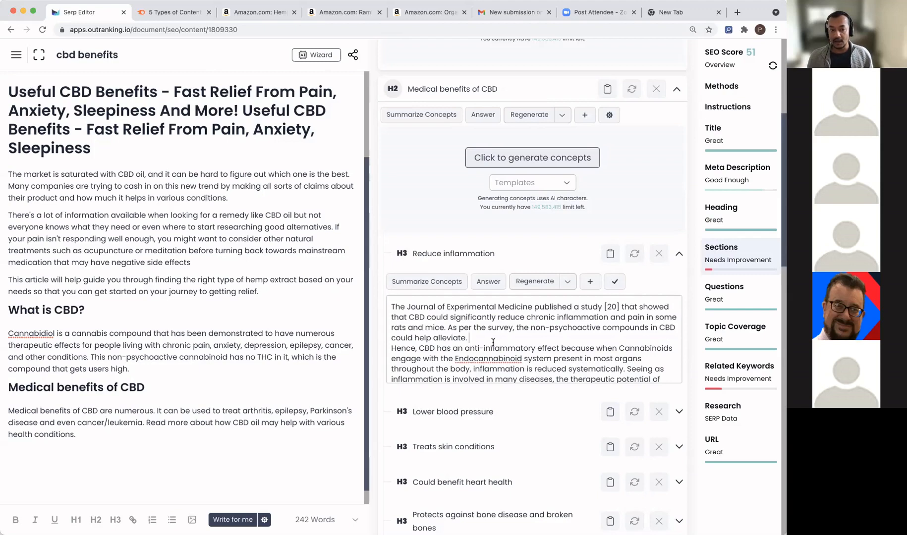
key(super+a)
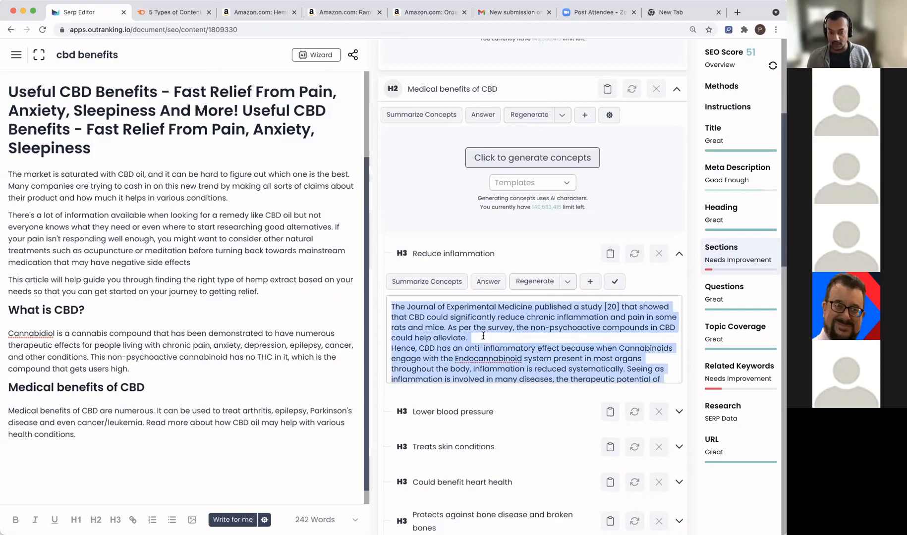
key(BackSpace)
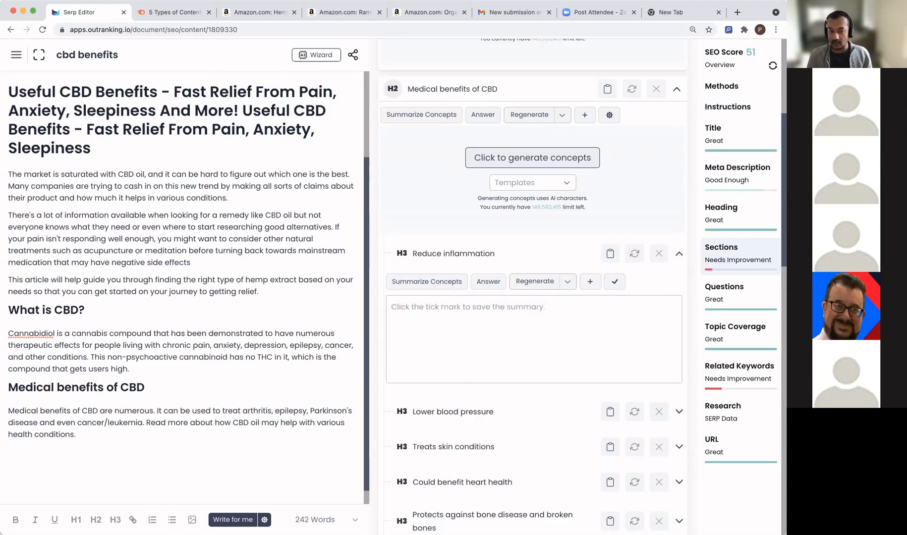
key(super+z)
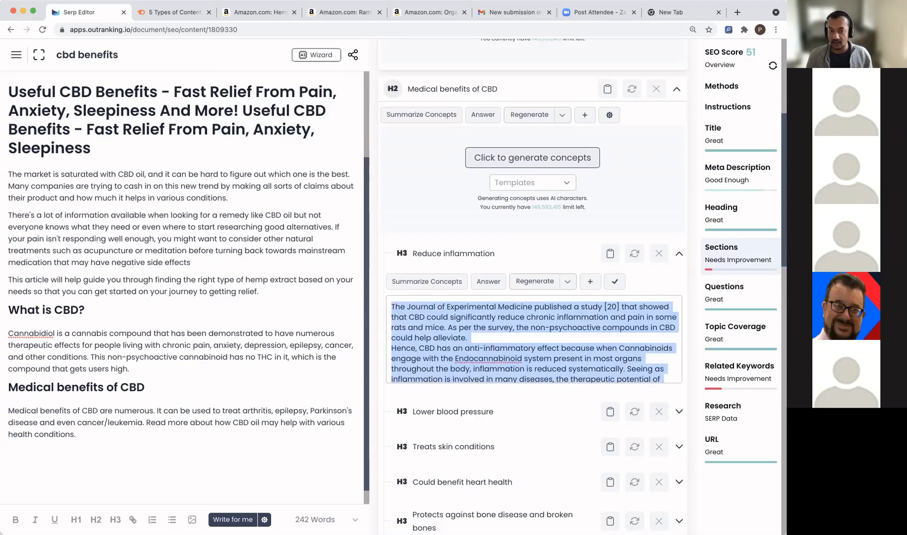
click(670, 379)
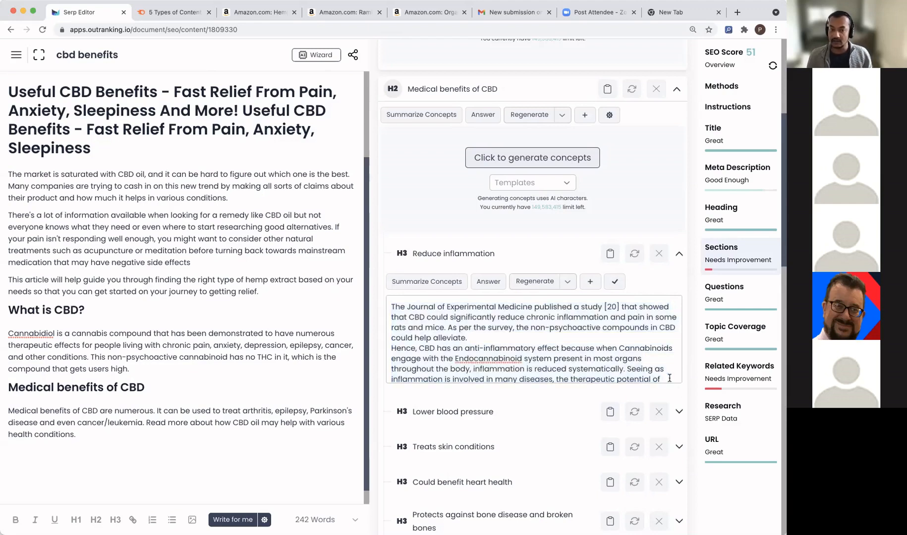
Step: Save the edited source text and insert the "Reduce inflammation" heading below the medical benefits paragraph in the article
scroll(668, 377, down, 8)
scroll(667, 376, up, 8)
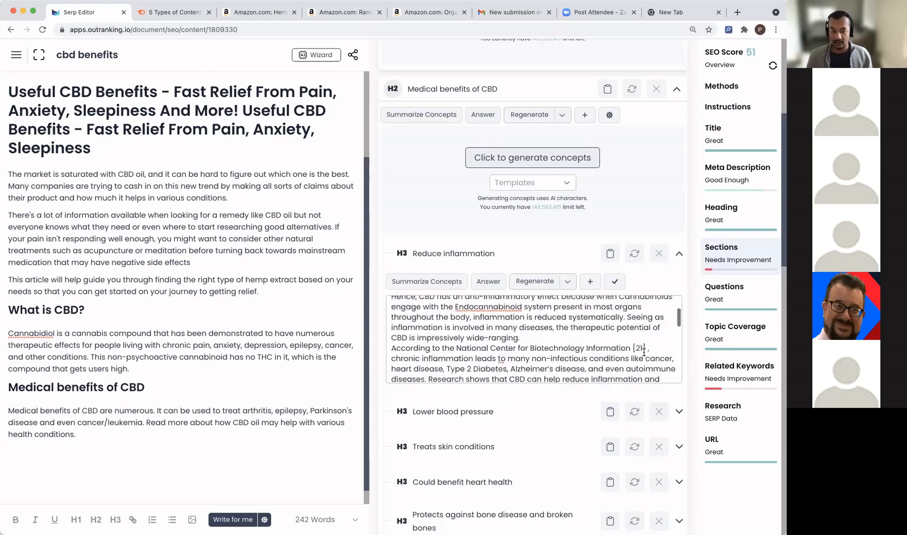
click(615, 282)
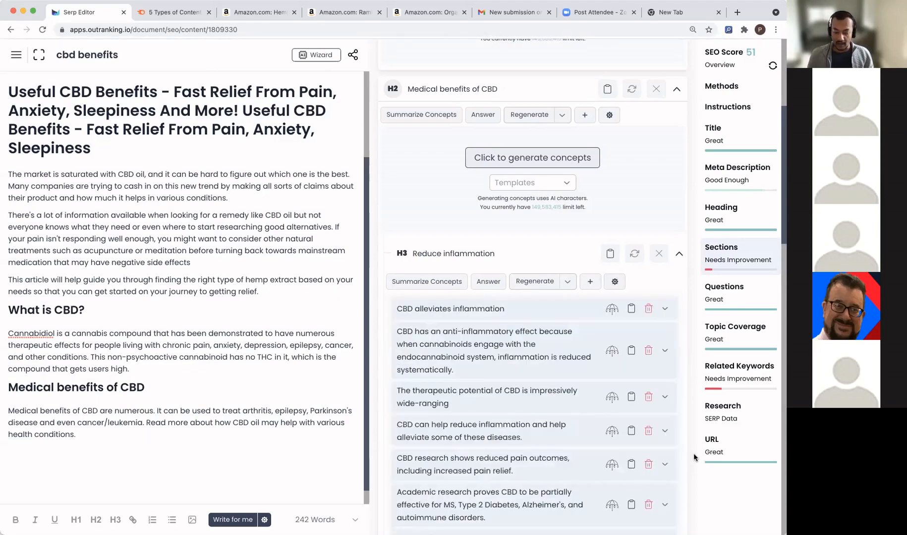
key(Return)
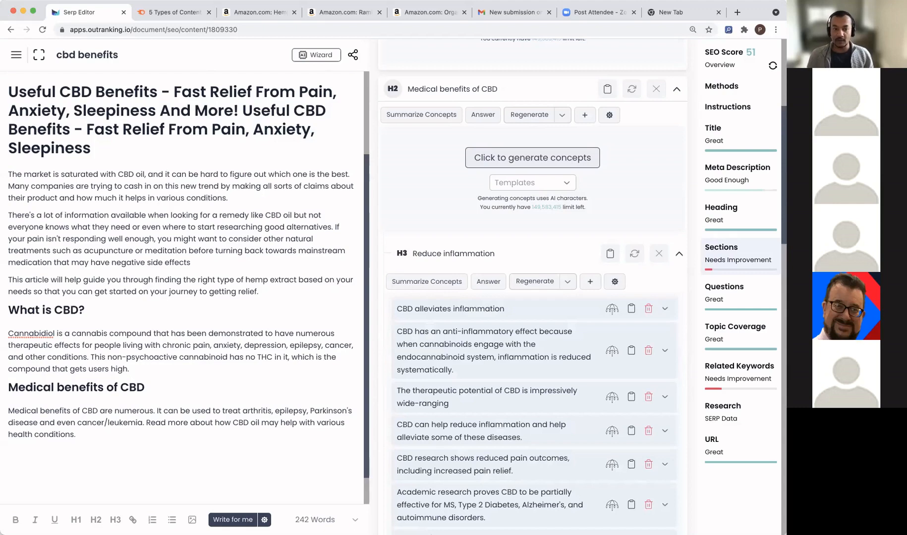
click(610, 253)
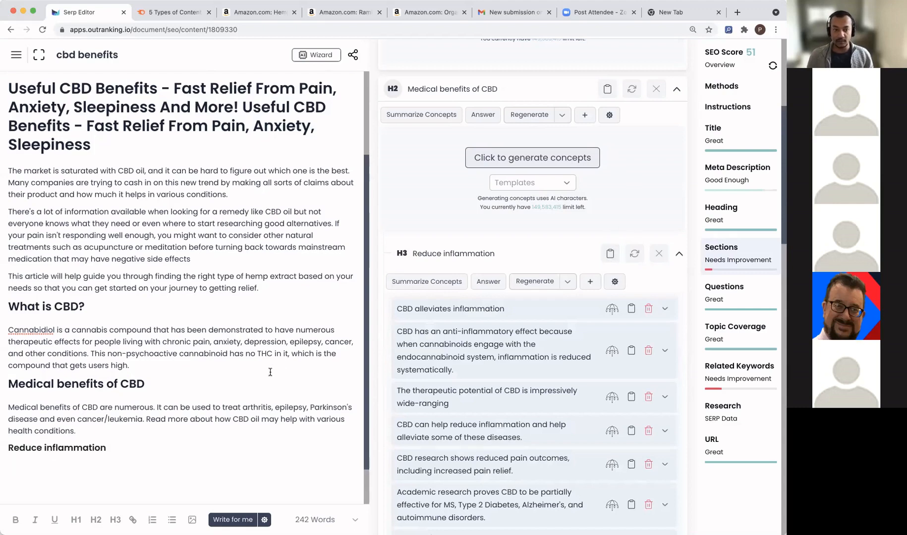
scroll(270, 372, down, 1)
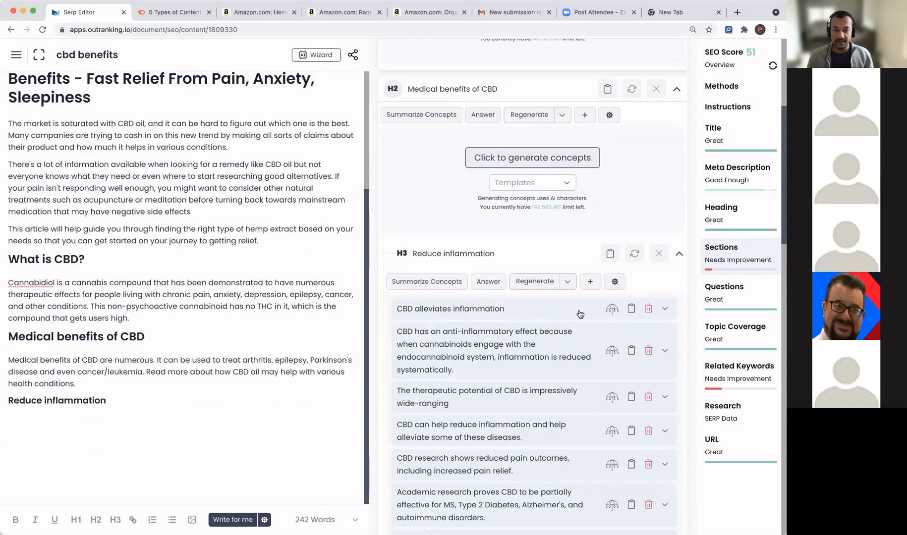
Step: Select the first four "Reduce inflammation" concepts and summarize them into paragraphs under that heading in the article
click(612, 308)
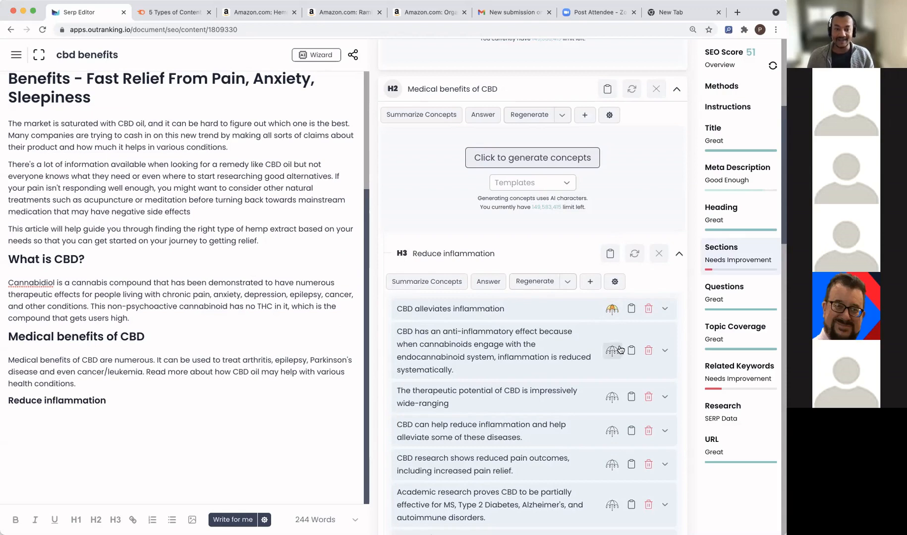
click(613, 350)
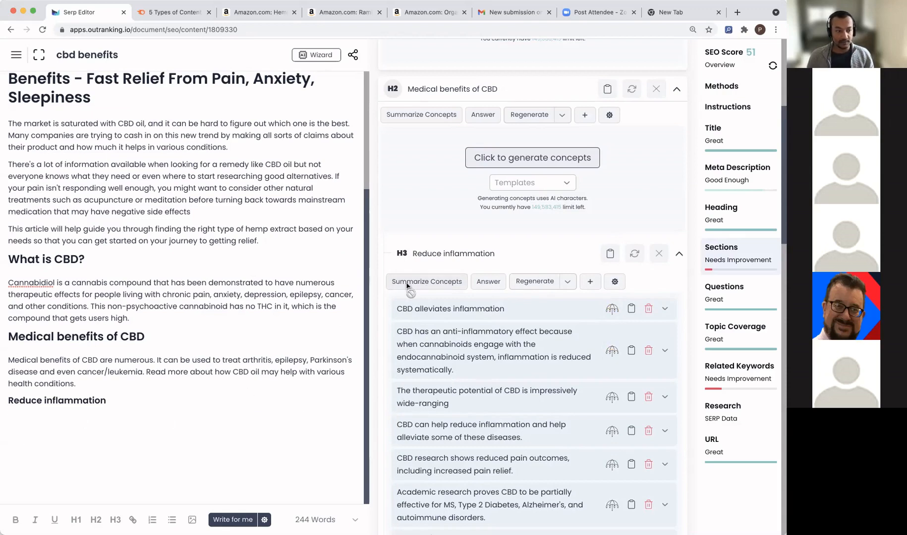
click(612, 397)
click(613, 427)
scroll(615, 469, down, 2)
click(426, 189)
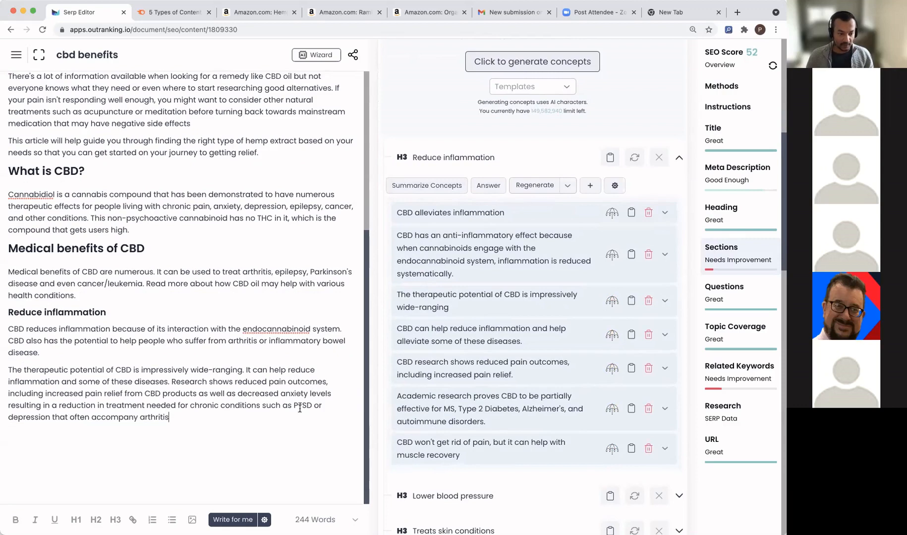
Step: Try AI writing after the arthritis paragraph and delete the stray "Frank:" text and repeated title text it generates
click(233, 520)
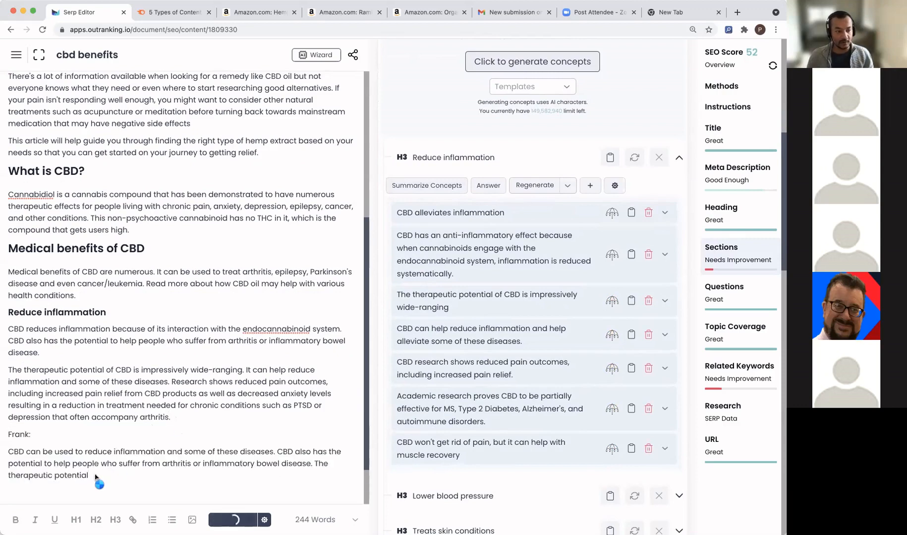
drag(10, 435, 107, 491)
key(BackSpace)
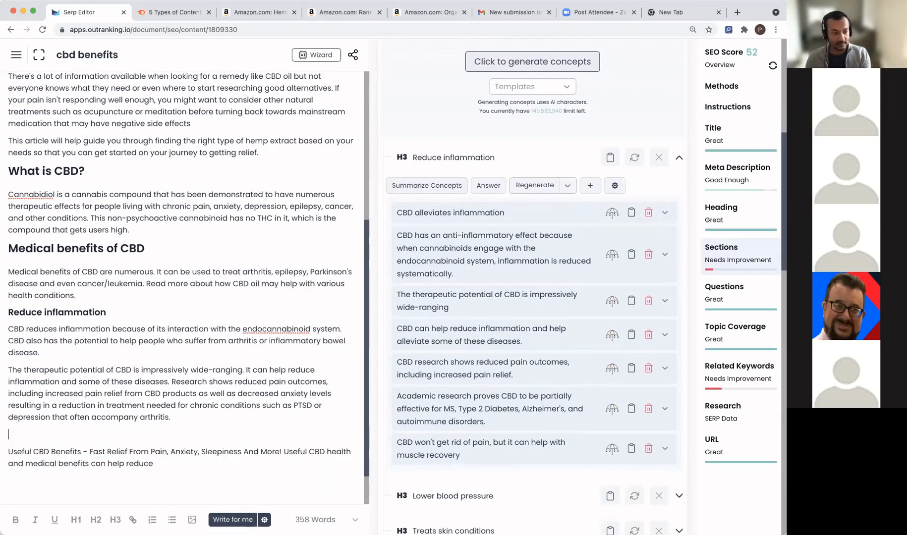
triple_click(51, 448)
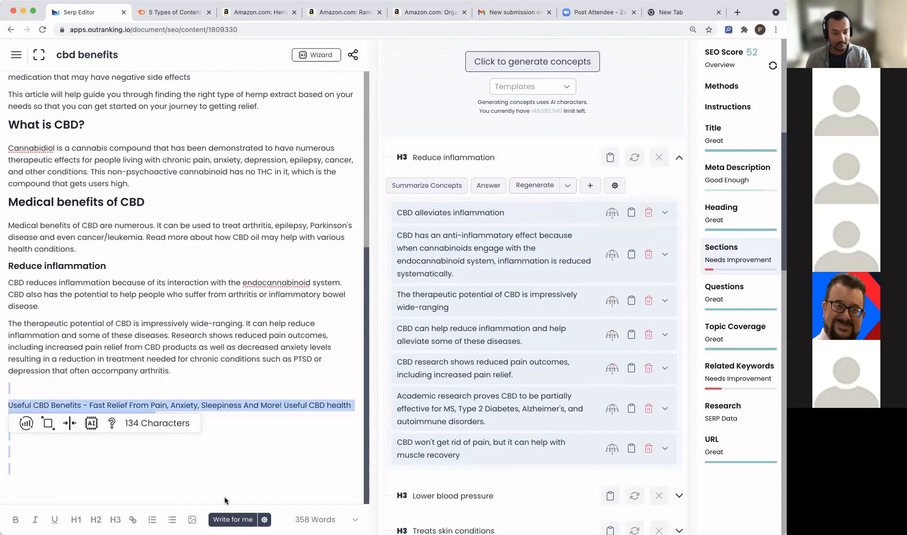
key(BackSpace)
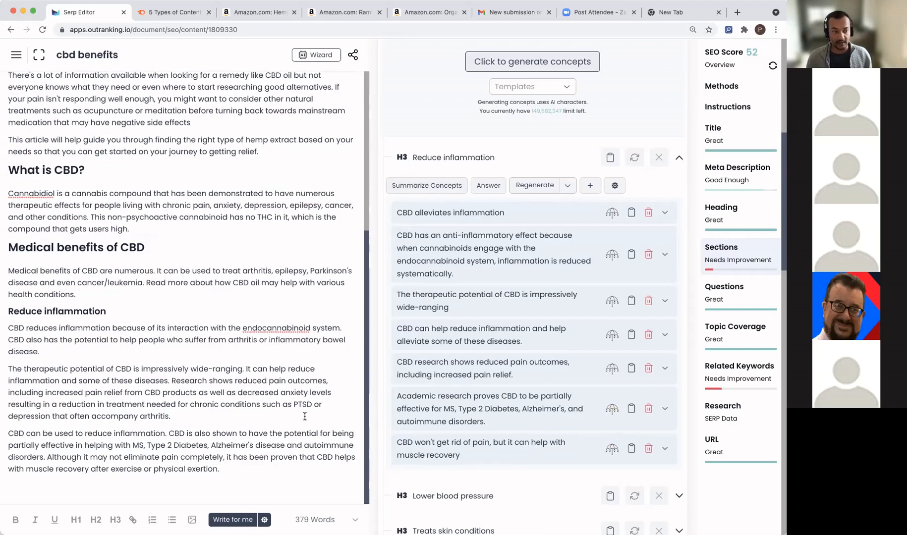
Step: Start a new line below the muscle recovery paragraph and generate concepts for the "Lower blood pressure" outline section
key(Return)
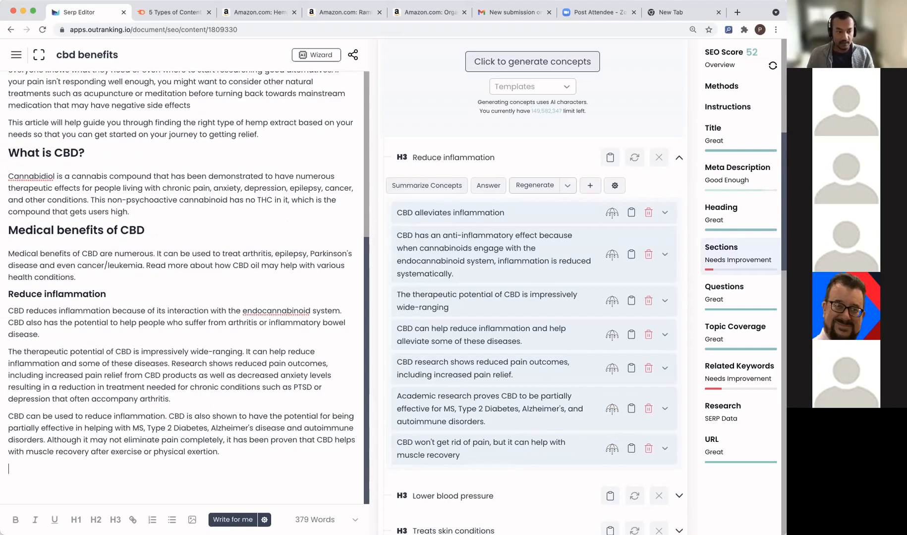
scroll(521, 332, down, 4)
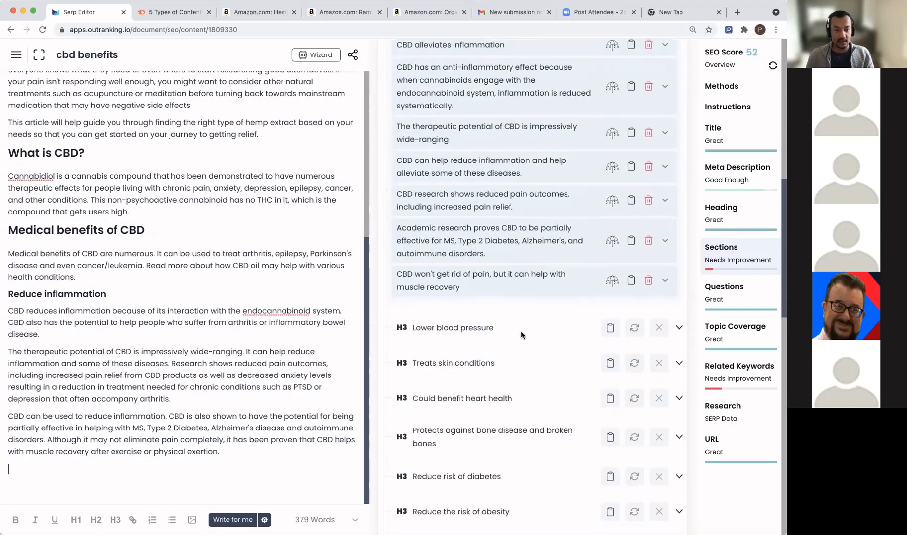
click(679, 327)
scroll(514, 323, down, 4)
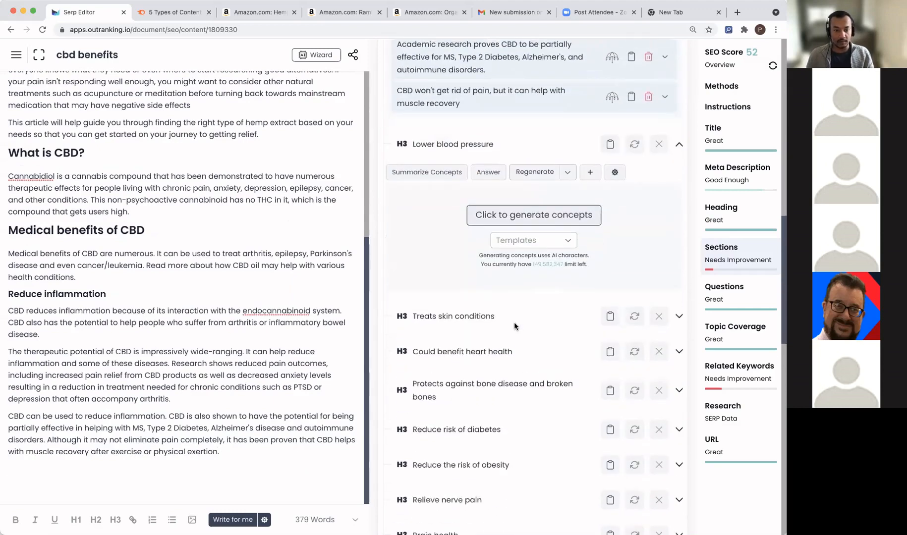
click(521, 208)
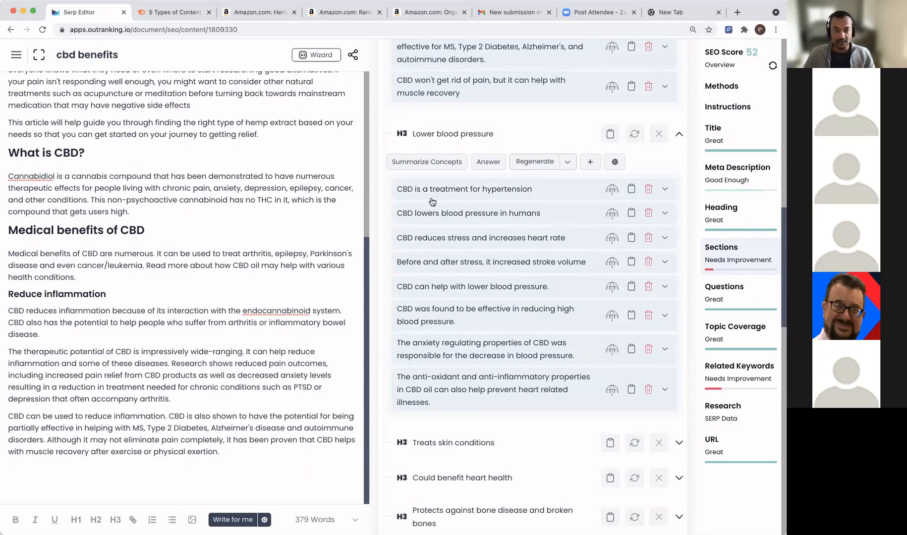
Step: Select the first four "Lower blood pressure" concepts, and insert that heading in the article with a summary of them
click(613, 189)
click(612, 213)
click(612, 238)
click(614, 268)
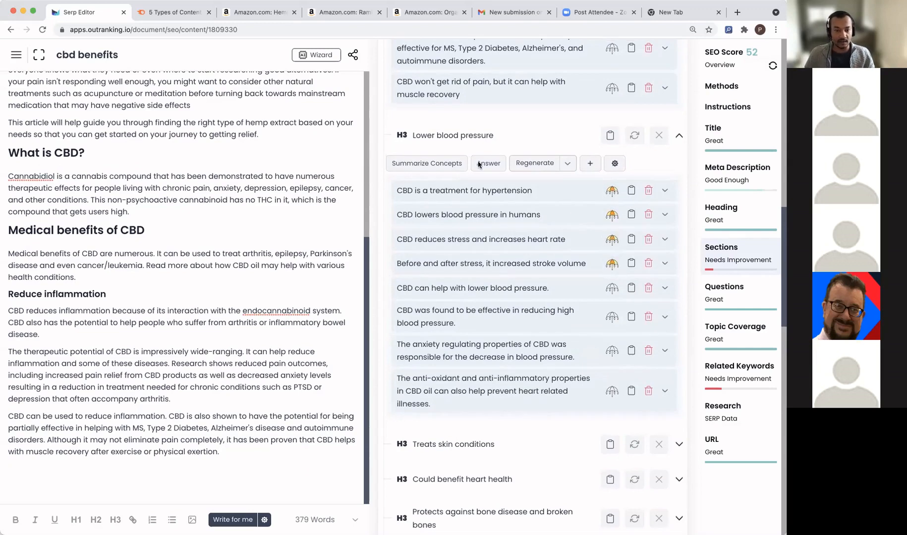
click(610, 137)
click(446, 169)
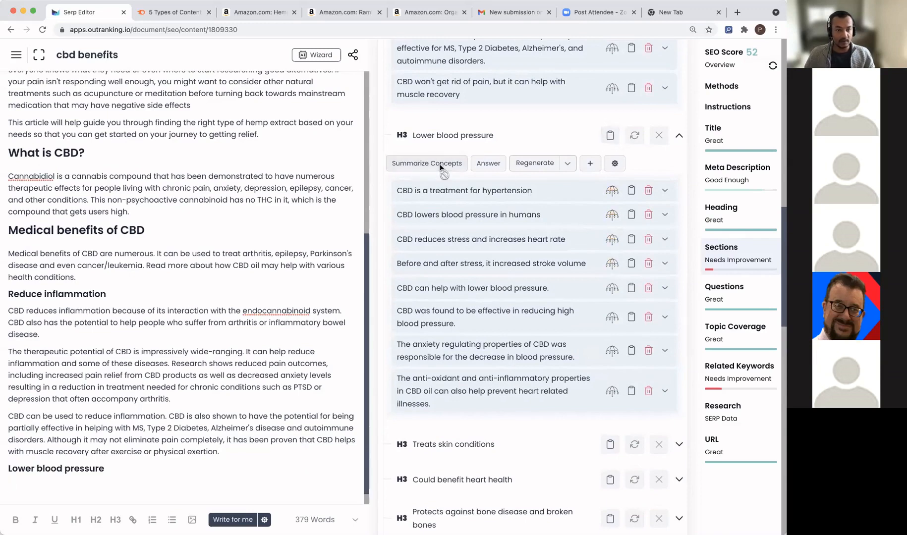
Step: Summarize further "Lower blood pressure" concepts into additional paragraphs at the end of the article
scroll(196, 352, down, 2)
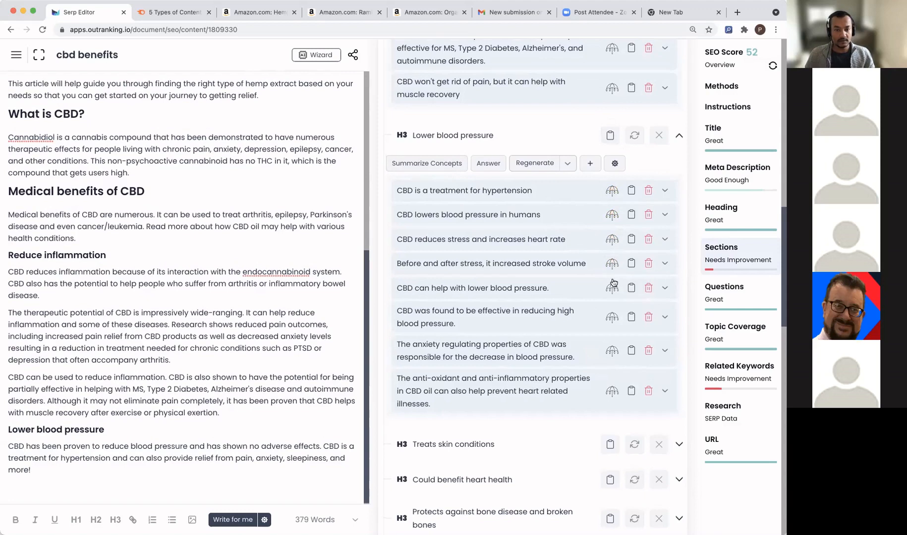
click(415, 163)
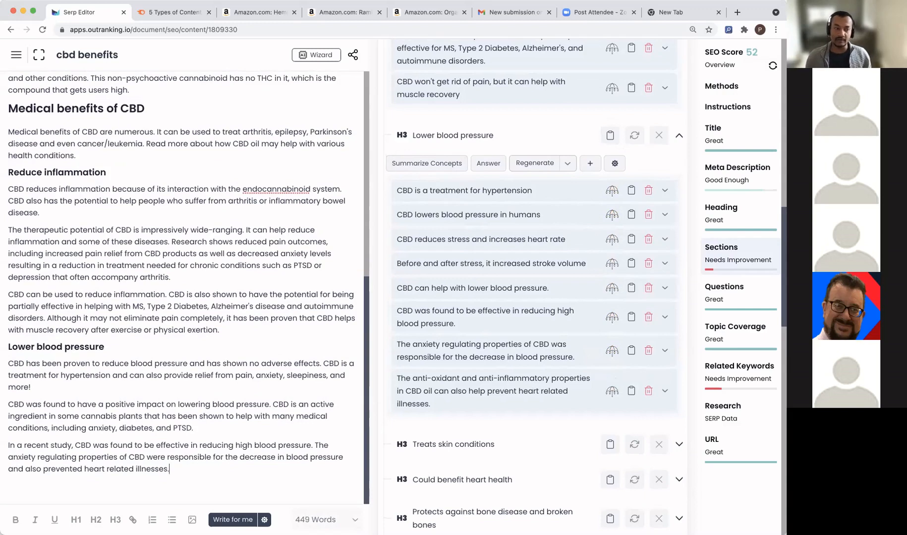
scroll(213, 452, up, 7)
scroll(213, 447, down, 7)
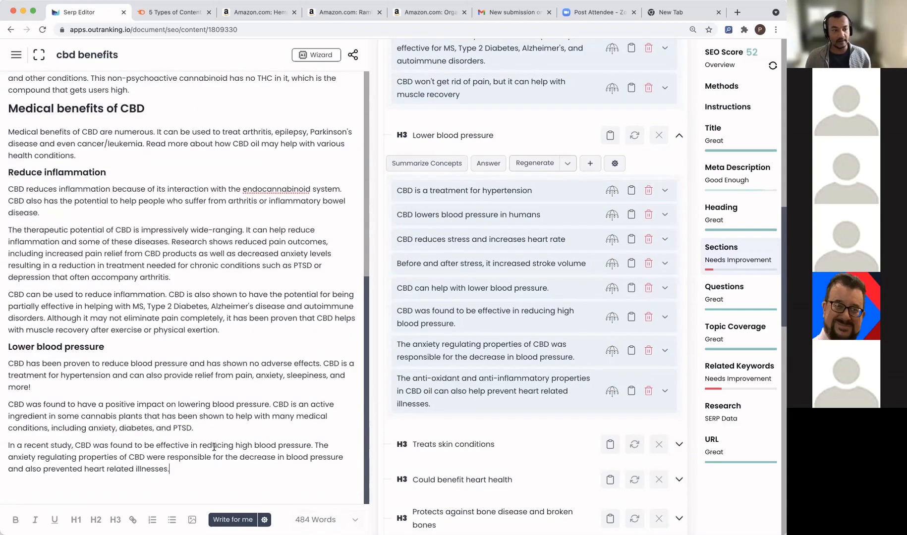
scroll(591, 387, down, 8)
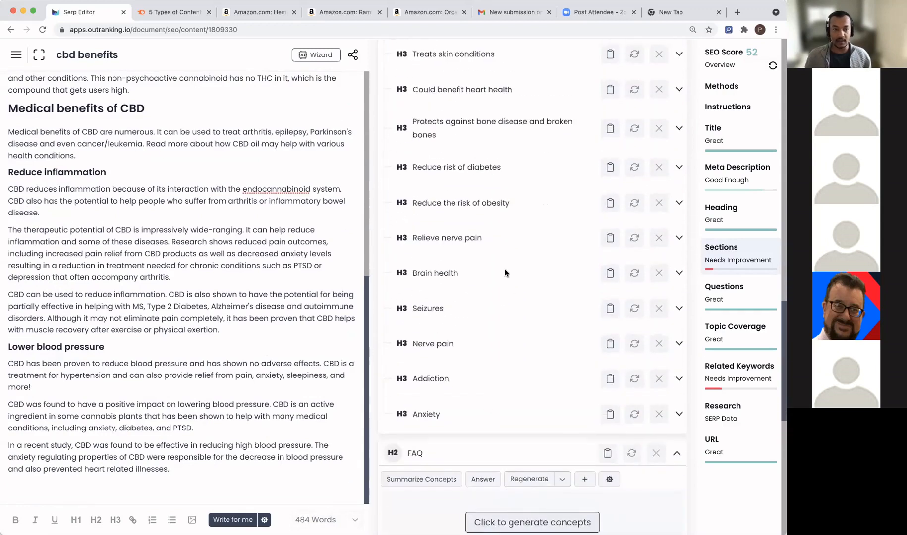
scroll(504, 270, up, 2)
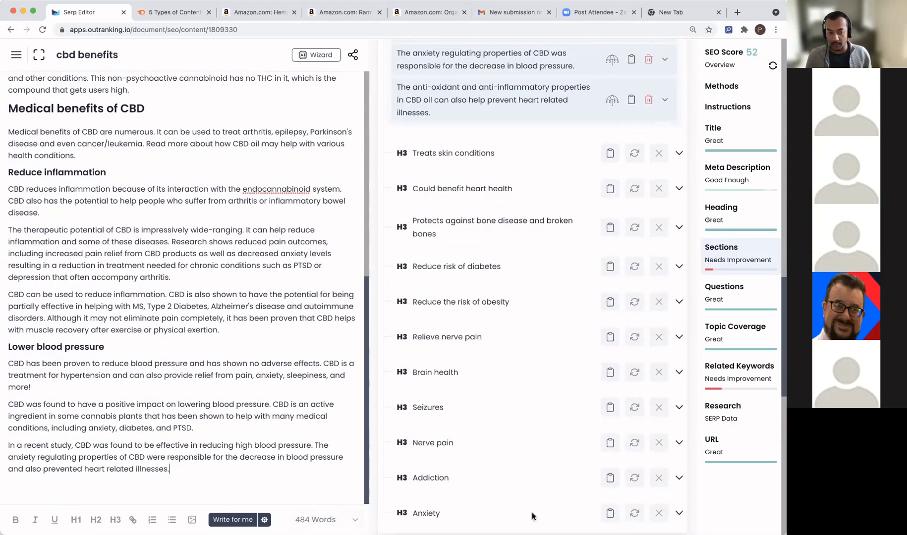
Step: Collapse the "Lower blood pressure", "Reduce inflammation", "Medical benefits of CBD" and FAQ sections of the outline
scroll(533, 516, down, 7)
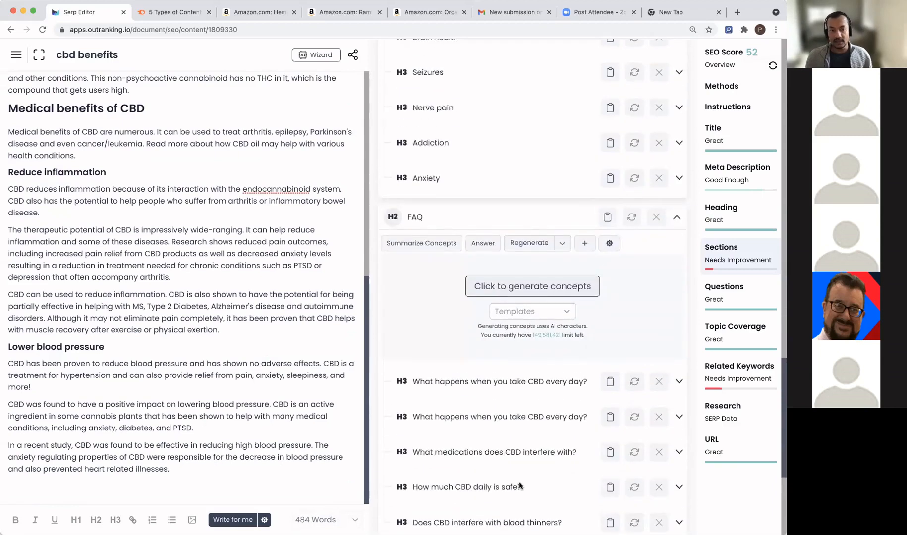
scroll(519, 482, up, 14)
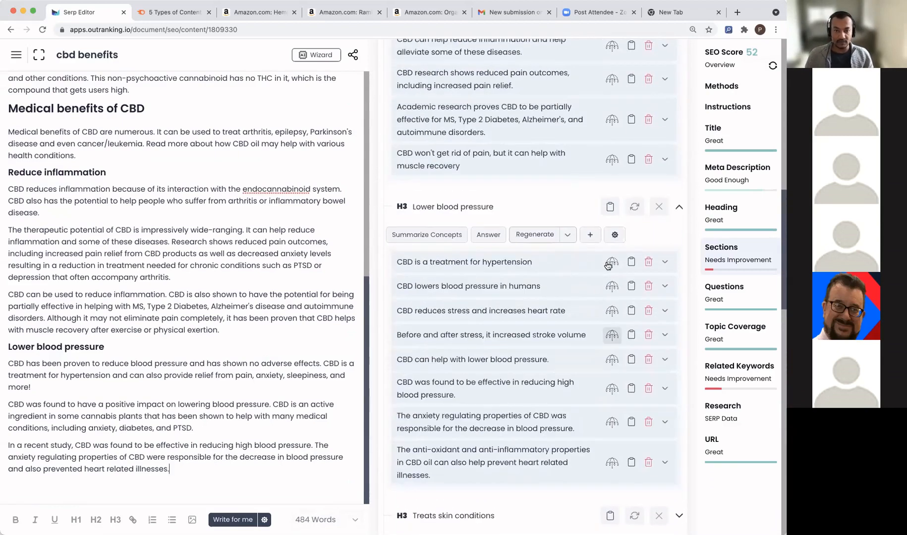
click(679, 214)
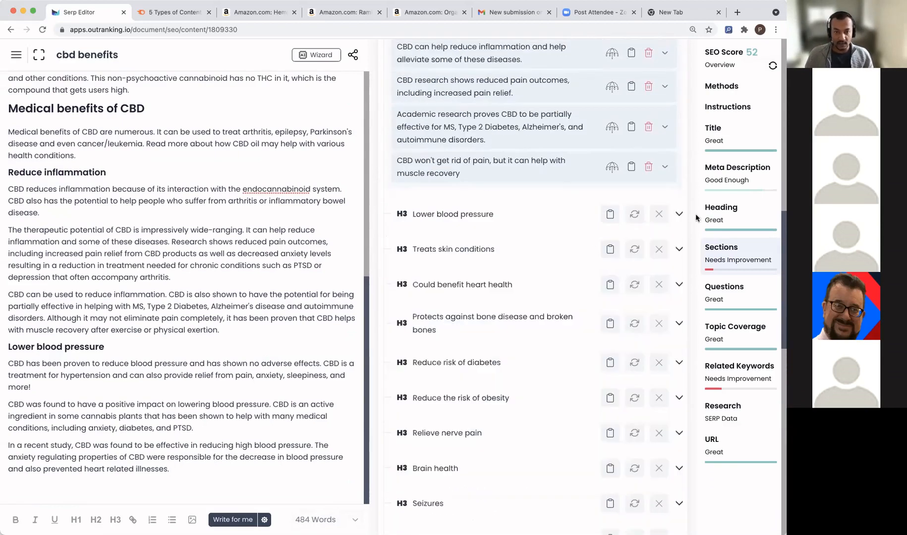
scroll(620, 337, down, 3)
scroll(621, 337, up, 6)
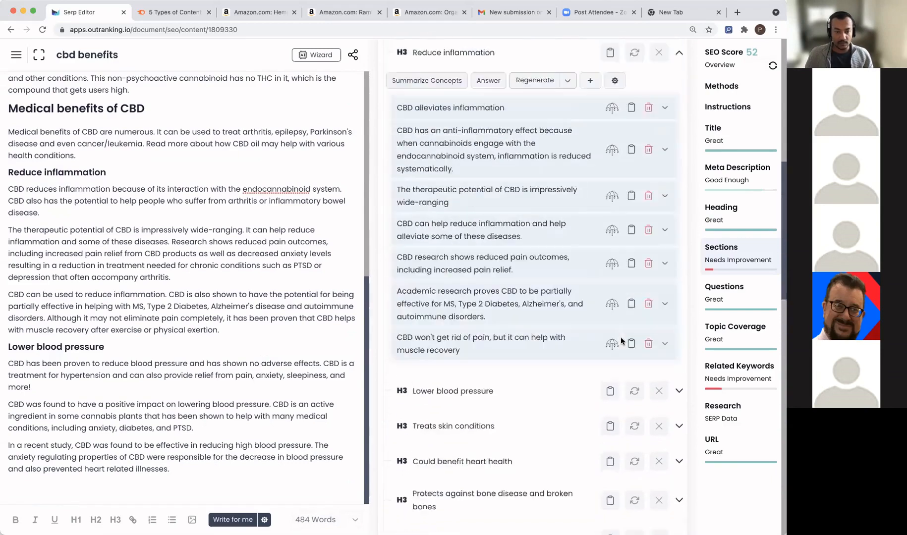
scroll(620, 338, up, 5)
click(677, 264)
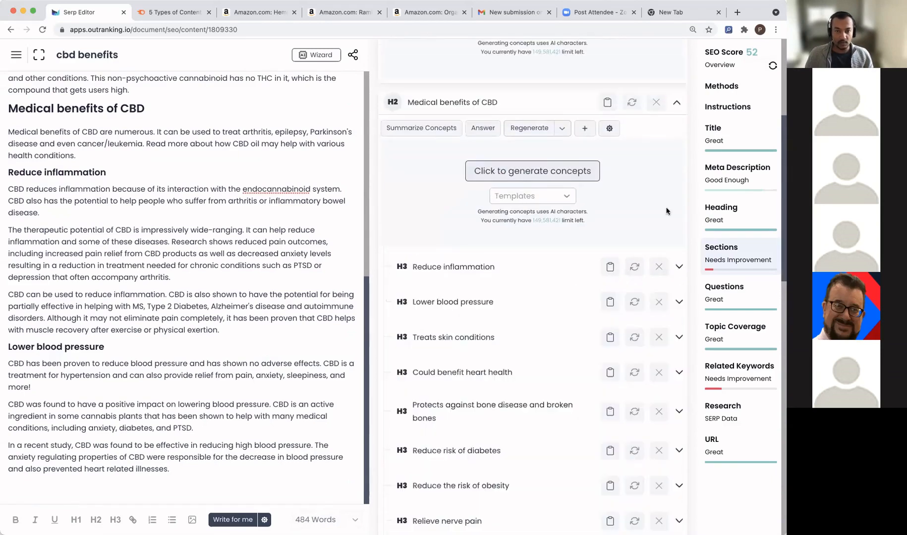
click(676, 103)
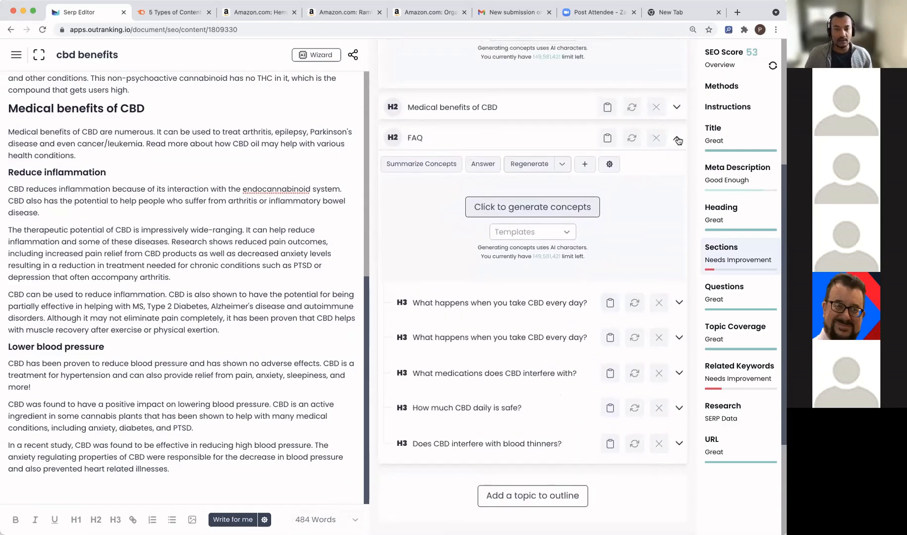
click(678, 138)
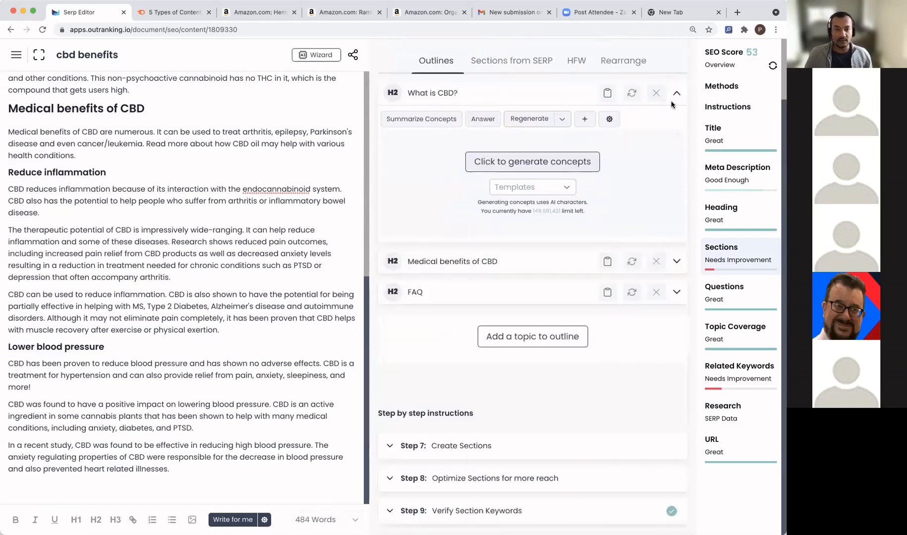
Step: Look through the questions under the outline's FAQ heading and collapse that section again
click(676, 292)
scroll(602, 295, down, 8)
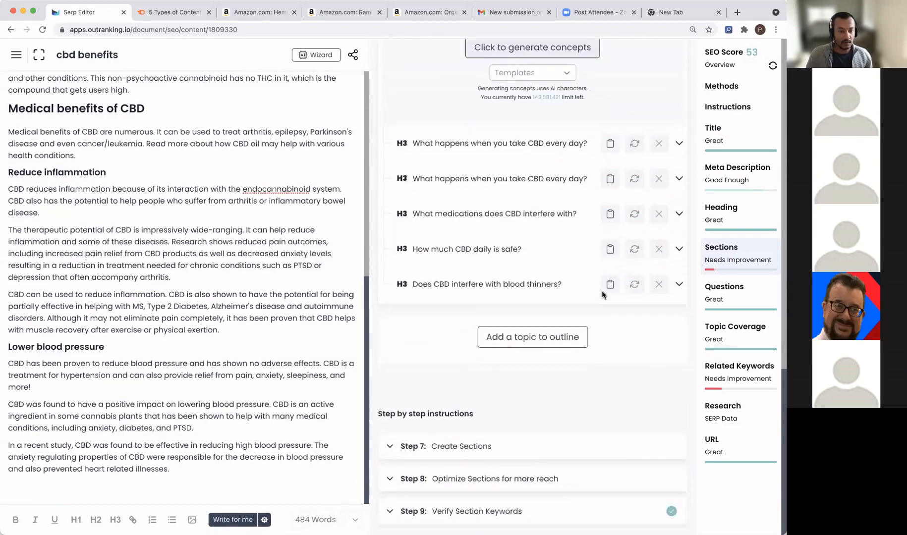
scroll(581, 275, up, 2)
scroll(583, 274, up, 2)
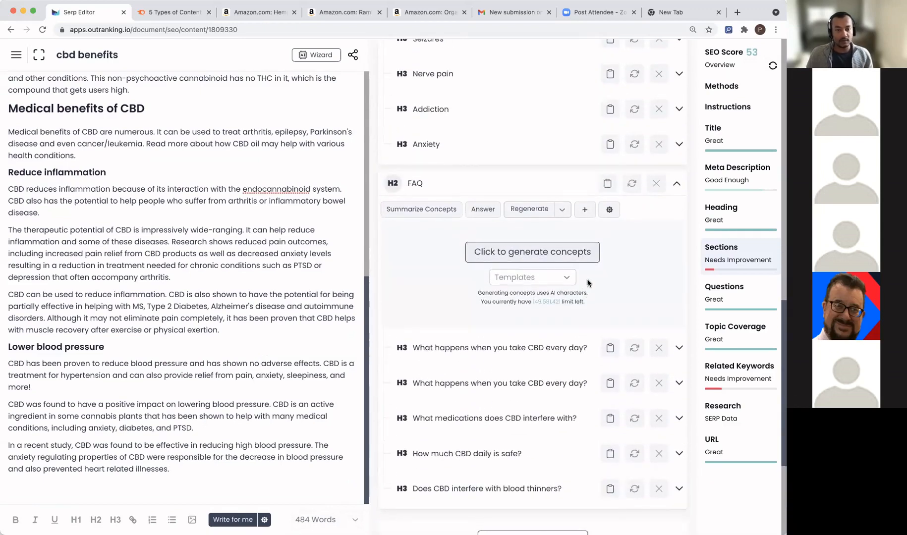
click(678, 182)
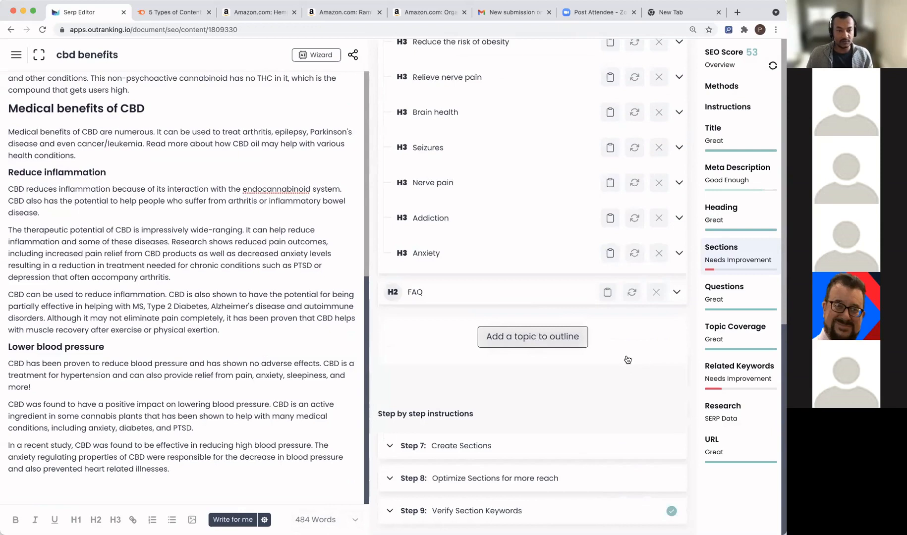
Step: Add a topic to the outline, remove the blank heading, and expand the "Types of CBD products" section
click(496, 339)
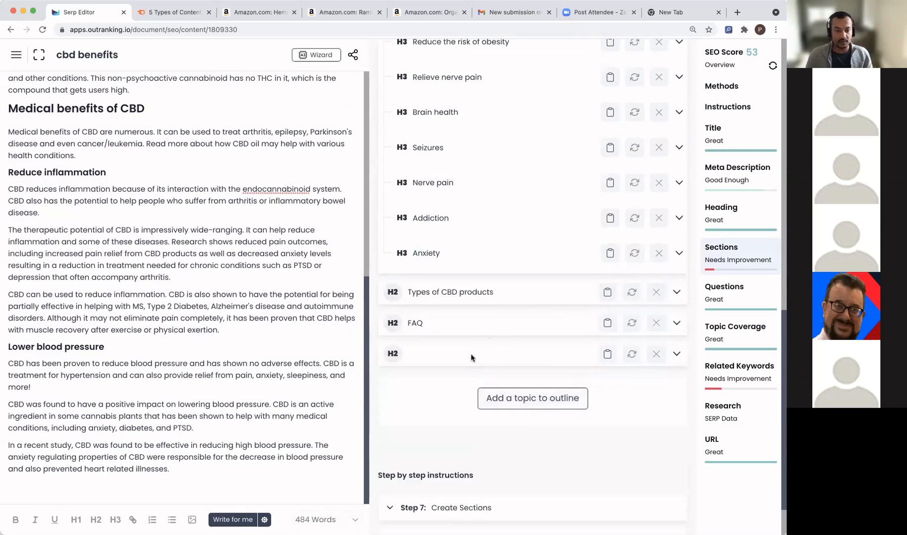
click(656, 362)
click(677, 293)
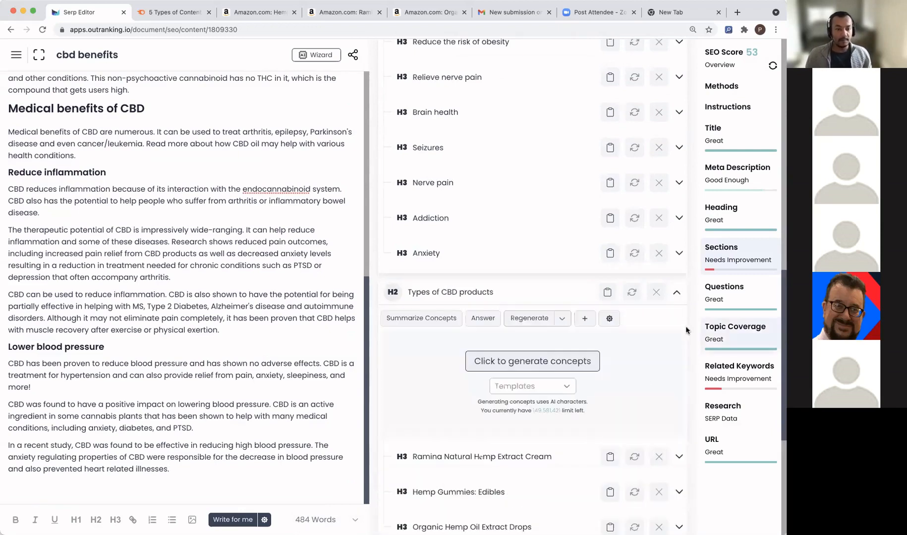
scroll(678, 387, down, 4)
scroll(586, 366, up, 2)
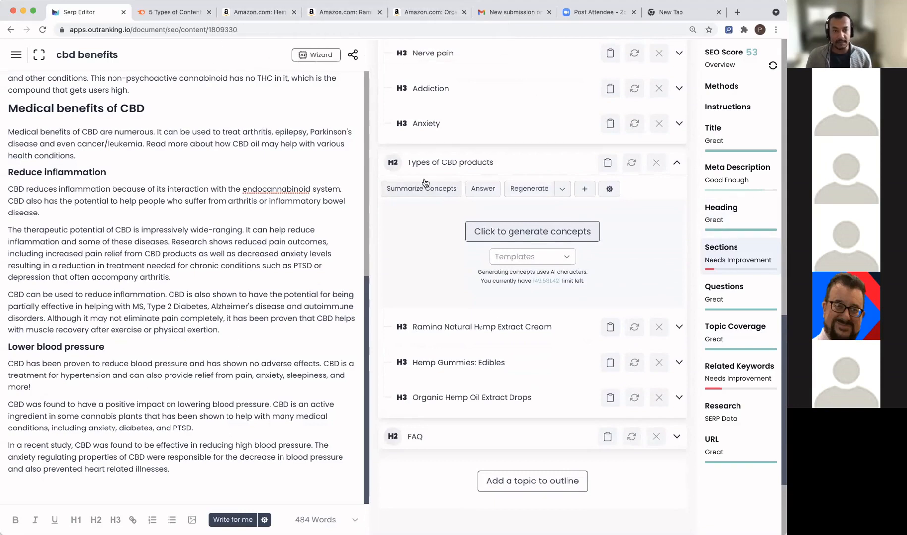
Step: Insert the "Types of CBD products" outline heading on a new line at the end of the article
key(Return)
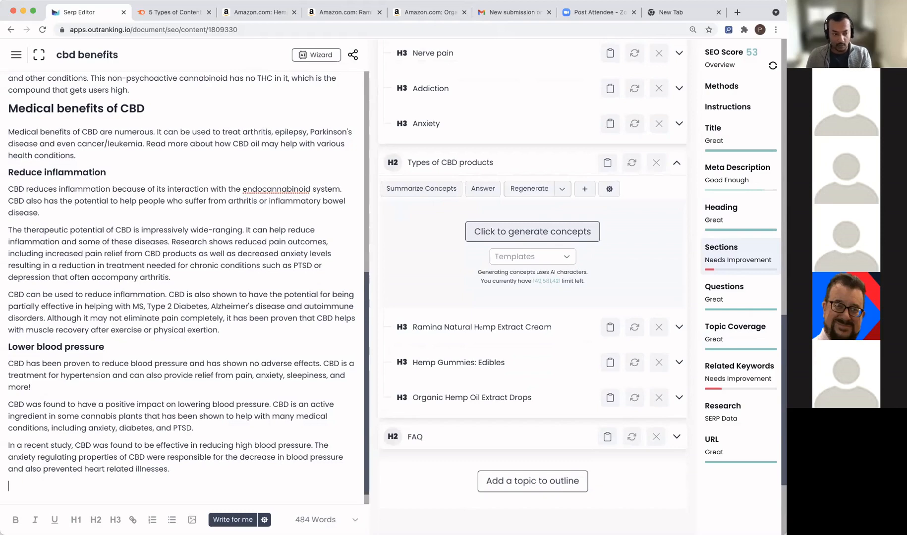
click(608, 162)
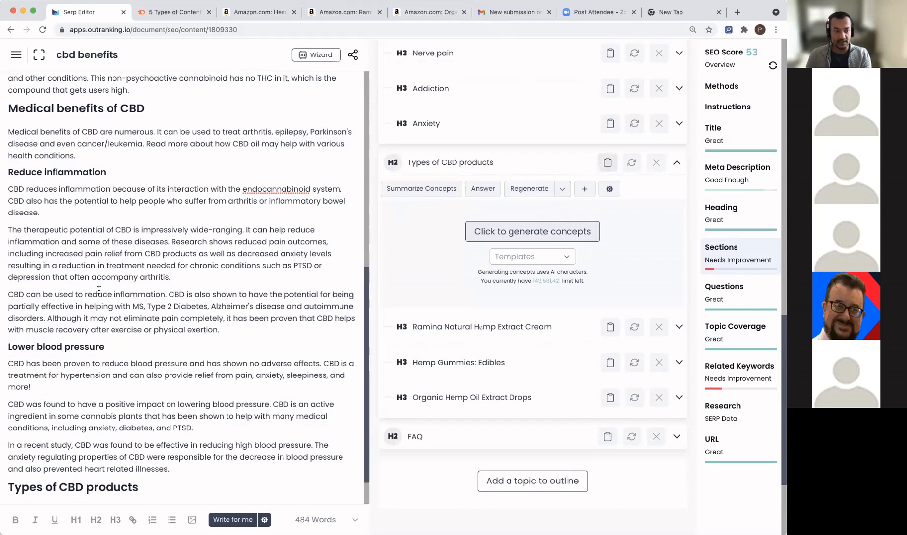
scroll(98, 290, down, 2)
Step: Run the Section Introduction method on the article's "Types of CBD products" heading
click(726, 91)
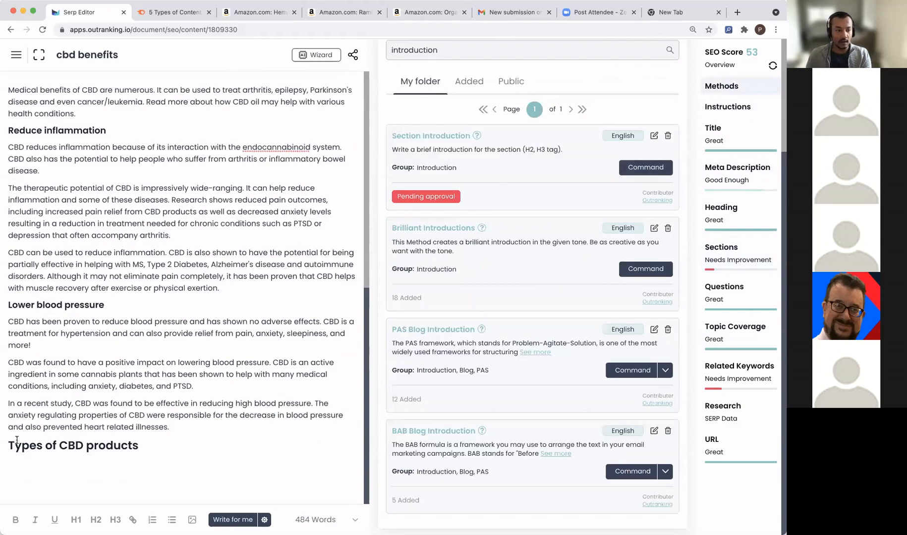
drag(7, 445, 144, 452)
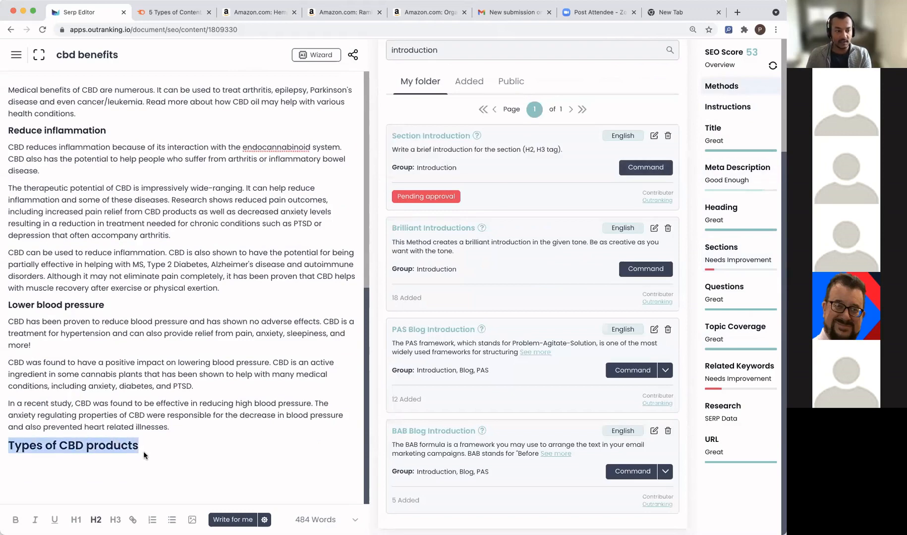
click(646, 168)
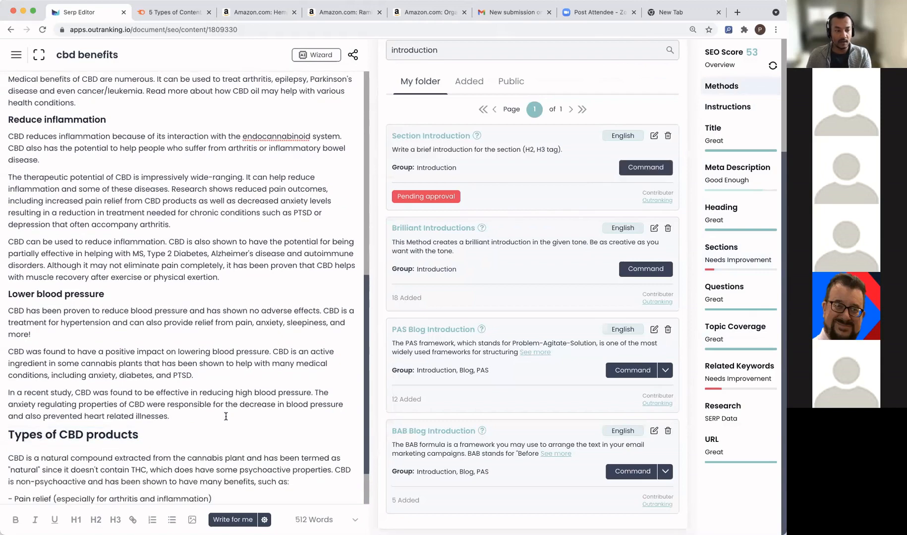
Step: Delete the generated benefits list and introduction paragraph below the "Types of CBD products" heading
drag(304, 484, 318, 505)
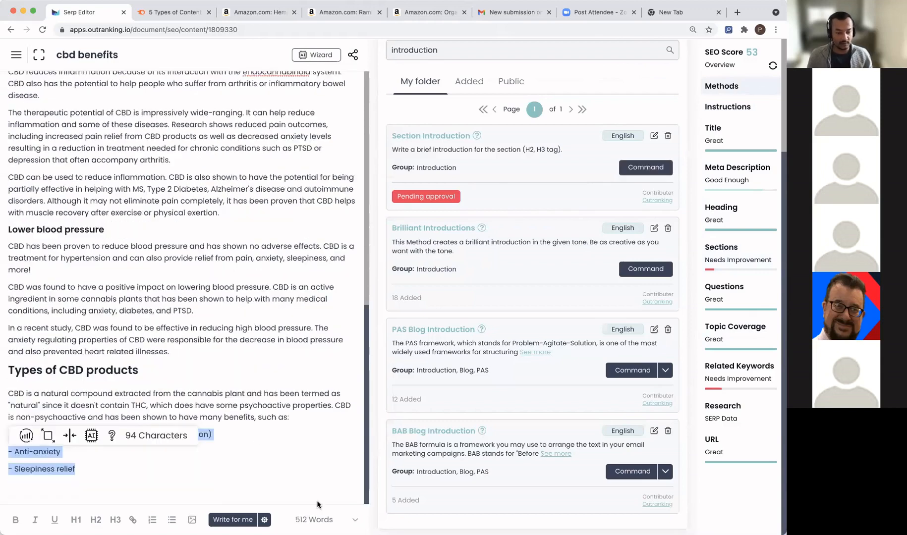
key(BackSpace)
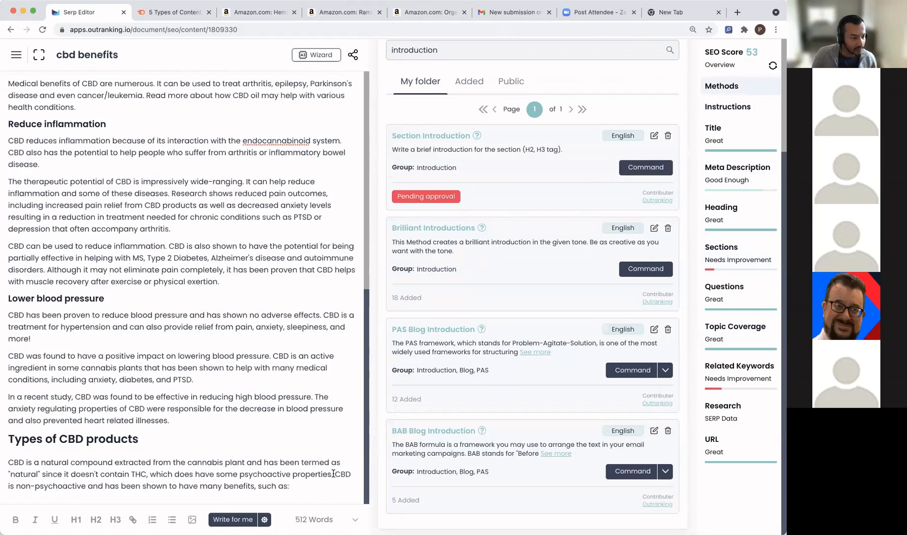
key(super+z)
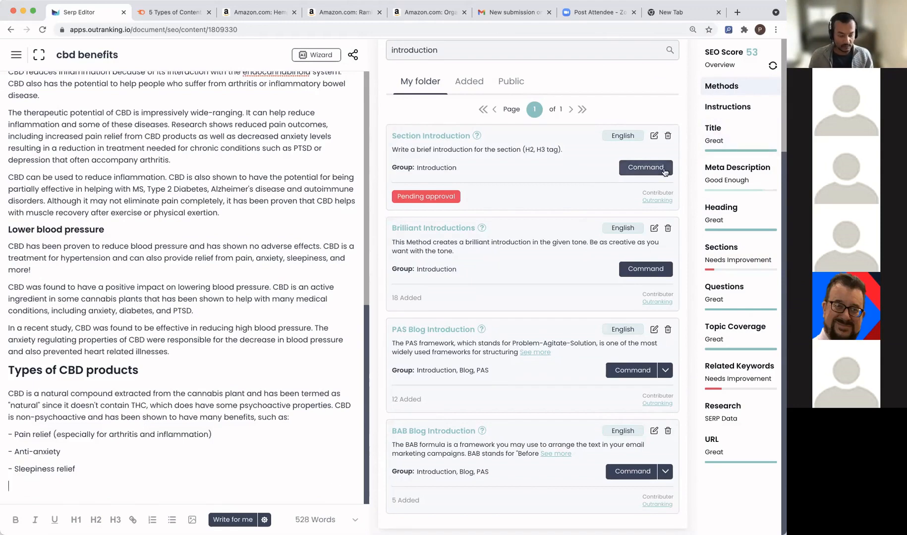
key(super+shift+z)
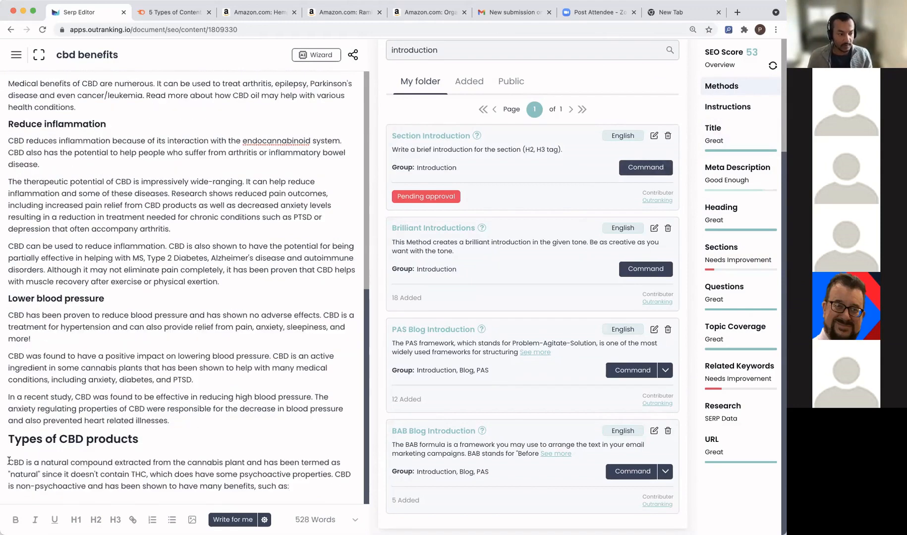
drag(9, 461, 316, 485)
key(BackSpace)
Step: Generate a fresh section introduction for "Types of CBD products" and delete the numbered list of oil and isolate at its end
drag(145, 467, 4, 458)
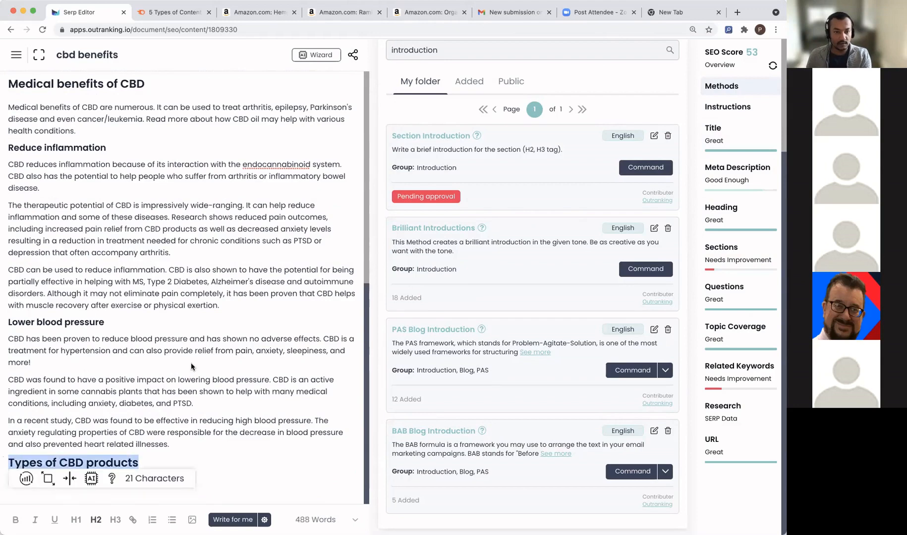
click(660, 168)
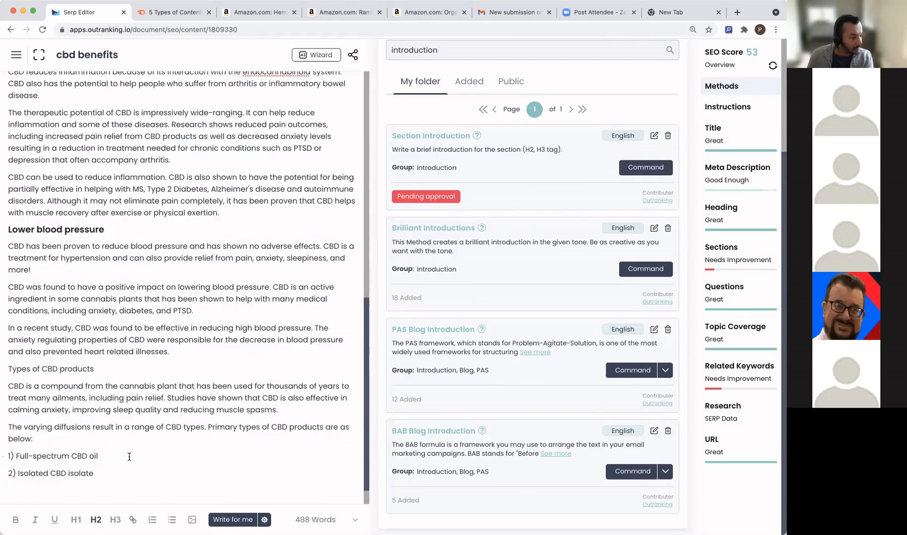
drag(96, 474, 5, 459)
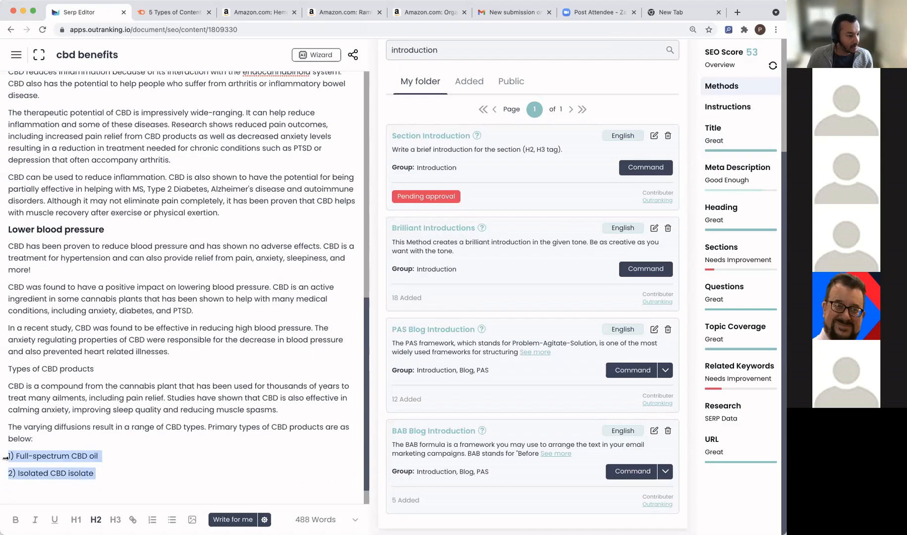
key(BackSpace)
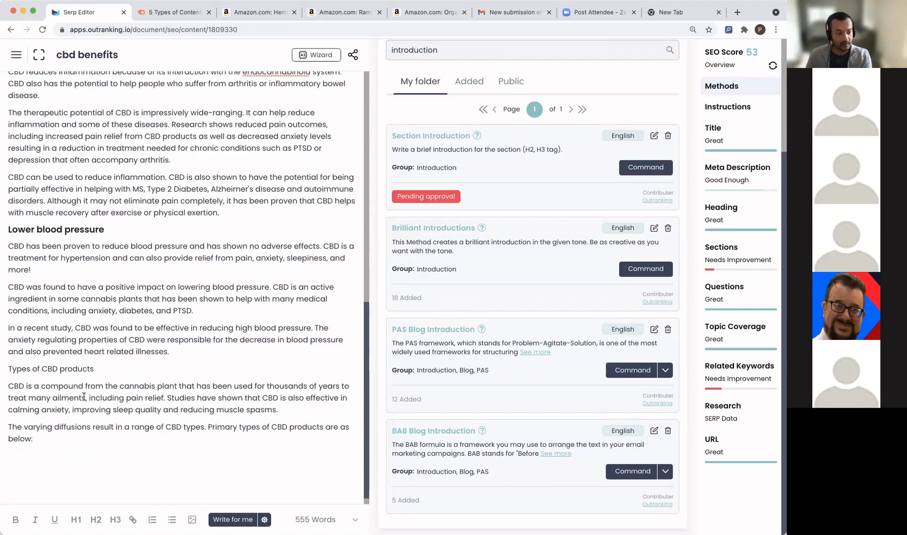
Step: Format the "Types of CBD products" line as an H2 heading and start a new line below its introduction
drag(110, 370, 3, 373)
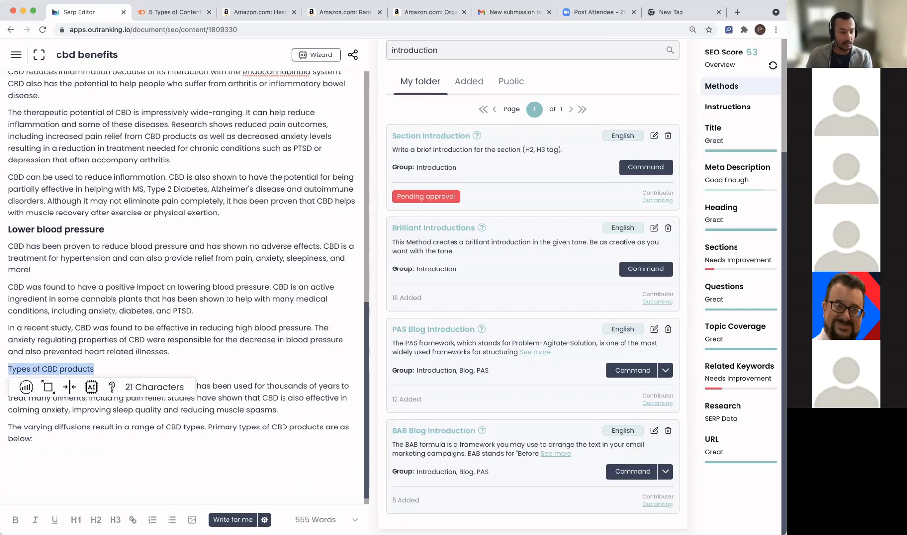
click(96, 519)
click(46, 461)
key(Return)
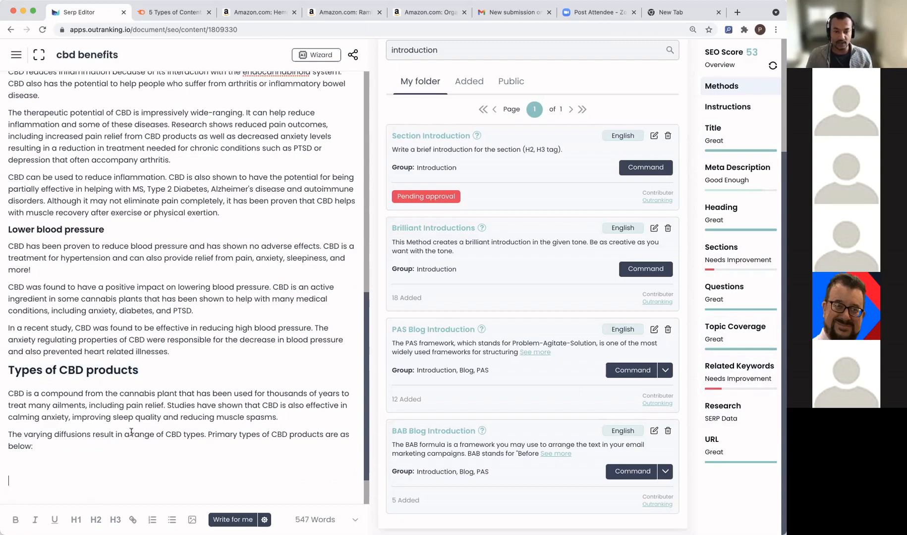
Step: Insert the outline subheadings for Ramina Natural Hemp Extract Cream, Hemp Gummies: Edibles, and Organic Hemp Oil Extract Drops below the introduction
scroll(189, 364, up, 2)
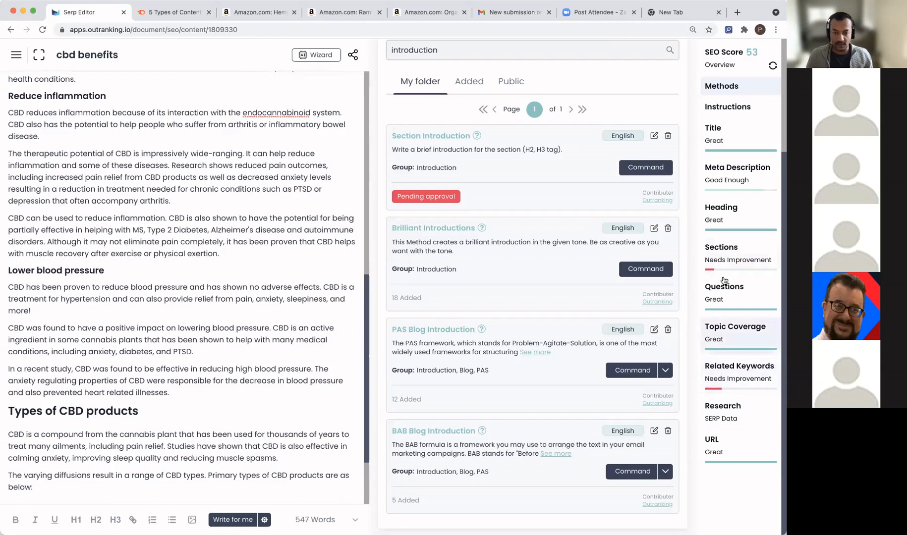
click(742, 260)
scroll(481, 323, down, 10)
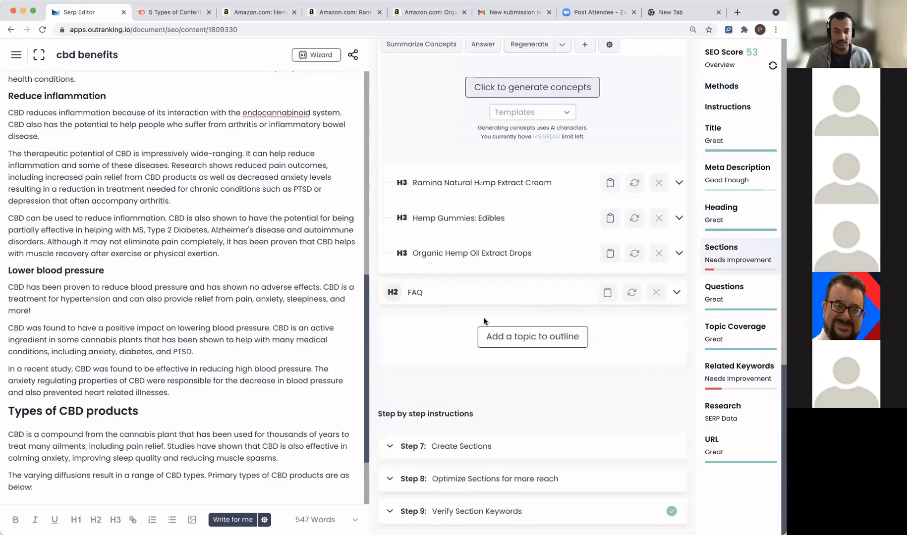
scroll(496, 193, up, 2)
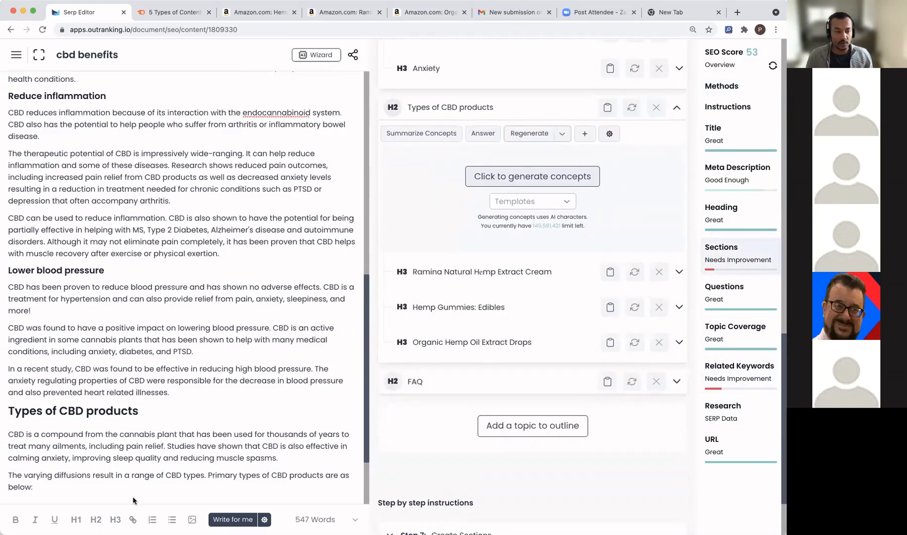
scroll(99, 483, down, 2)
click(55, 395)
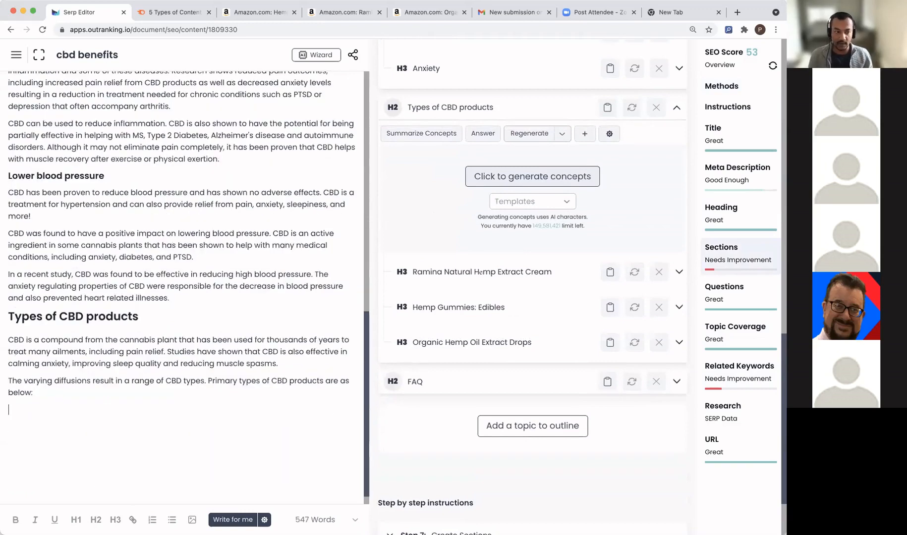
click(611, 272)
click(611, 307)
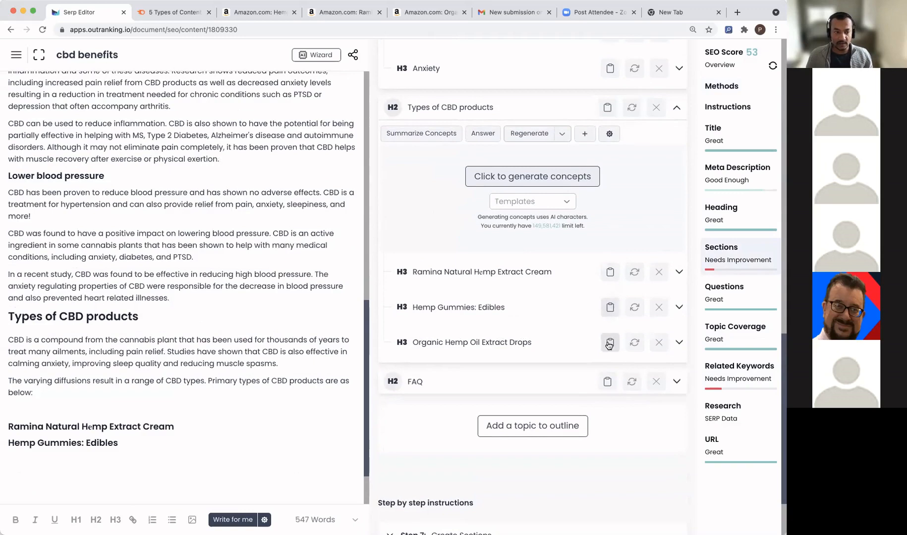
click(610, 342)
Step: Add an empty line below the "Ramina Natural Hemp Extract Cream" and "Hemp Gummies: Edibles" subheadings in the article
click(183, 425)
key(Return)
click(133, 463)
key(Return)
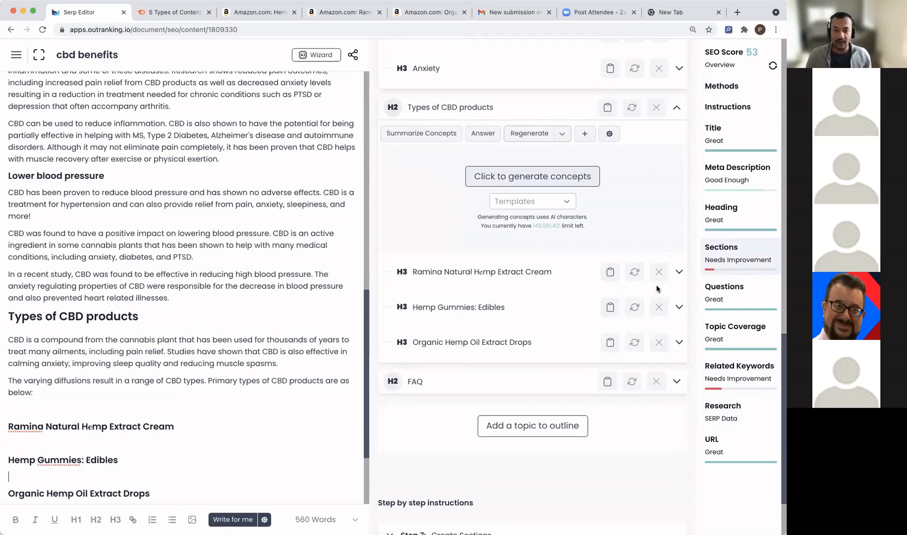
Step: Generate concepts for the "Ramina Natural Hemp Extract Cream" outline section
click(679, 272)
click(539, 353)
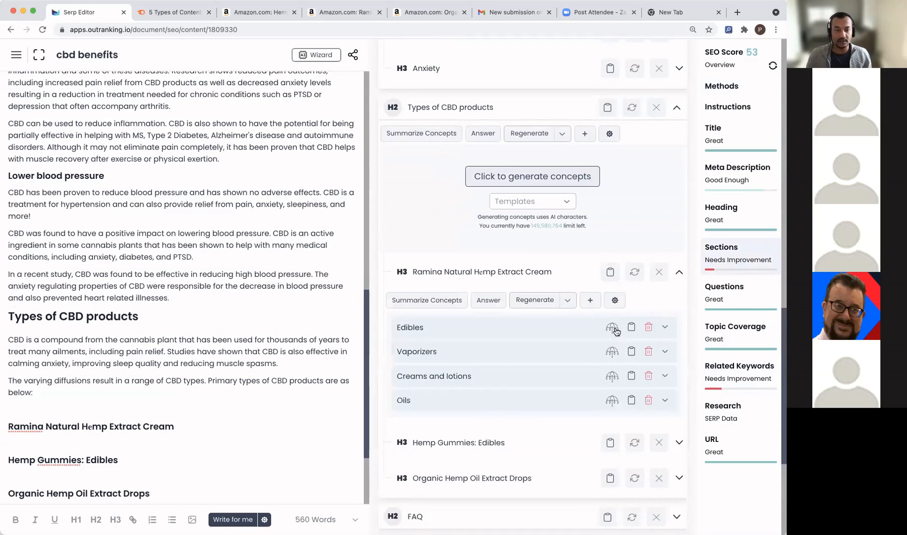
Step: Replace the source text of the Ramina Natural Hemp Extract Cream section with the copied article text and regenerate its concepts
click(615, 303)
key(ctrl+a)
key(BackSpace)
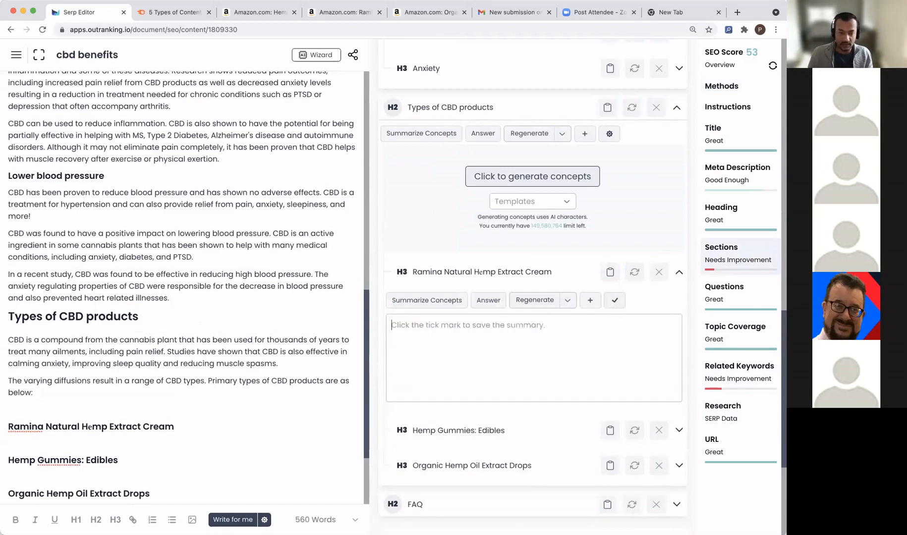
click(614, 300)
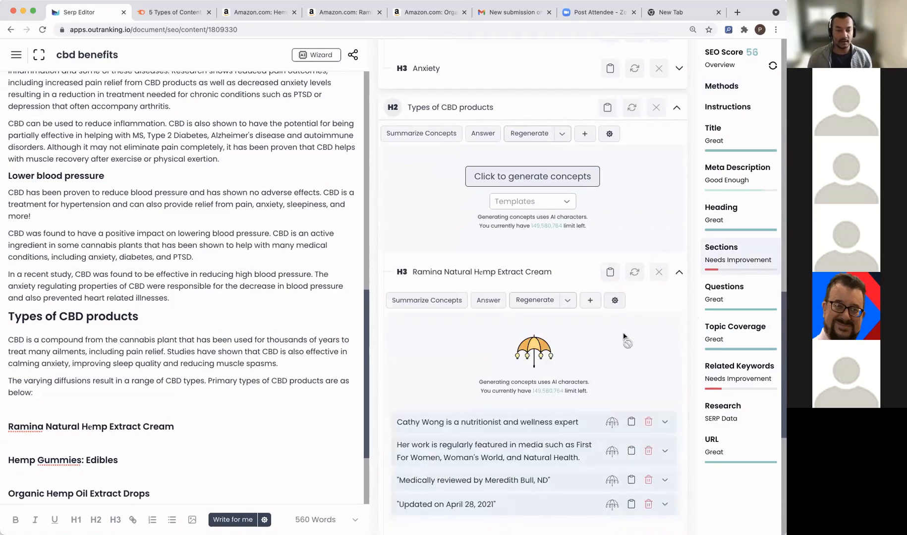
Step: Delete every generated concept from the Ramina Natural Hemp Extract Cream section
scroll(620, 338, down, 2)
scroll(620, 339, down, 2)
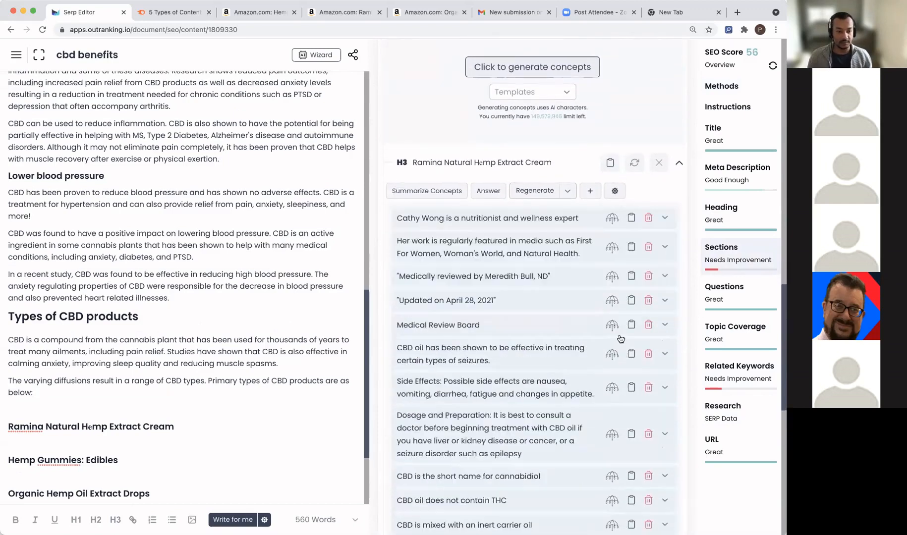
scroll(619, 338, down, 3)
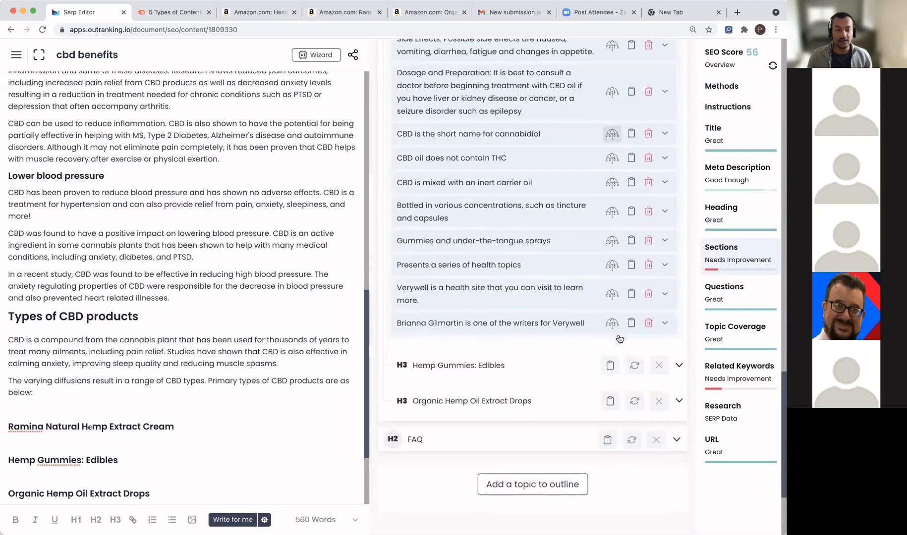
scroll(619, 339, up, 3)
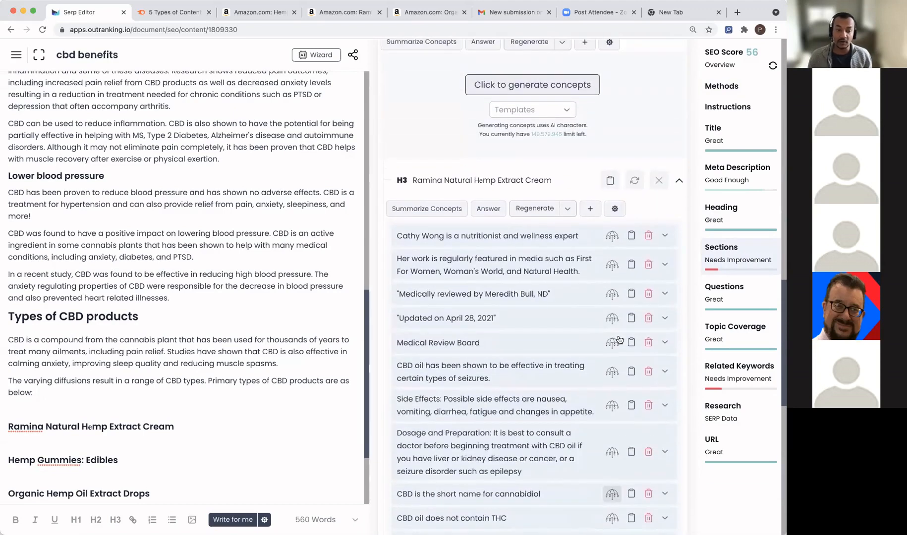
scroll(619, 339, up, 1)
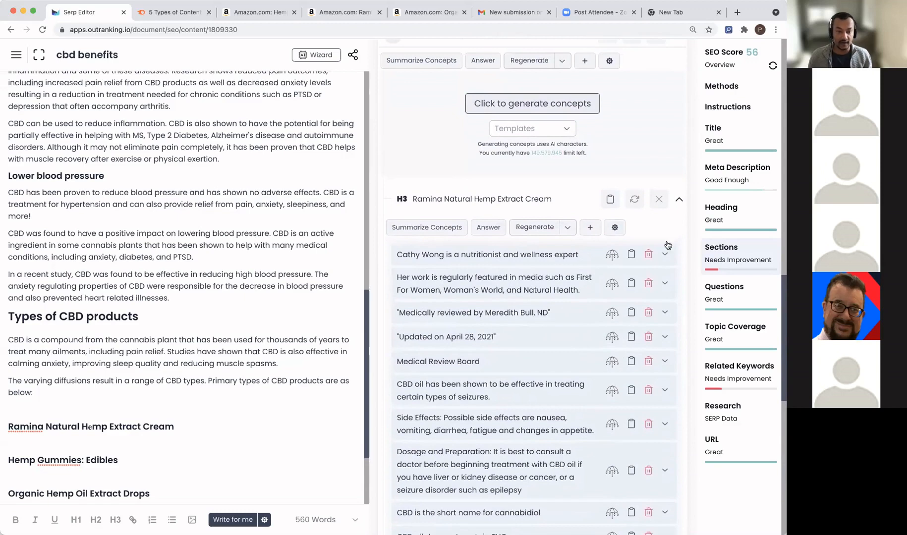
scroll(651, 257, up, 1)
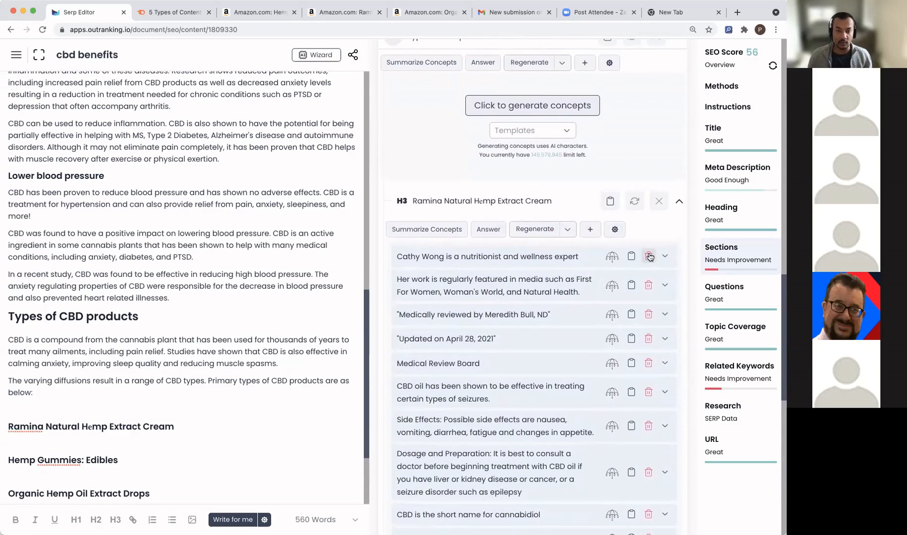
click(649, 256)
click(649, 256)
click(649, 257)
click(649, 256)
click(650, 256)
click(649, 256)
click(650, 257)
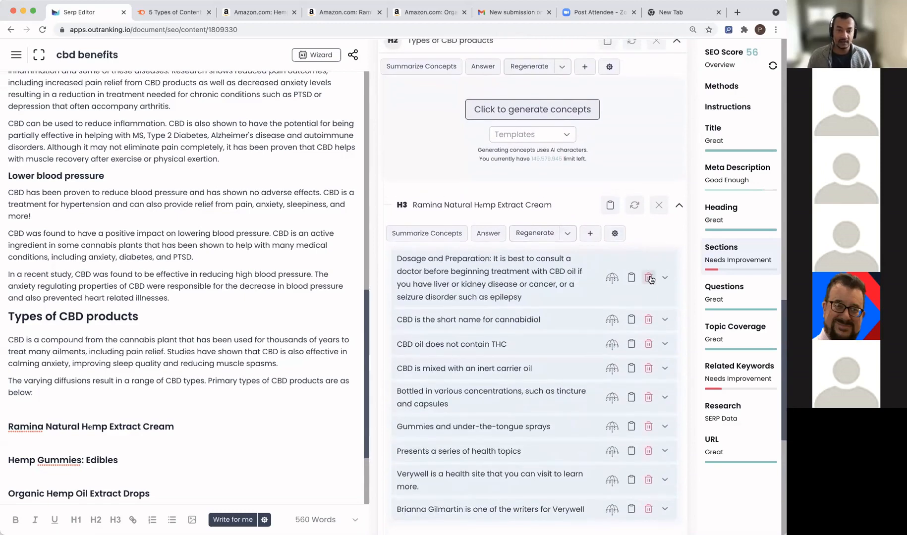
click(650, 278)
click(650, 258)
click(651, 259)
click(652, 258)
click(652, 259)
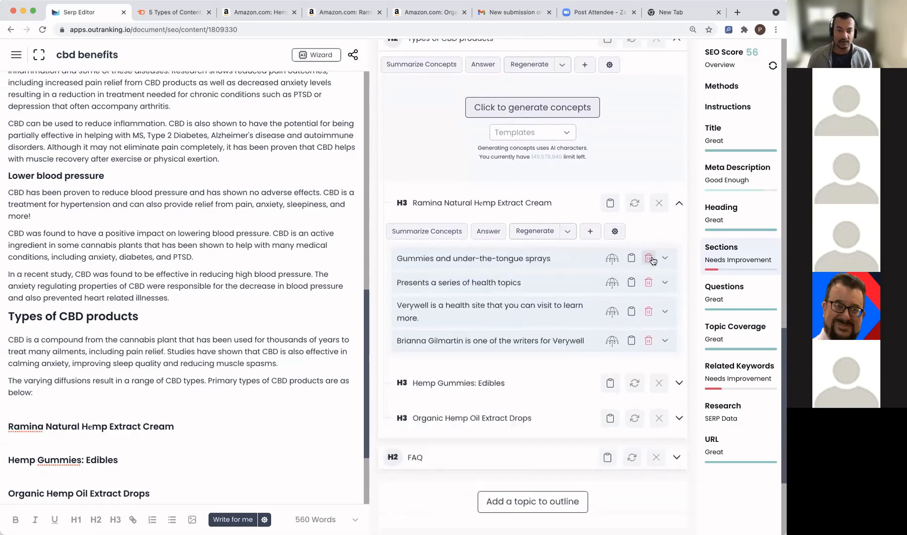
click(650, 258)
click(649, 258)
click(650, 259)
click(650, 258)
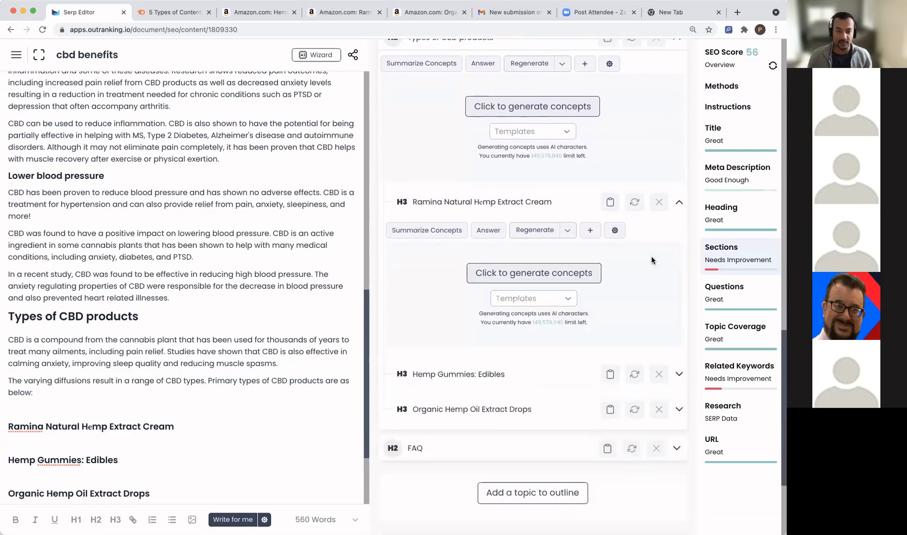
Step: Switch to the Ramina cream's Amazon product page and copy all the bullet points under "About this item"
click(259, 14)
click(334, 13)
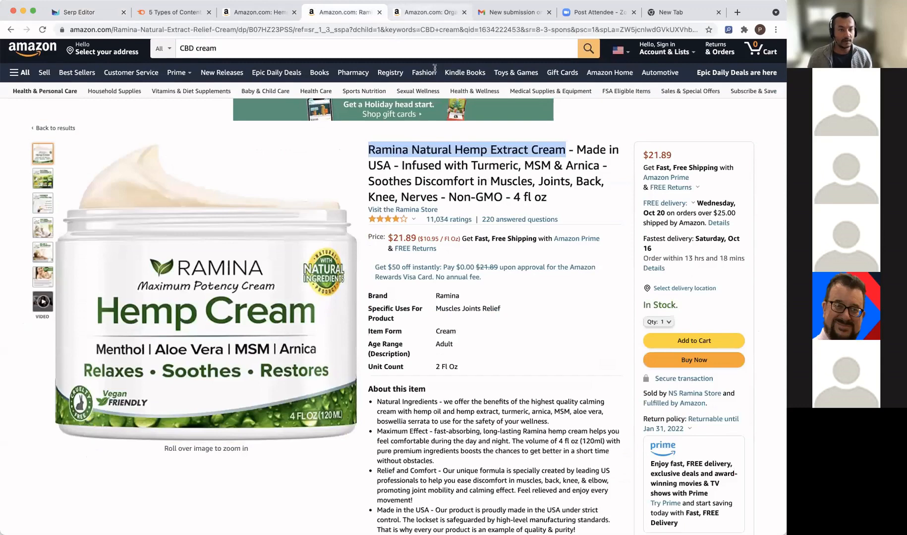
scroll(561, 321, down, 3)
drag(377, 250, 513, 428)
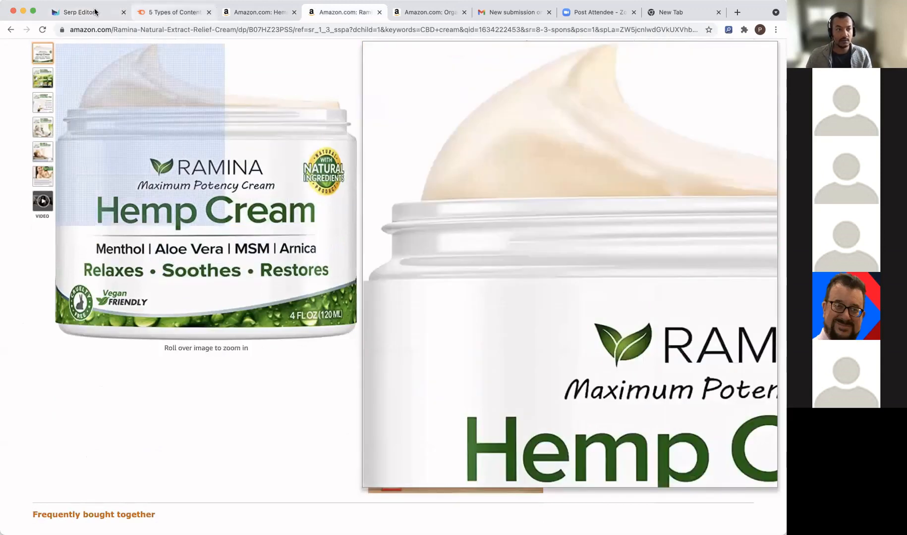
Step: Return to the Serp Editor, replace the Ramina section's source text with the copied product bullet points, and save it
click(79, 12)
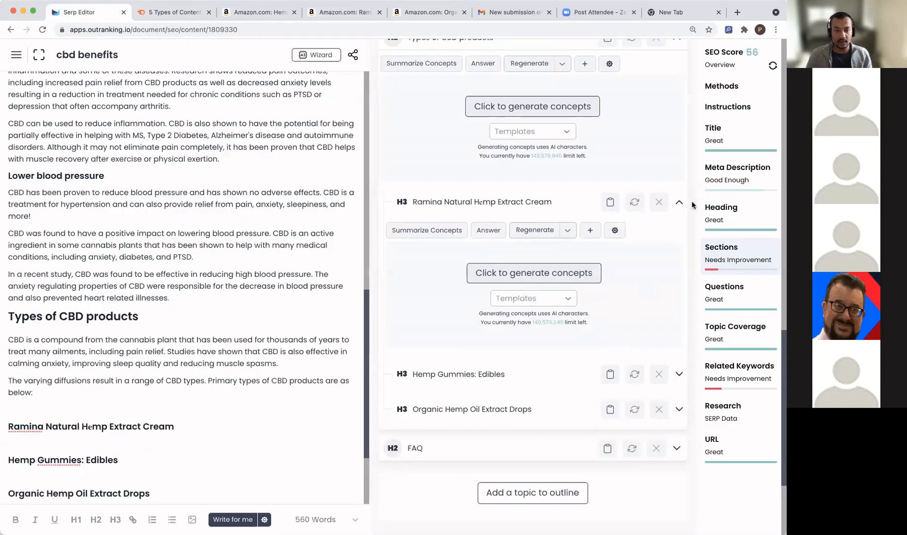
click(616, 231)
key(super+a)
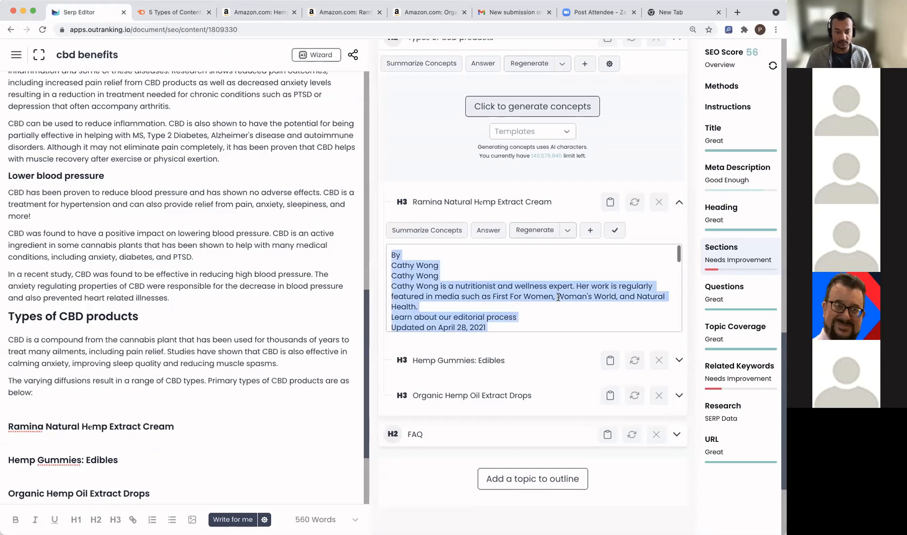
key(BackSpace)
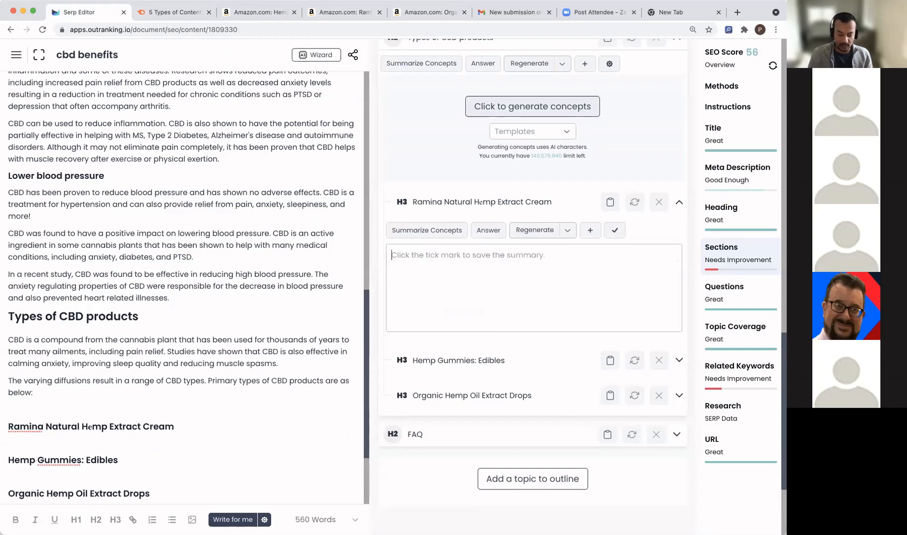
key(super+v)
click(615, 230)
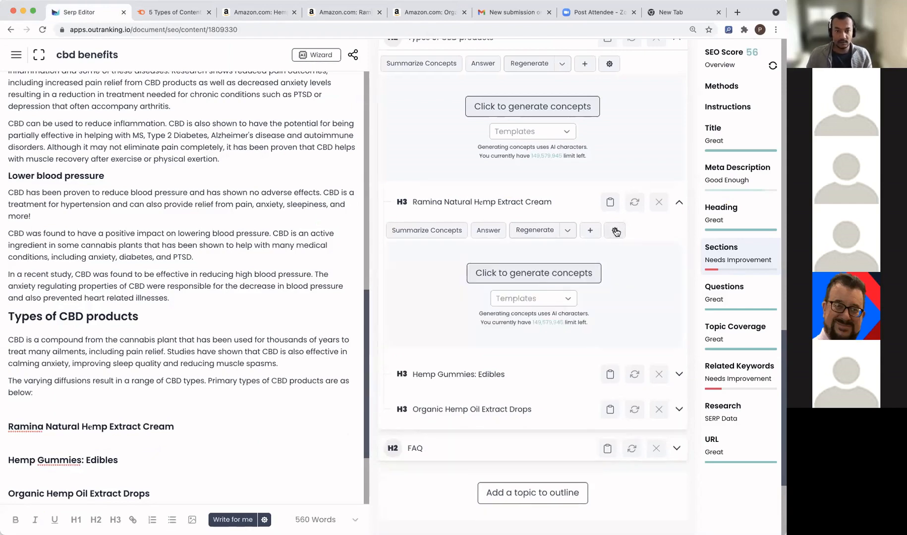
Step: Generate concepts for the Ramina section from the pasted product text and delete them all
click(531, 273)
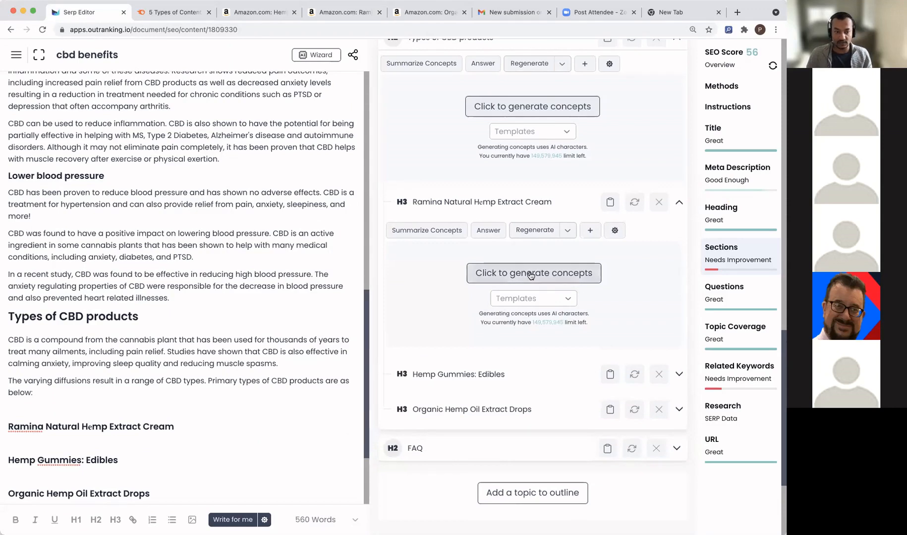
scroll(618, 279, down, 2)
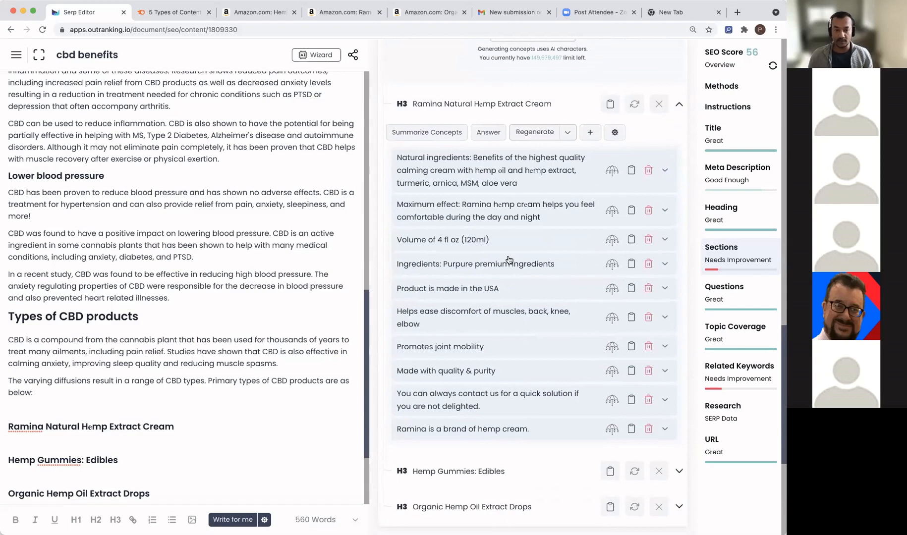
click(650, 173)
click(650, 169)
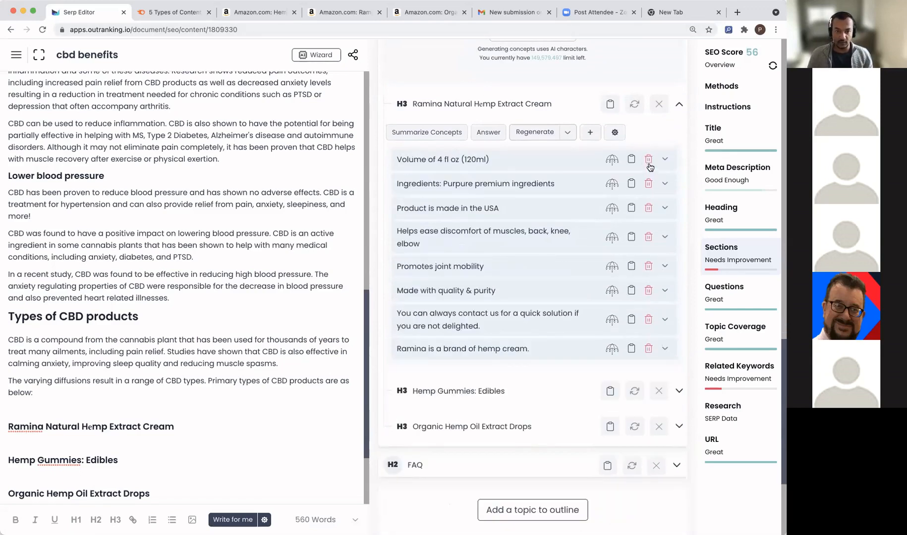
click(649, 161)
Step: Generate concepts for the Ramina section with the Features template and remove the "Contact us" concept
click(560, 204)
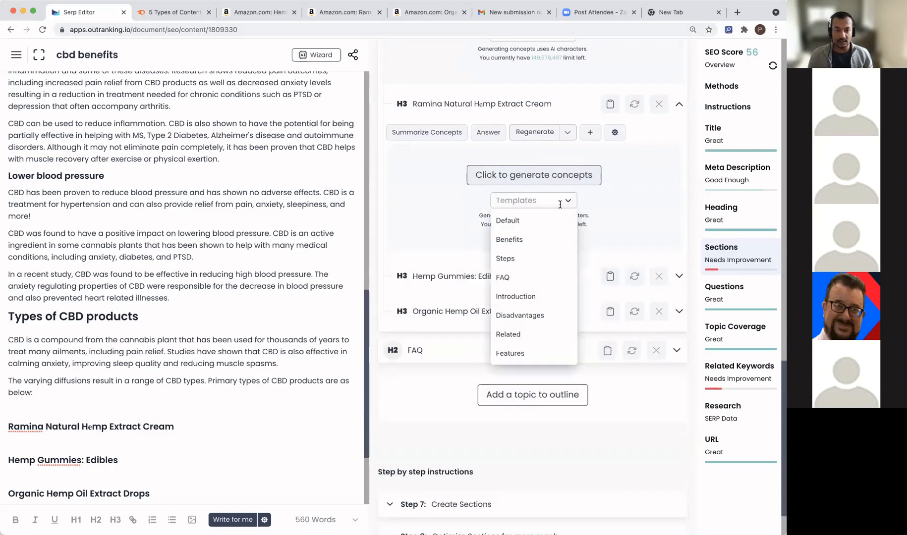
click(511, 353)
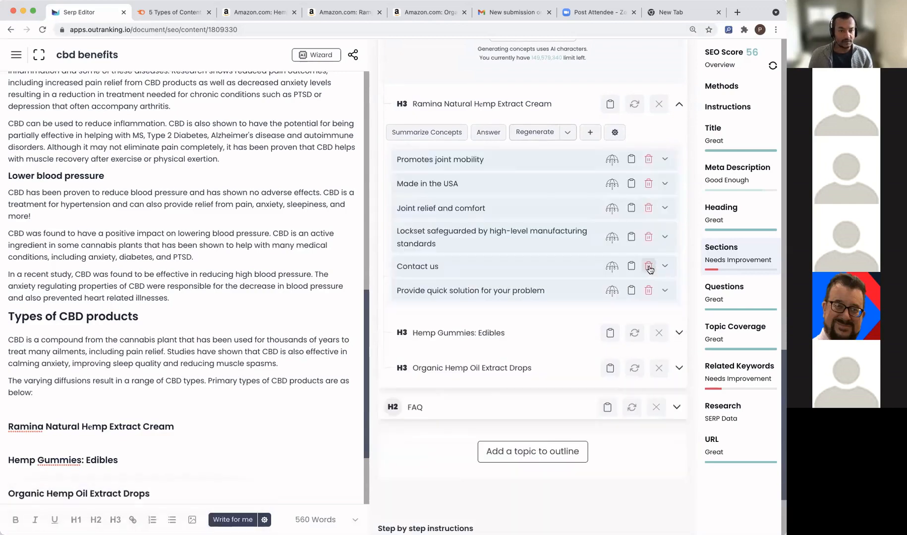
click(649, 267)
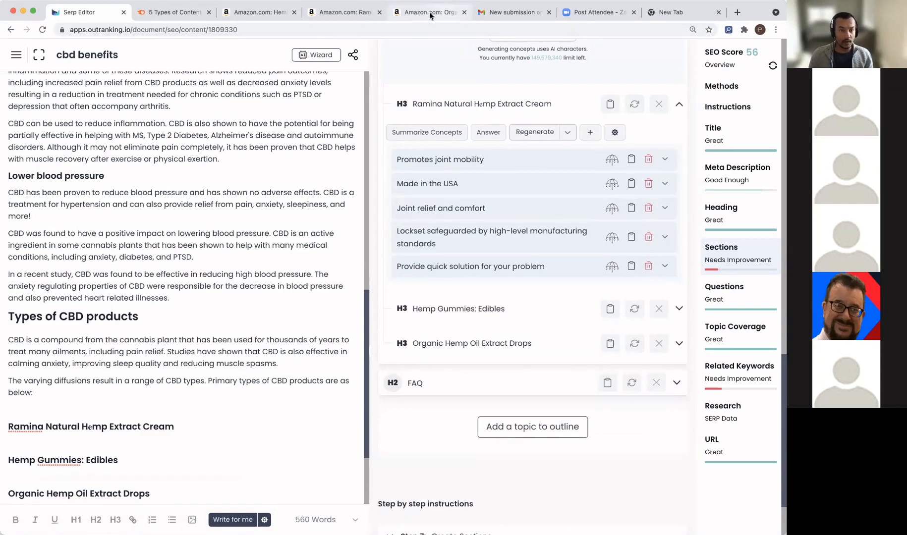
Step: Switch to the Ramina cream's Amazon page and look through the product description and further details
click(344, 16)
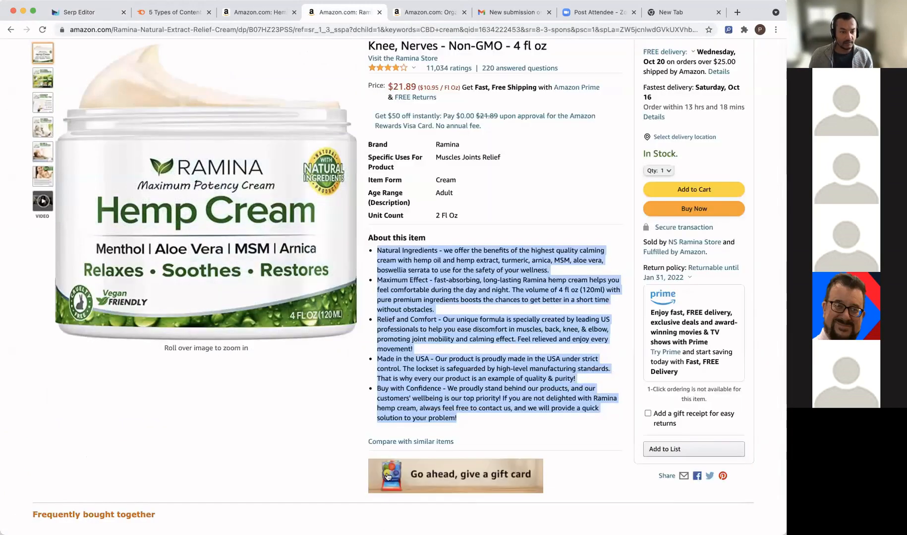
scroll(510, 346, down, 3)
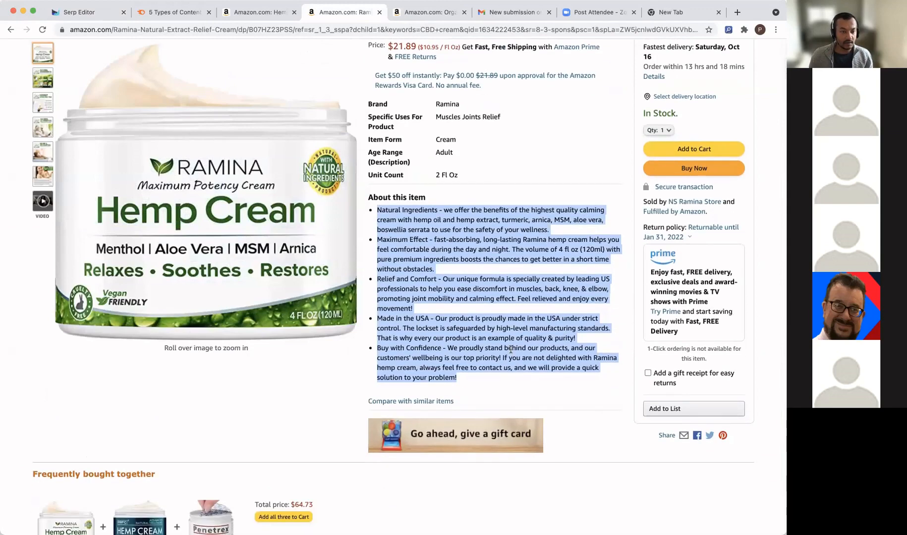
scroll(511, 352, down, 5)
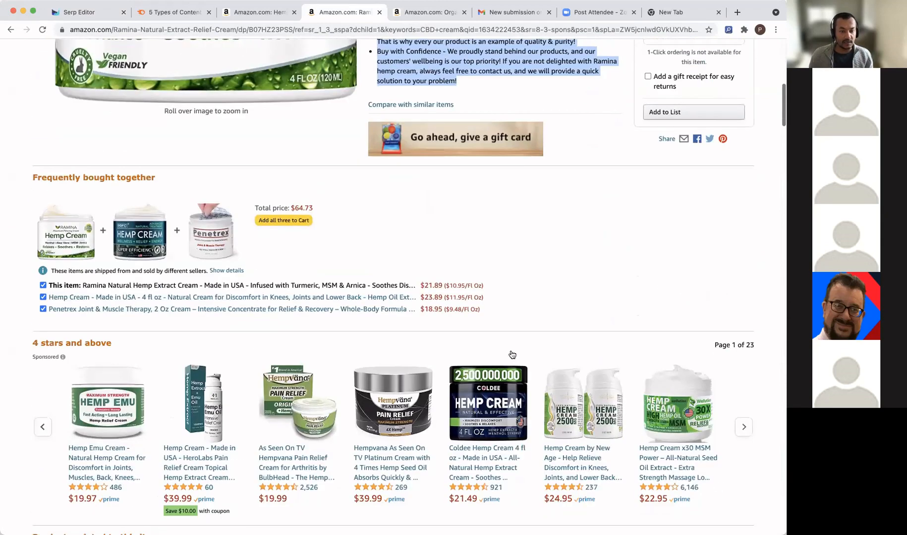
scroll(512, 354, down, 5)
scroll(512, 354, down, 5)
scroll(512, 352, up, 20)
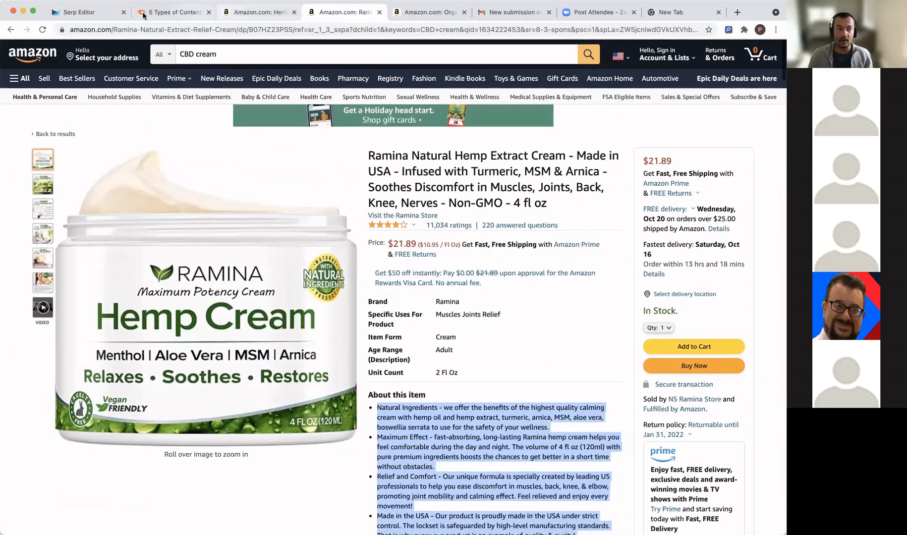
Step: Return to the Serp Editor and delete all remaining concepts from the Ramina section, starting with "Promotes joint mobility"
click(84, 15)
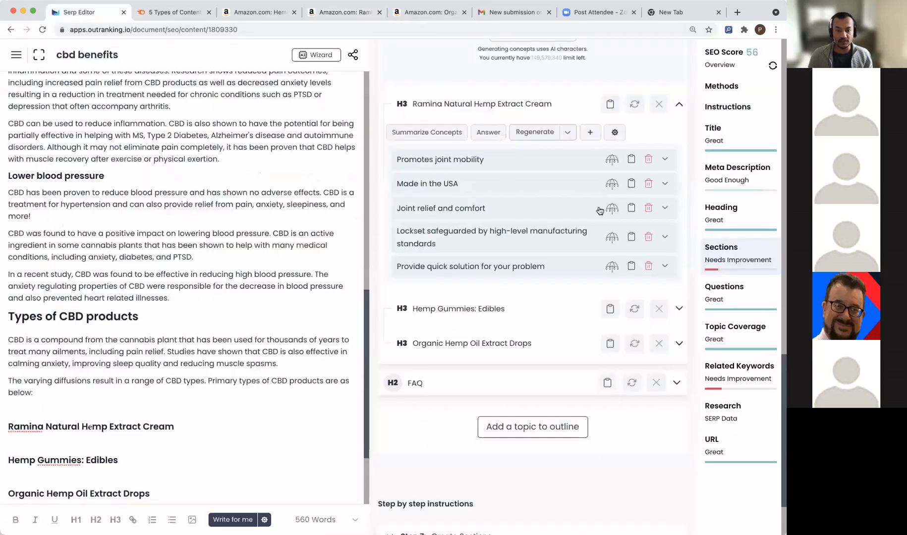
click(648, 159)
click(649, 159)
click(648, 159)
click(649, 160)
click(649, 160)
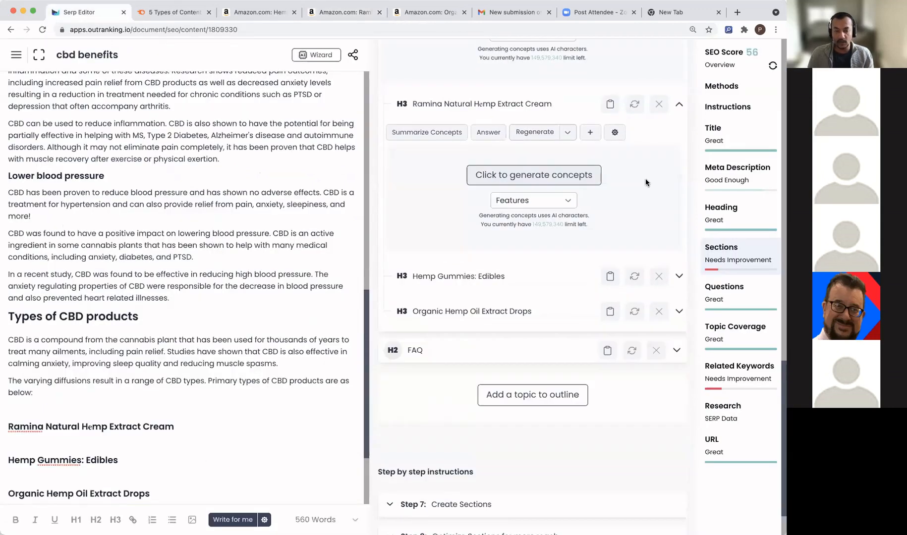
Step: Generate a fresh set of concepts for the Ramina section using the Features template
click(568, 201)
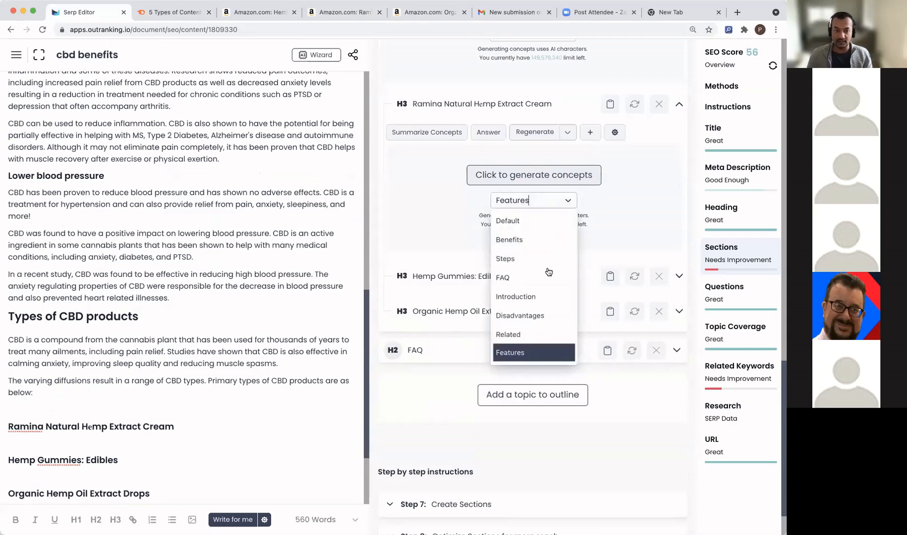
click(547, 358)
click(533, 178)
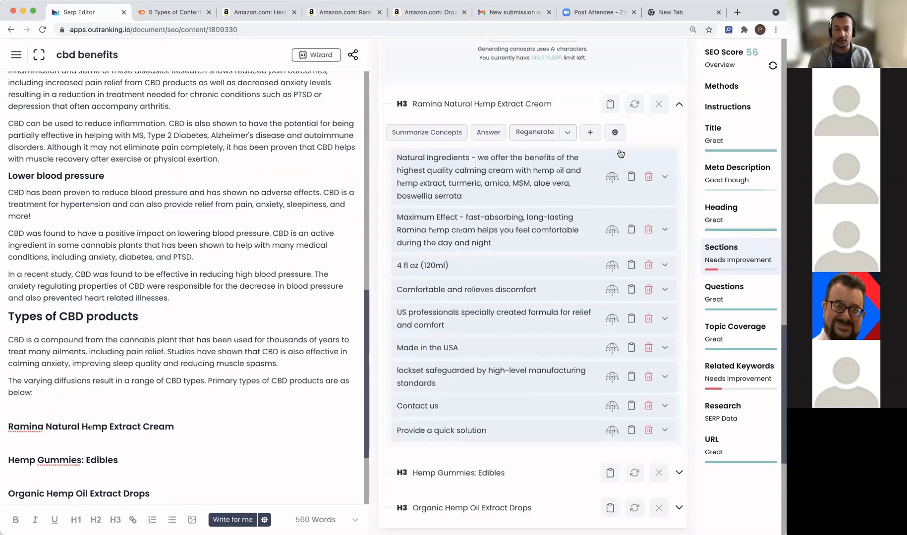
Step: Add more concepts to the Ramina section by regenerating with the Default template
click(568, 134)
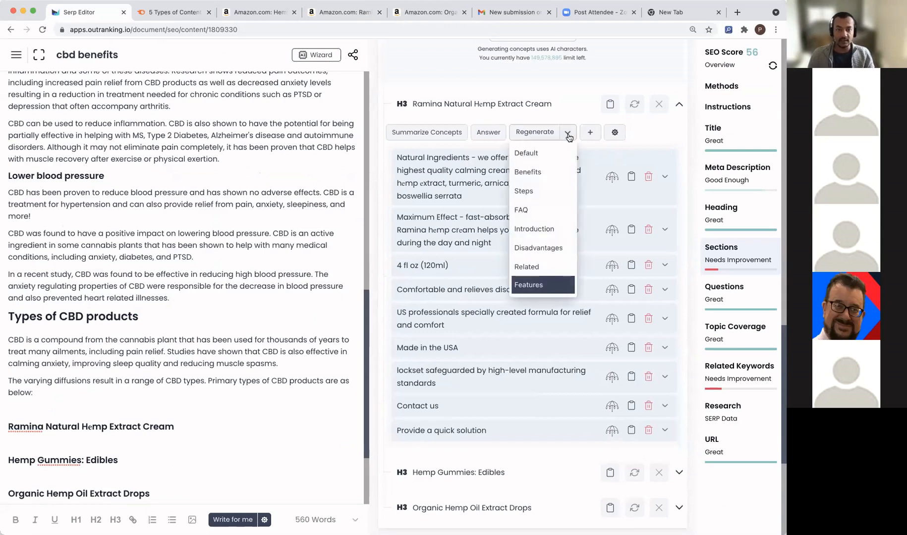
click(528, 155)
click(539, 133)
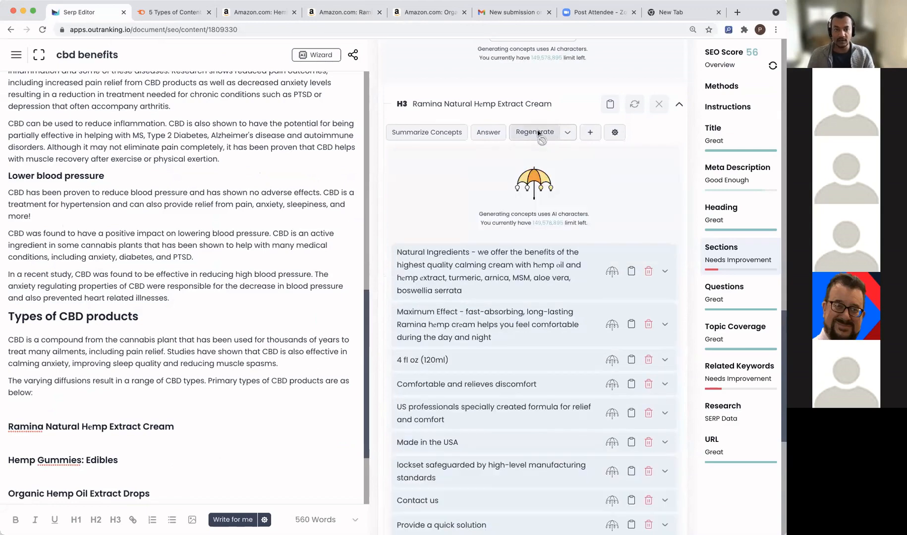
Step: Delete the "Contact us anytime" concept from the end of the Ramina section's list
scroll(456, 283, down, 5)
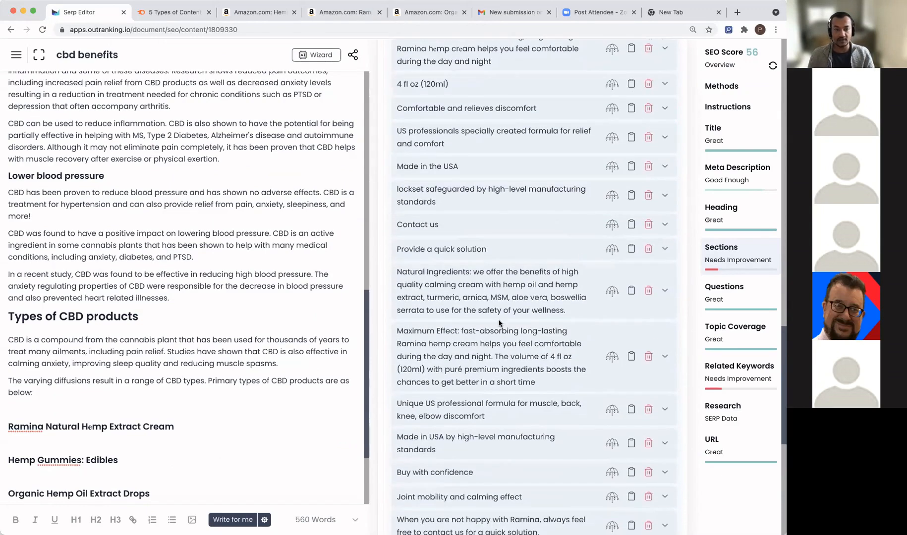
scroll(525, 466, down, 2)
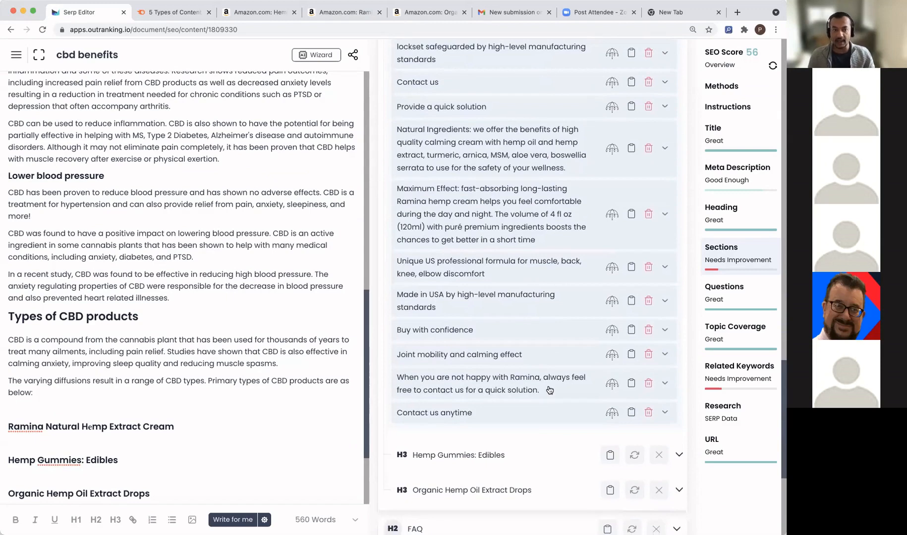
scroll(550, 388, down, 2)
click(649, 376)
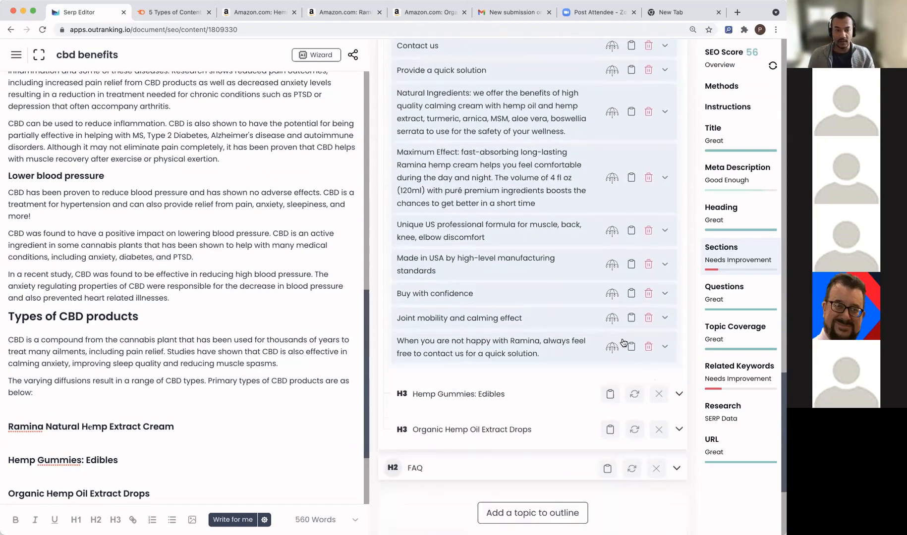
Step: Delete the older Ramina concepts from "Natural Ingredients - we offer the benefits" through "Provide a quick solution"
scroll(603, 234, up, 4)
scroll(603, 234, up, 5)
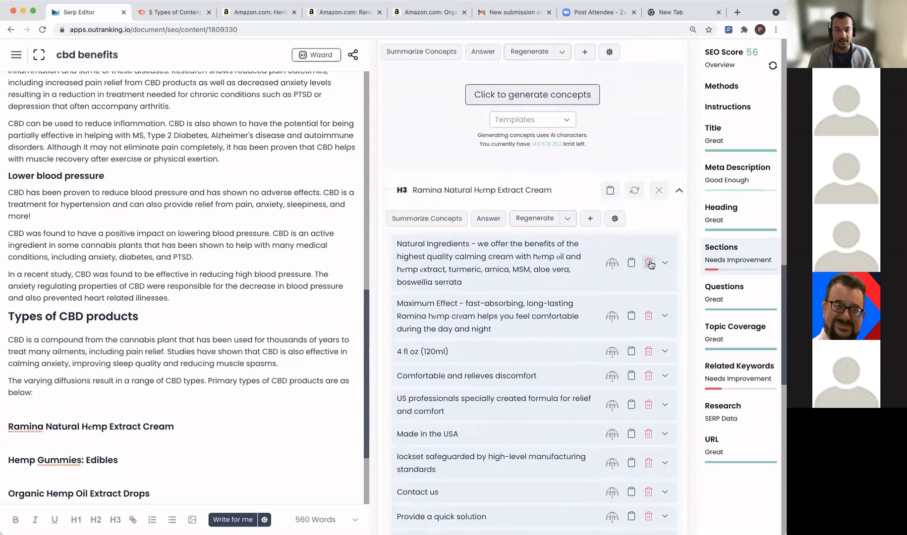
click(650, 261)
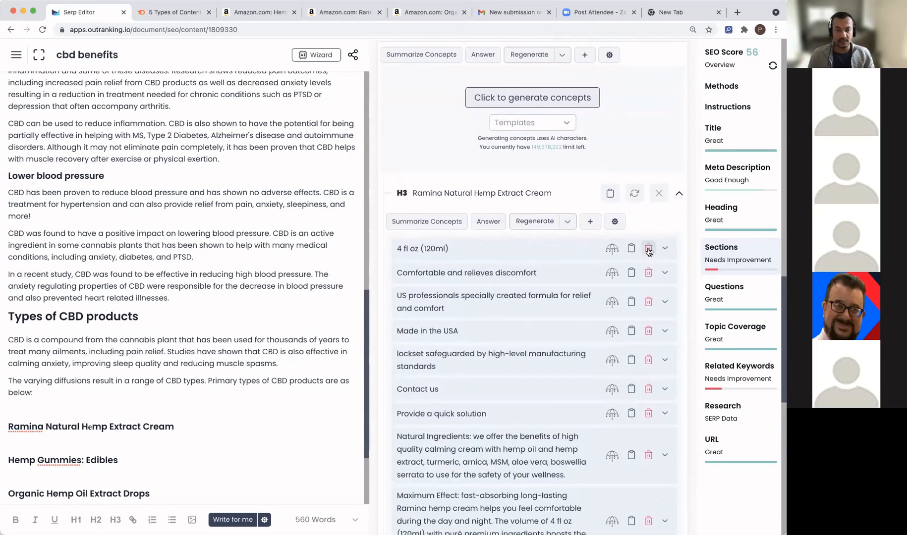
click(648, 248)
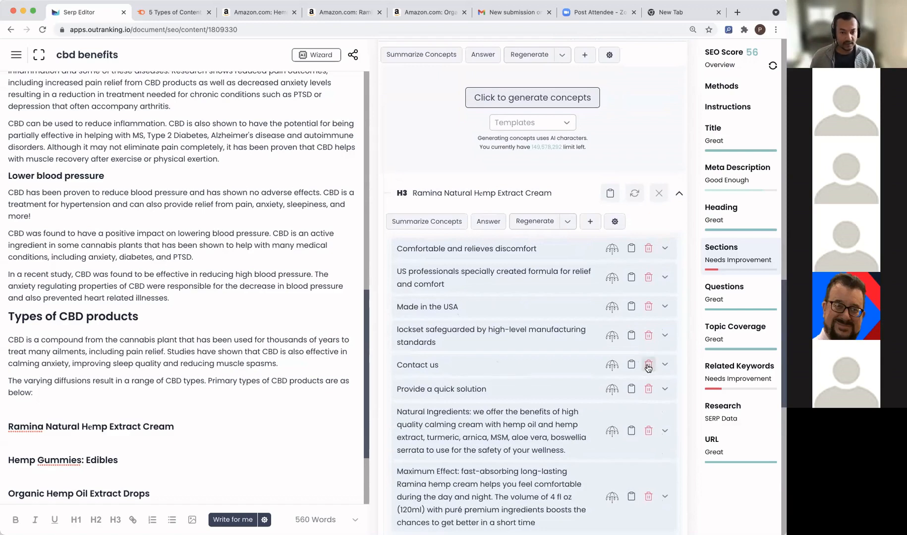
scroll(640, 347, down, 3)
Step: Mark Ramina concepts for summarizing and start a new line under the Ramina Natural Hemp Extract Cream heading in the article
click(612, 385)
click(612, 419)
click(193, 427)
key(Return)
Step: Try to summarize the Ramina concepts into a single paragraph under the Ramina heading, and undo the generated text
click(423, 221)
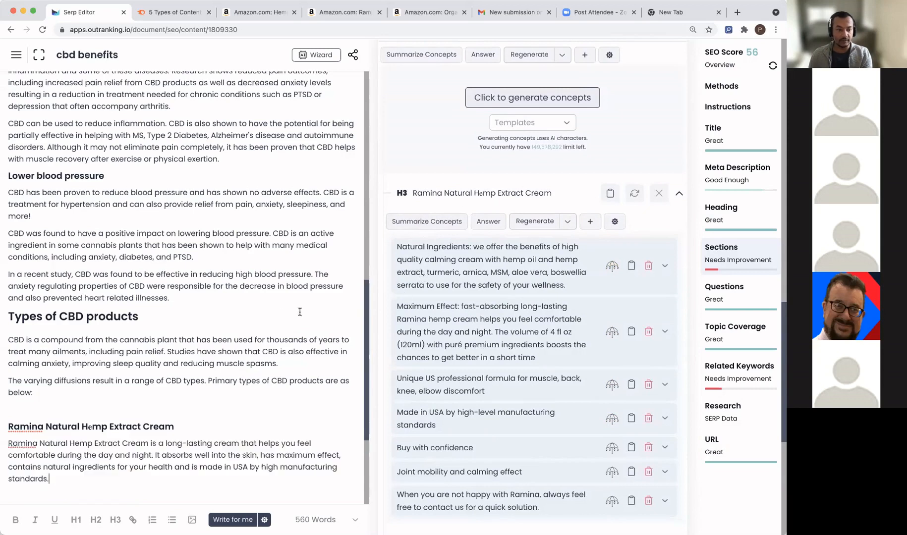
scroll(244, 320, down, 5)
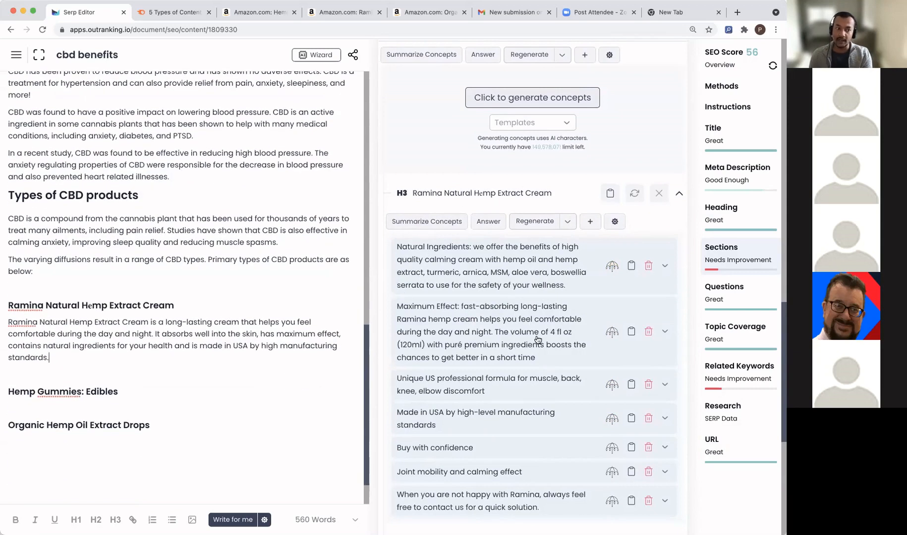
key(super+z)
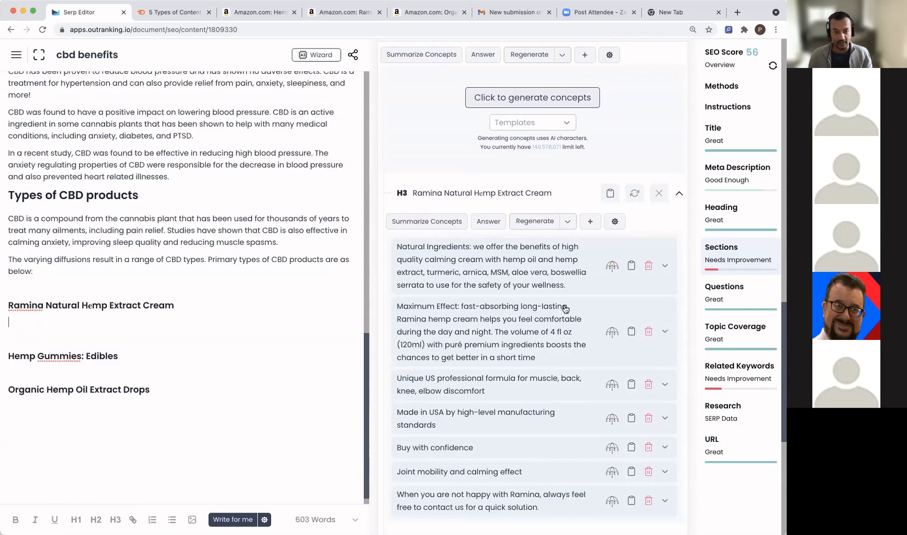
Step: Summarize the Ramina concepts into separate paragraphs: Natural Ingredients, Maximum Effect, the next four concepts together, and the "not happy with Ramina" concept
click(612, 266)
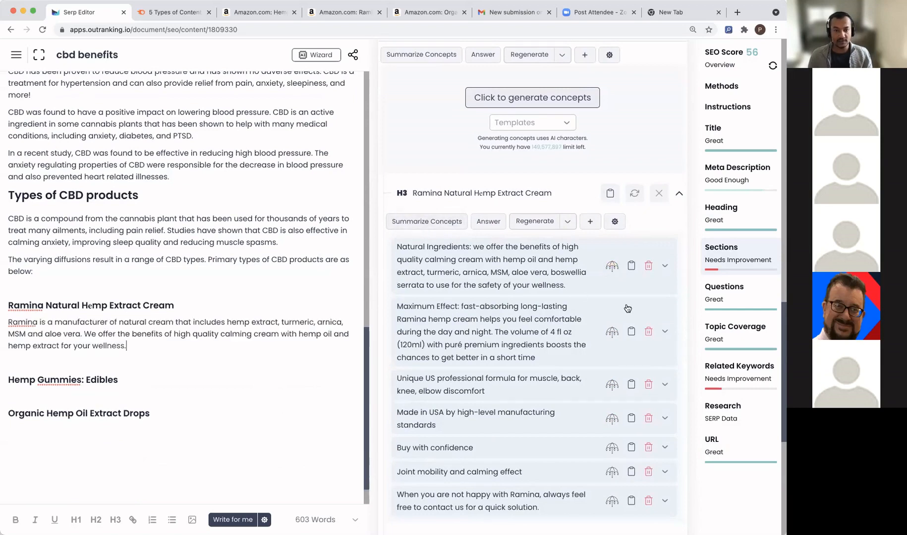
click(610, 334)
scroll(441, 233, down, 2)
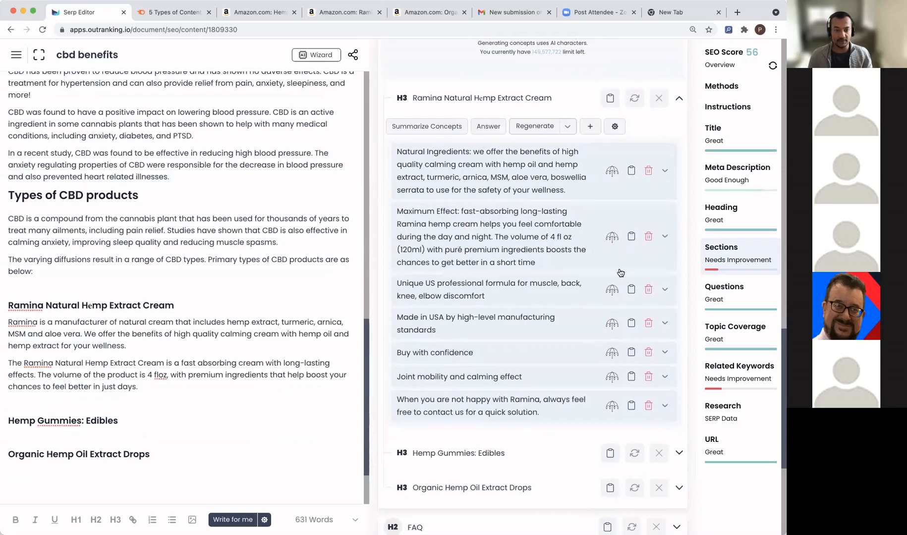
click(613, 290)
click(612, 324)
click(612, 353)
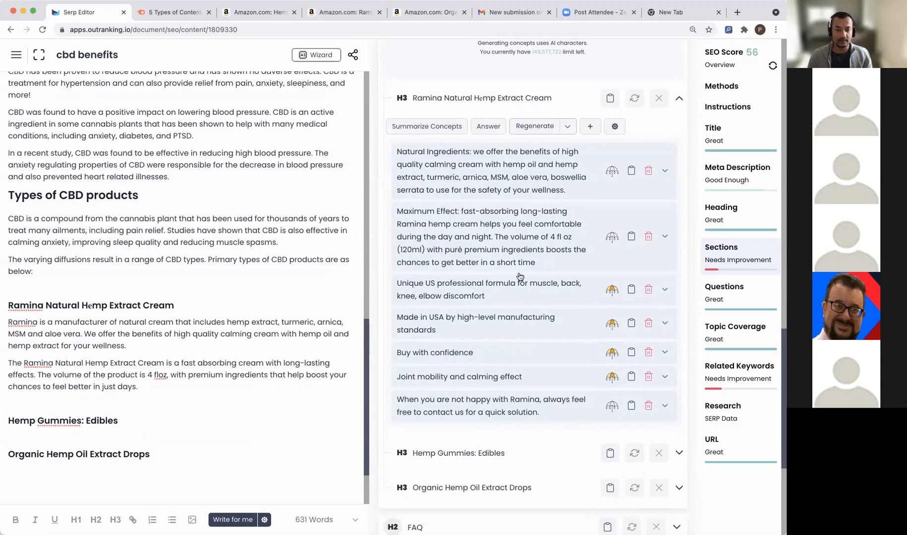
click(612, 407)
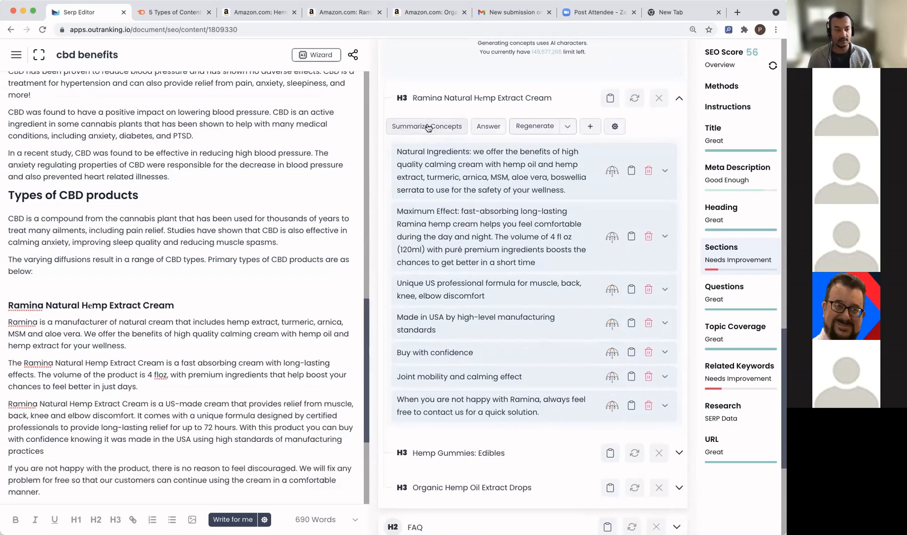
Step: Format the first three paragraphs under the Ramina Natural Hemp Extract Cream heading as a bulleted list
scroll(123, 361, down, 3)
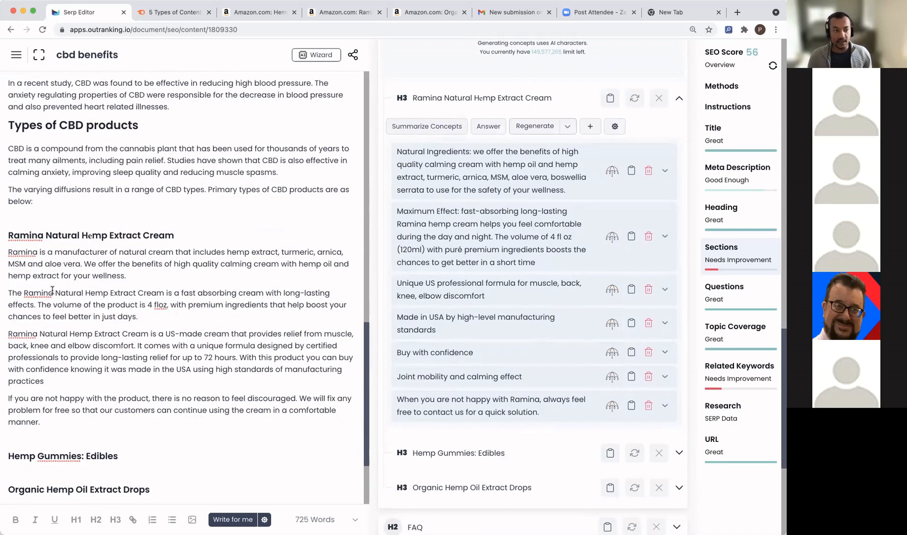
scroll(9, 291, down, 1)
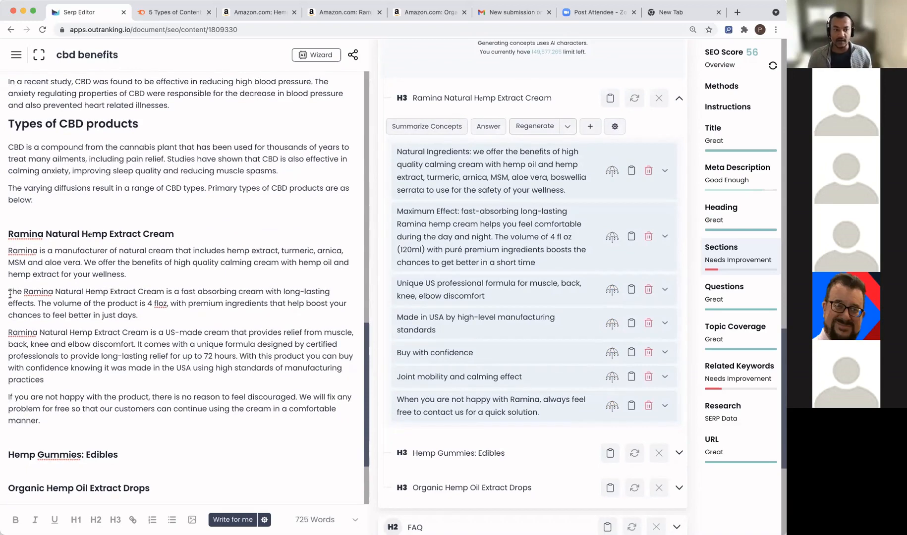
scroll(94, 323, down, 3)
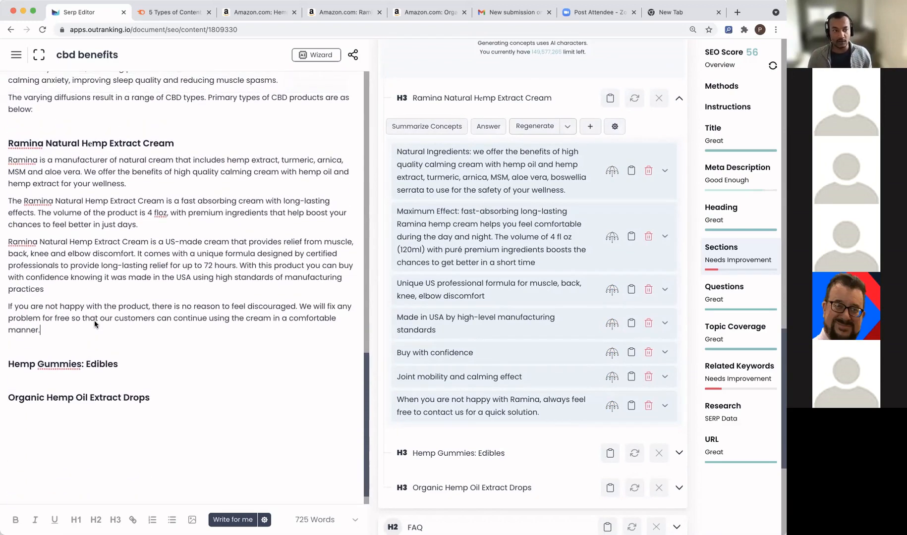
drag(50, 288, 2, 169)
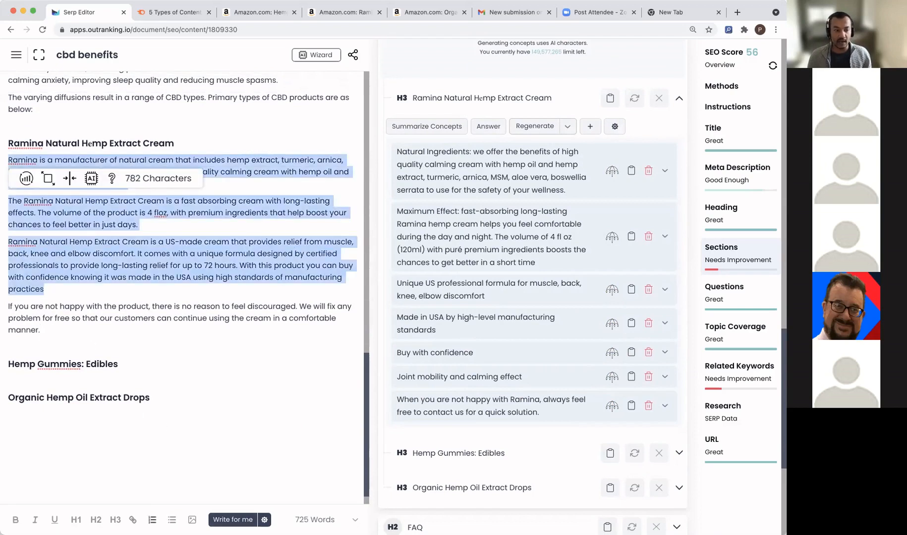
click(171, 520)
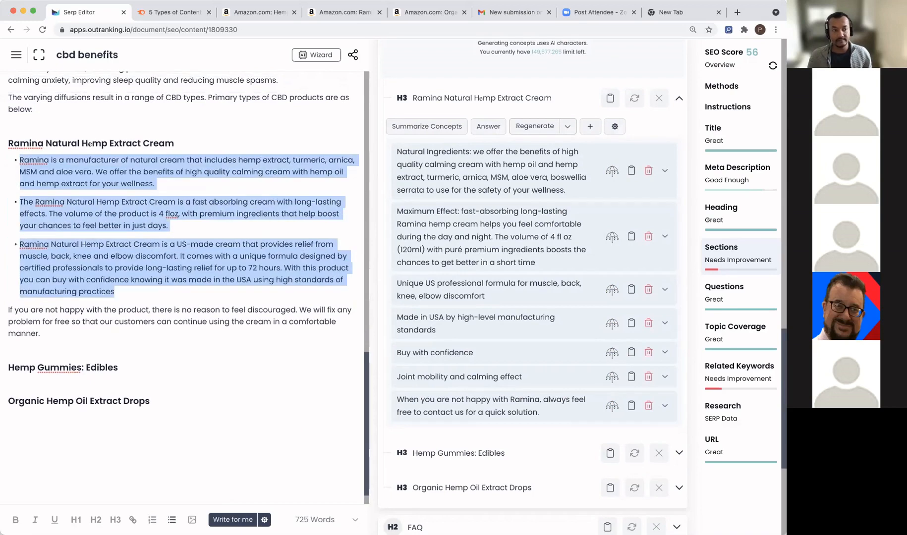
click(220, 396)
click(82, 381)
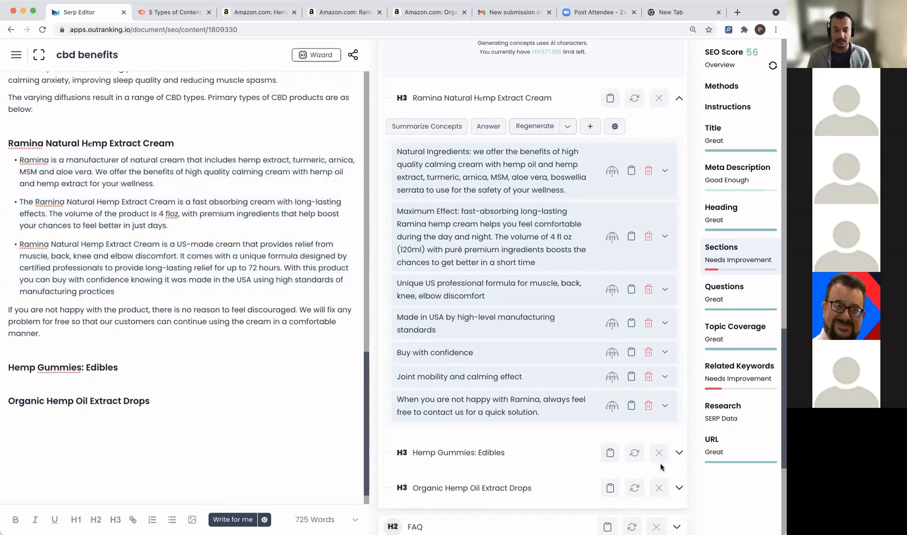
Step: Expand the Hemp Gummies: Edibles outline section, and copy all product bullet points from the Organic Hemp Oil Extract Drops page on Amazon
click(684, 453)
scroll(548, 426, down, 3)
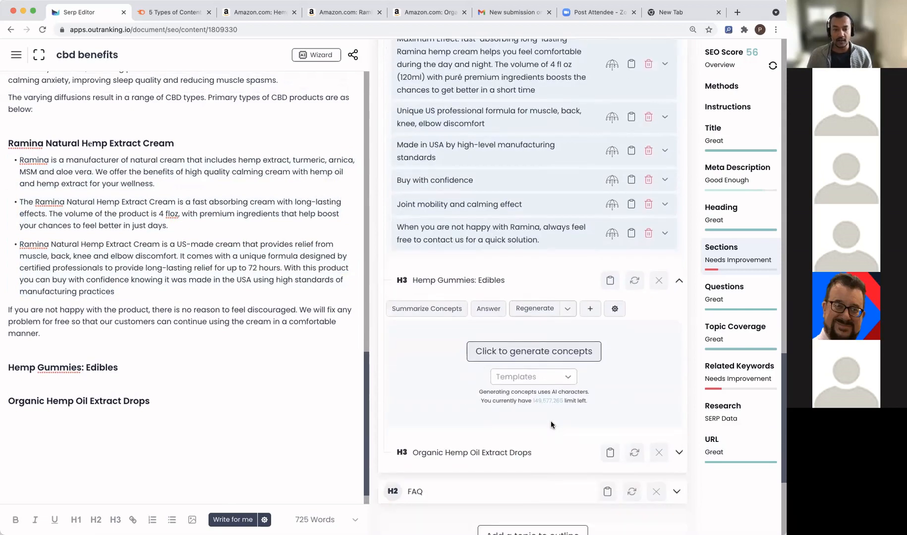
click(344, 12)
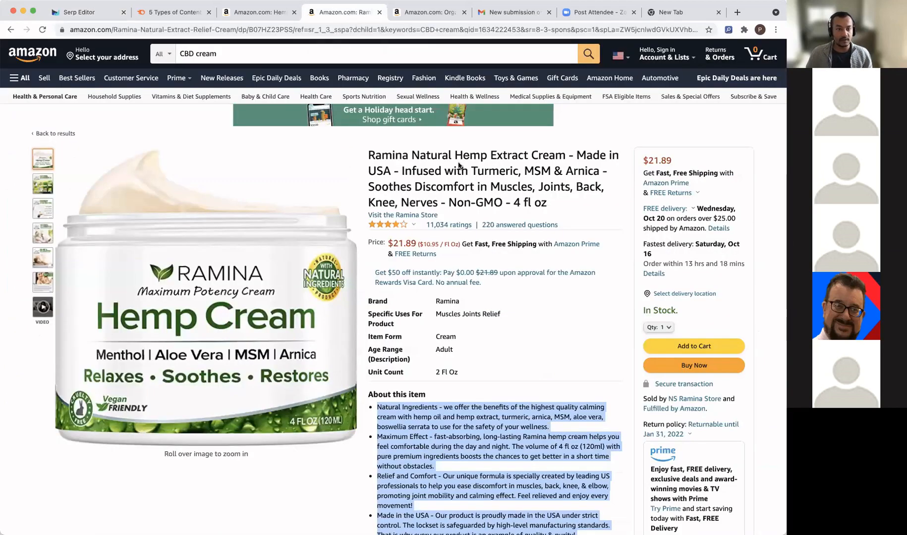
scroll(553, 304, down, 2)
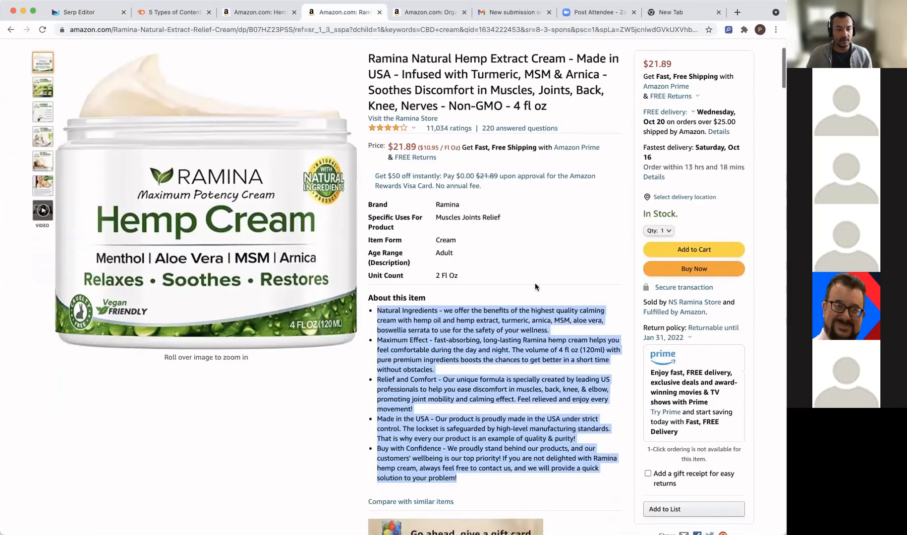
click(417, 13)
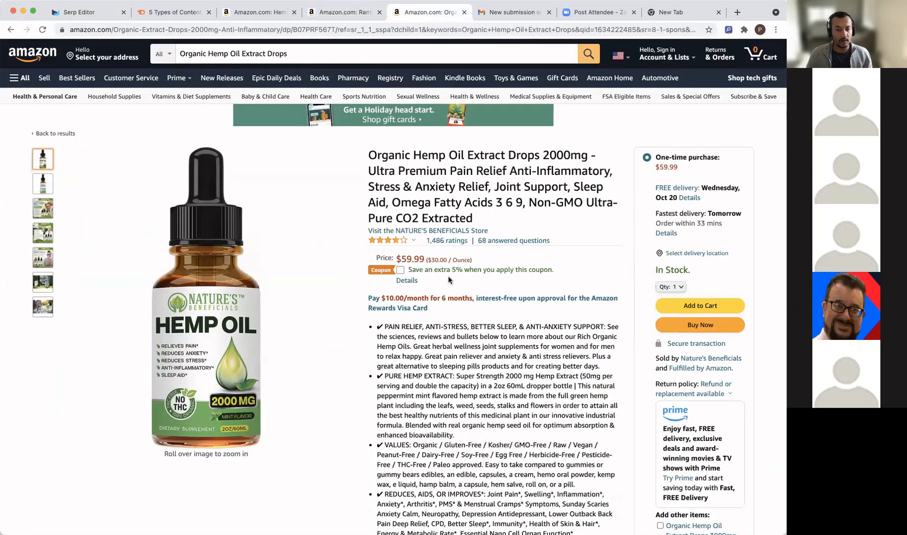
drag(379, 325, 591, 73)
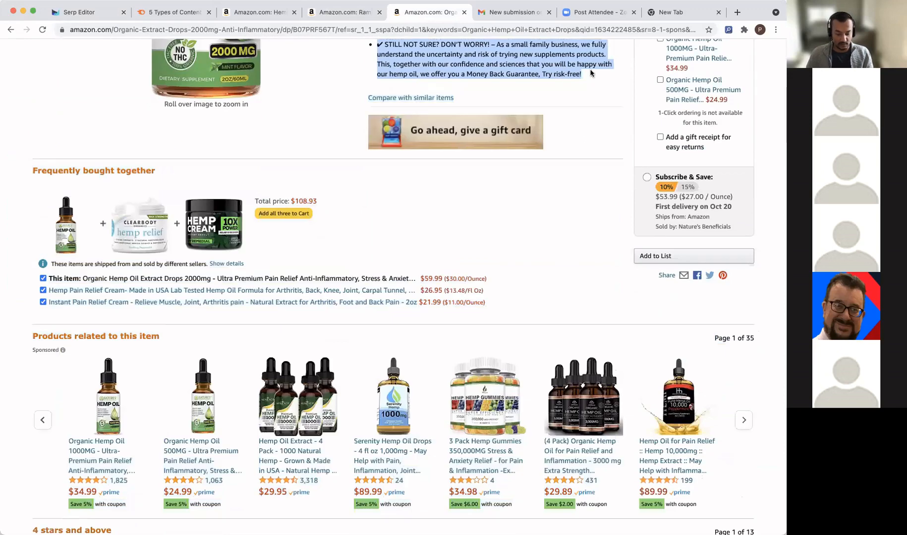
Step: Return to the Serp Editor and expand the Organic Hemp Oil Extract Drops outline section
click(246, 13)
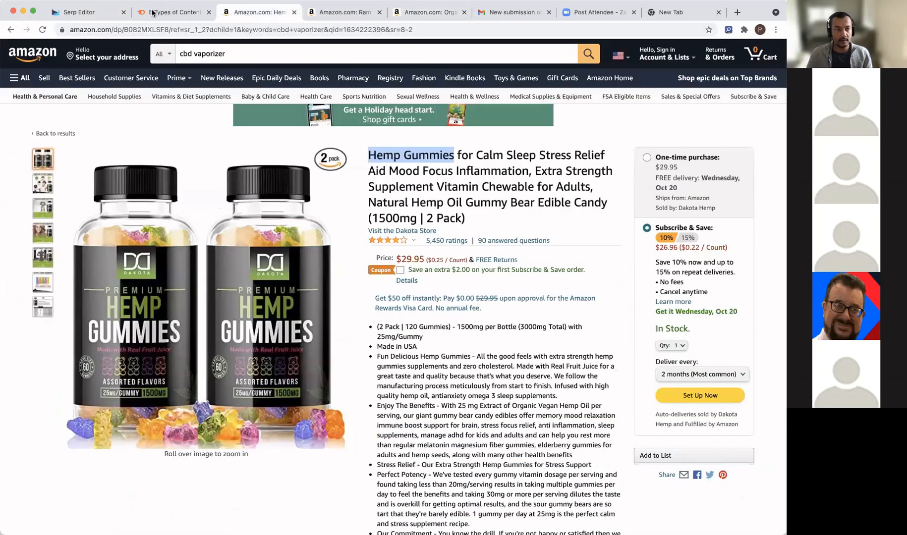
click(99, 13)
scroll(638, 438, down, 3)
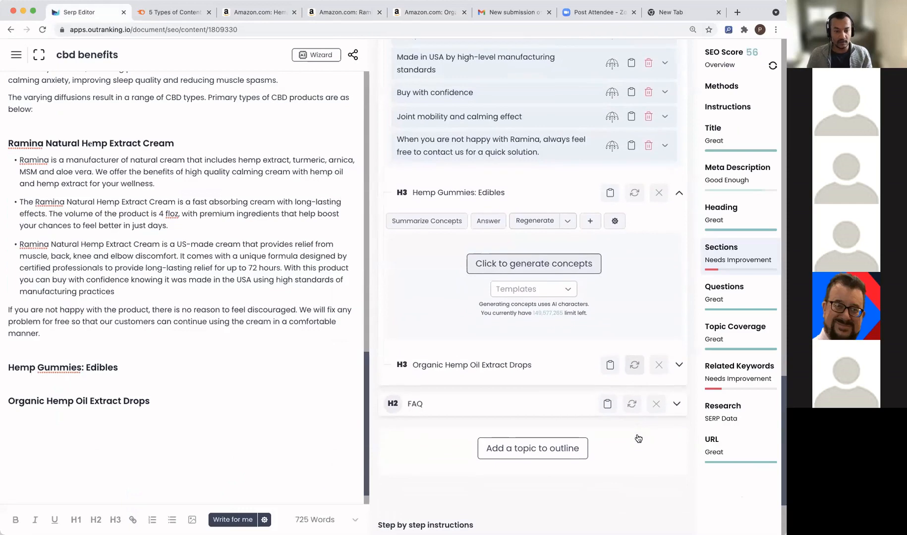
click(677, 361)
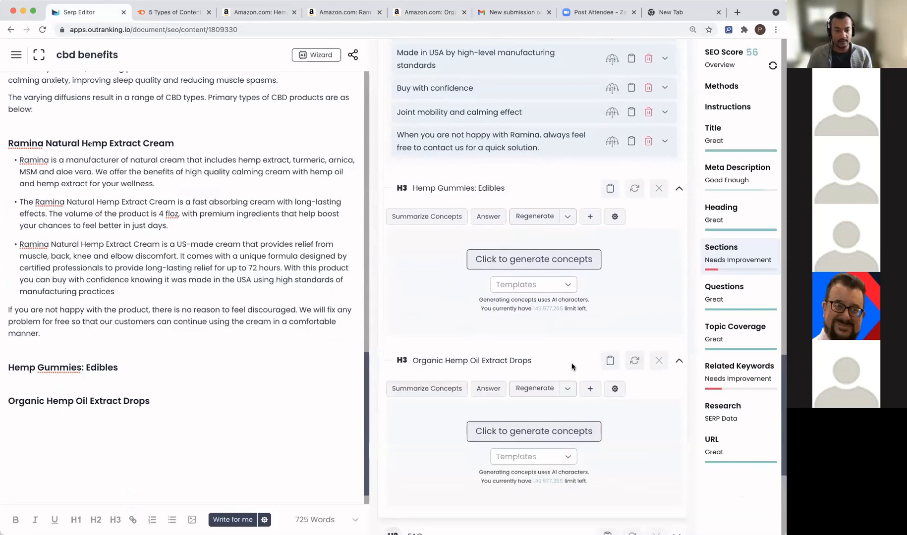
Step: Replace the Organic Hemp Oil Extract Drops section's source text with the copied product bullets and generate its concepts
scroll(601, 308, down, 3)
click(615, 270)
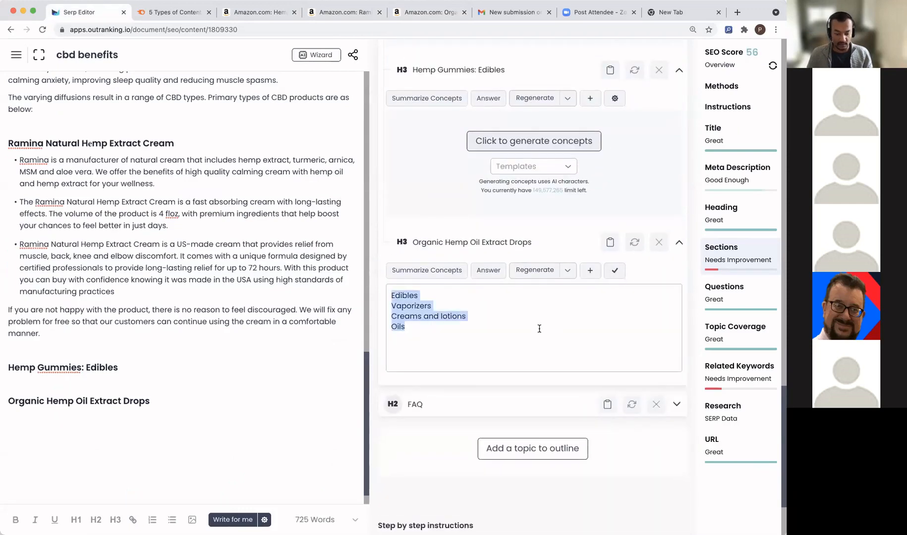
key(super+v)
click(614, 271)
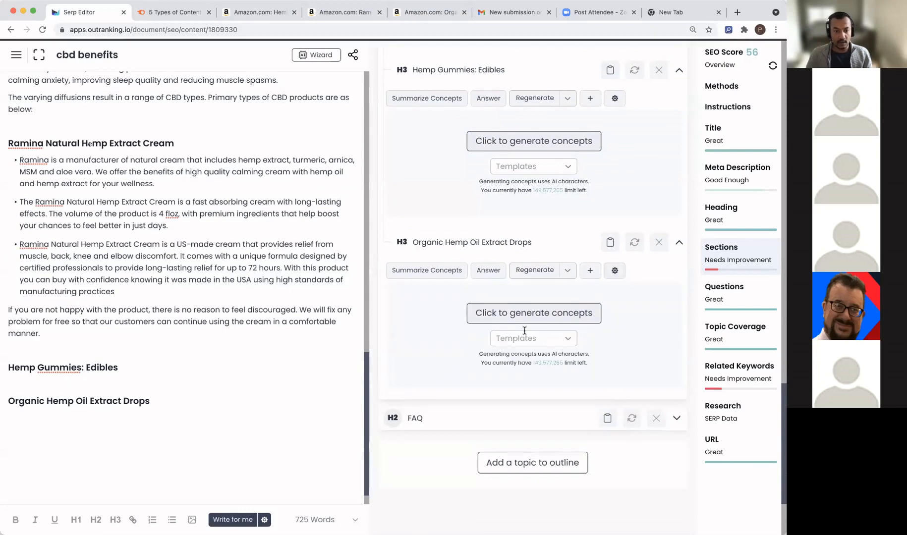
click(533, 317)
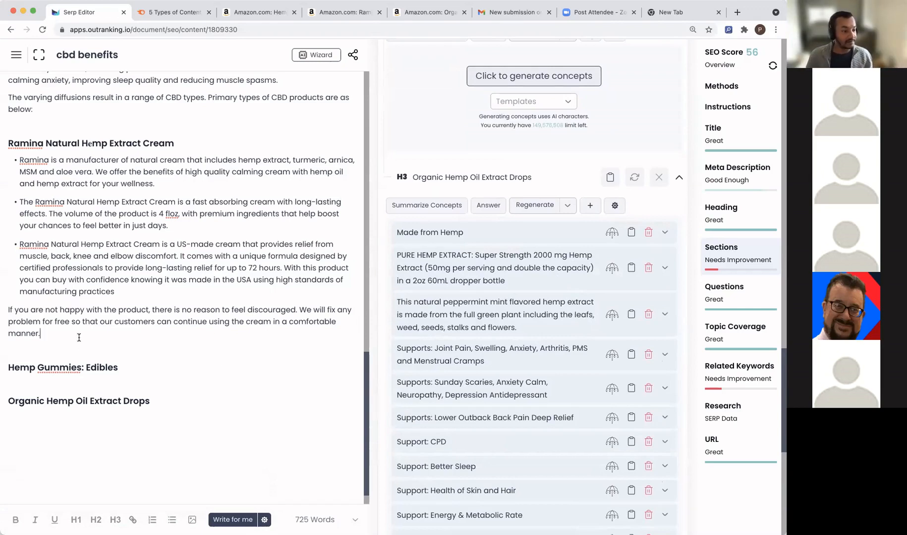
Step: Start a new line under the Hemp Gummies: Edibles heading and delete the "Made from Hemp" concept
click(46, 351)
click(181, 370)
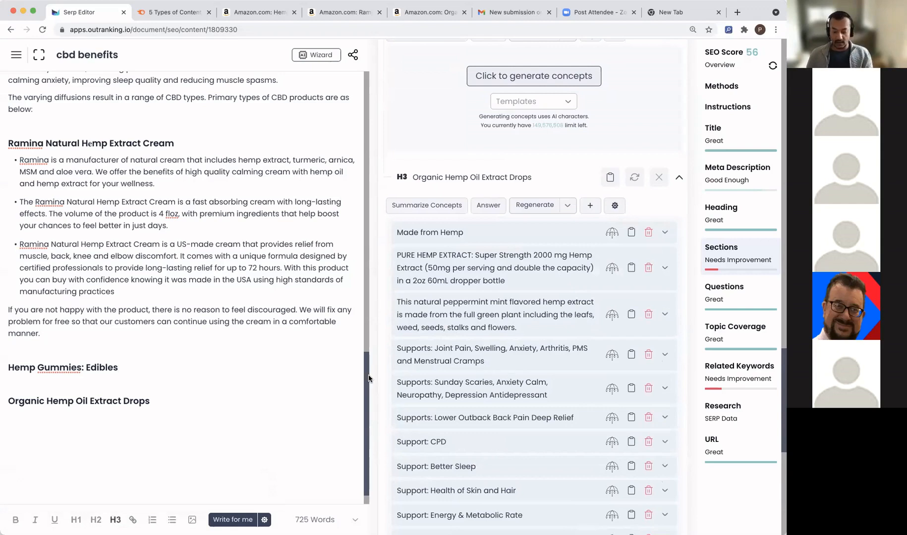
key(Return)
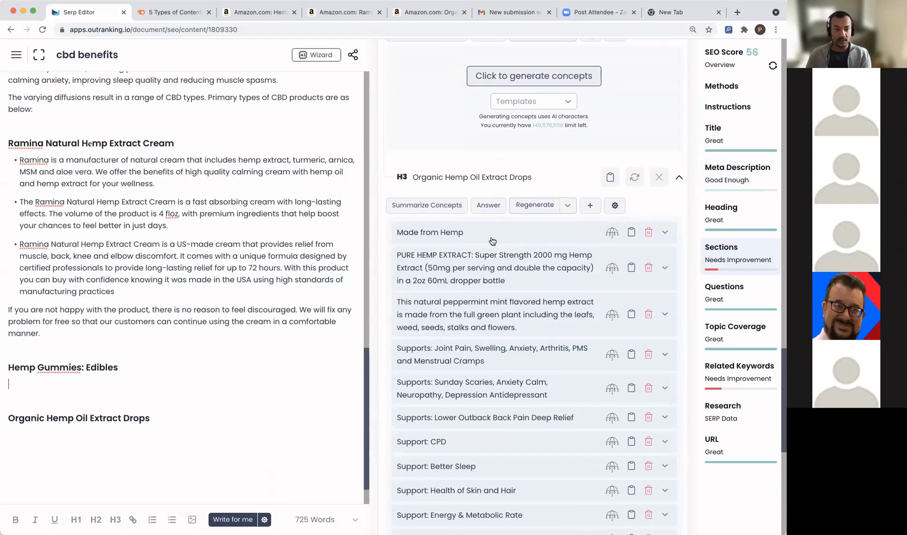
click(649, 232)
Step: Summarize the pure hemp extract, peppermint mint flavor and joint pain support concepts under the Hemp Gummies: Edibles heading
click(617, 246)
click(613, 331)
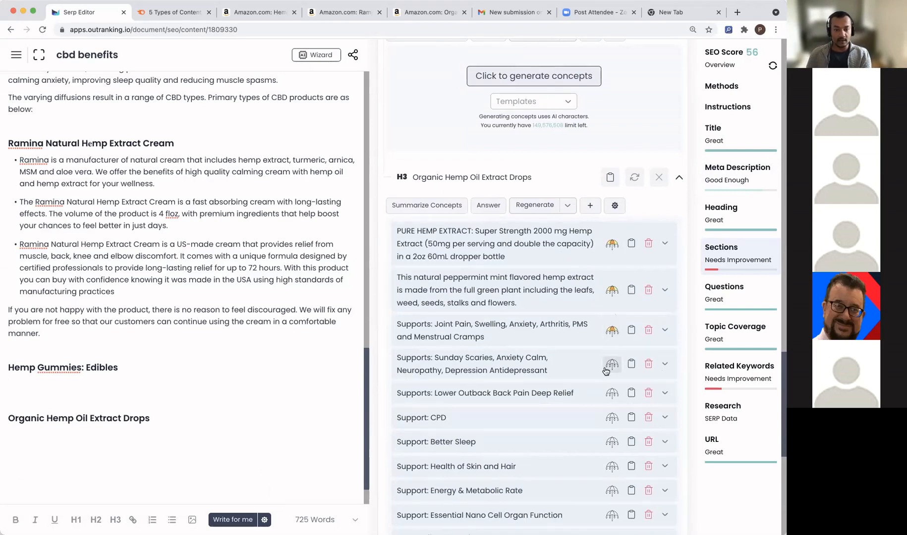
click(616, 335)
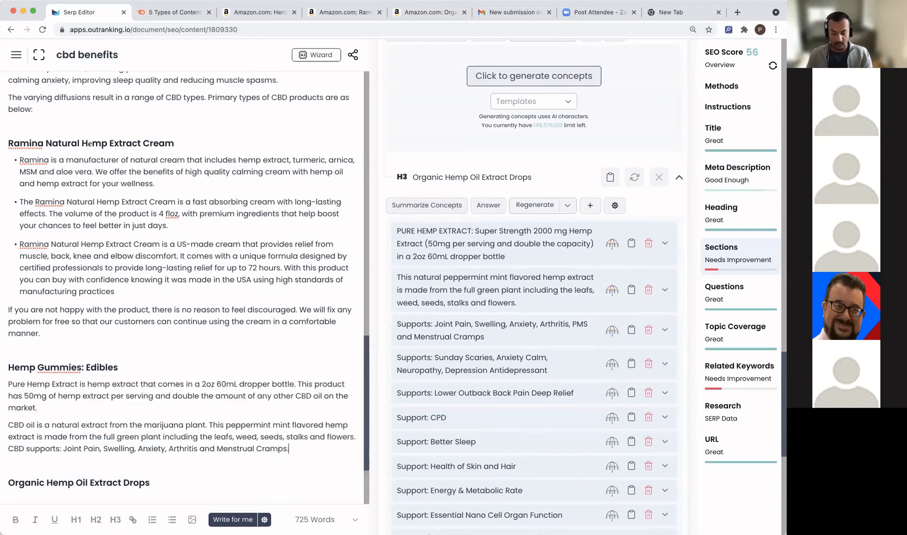
click(612, 365)
click(612, 393)
click(614, 420)
scroll(610, 434, down, 2)
scroll(610, 435, down, 1)
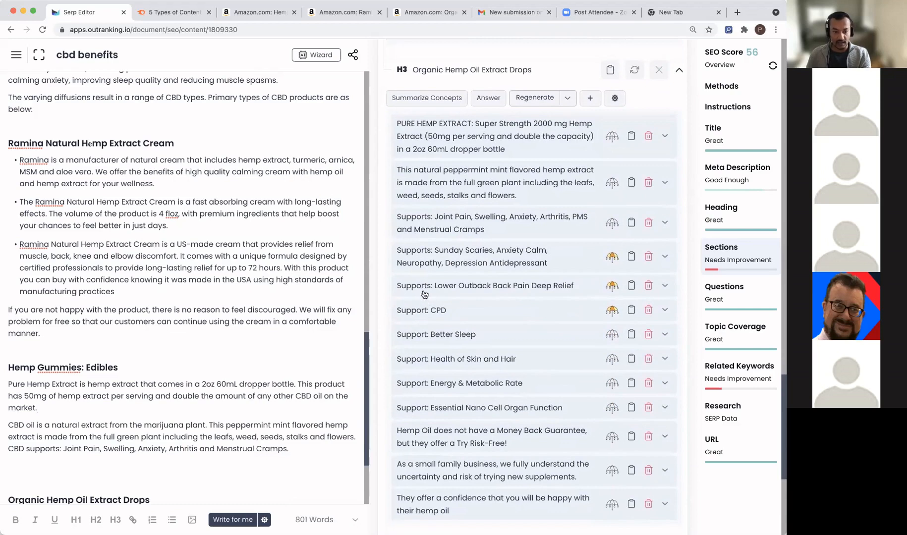
click(612, 286)
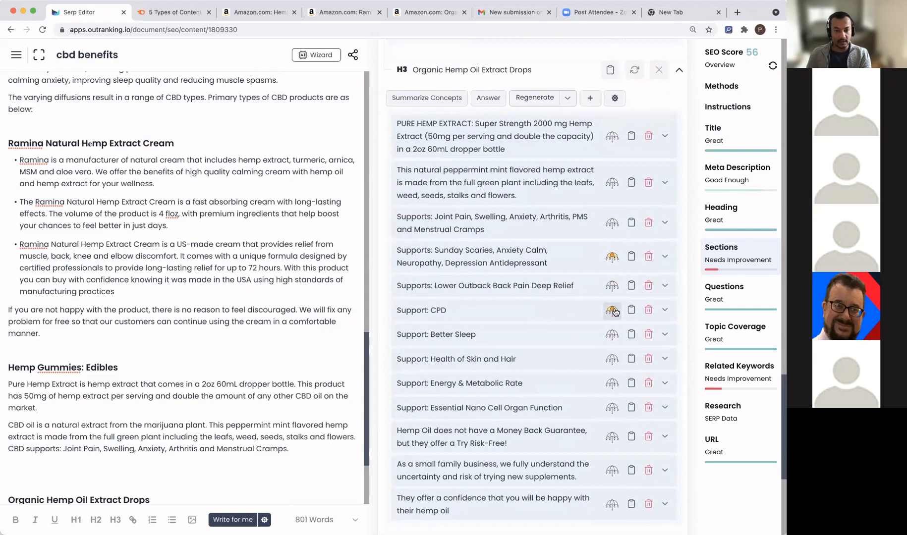
click(614, 224)
click(613, 257)
click(612, 311)
click(612, 223)
Step: Insert the support concepts from "Supports: Joint Pain" through "Support: Essential Nano Cell Organ Function" below the Hemp Gummies: Edibles paragraphs
click(83, 467)
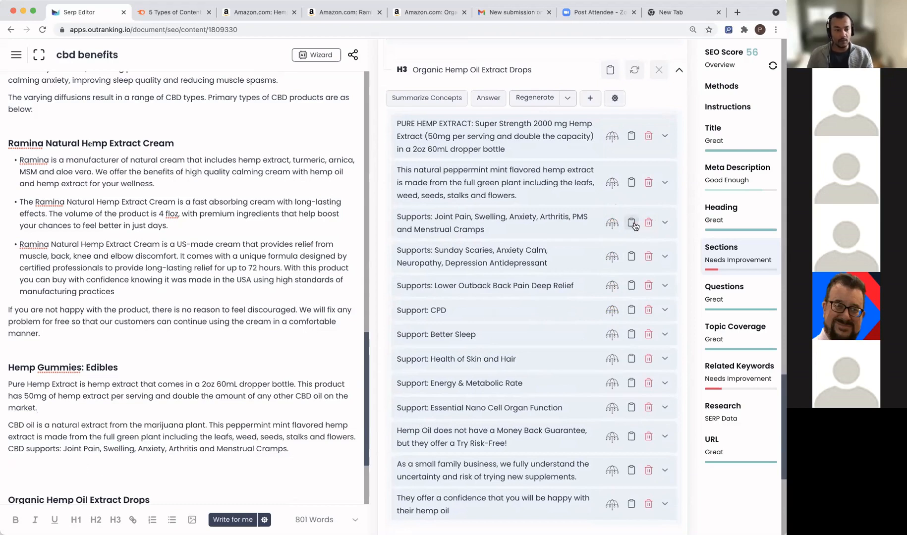
click(634, 224)
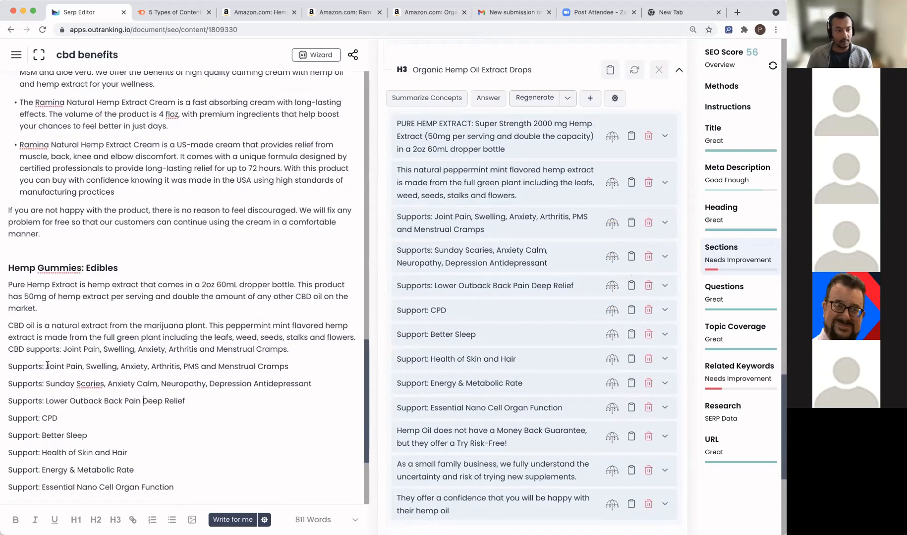
Step: Remove the "Supports:" prefix from the joint pain line and introduce the list with "Benefits of Using these Gummies:"
drag(8, 366, 45, 366)
key(BackSpace)
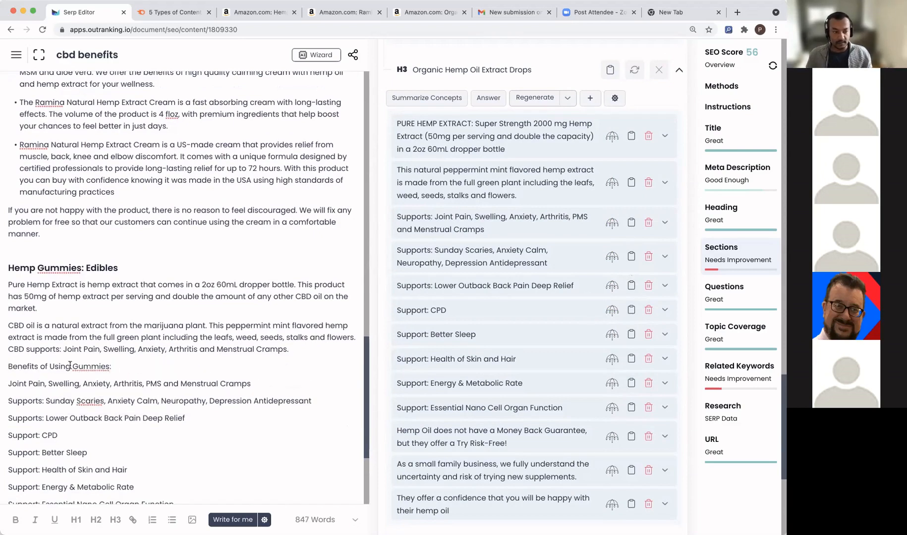
click(71, 367)
text(these)
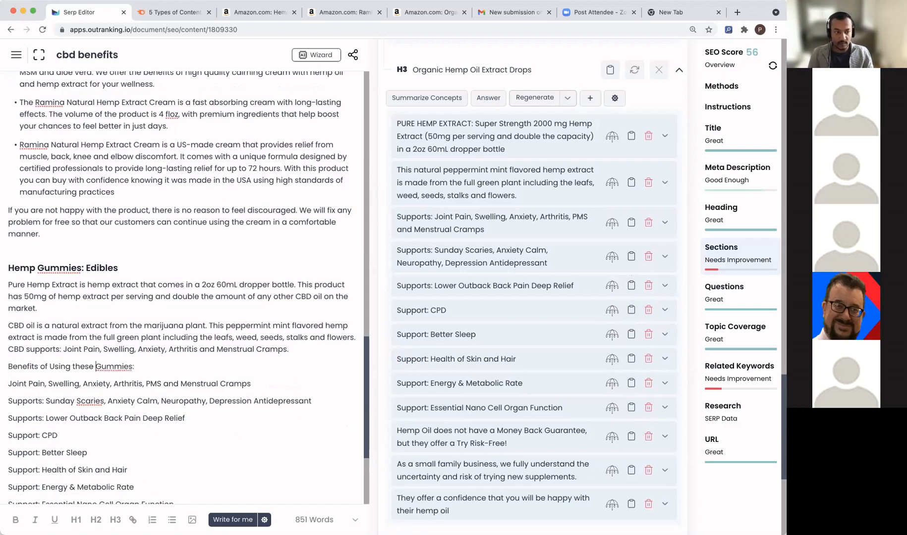
Step: Turn the support lines under "Benefits of Using these Gummies:" into a numbered list without their "Supports:" and "Support:" prefixes
scroll(89, 347, down, 3)
mouse_move(45, 281)
mouse_down()
mouse_move(2, 282)
mouse_move(3, 351)
mouse_up()
key(BackSpace)
key(BackSpace)
key(BackSpace)
key(BackSpace)
key(BackSpace)
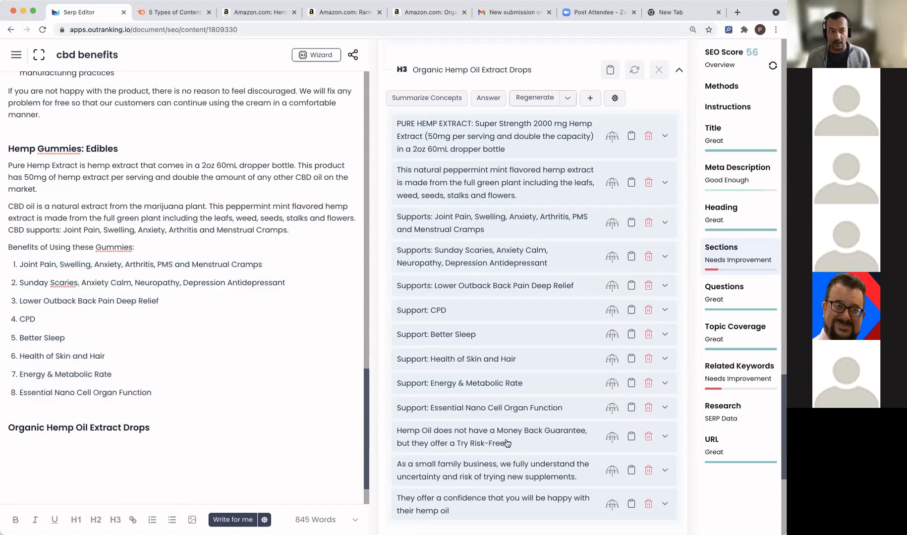
Step: Find the public Product methods and enter "Hemp Gummies: Edibles" as the first custom input of AIDA Framework for Products
scroll(507, 443, down, 1)
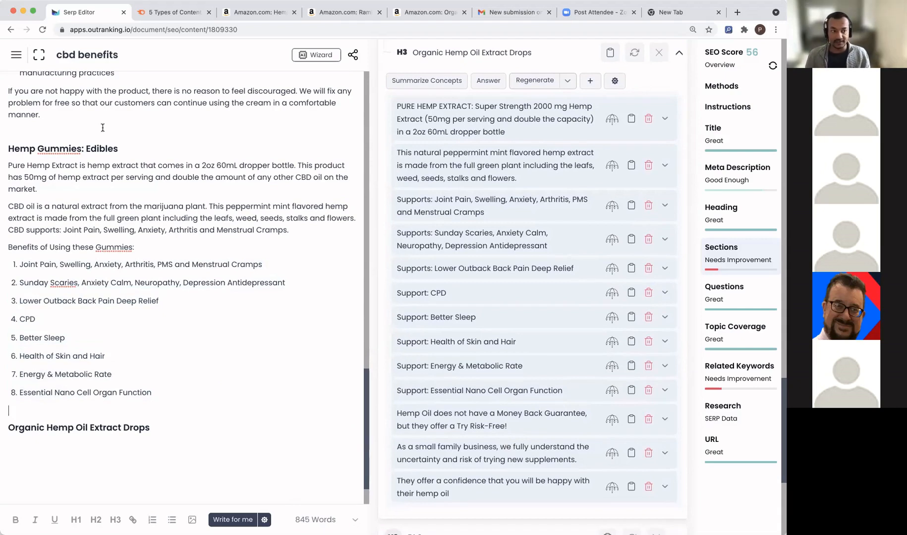
drag(118, 147, 5, 148)
key(super+c)
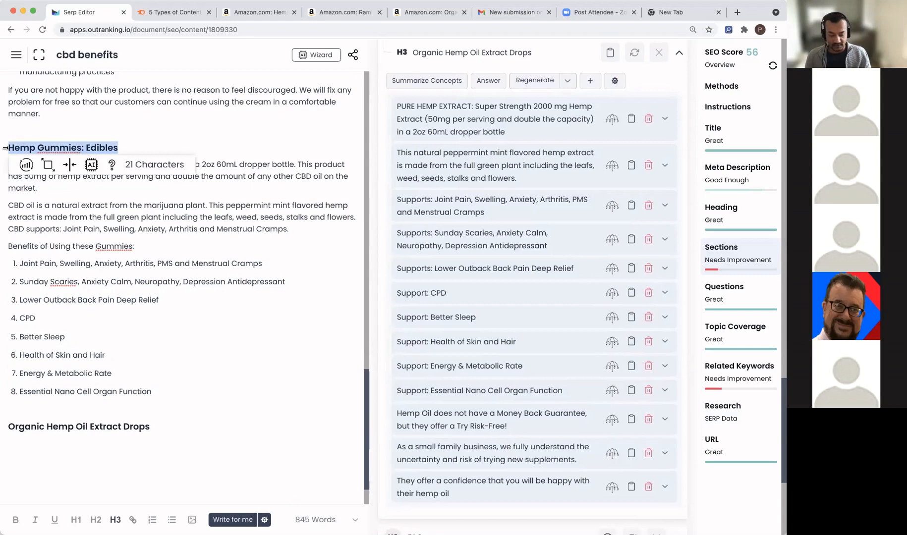
click(726, 86)
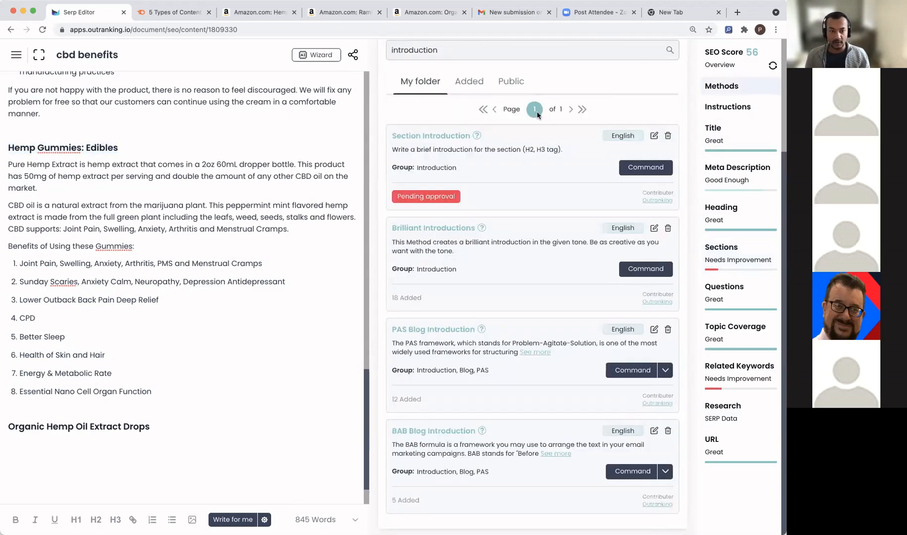
drag(464, 54, 287, 45)
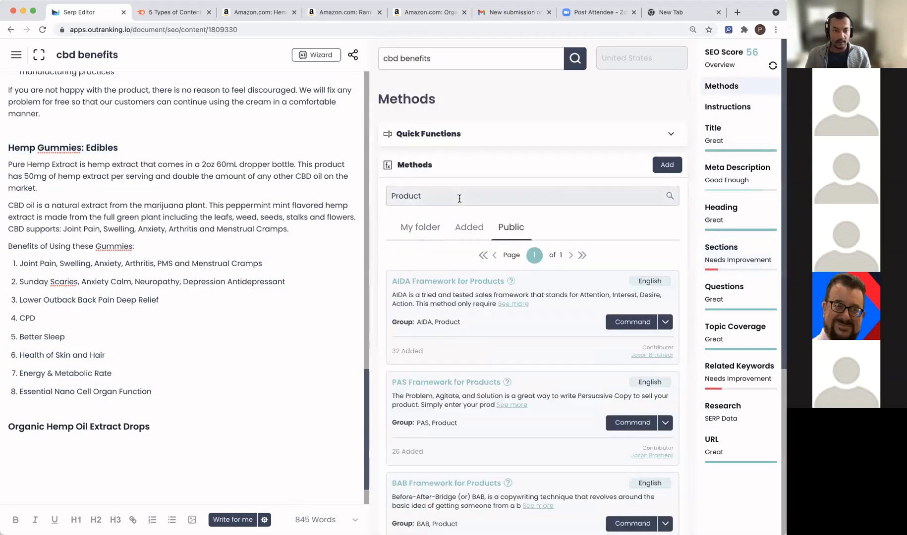
scroll(585, 278, down, 2)
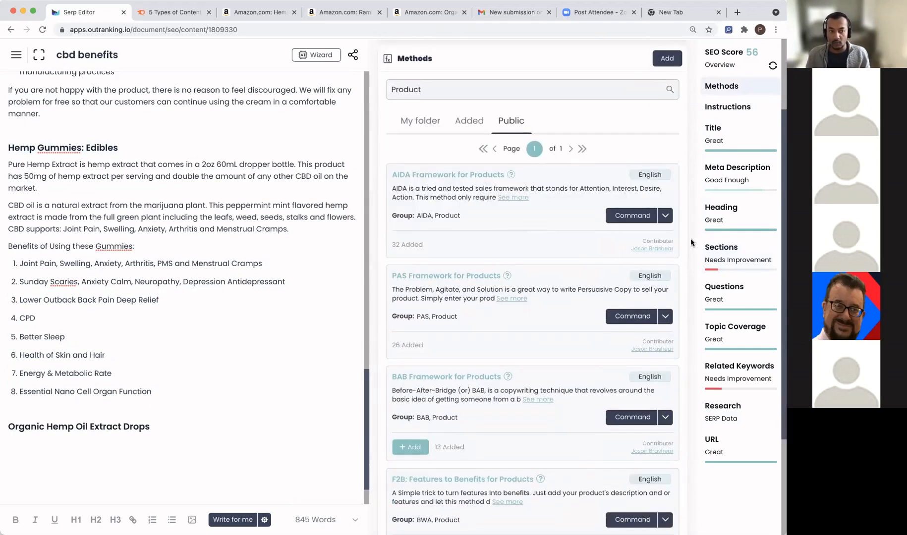
click(666, 218)
click(469, 137)
key(super+v)
click(320, 239)
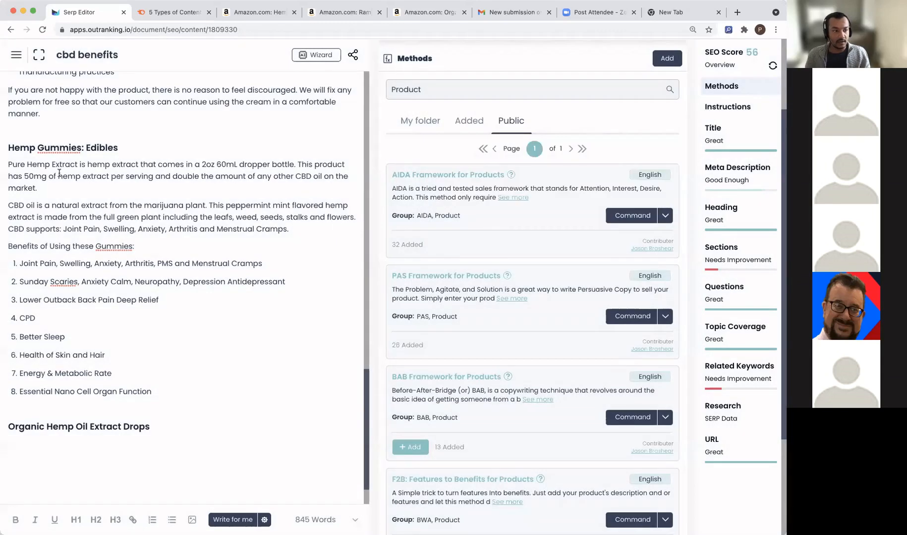
Step: Add the Pure Hemp Extract paragraph as the second custom input and run AIDA Framework for Products below the benefits list
drag(10, 162, 186, 198)
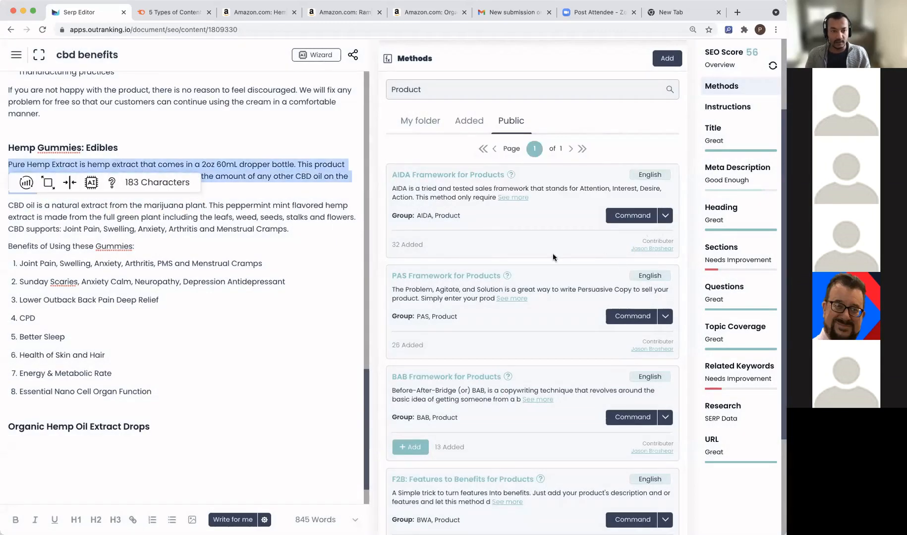
click(666, 218)
key(ctrl+v)
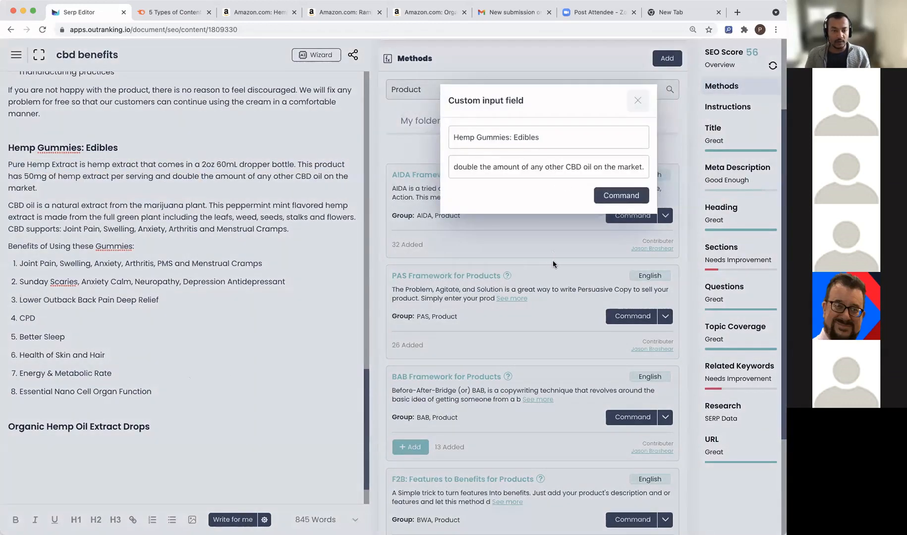
click(638, 101)
click(51, 407)
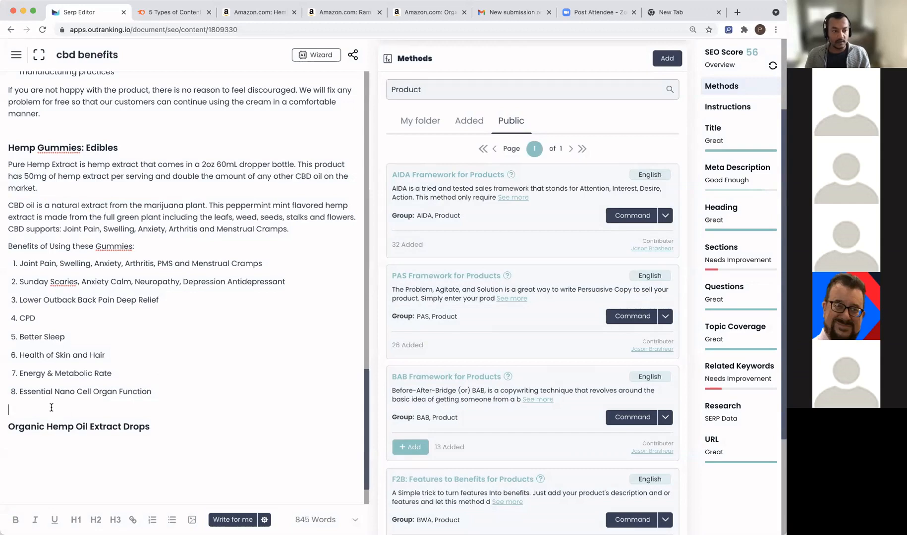
click(633, 215)
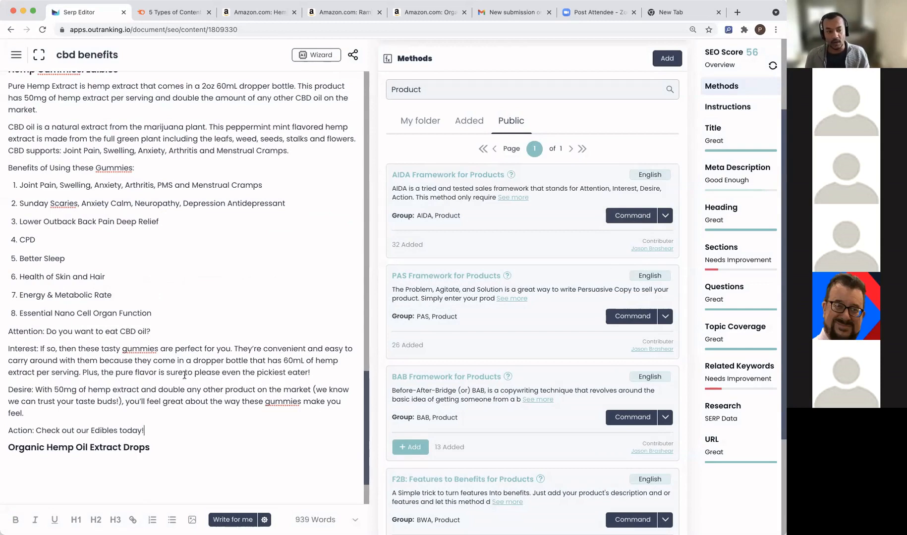
Step: Delete the generated Attention, Interest, Desire and Action paragraphs below the benefits list
triple_click(147, 430)
shift+click(3, 345)
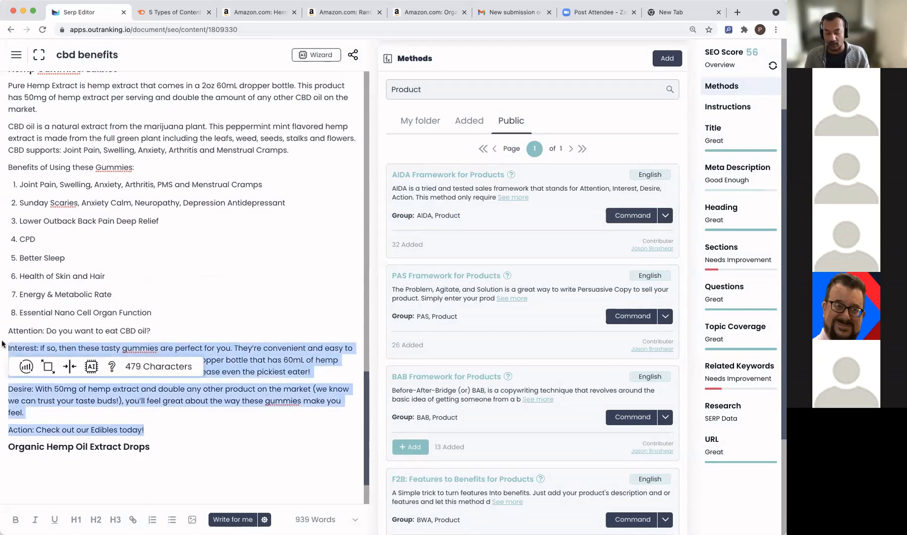
drag(8, 331, 163, 441)
key(BackSpace)
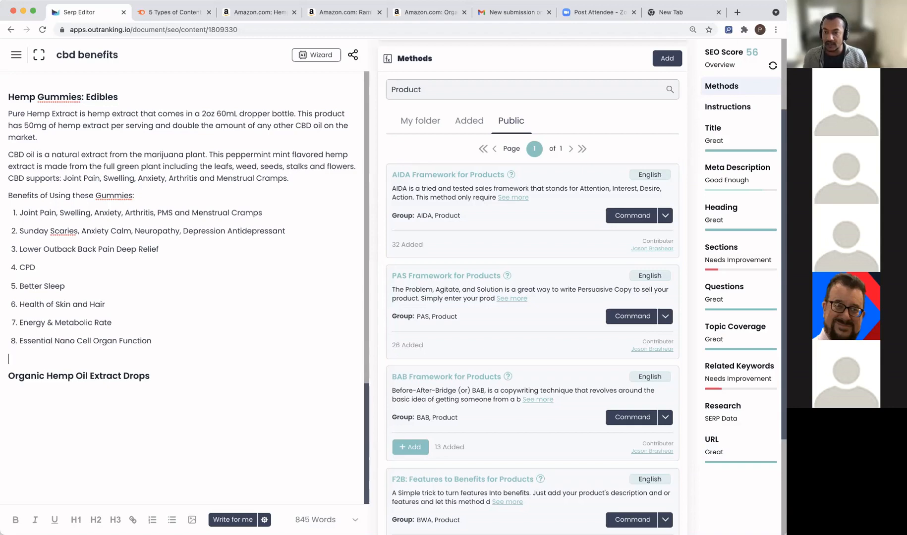
Step: Review the output length and tone of voice settings of the Write for me command
click(309, 498)
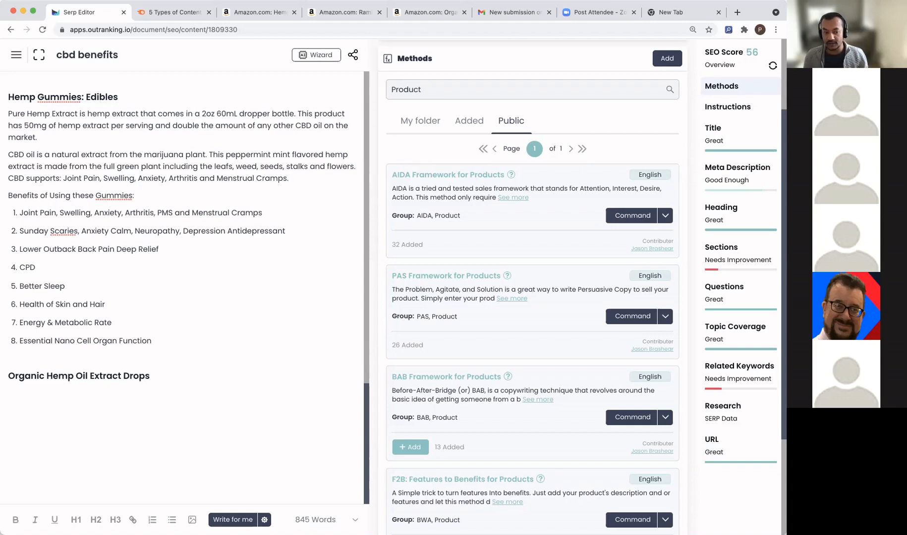
click(264, 519)
drag(348, 330, 232, 323)
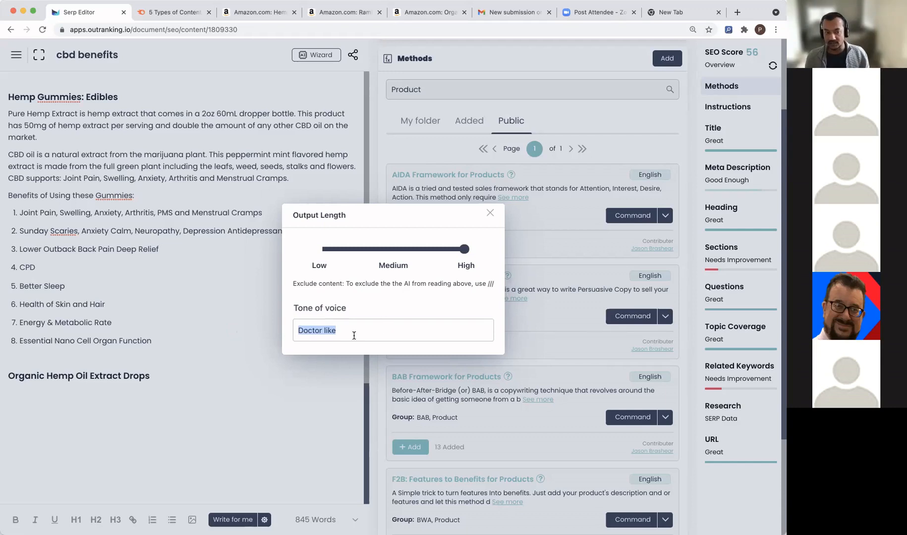
click(322, 386)
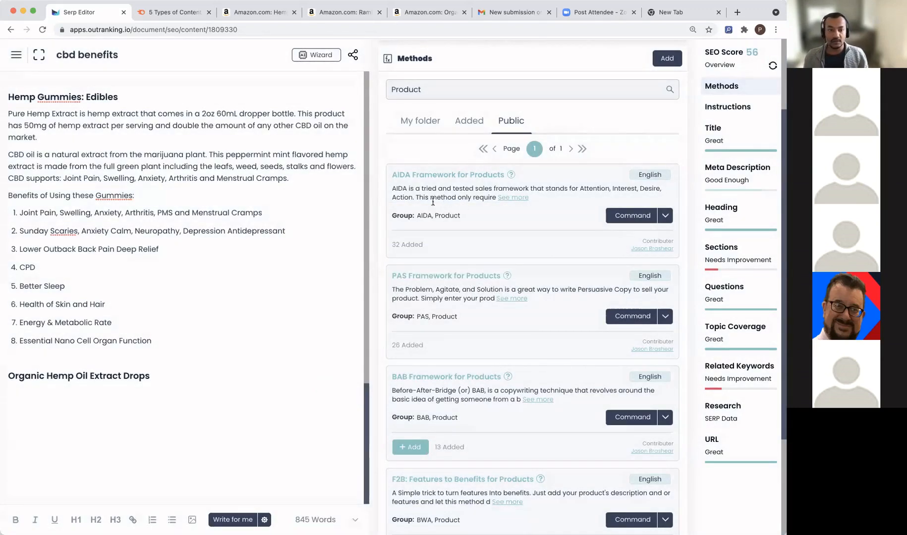
scroll(499, 283, down, 1)
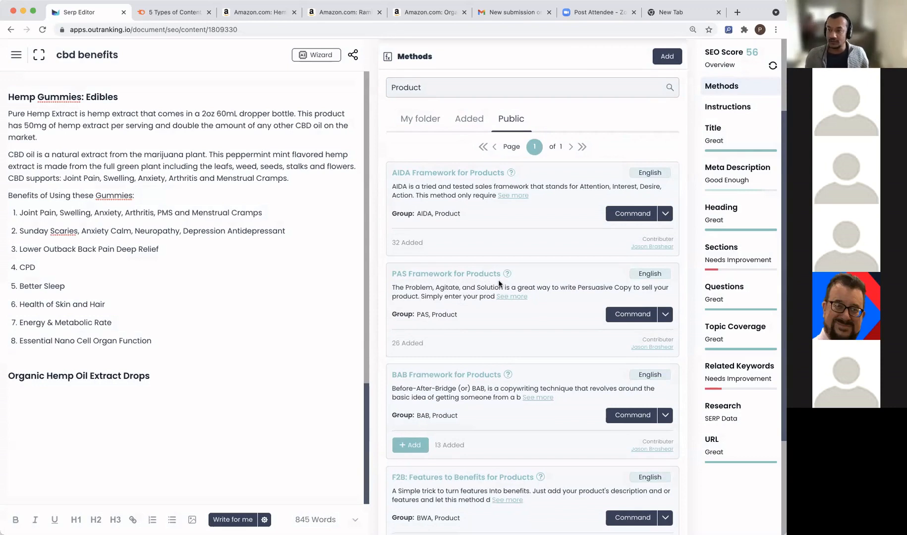
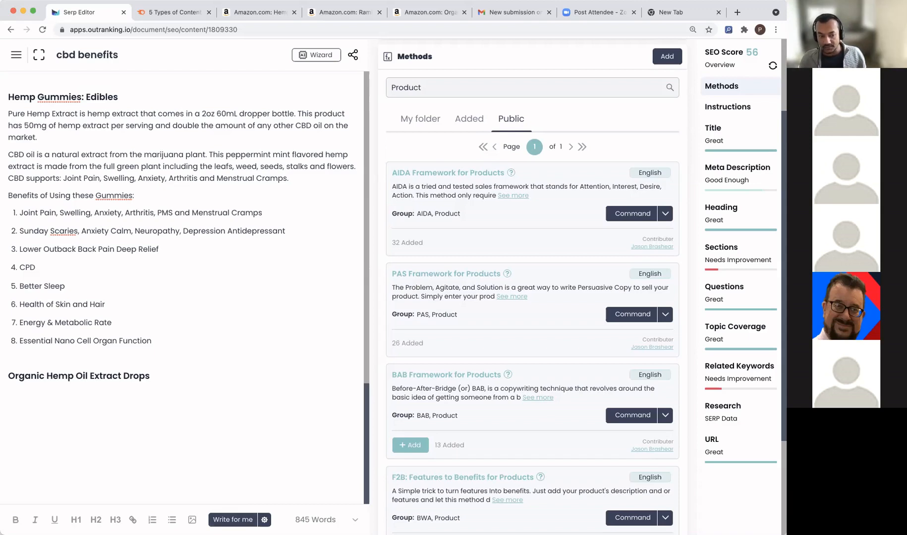
click(265, 520)
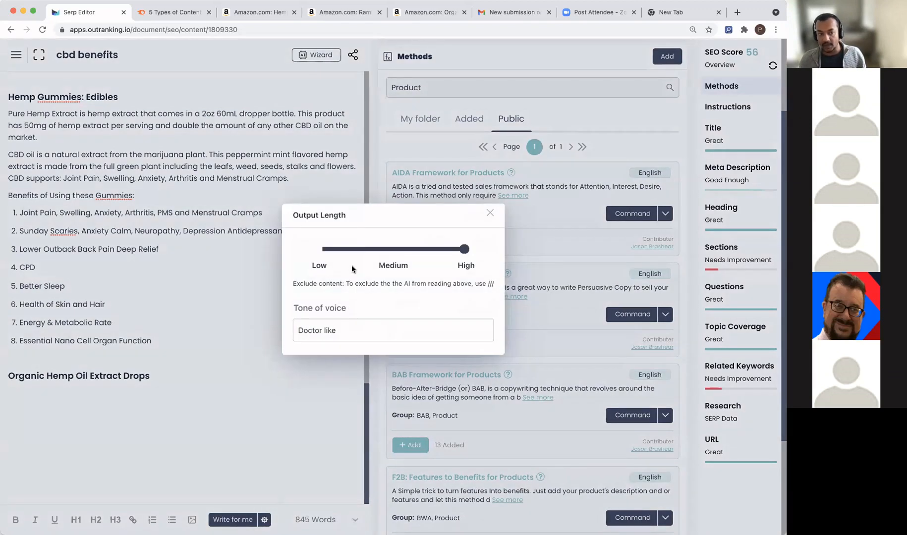
click(393, 249)
click(361, 332)
key(Escape)
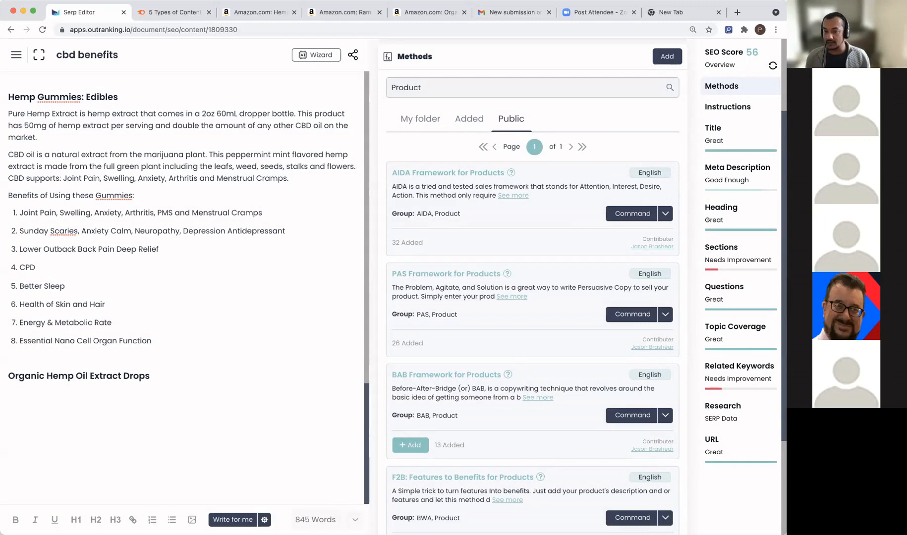
click(161, 407)
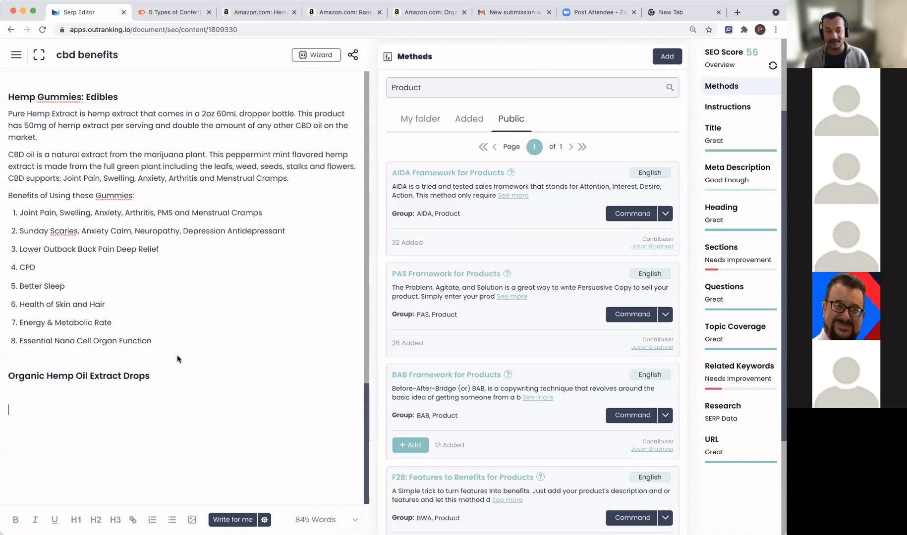
scroll(241, 342, up, 10)
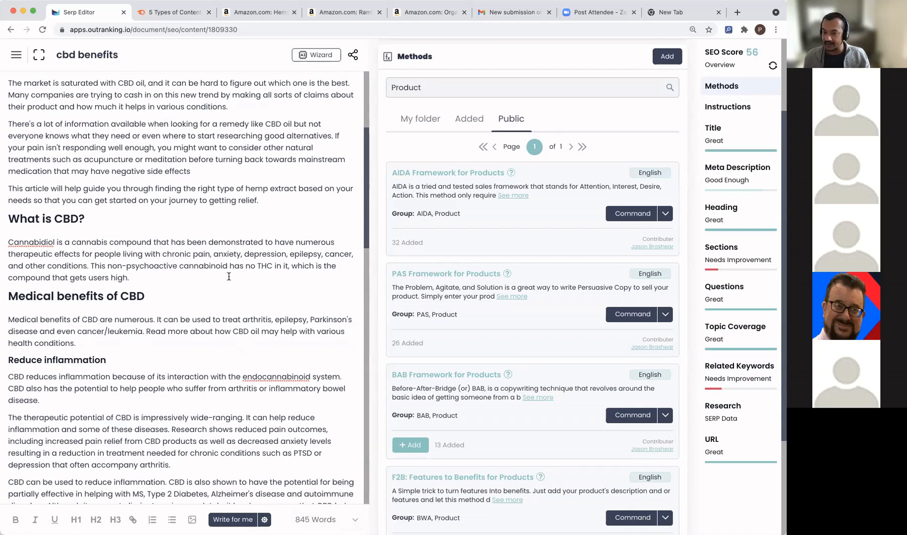
Step: Check the AI writing settings for output length and tone of voice, leaving them as they are
scroll(229, 276, down, 1)
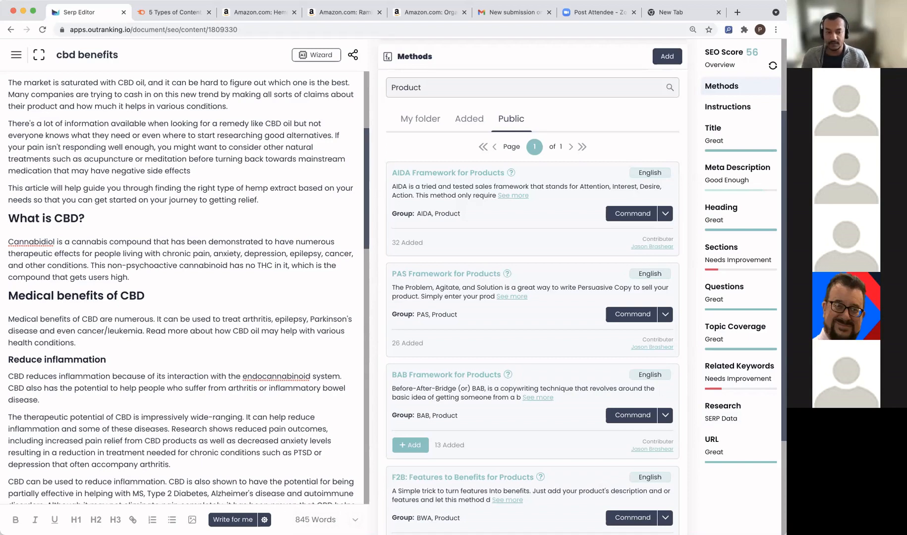
click(264, 520)
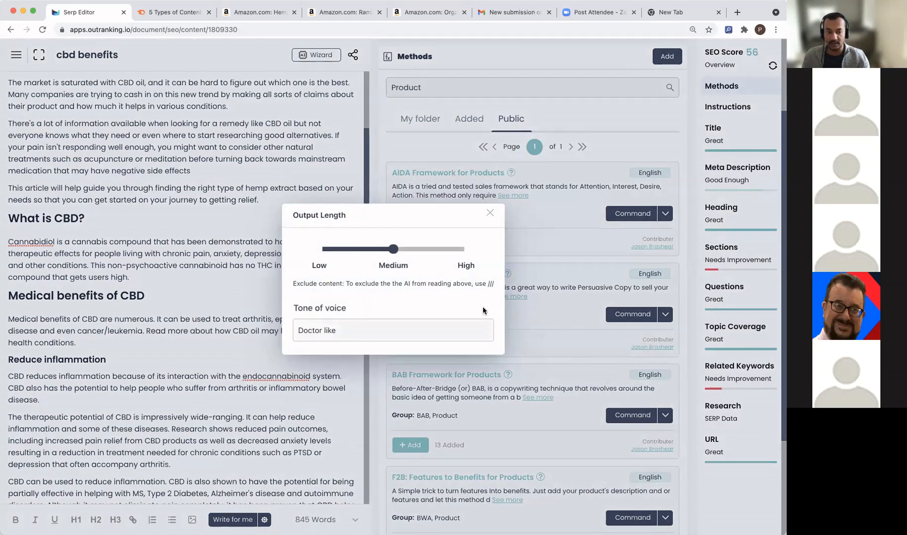
click(490, 212)
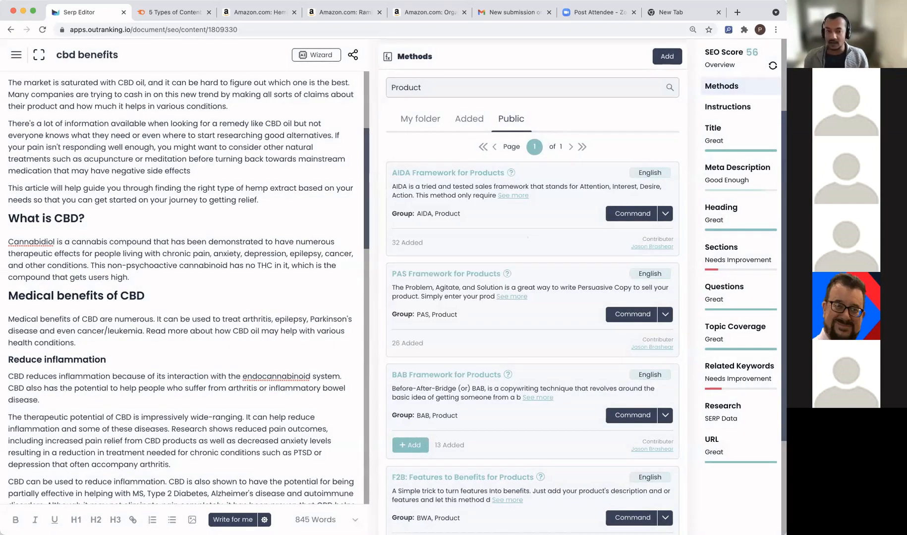
Step: Delete the "Organic Hemp Oil Extract Drops" heading and the blank line above it at the end of the article
scroll(277, 326, down, 10)
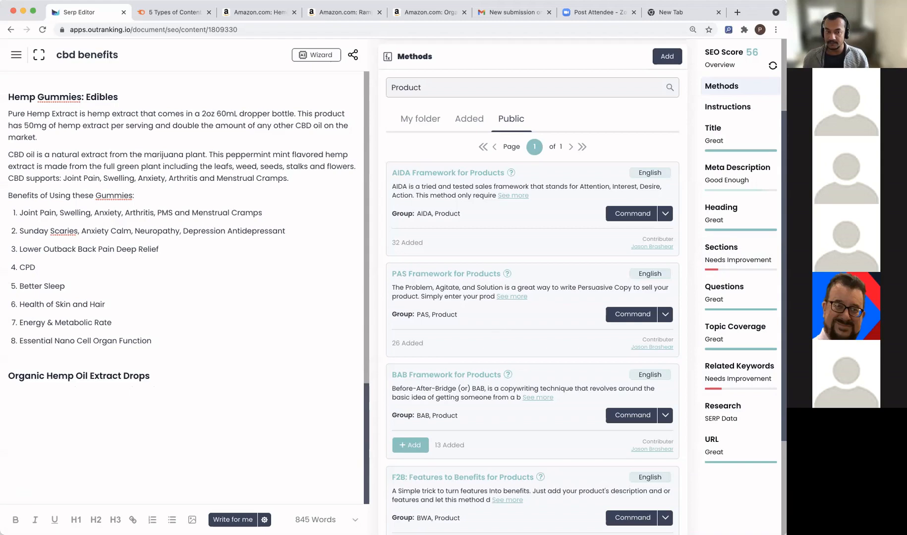
scroll(211, 252, up, 10)
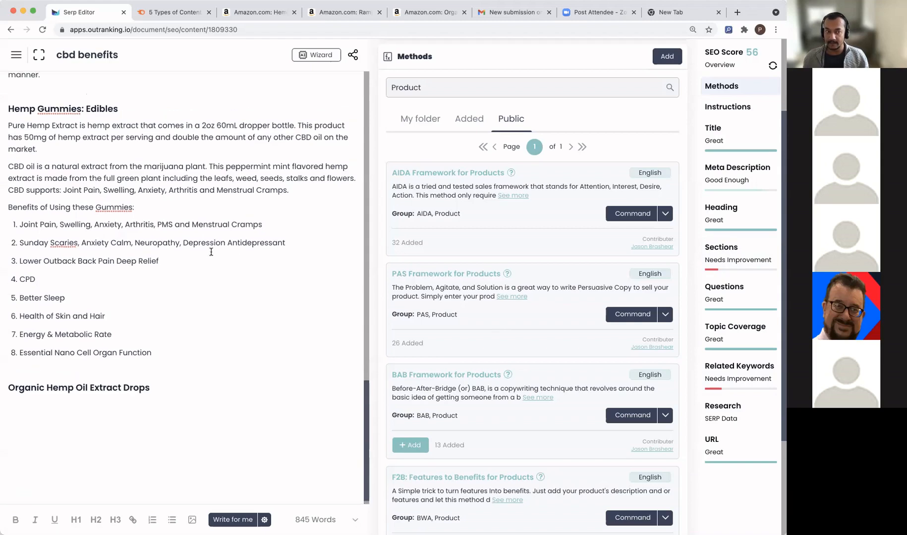
scroll(211, 252, up, 20)
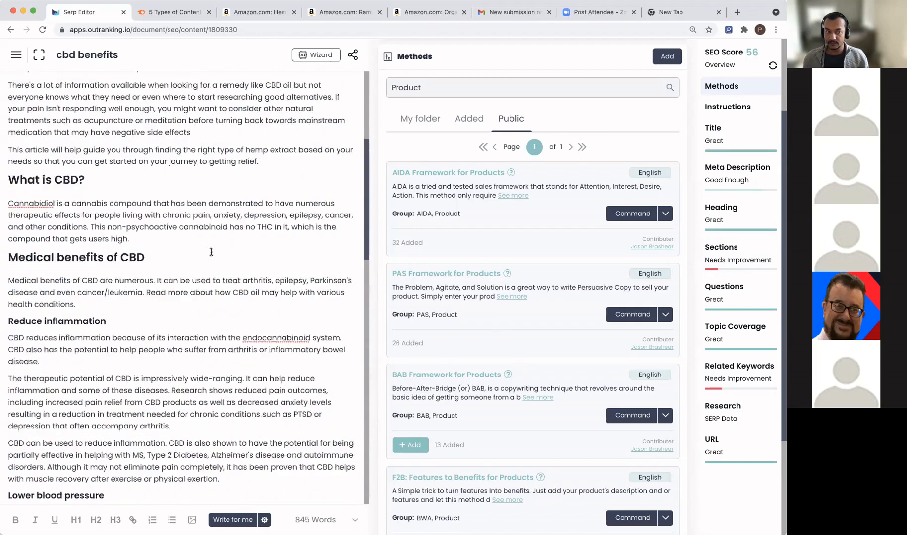
scroll(212, 252, down, 20)
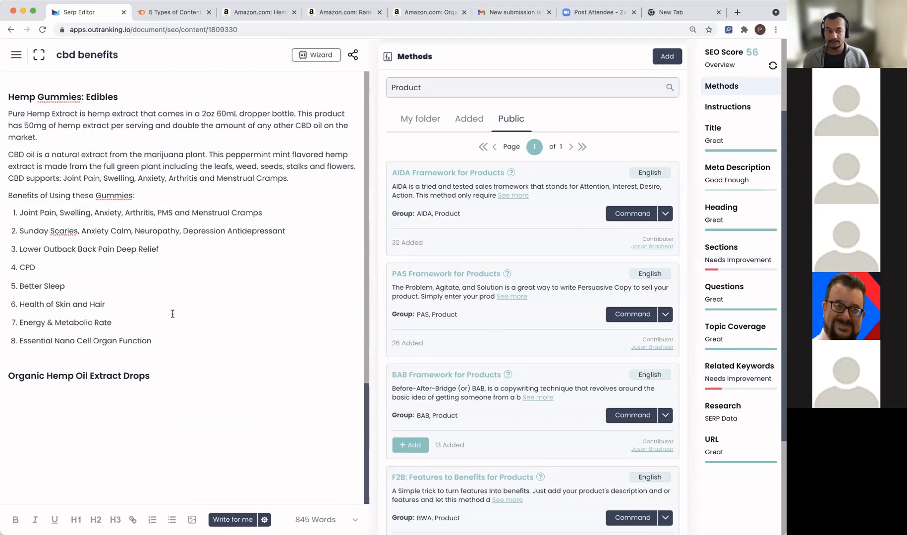
click(136, 391)
drag(162, 380, 20, 350)
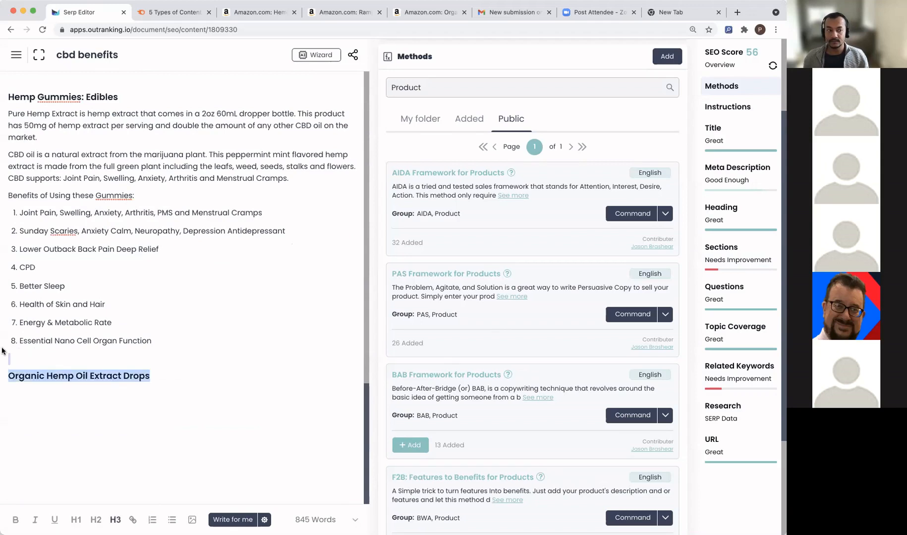
key(BackSpace)
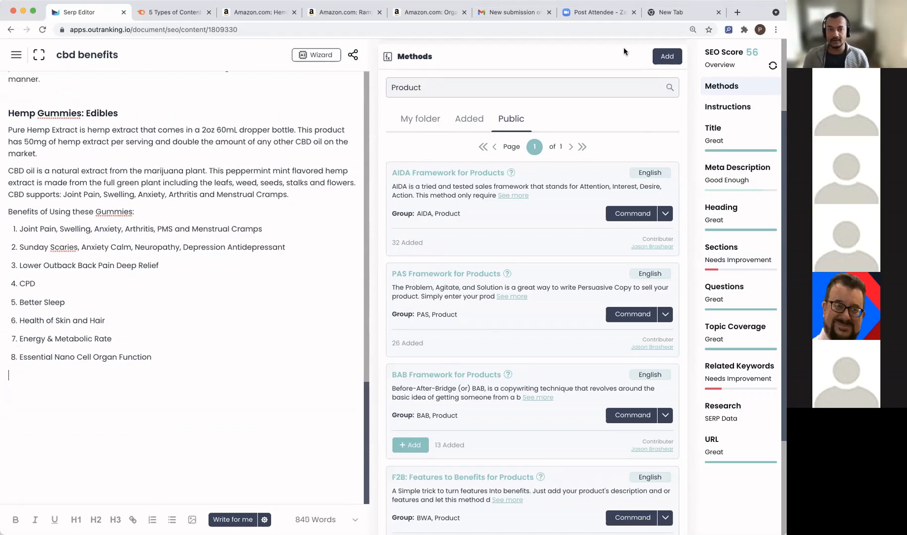
Step: Bring the YouTube home page into the main browser window as an additional tab
key(super+9)
click(523, 28)
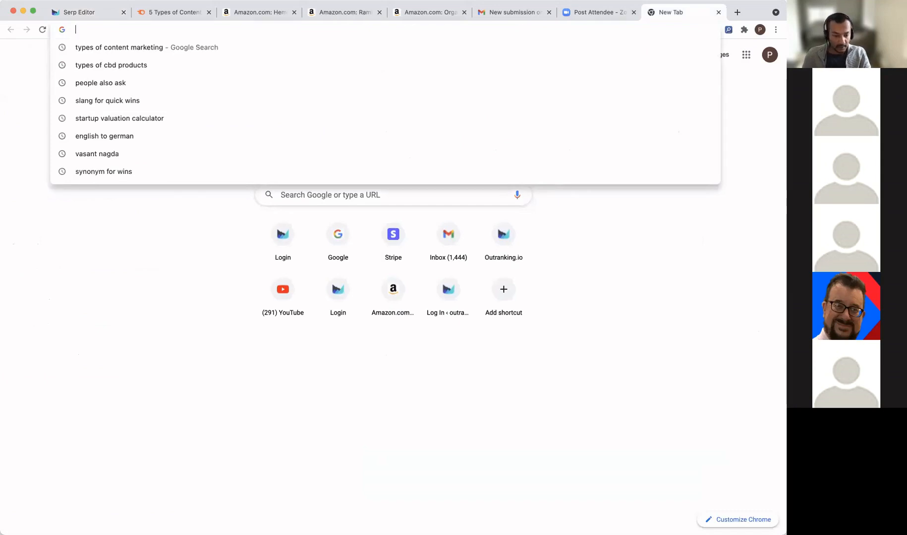
key(super+Tab)
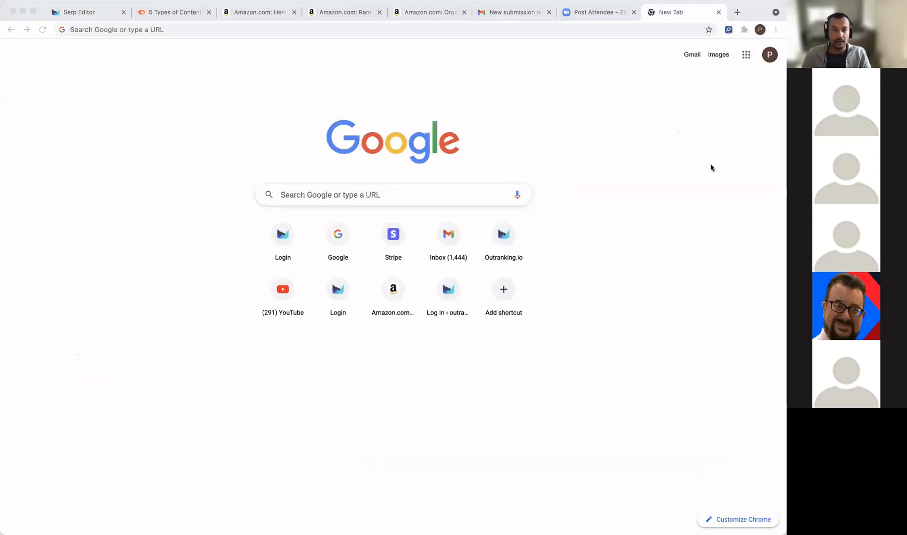
key(super+Tab)
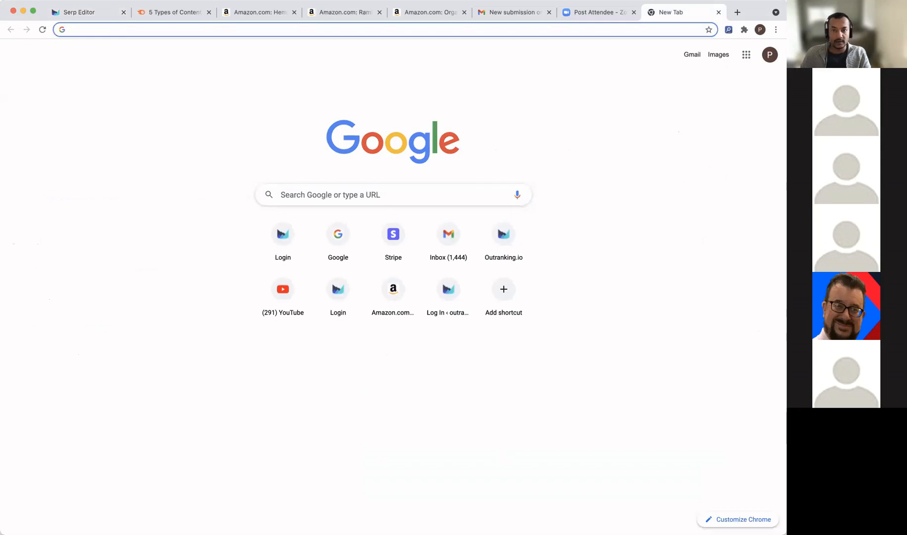
click(776, 30)
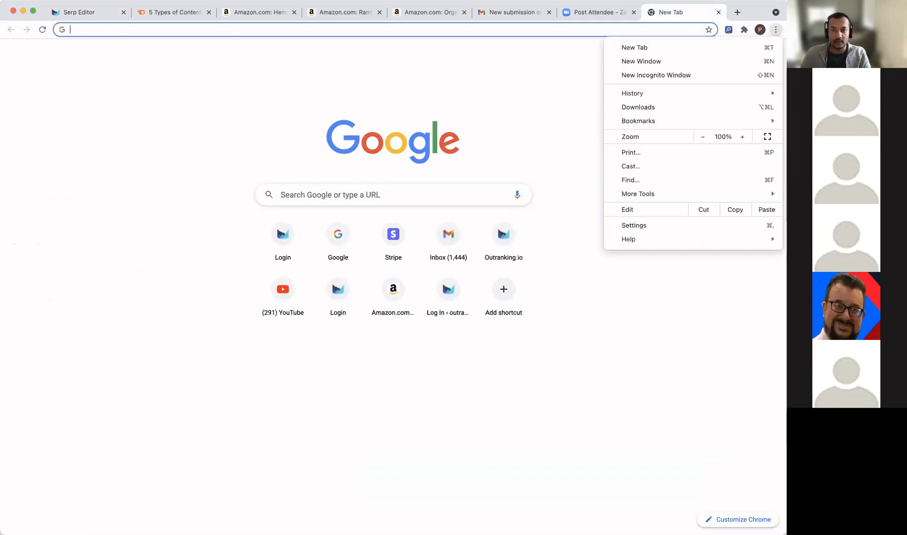
click(664, 76)
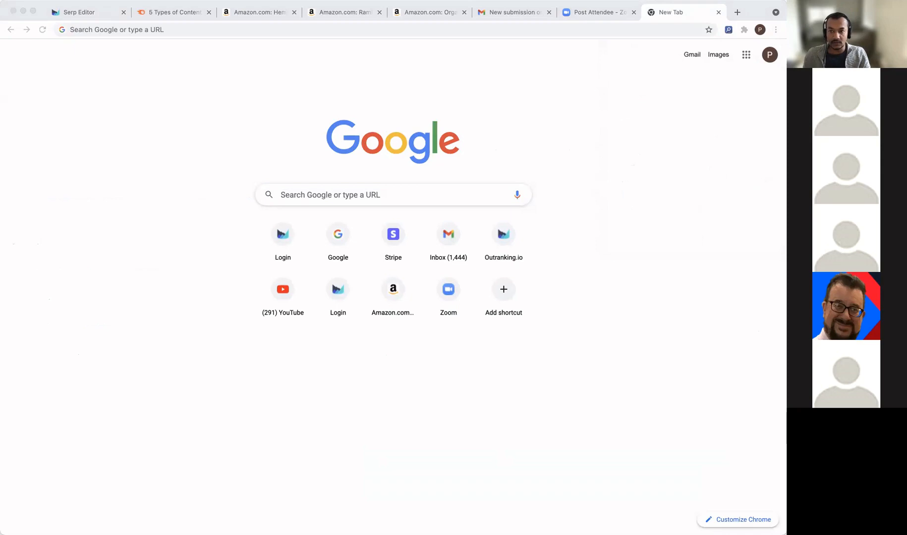
drag(432, 96, 672, 13)
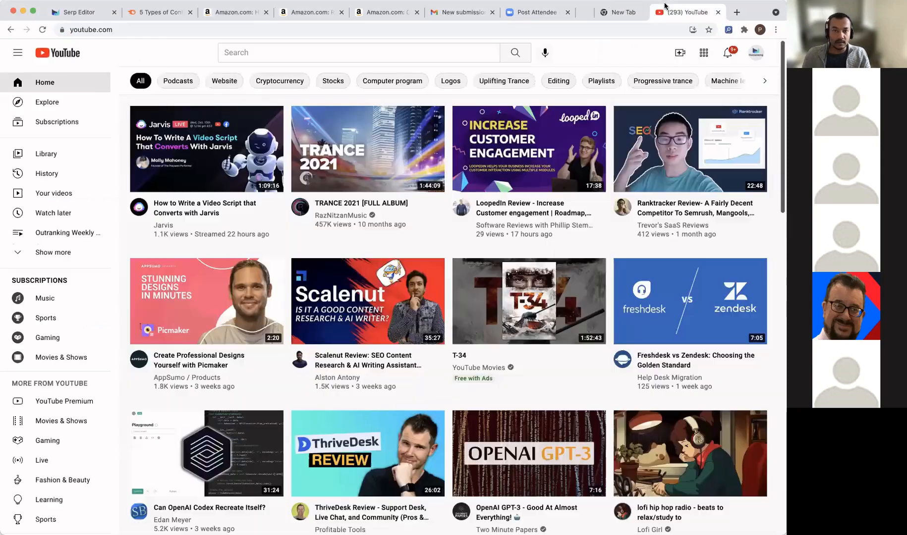
Step: Open the video "OpenAI GPT-3 - Good At Almost Everything!" from the YouTube home feed and pause it
scroll(518, 223, down, 3)
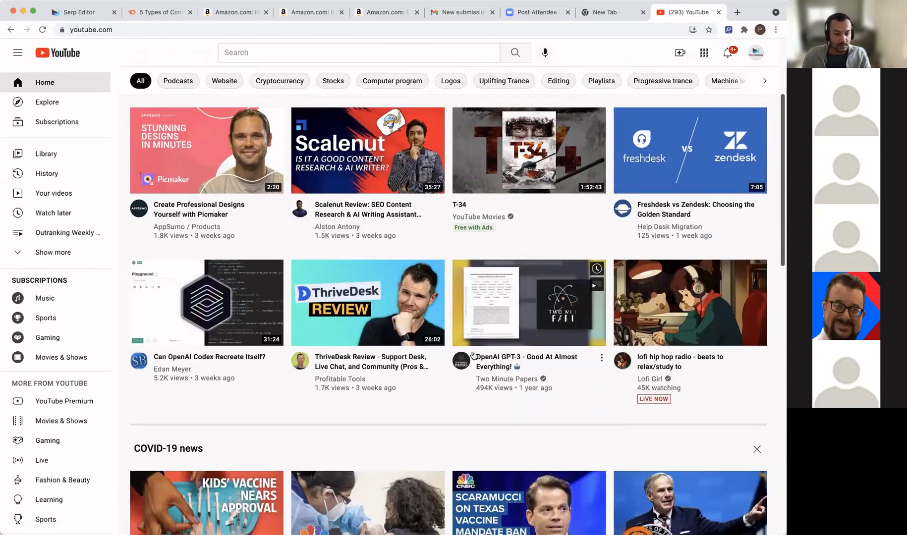
scroll(474, 355, down, 3)
scroll(473, 355, up, 6)
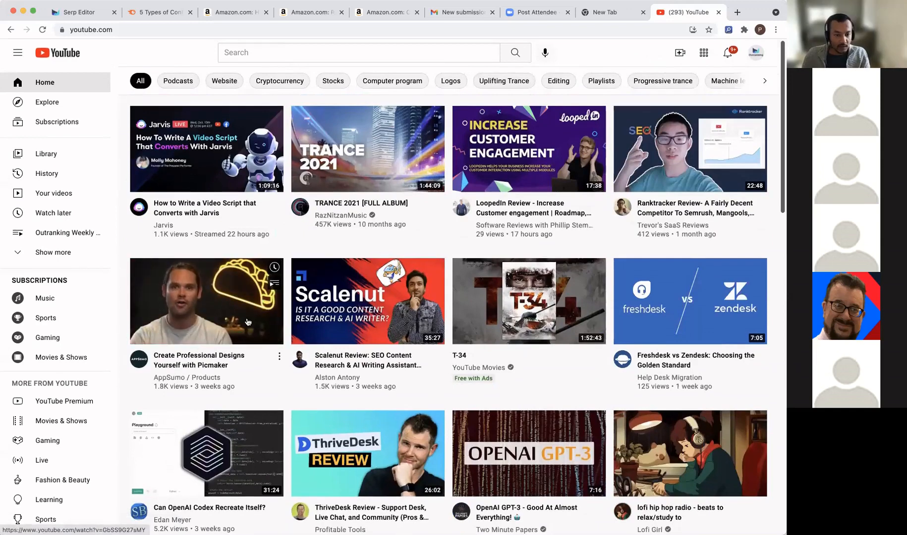
scroll(621, 404, down, 2)
click(517, 377)
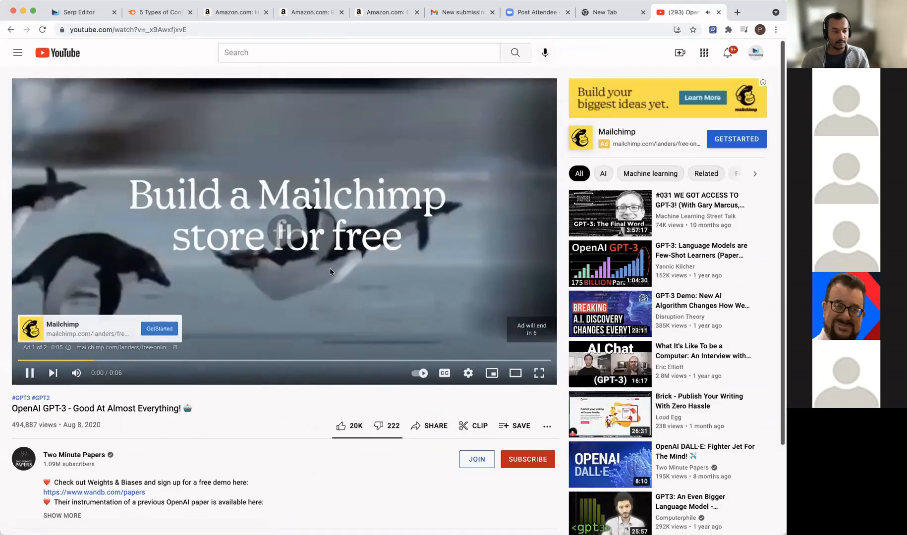
click(330, 269)
click(219, 292)
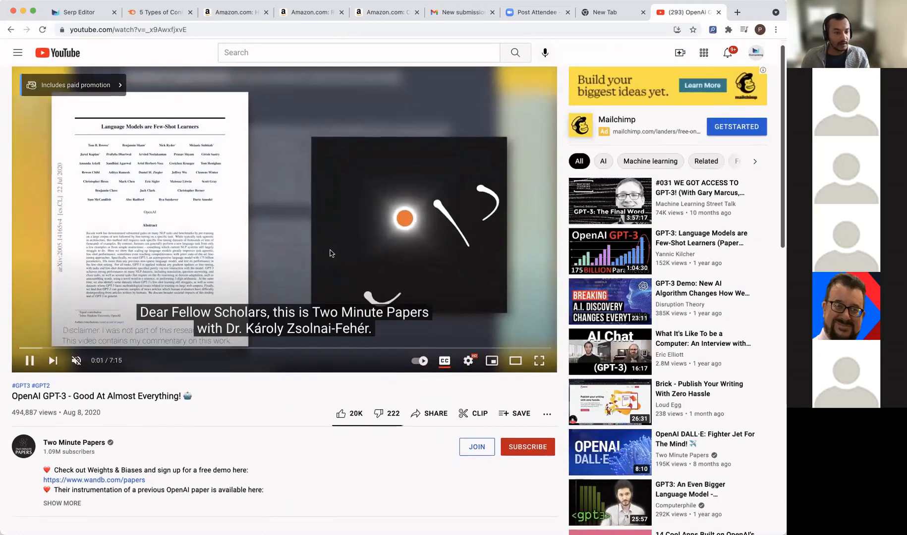
scroll(330, 253, down, 1)
click(330, 254)
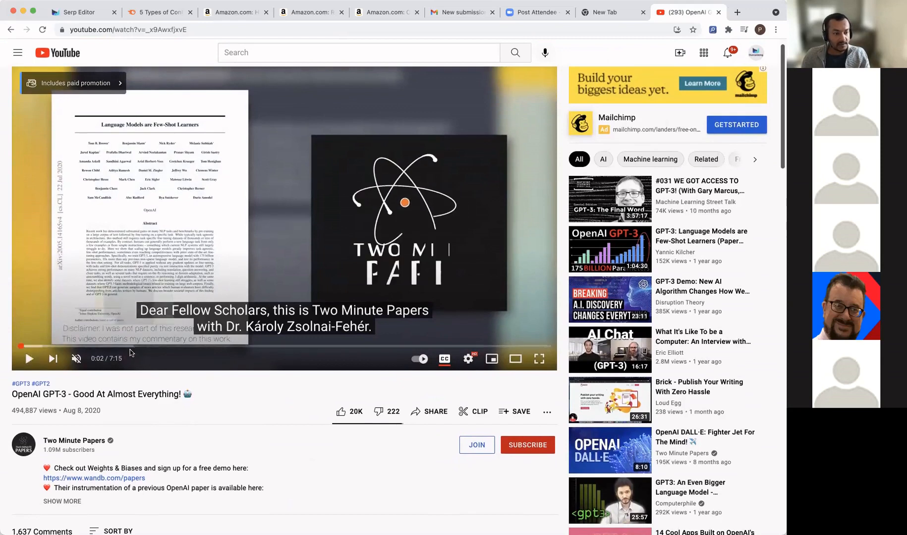
Step: Open the GPT-3 video's transcript without timestamps and select its entire text
click(547, 412)
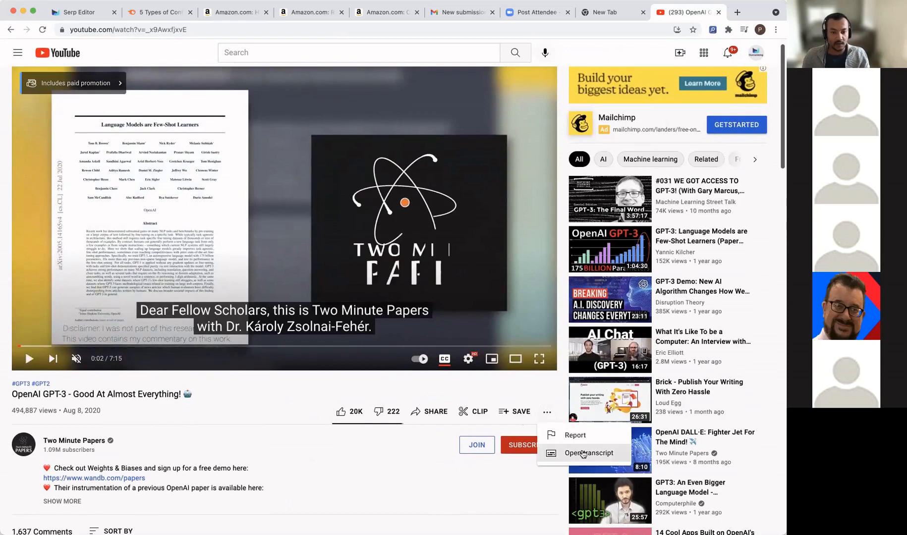
click(575, 450)
click(732, 76)
click(696, 97)
drag(577, 103, 687, 361)
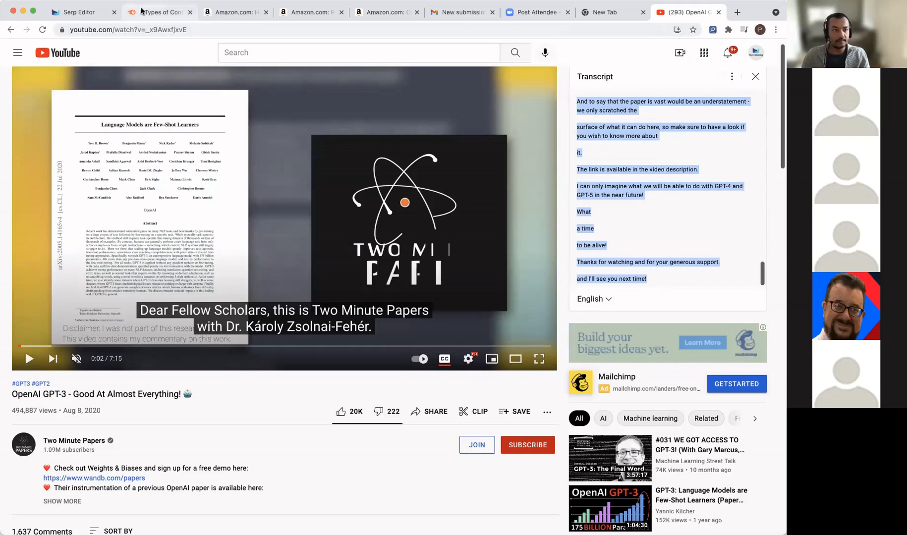
Step: Return to the Serp Editor document and add two blank lines below the gummies benefits list
click(74, 12)
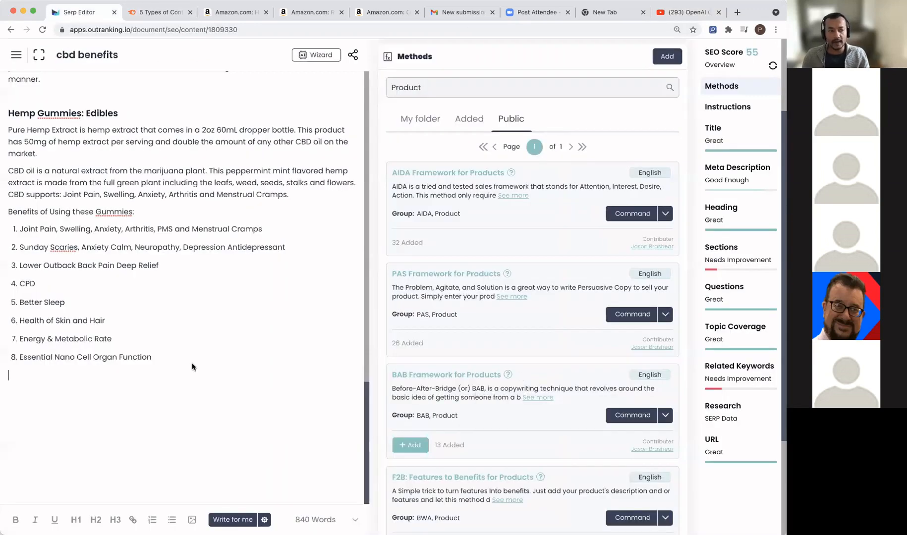
key(Return)
key(Return)
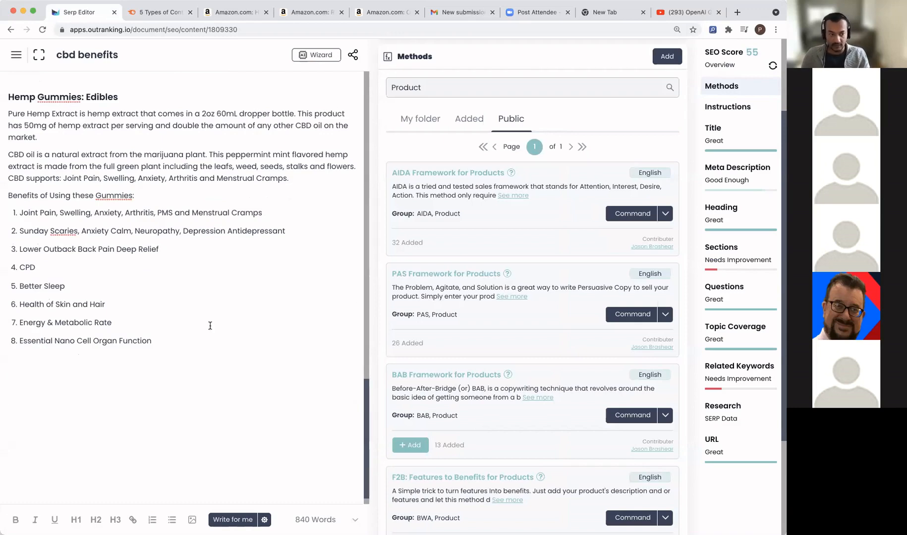
Step: Add a blank H2 topic at the end of the Sections outline and expand the FAQ section
scroll(634, 446, down, 3)
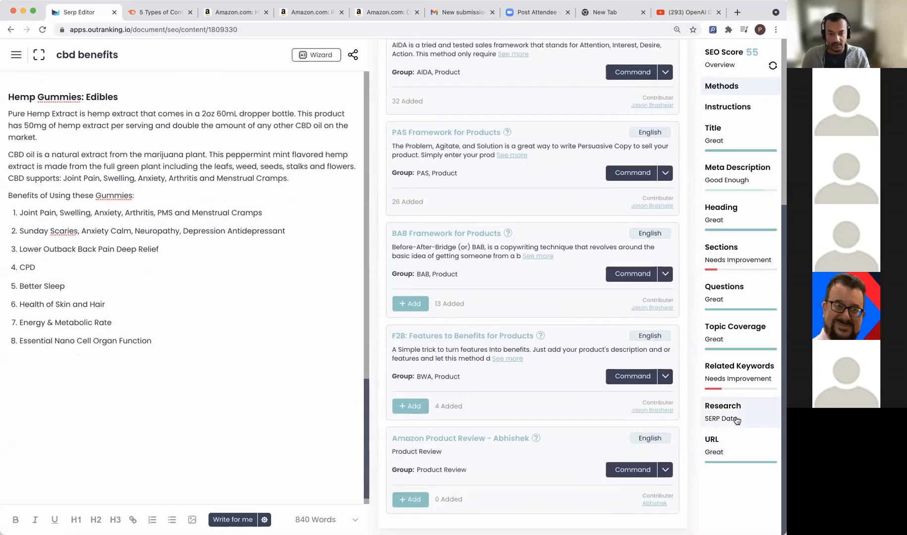
click(737, 255)
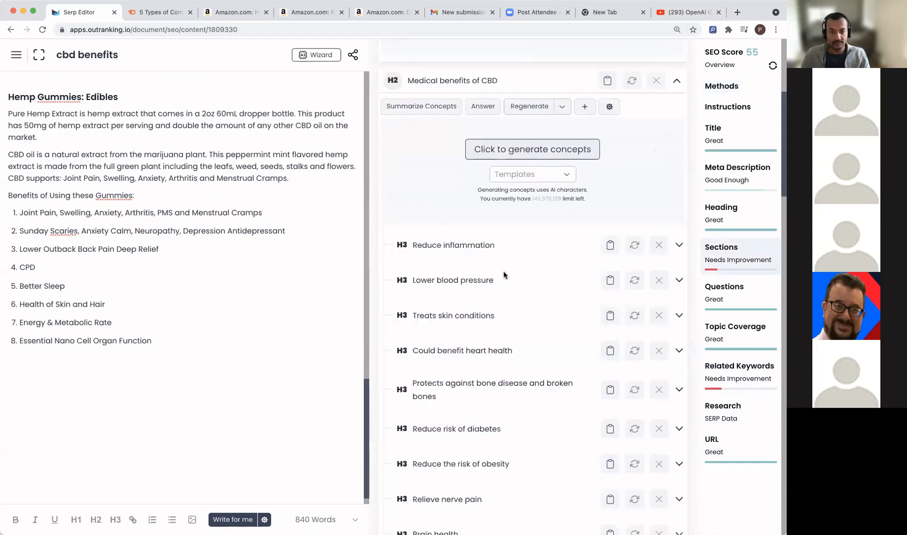
scroll(503, 270, down, 10)
click(531, 336)
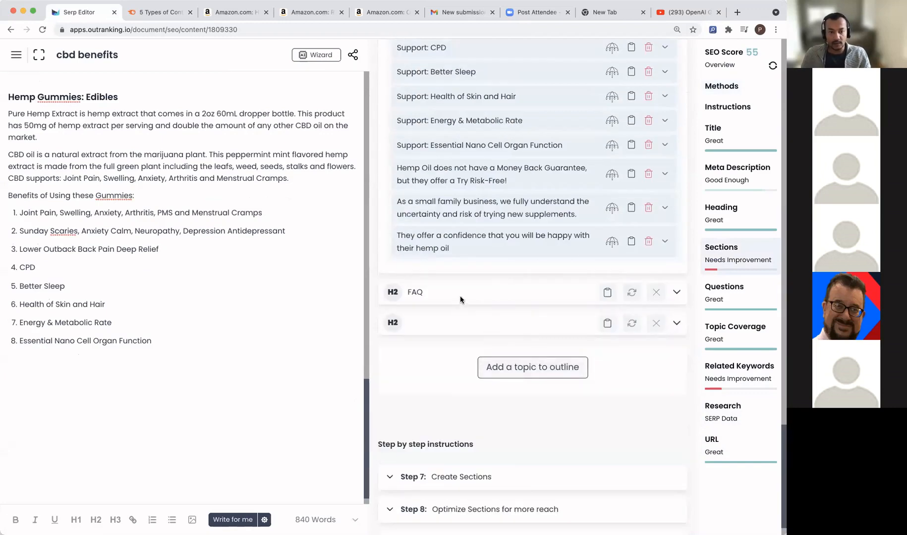
click(676, 292)
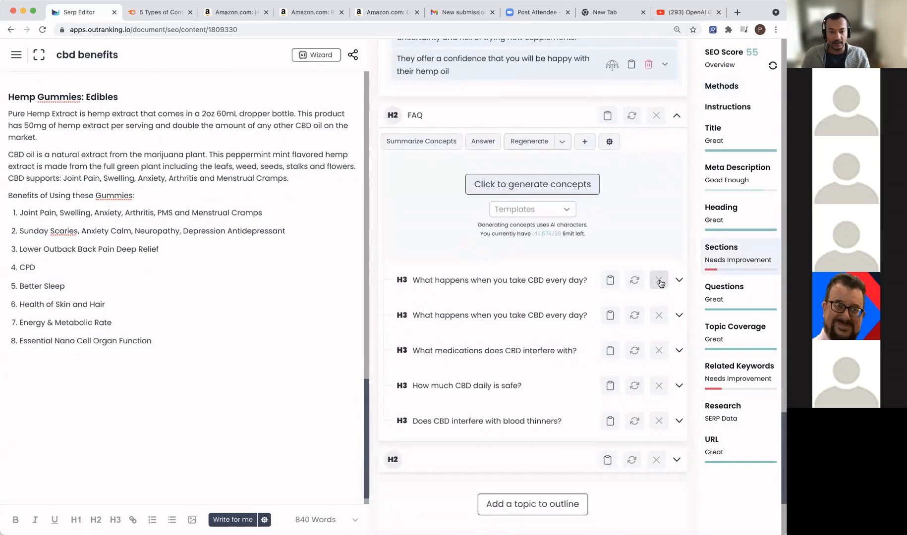
Step: Delete all H3 questions under the FAQ section and the blank H2 topic below it
click(659, 282)
click(659, 282)
click(659, 282)
click(660, 283)
click(661, 284)
click(660, 284)
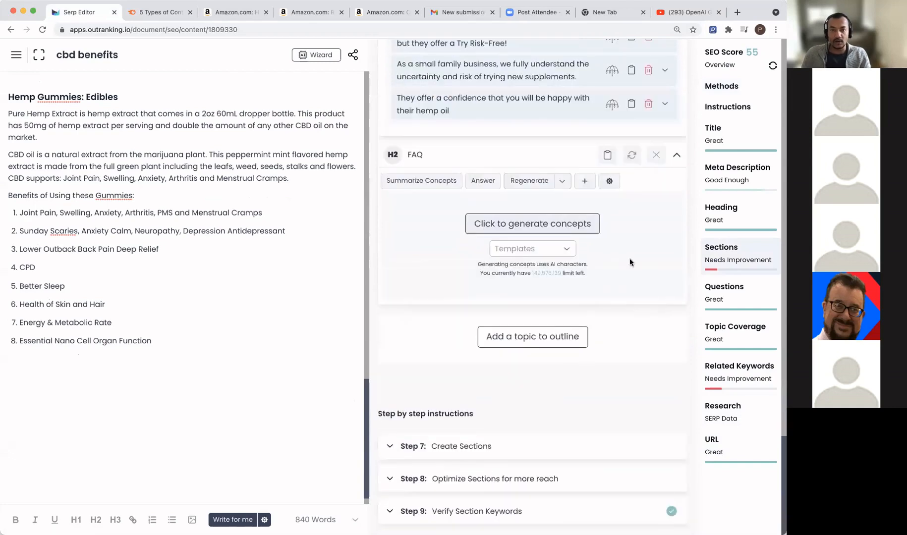
Step: Search YouTube for "CDB benefits" and open the "Benefits of CBD & THC" video, keeping it paused
click(693, 15)
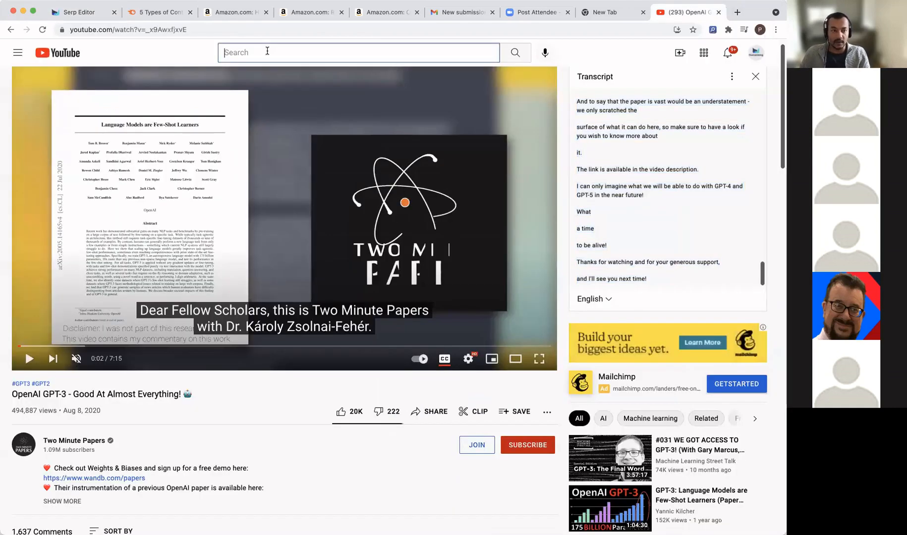
click(267, 51)
text(CDB benefits)
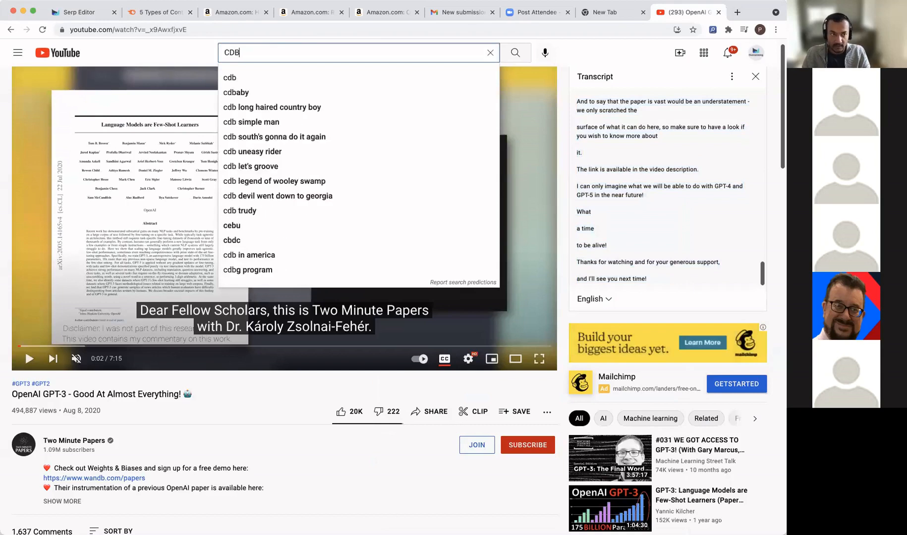
key(Return)
scroll(577, 332, down, 5)
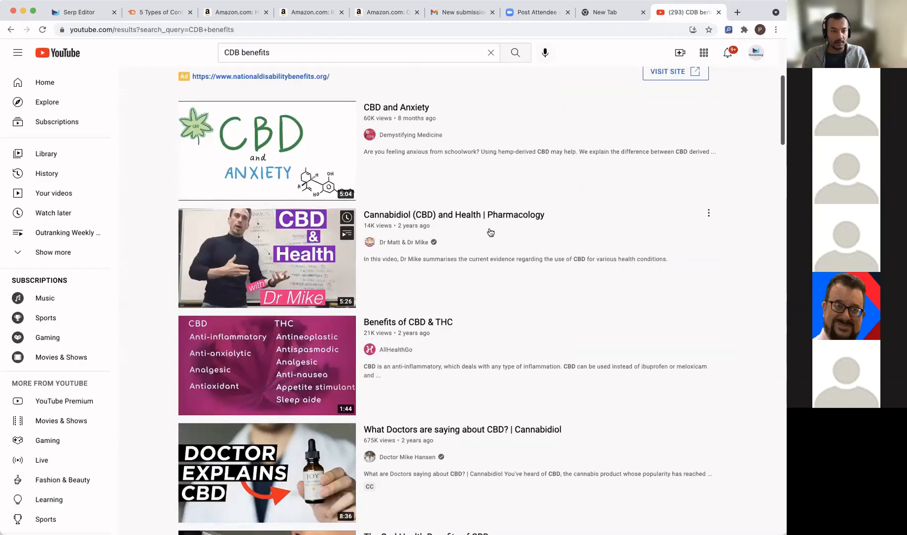
click(311, 349)
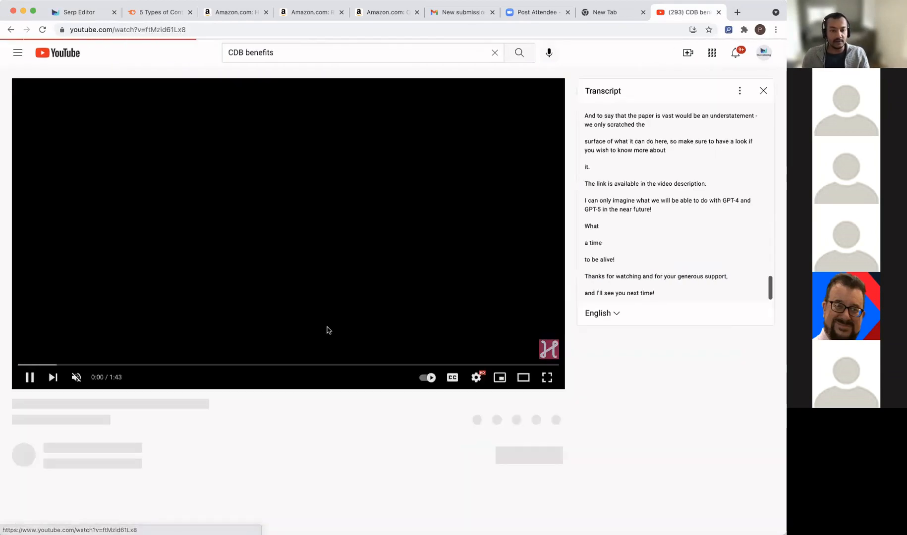
click(364, 247)
Step: Open the transcript of the "Benefits of CBD & THC" video and select its entire text
click(547, 418)
click(590, 460)
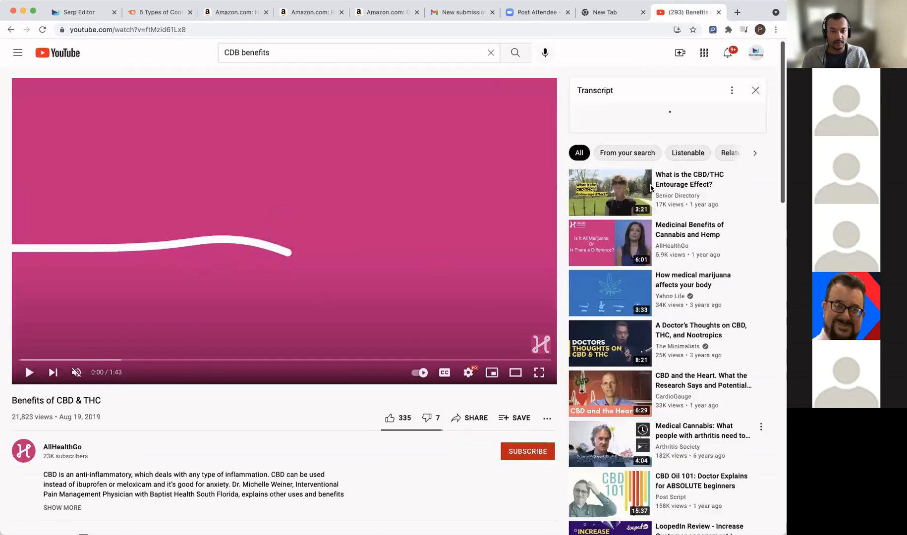
drag(575, 127, 664, 348)
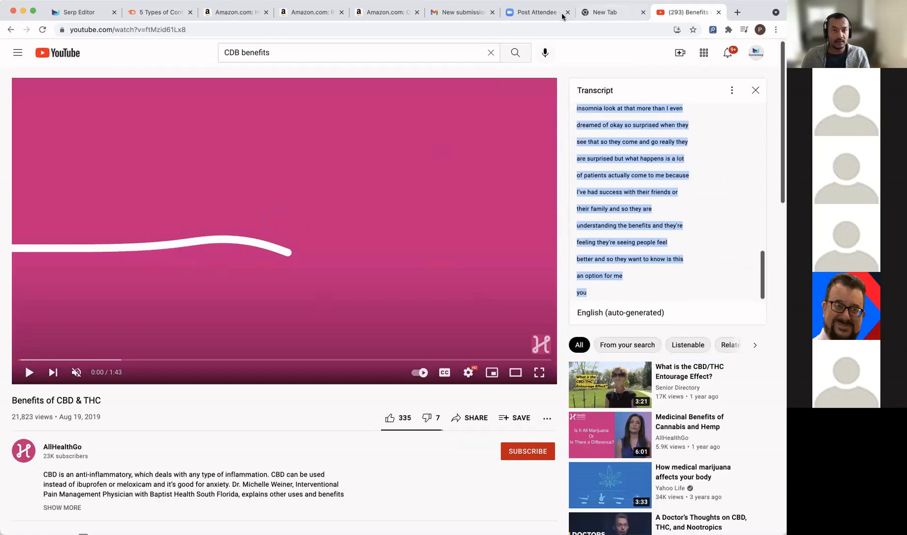
Step: Switch back to the Outranking article, paste the copied video transcript as the FAQ section's source text, and save it
click(536, 12)
click(79, 13)
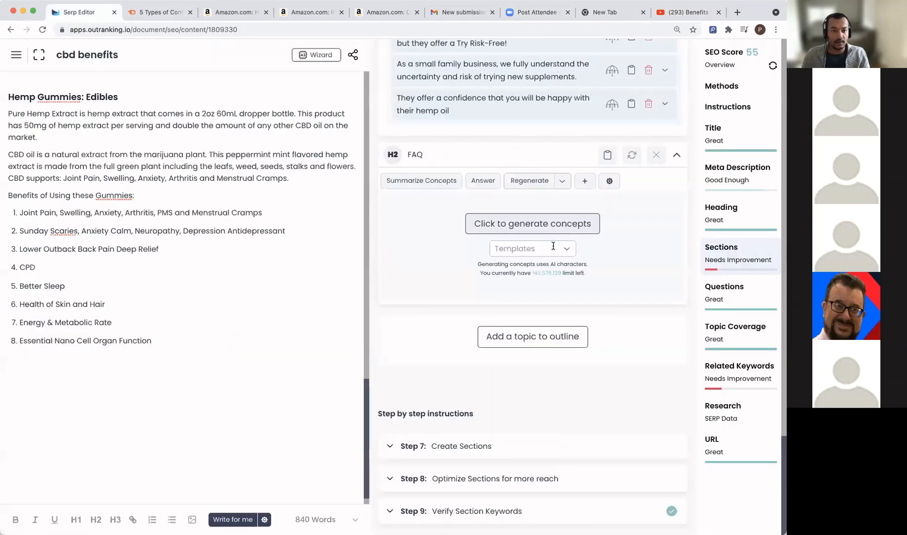
click(610, 182)
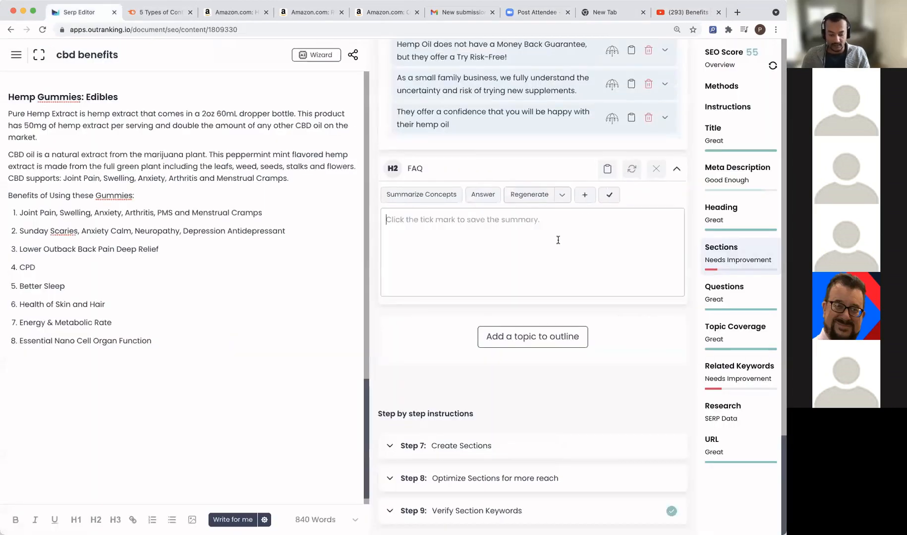
click(566, 238)
key(ctrl+v)
click(610, 195)
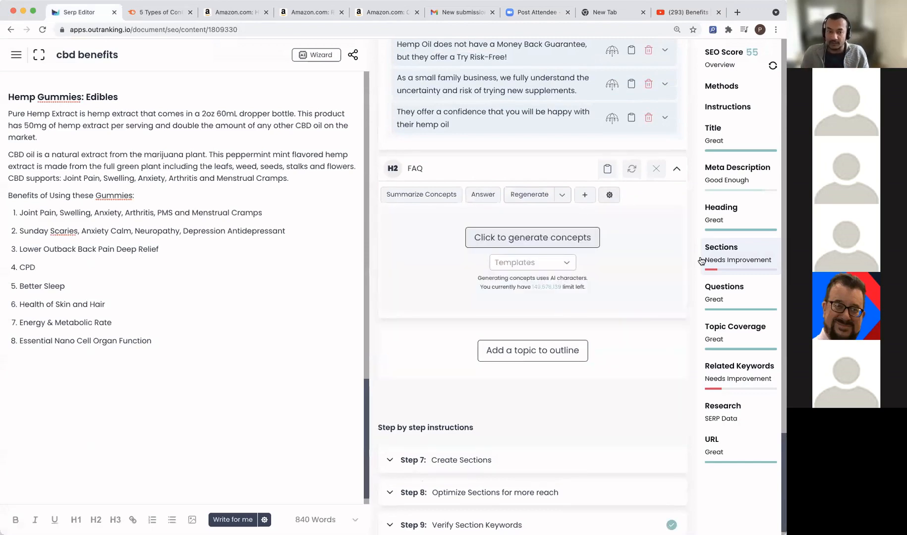
Step: Generate concepts for the FAQ section with the FAQ template and check the section's source text
click(563, 268)
click(518, 340)
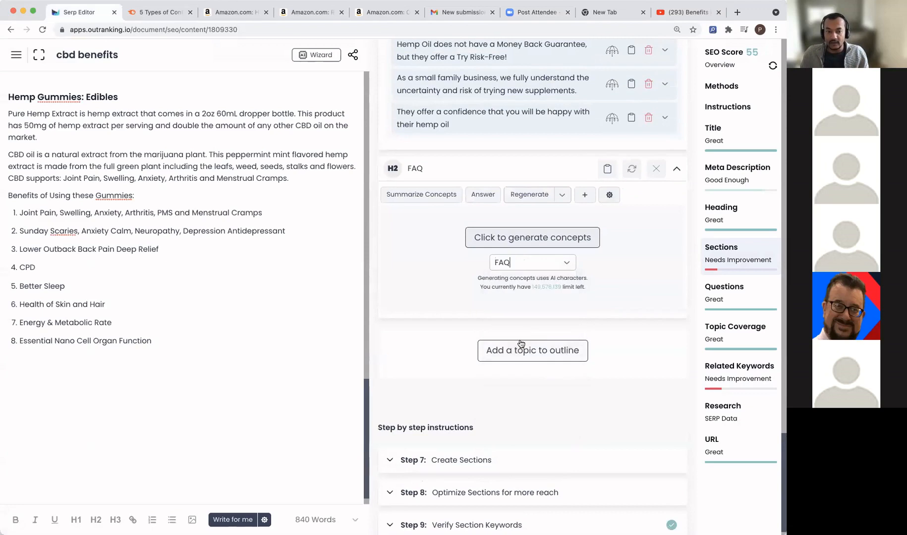
click(543, 239)
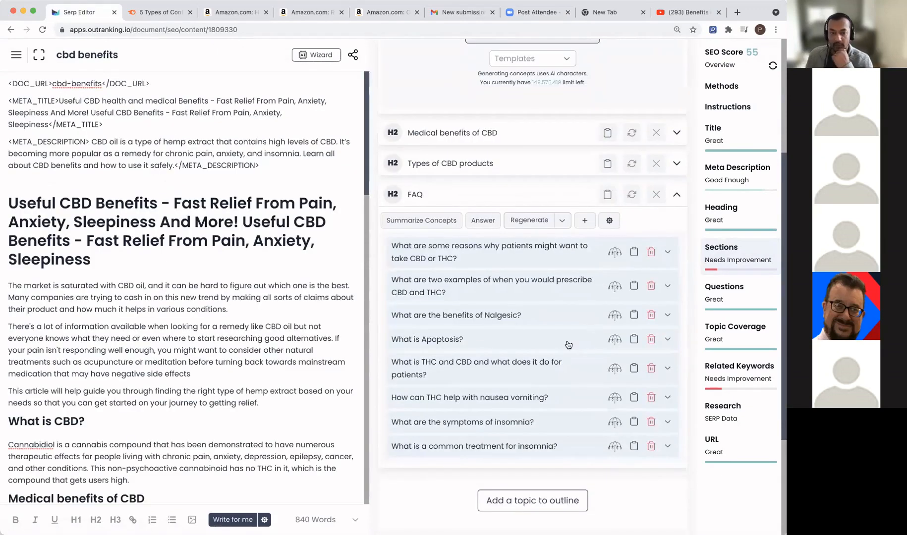
click(610, 222)
click(610, 222)
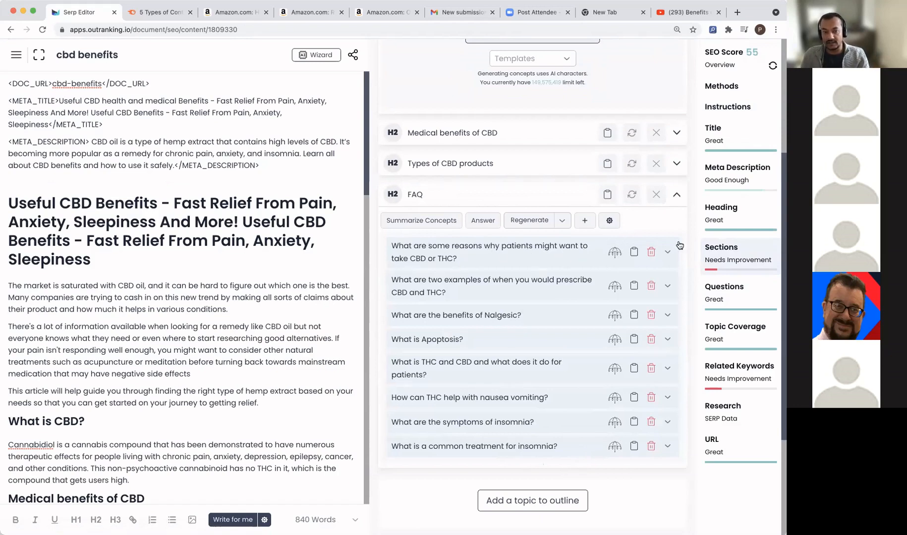
Step: Convert all generated FAQ questions except the Nalgesic and insomnia-symptoms ones to H3 headings, and delete the "What is Apoptosis?" heading
click(667, 253)
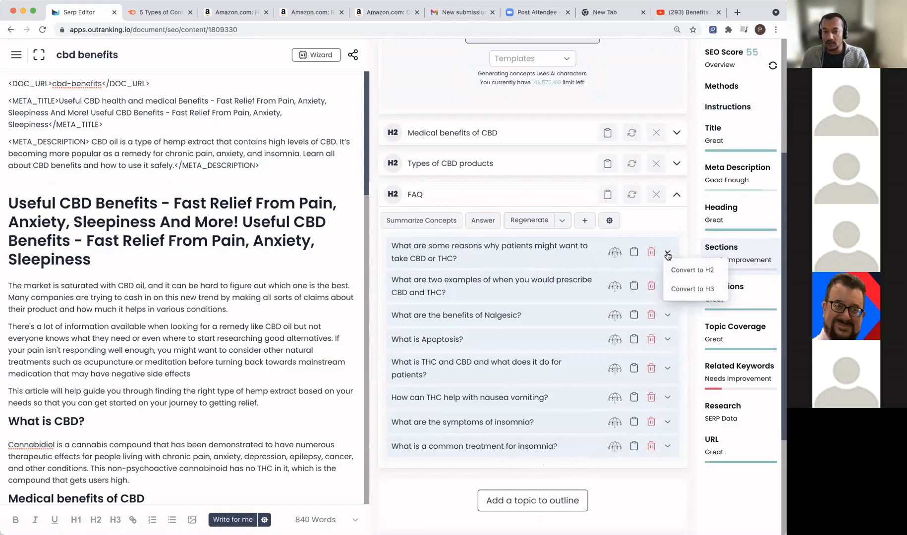
click(692, 289)
scroll(675, 238, down, 1)
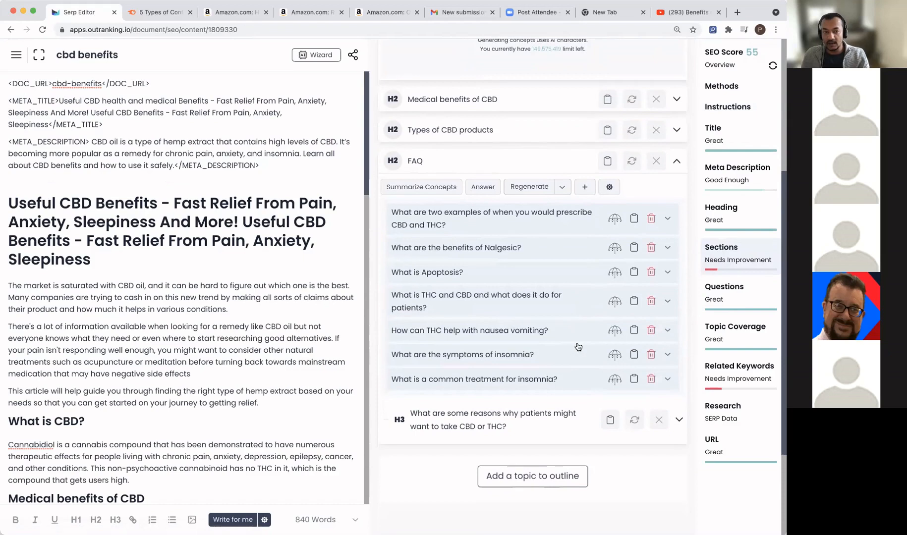
click(669, 221)
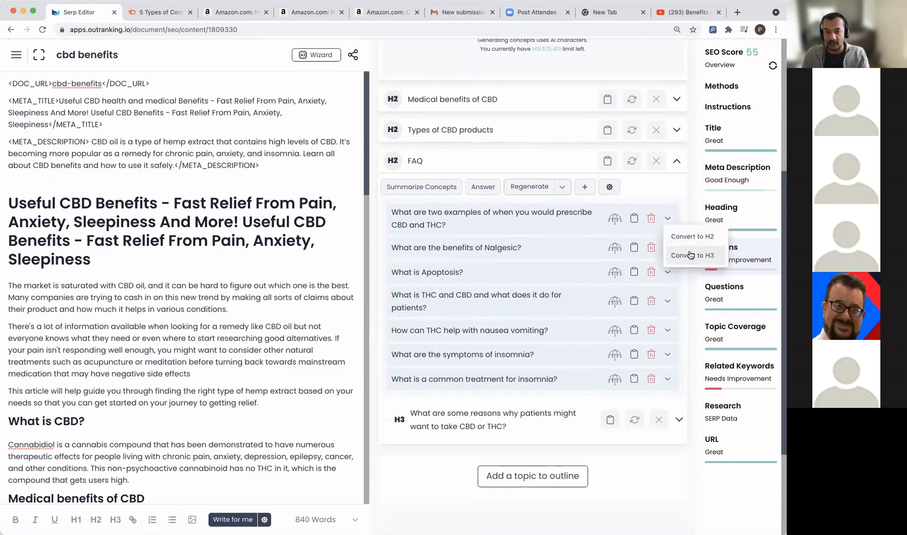
click(690, 256)
click(668, 238)
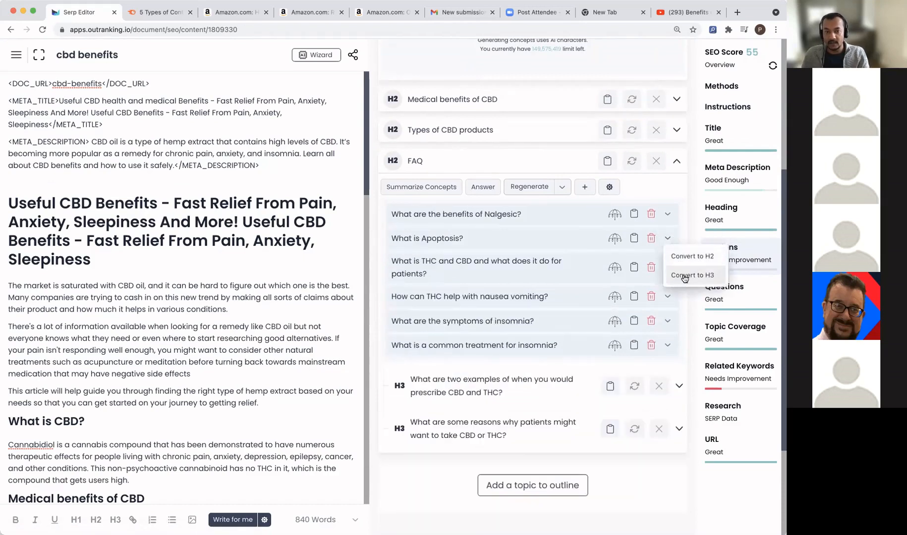
click(685, 278)
click(667, 246)
click(683, 279)
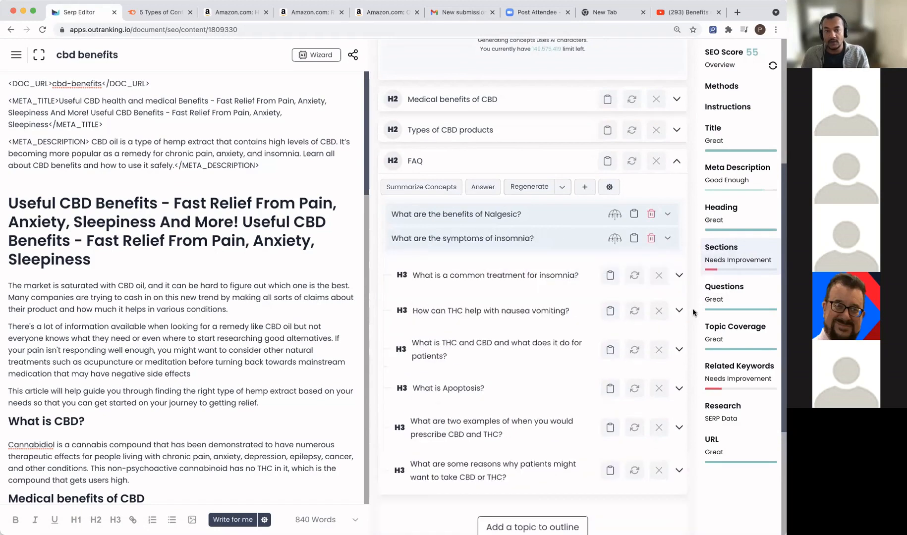
scroll(587, 383, down, 2)
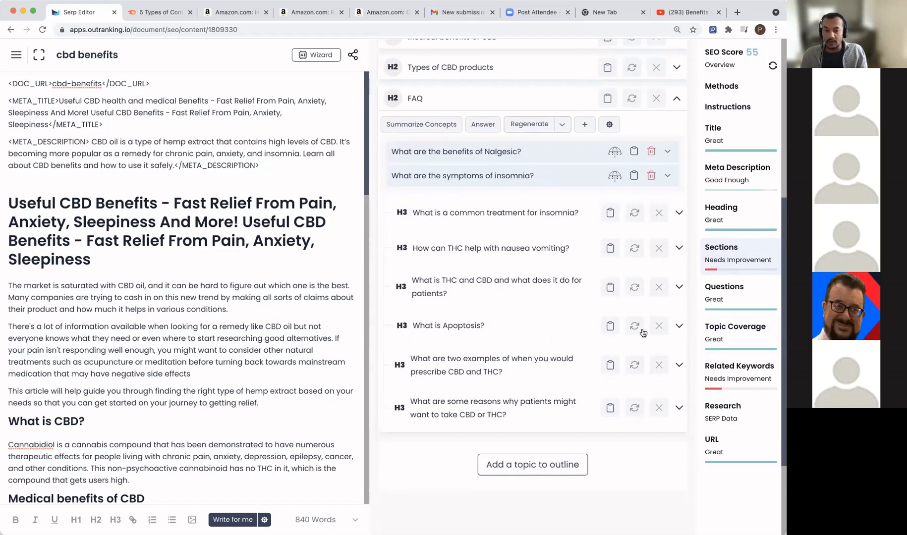
click(660, 326)
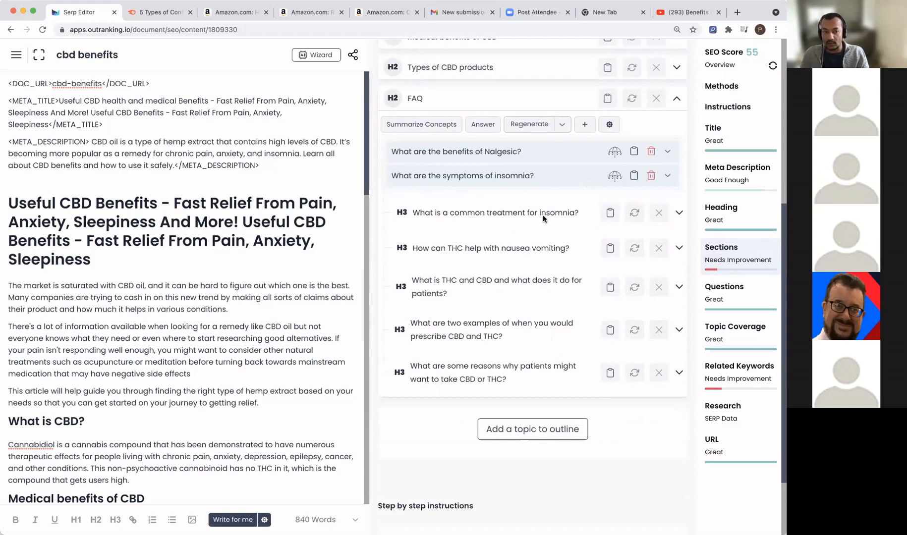
Step: Check the source text under the H3 "What is a common treatment for insomnia?" and open its concept templates
click(680, 214)
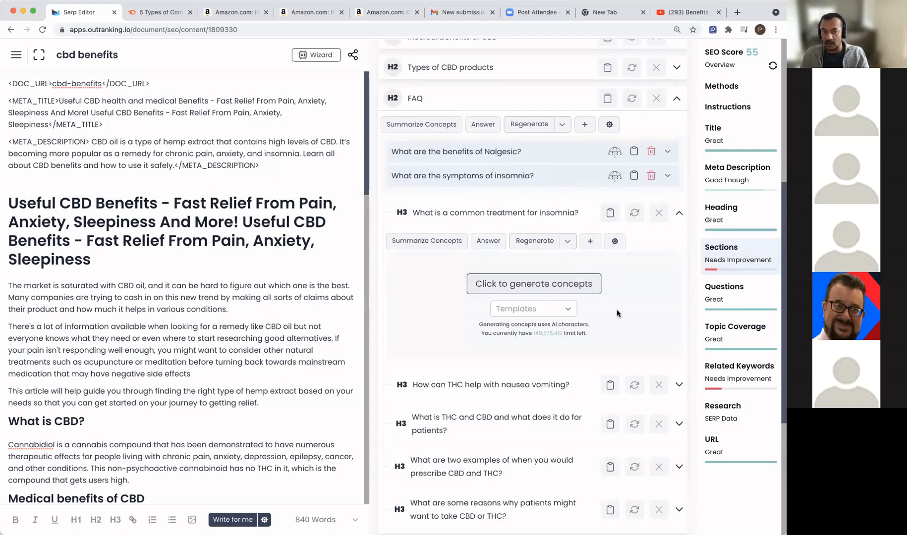
click(614, 242)
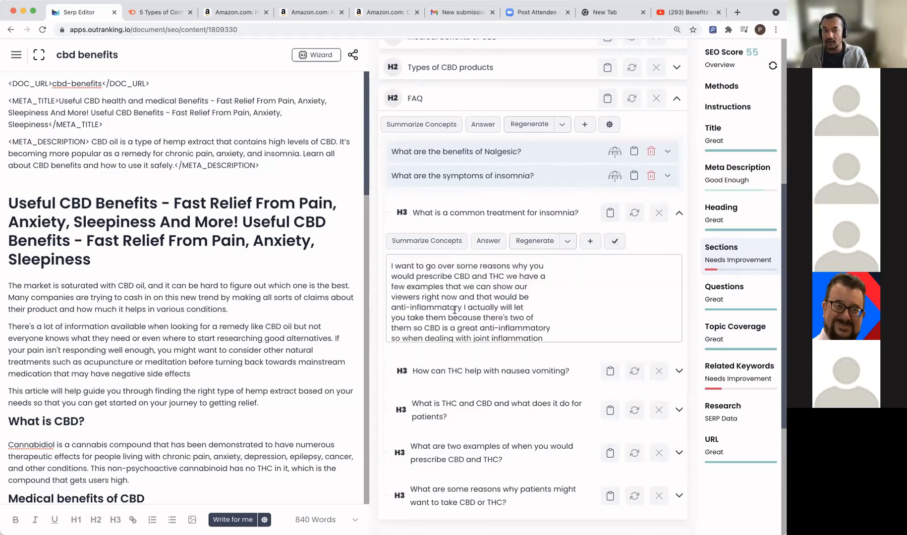
click(615, 242)
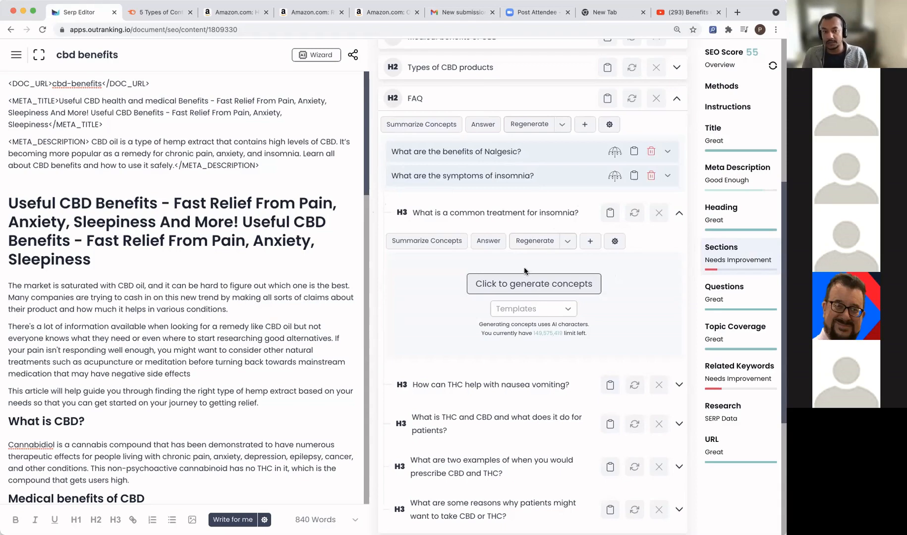
click(568, 310)
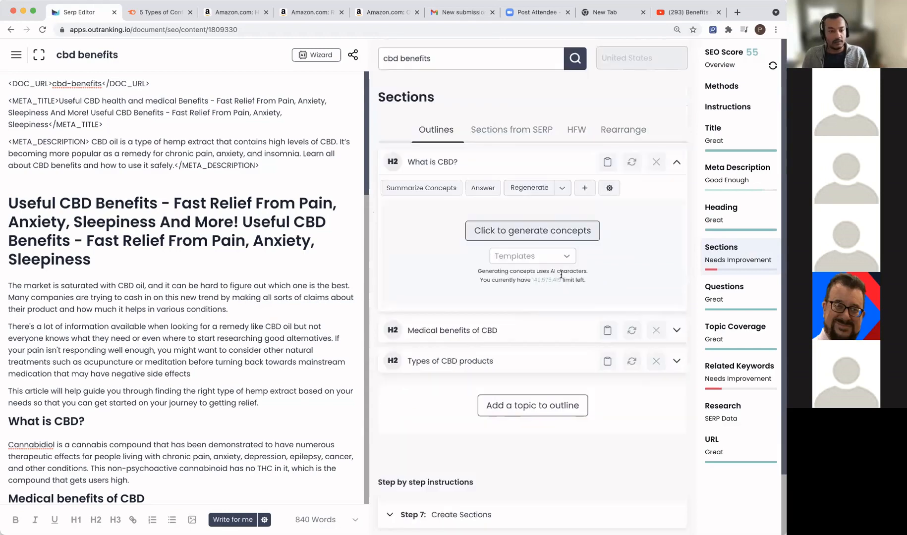
Step: Reload the document and reopen its Sections outline to bring back the FAQ section
scroll(562, 273, down, 3)
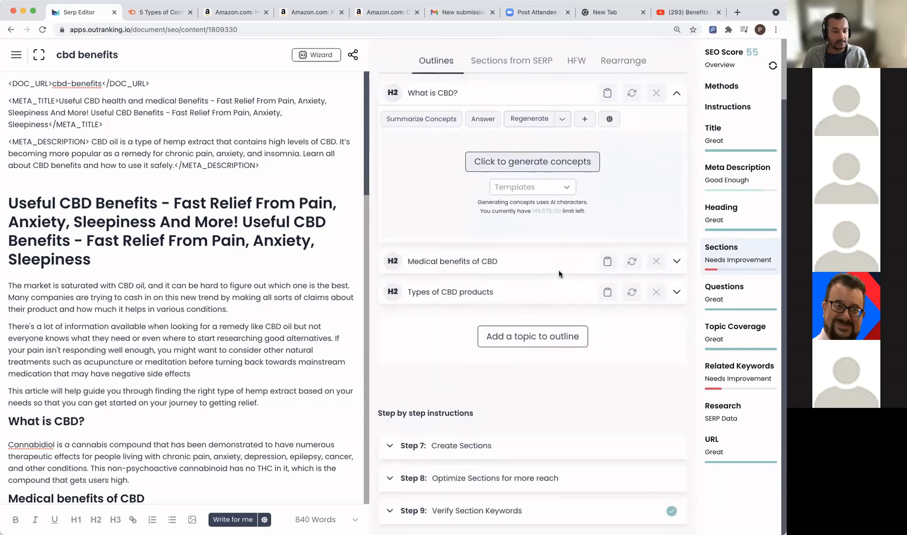
scroll(558, 273, up, 3)
click(753, 85)
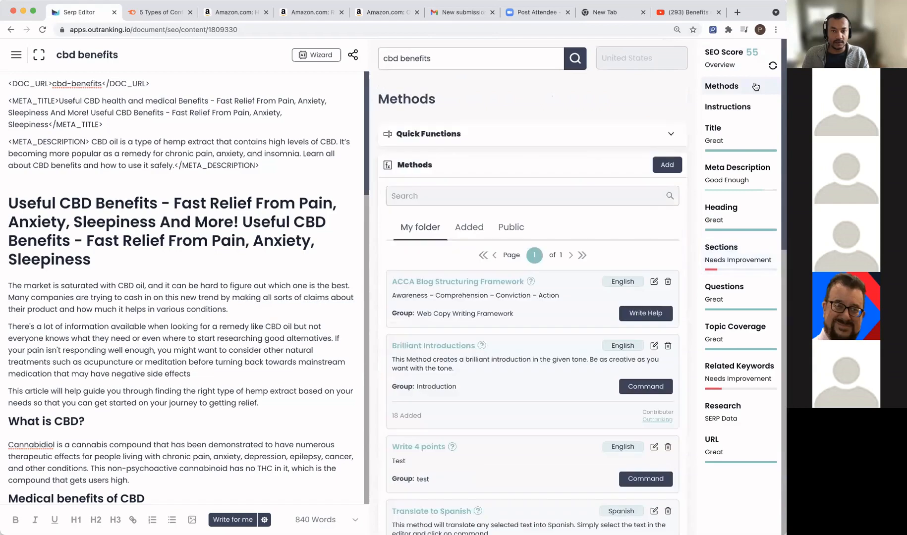
click(757, 267)
click(43, 30)
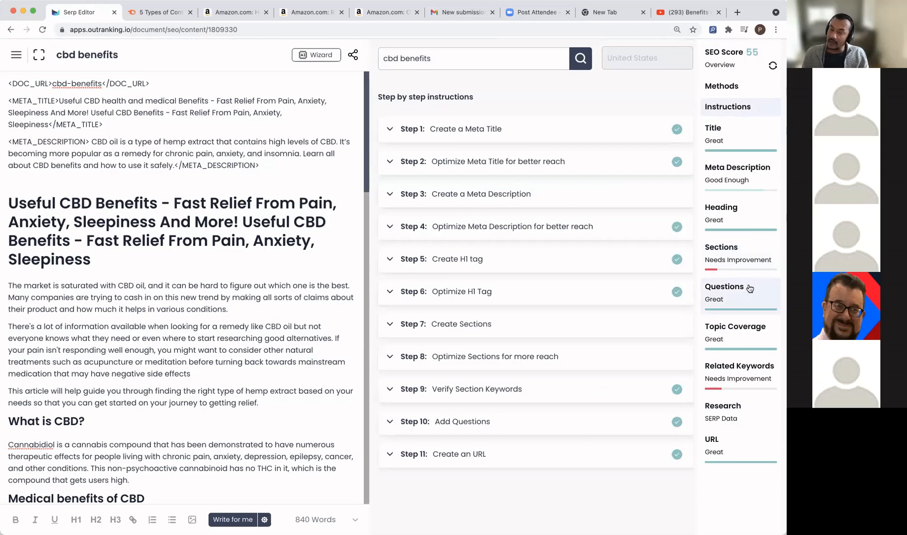
click(737, 253)
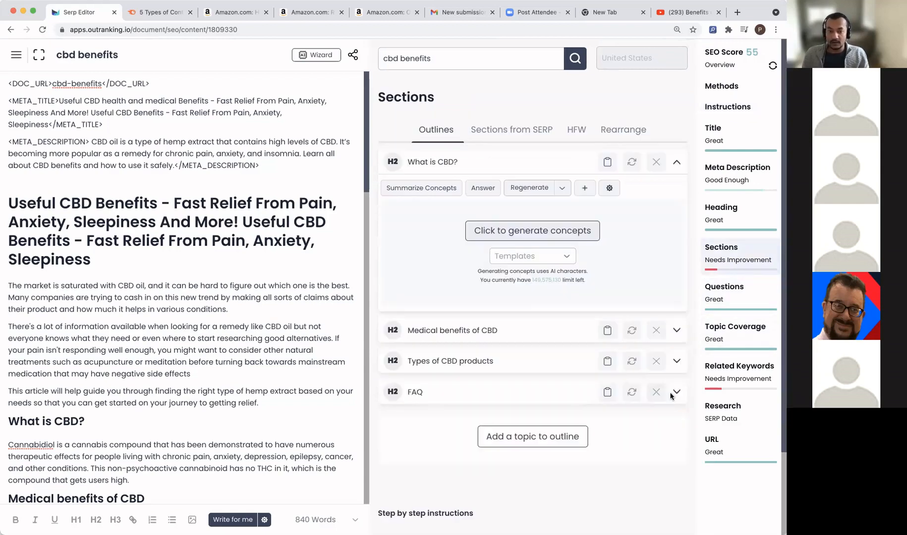
Step: Expand the FAQ section and generate concepts for its H3 question "What is a common treatment for insomnia?"
scroll(568, 381, down, 3)
scroll(568, 377, down, 3)
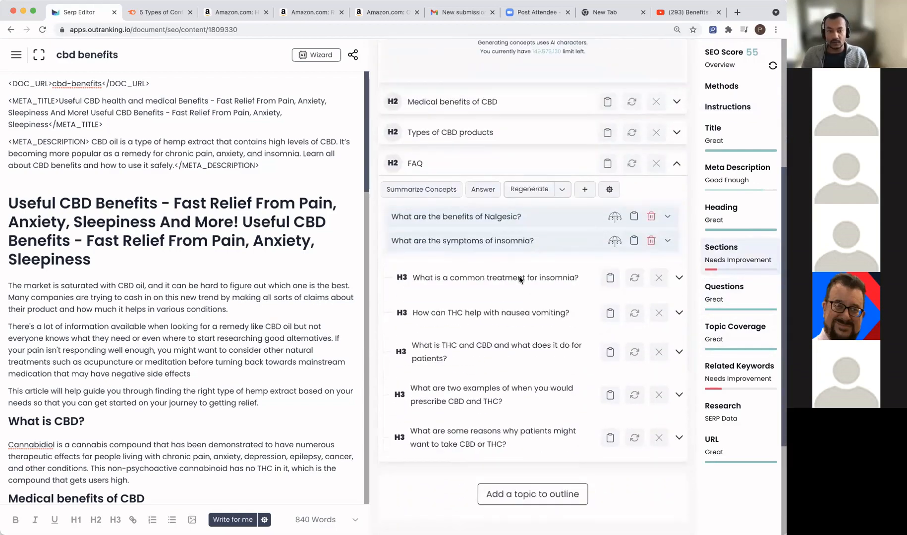
click(680, 277)
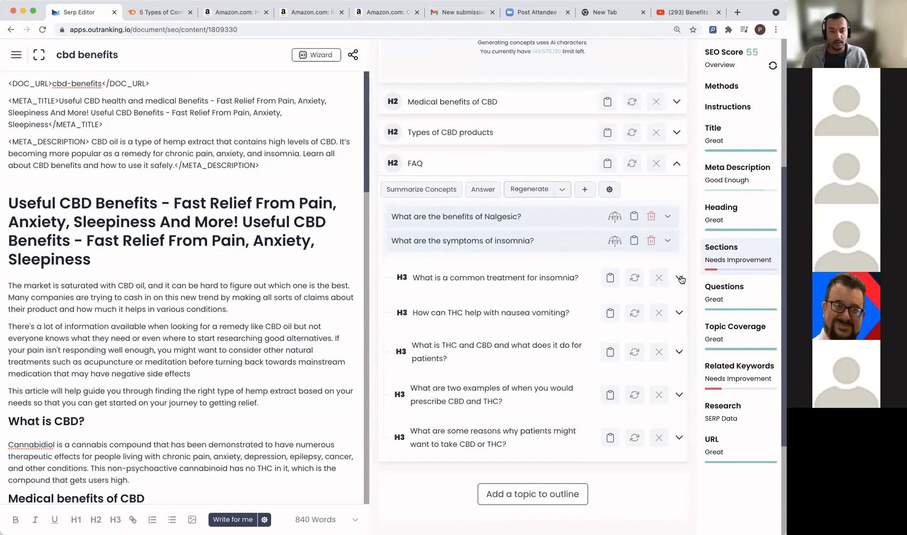
scroll(578, 299, down, 4)
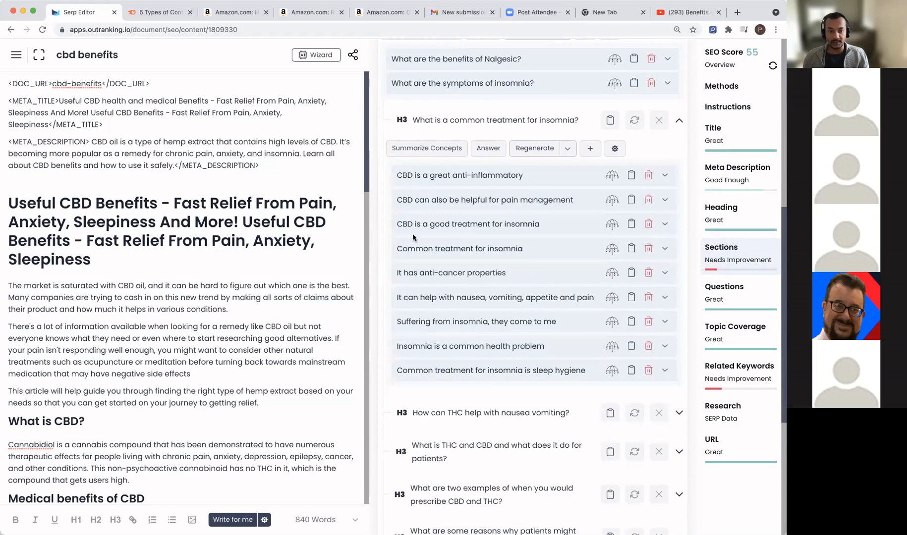
Step: Delete the last five concepts under the insomnia treatment question, starting with "It has anti-cancer properties"
click(649, 273)
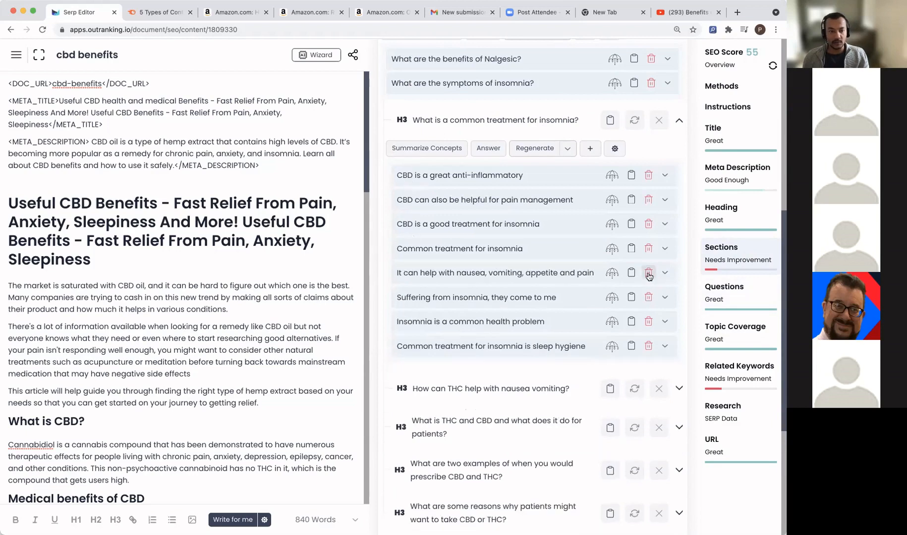
click(649, 273)
click(649, 274)
click(648, 273)
click(648, 273)
Step: Insert the FAQ heading and the H3 "What is a common treatment for insomnia?" below the numbered list ending the article
scroll(164, 342, down, 20)
click(165, 343)
key(Return)
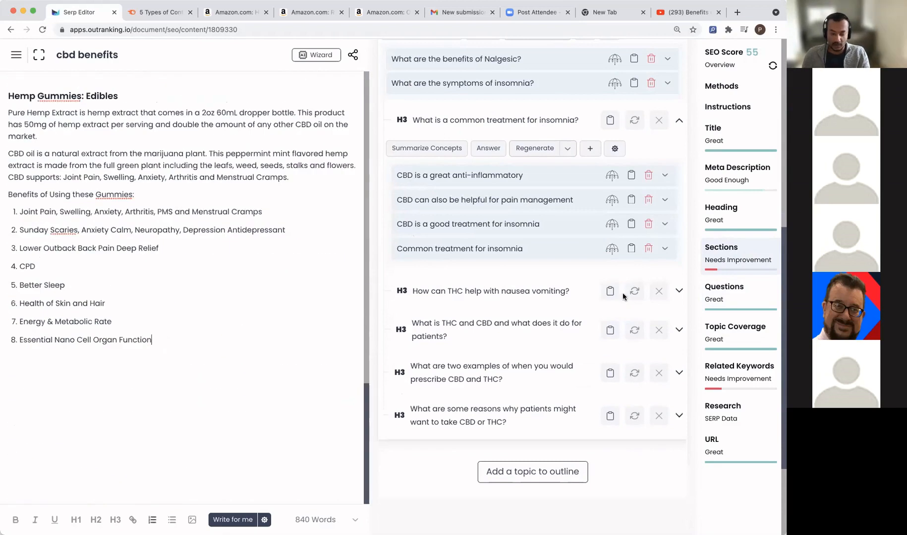
key(BackSpace)
scroll(449, 253, up, 3)
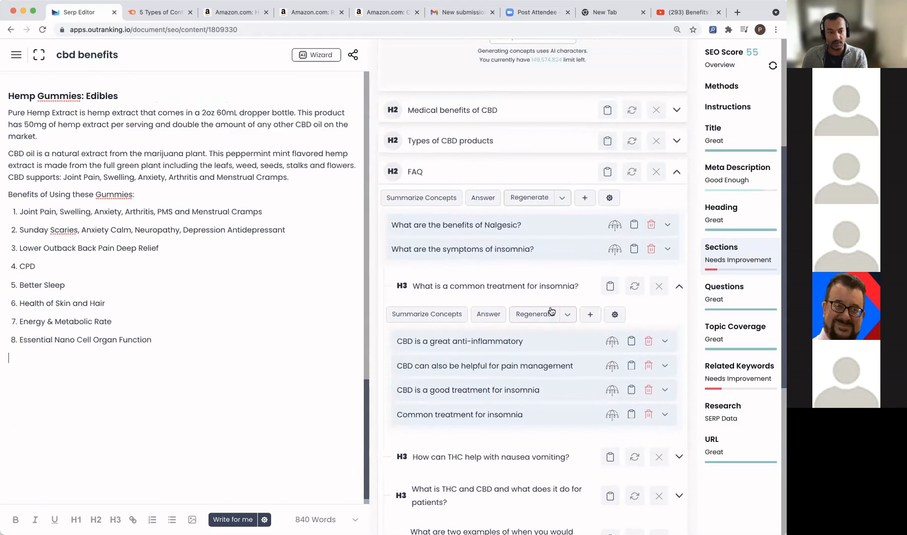
click(608, 172)
click(610, 287)
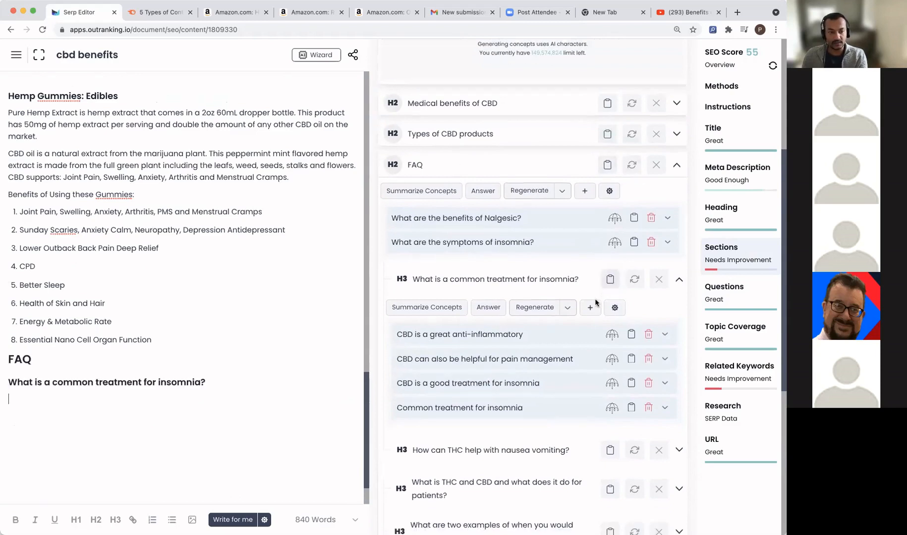
Step: Summarize the four remaining insomnia treatment concepts into a paragraph under the question in the article
scroll(597, 299, down, 3)
click(611, 212)
click(612, 237)
click(612, 261)
click(612, 285)
click(427, 185)
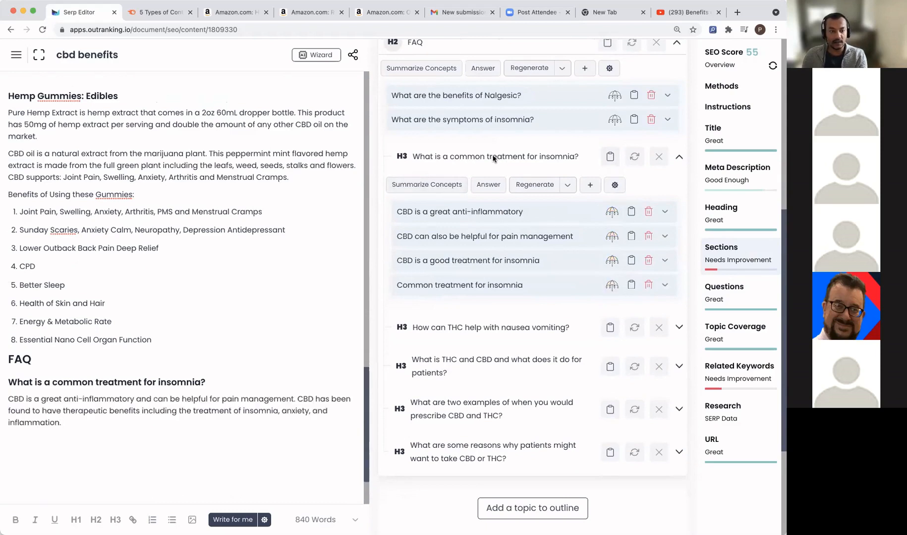
Step: Replace the paragraph under "What is a common treatment for insomnia?" with an AI-generated answer to the question
double_click(261, 412)
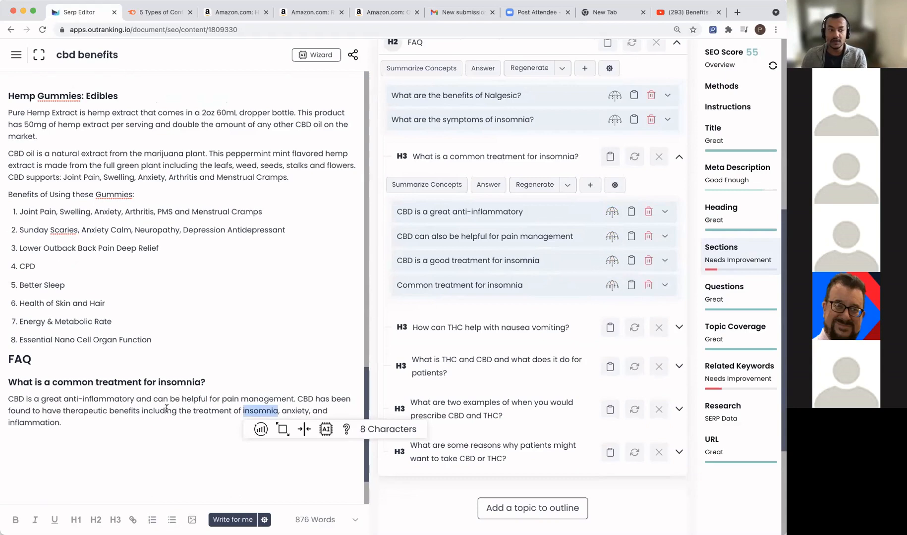
click(122, 418)
drag(109, 420, 8, 397)
key(BackSpace)
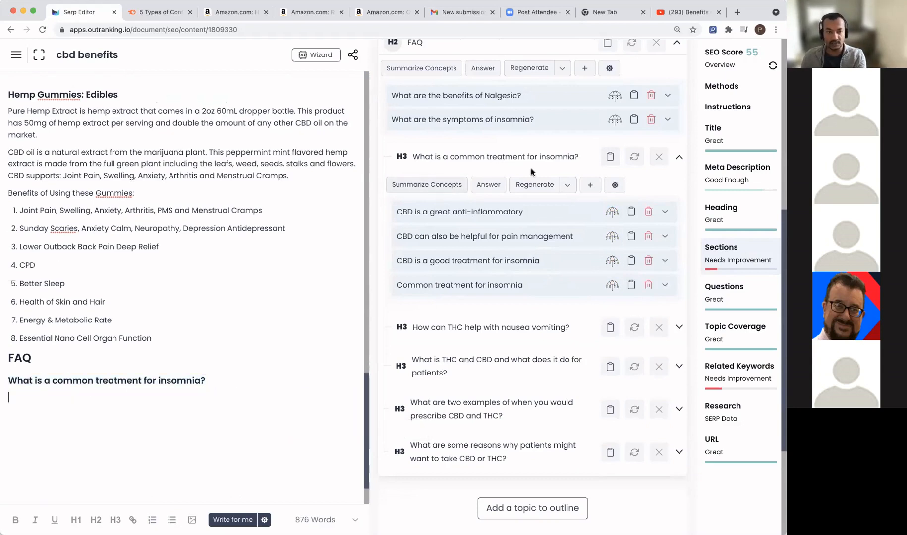
click(490, 186)
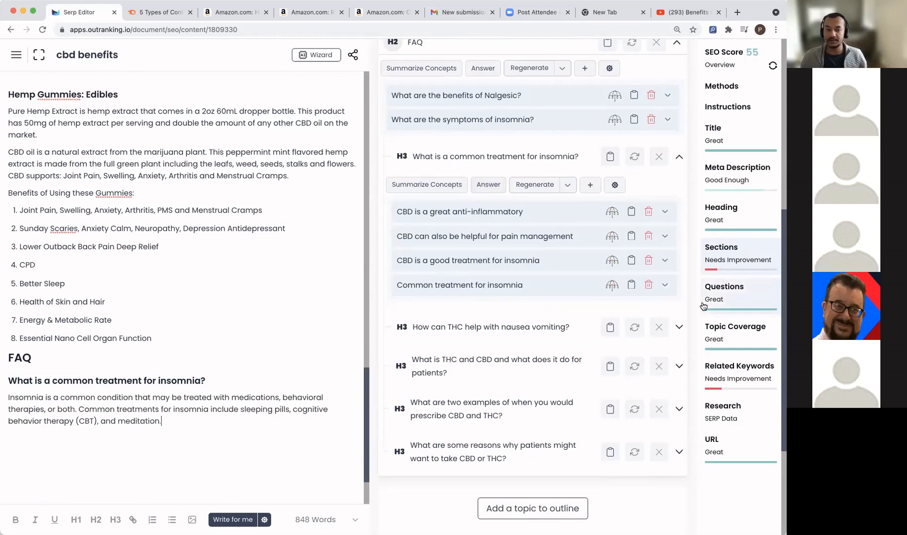
Step: Add the THC nausea and "What is THC and CBD" questions with AI answers to the article, undoing the stray long-form content paragraph
click(679, 327)
click(486, 356)
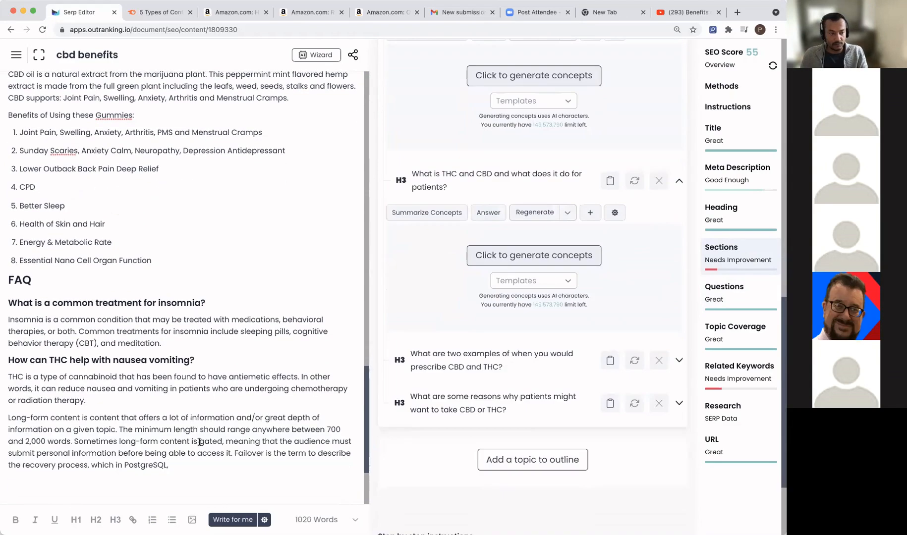
key(super+z)
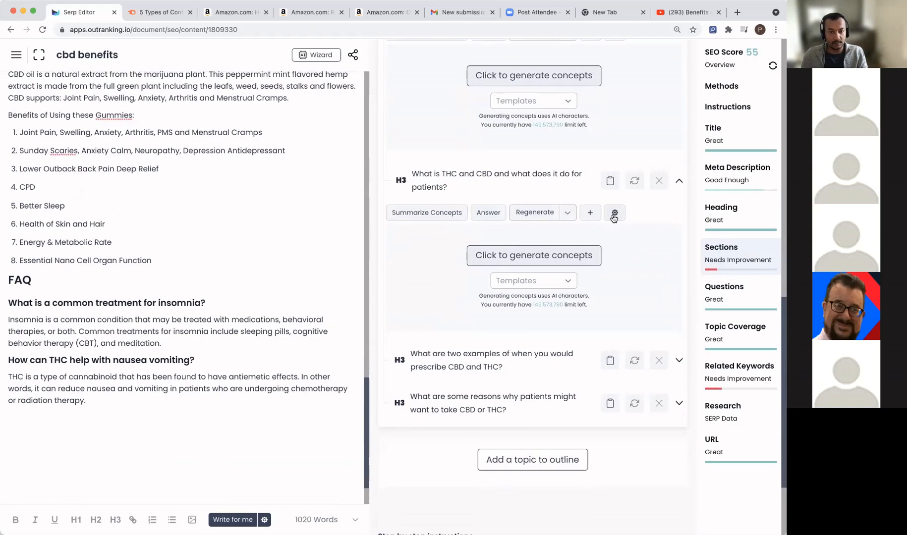
click(487, 214)
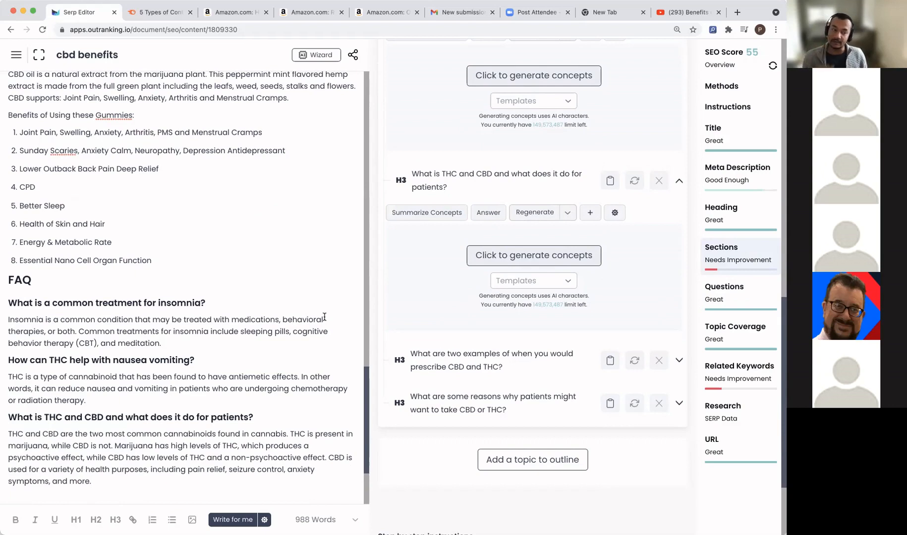
Step: Delete the three question-and-answer entries below the FAQ heading in the article, keeping the heading itself
scroll(239, 339, down, 3)
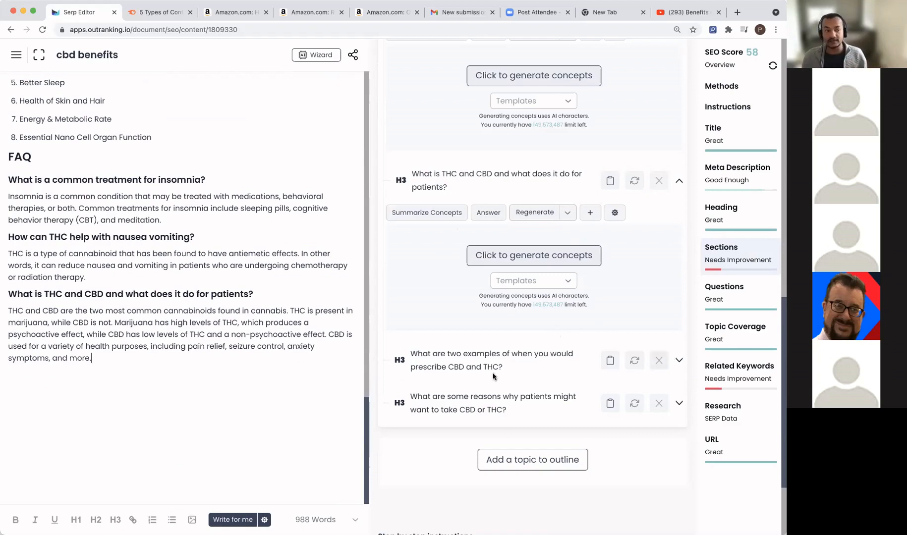
scroll(308, 373, up, 3)
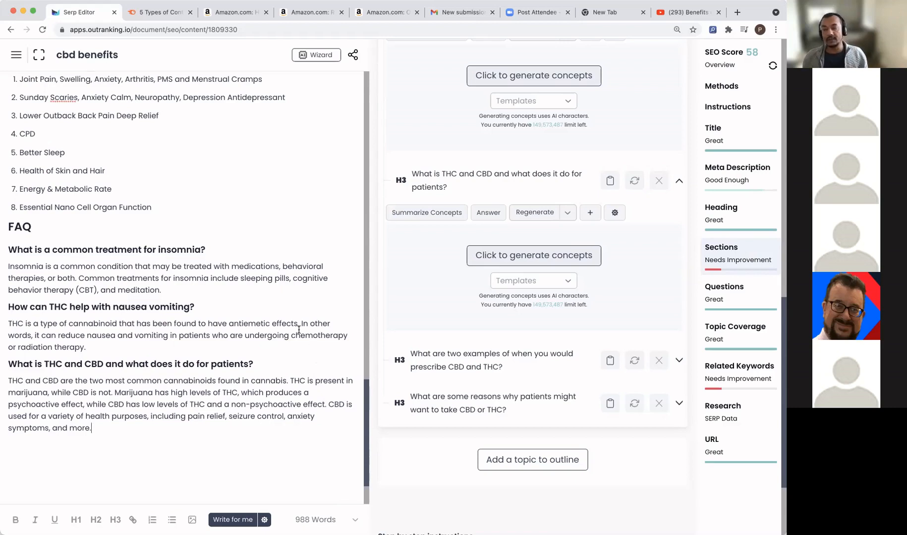
click(182, 289)
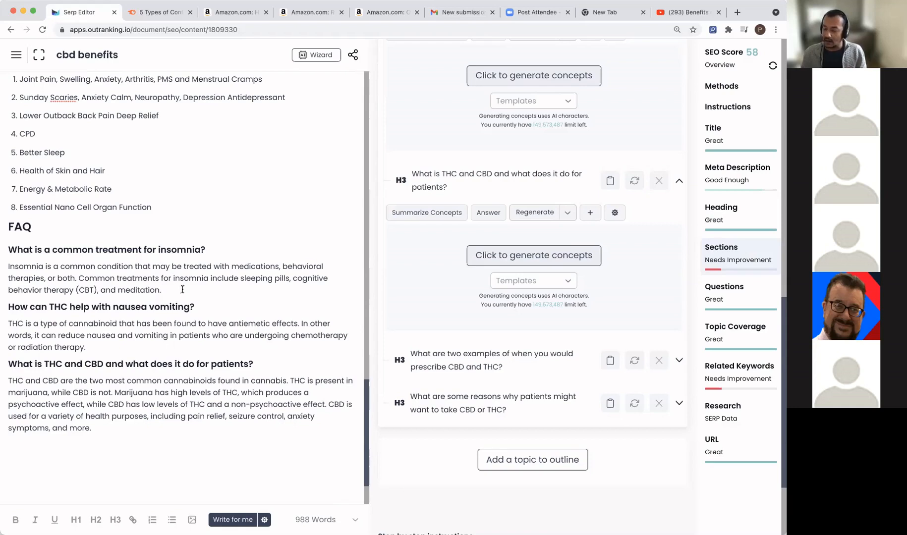
scroll(186, 358, down, 1)
click(185, 358)
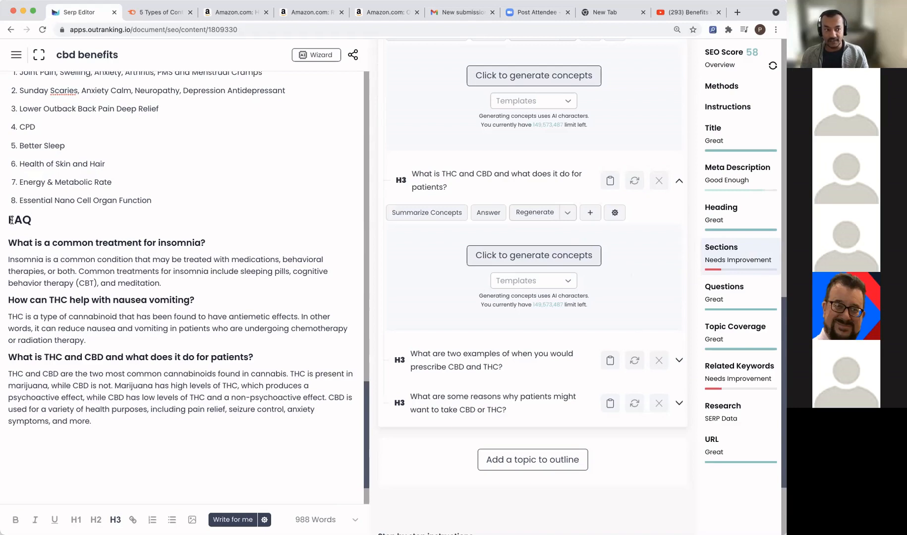
drag(9, 242, 94, 422)
key(BackSpace)
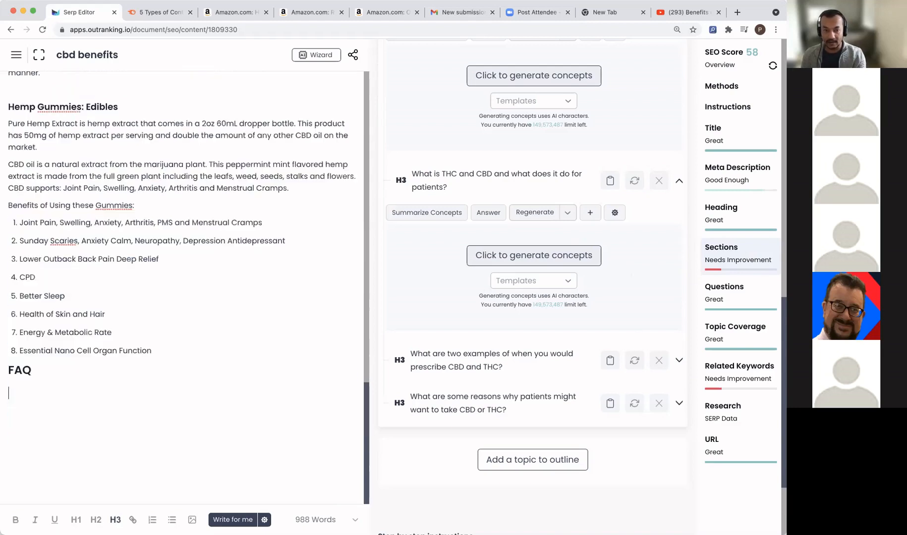
Step: Remove the Nalgesic and insomnia symptoms concepts from the FAQ outline section, and collapse its expanded questions and the section itself
scroll(590, 308, up, 10)
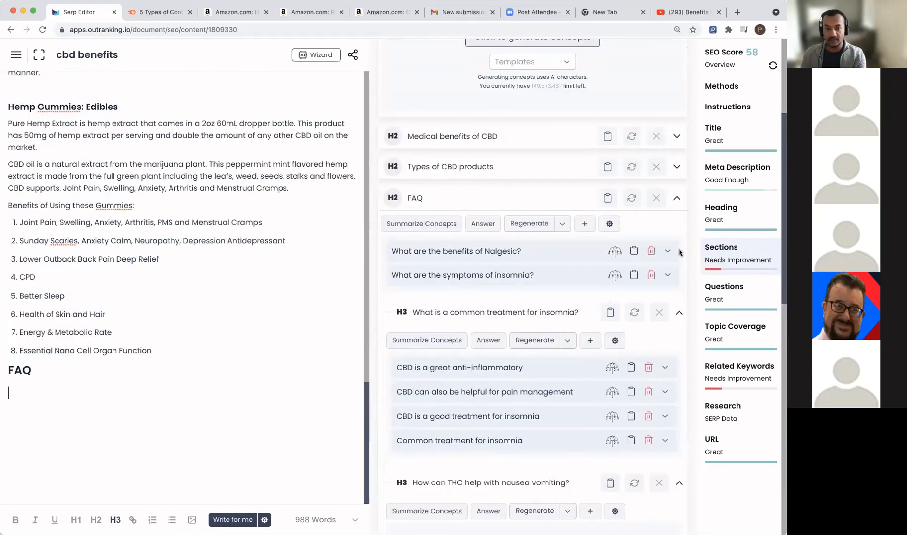
click(652, 251)
click(652, 251)
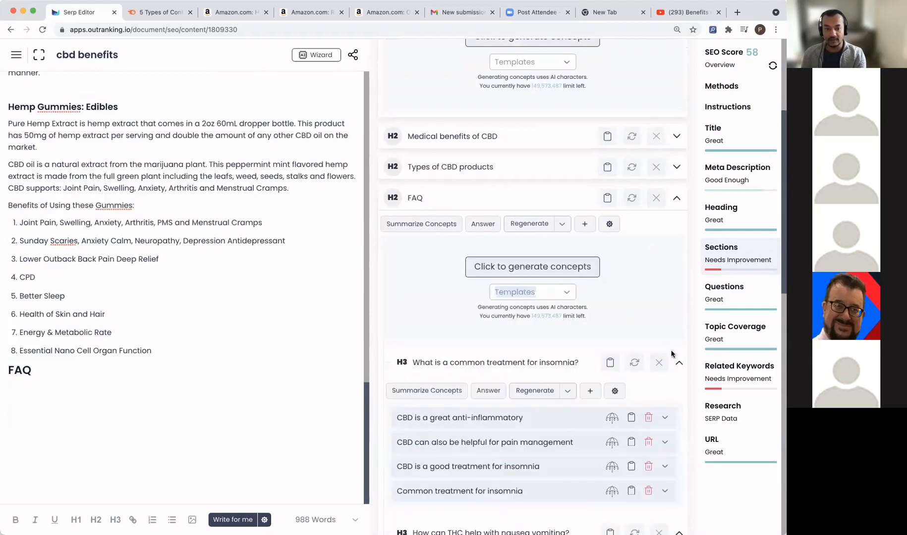
click(680, 366)
click(680, 397)
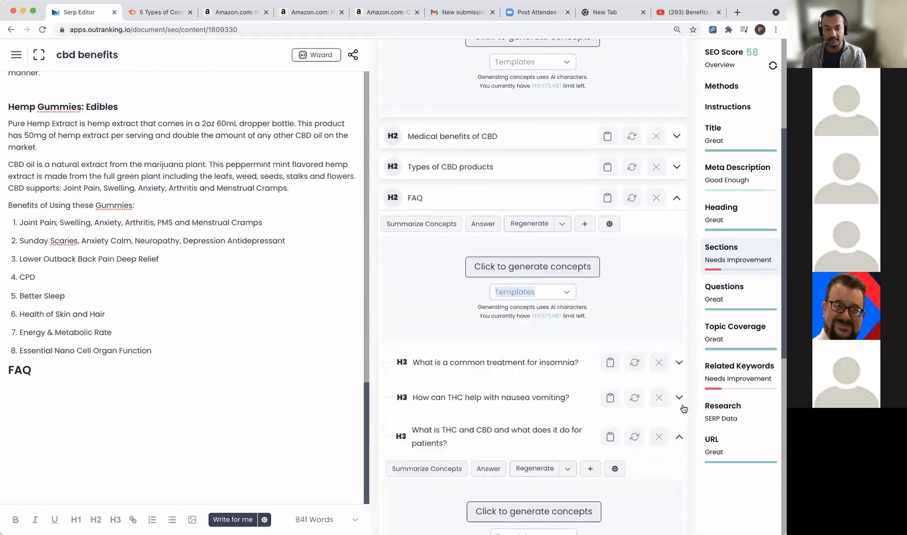
click(679, 437)
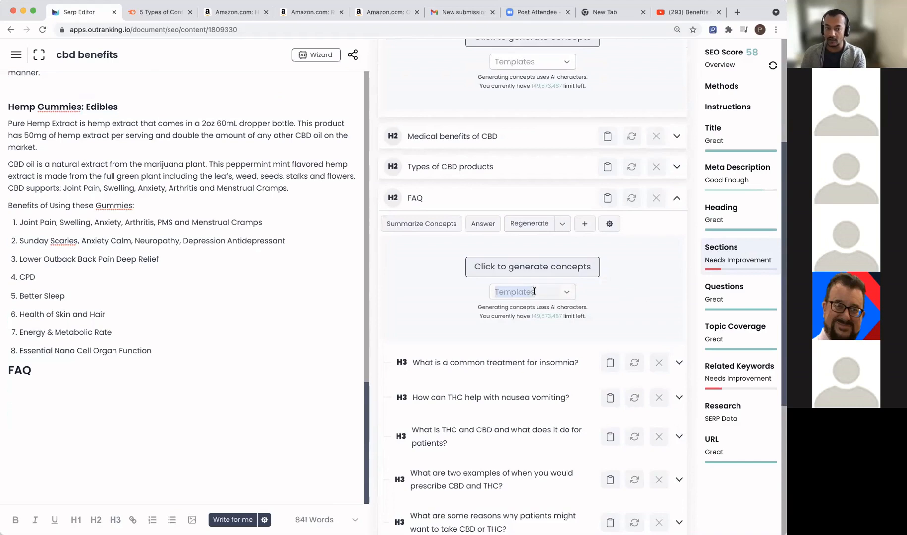
click(557, 248)
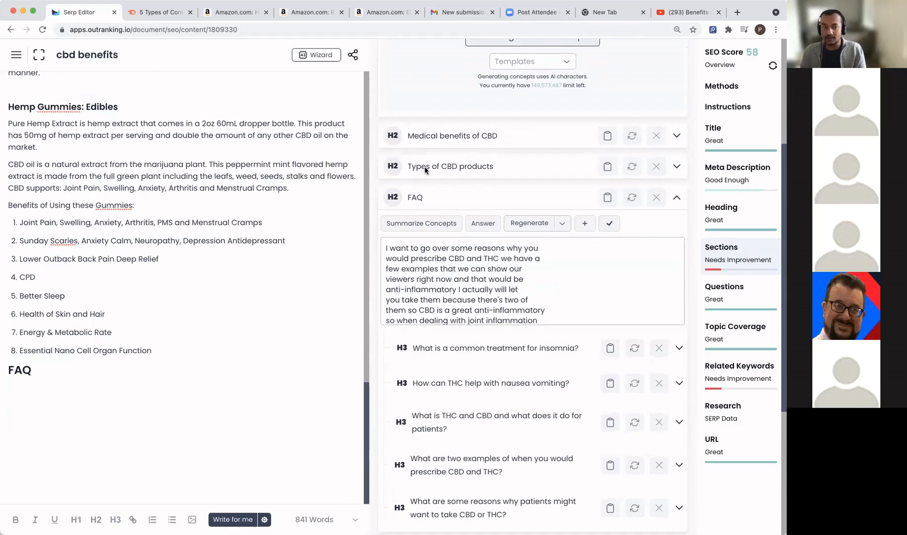
click(676, 197)
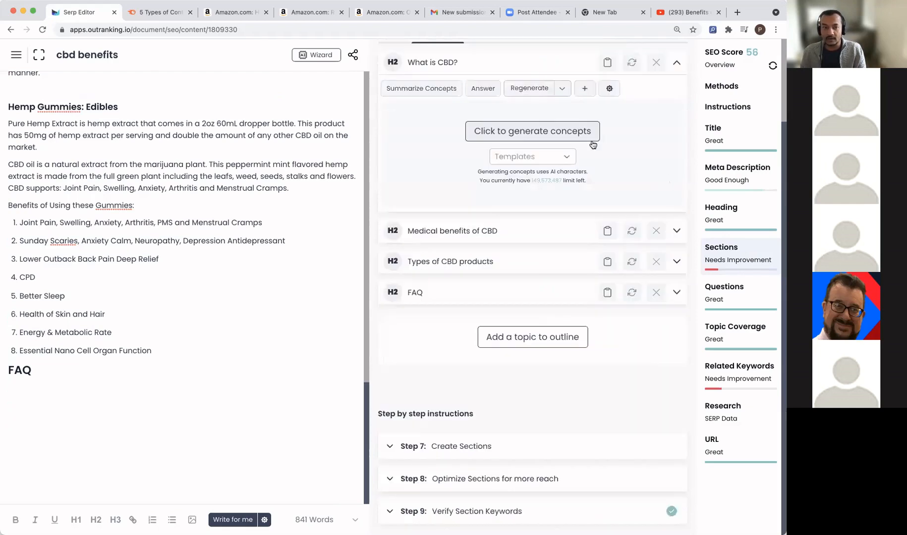
Step: Generate concepts for the "Medical benefits of CBD" outline section with the FAQ template
scroll(675, 193, up, 3)
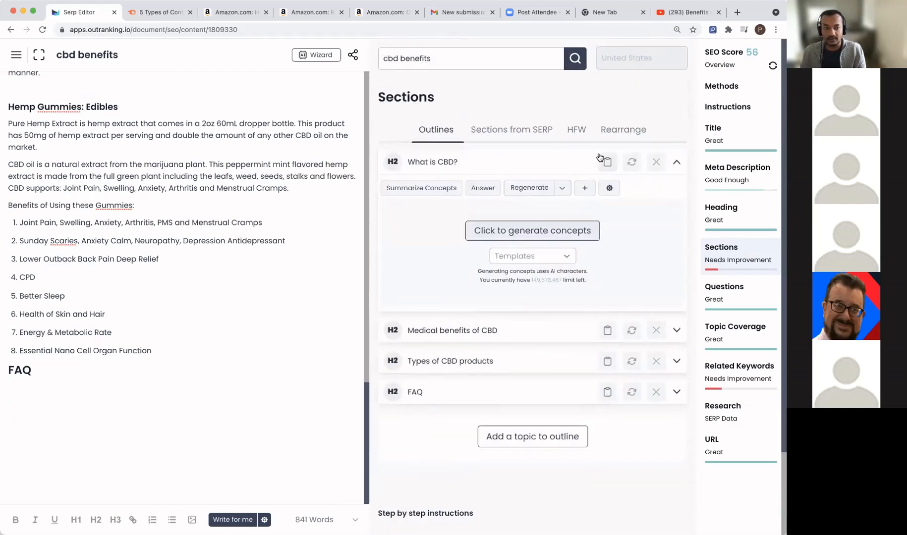
click(681, 330)
scroll(551, 293, down, 4)
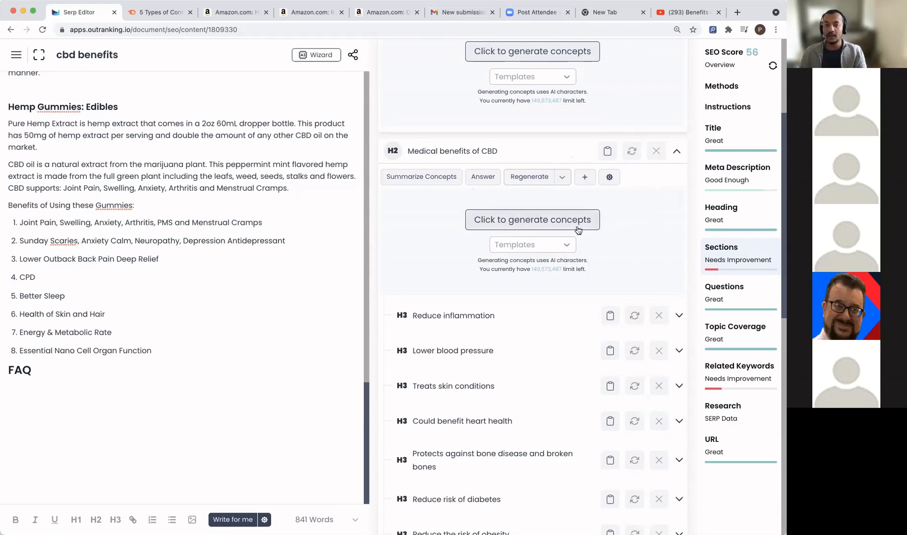
click(568, 246)
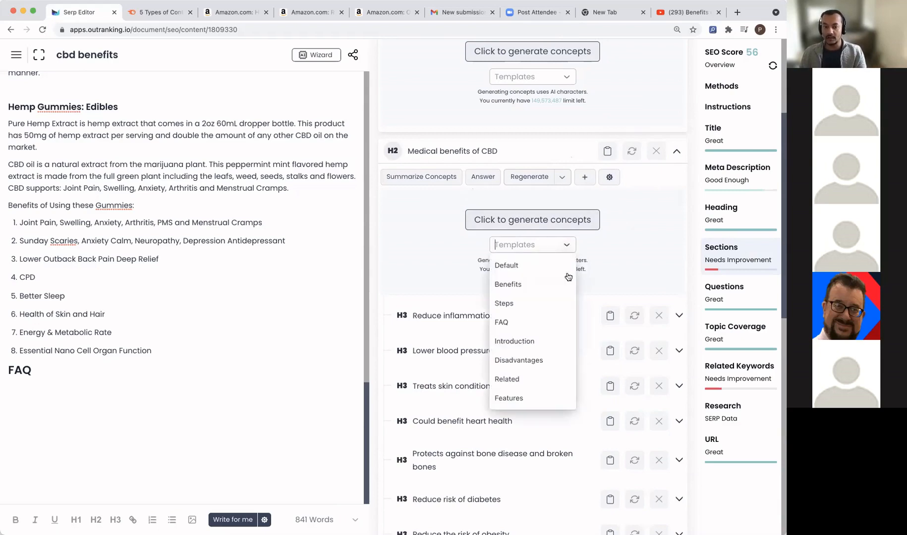
click(512, 327)
click(519, 229)
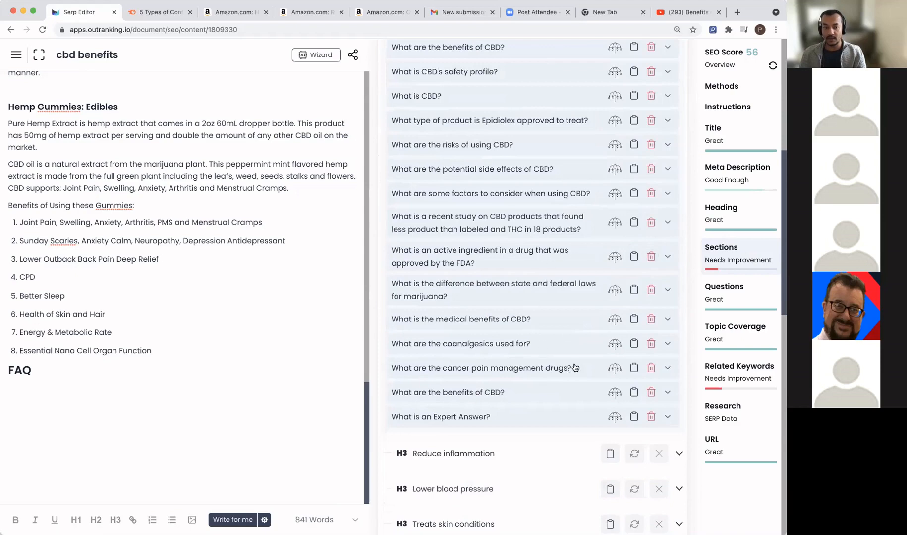
Step: Remove the "What is CBD?" question from the generated concepts under "Medical benefits of CBD" and review the remaining questions
scroll(545, 255, up, 3)
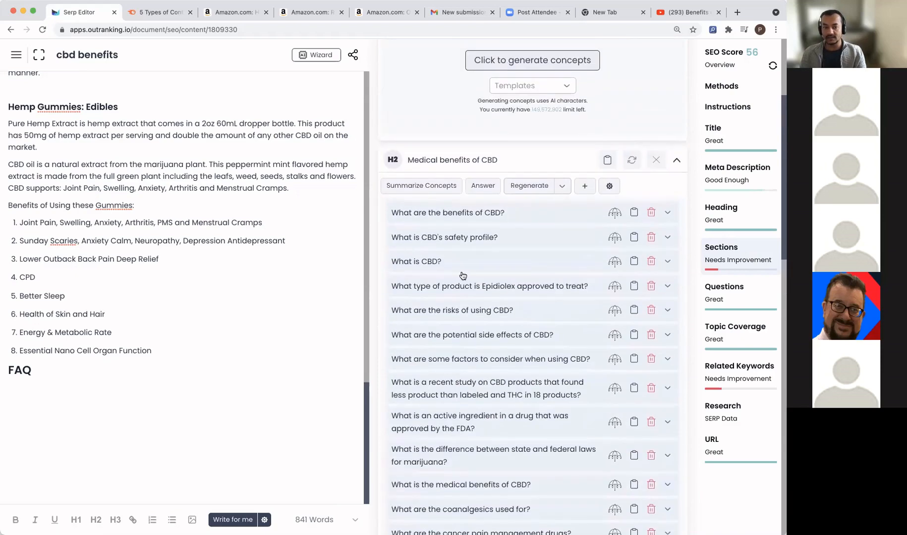
click(651, 261)
scroll(534, 305, down, 3)
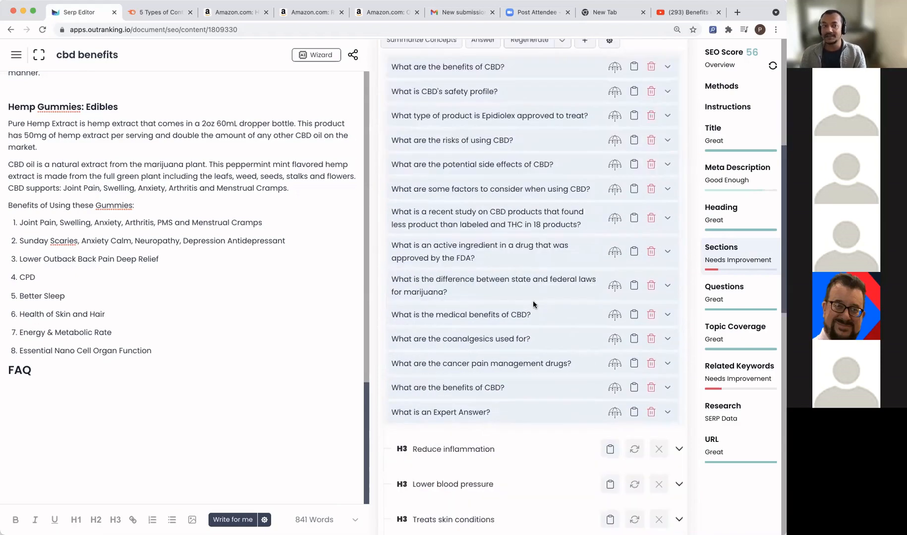
scroll(548, 293, up, 1)
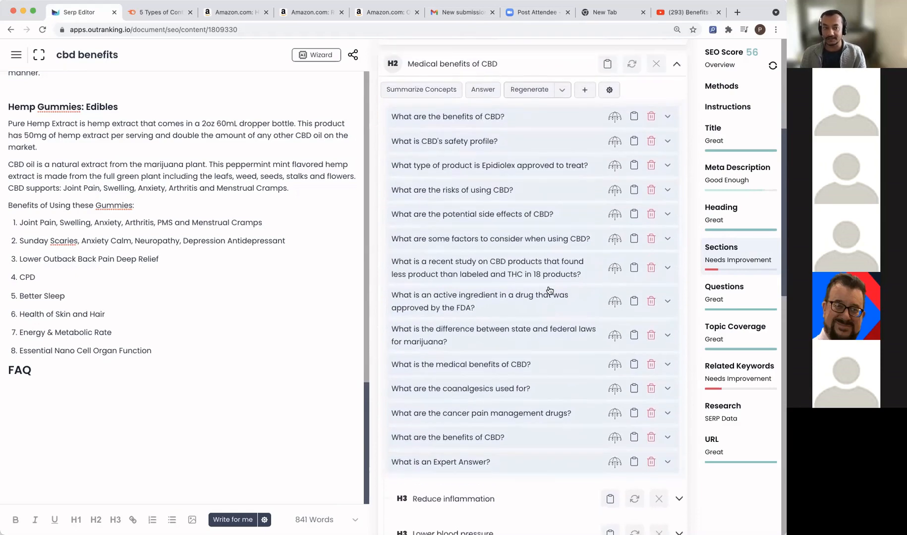
scroll(548, 290, down, 1)
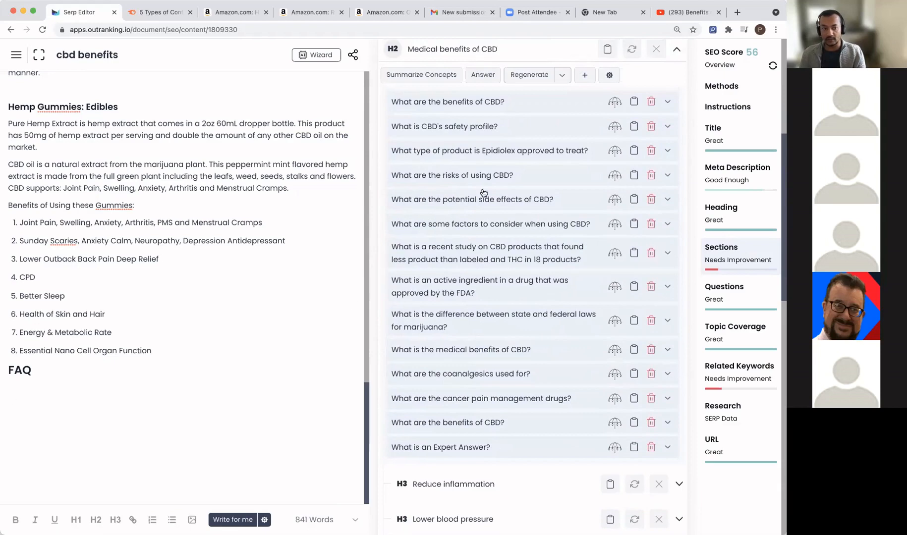
Step: Convert the first "What are the benefits of CBD?" concept to an H3 and view the source text behind it
click(668, 102)
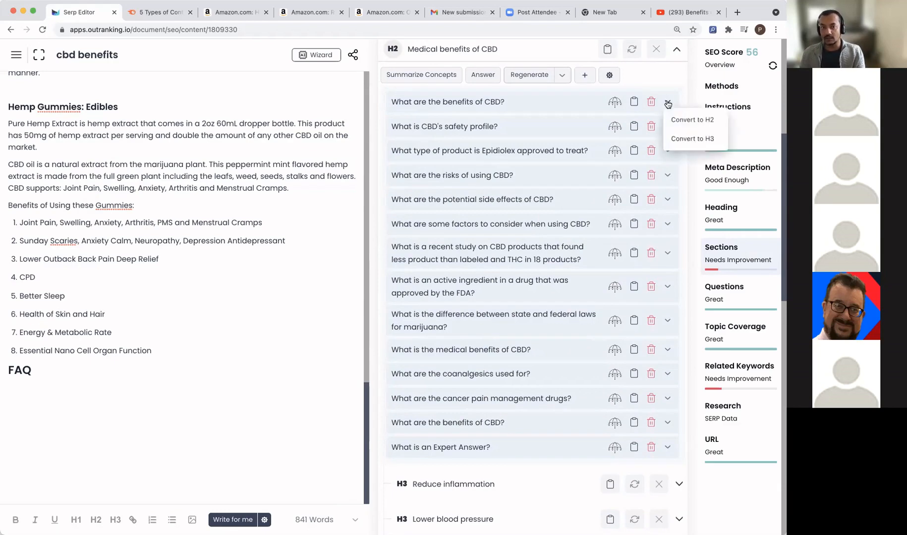
click(701, 139)
scroll(435, 358, down, 3)
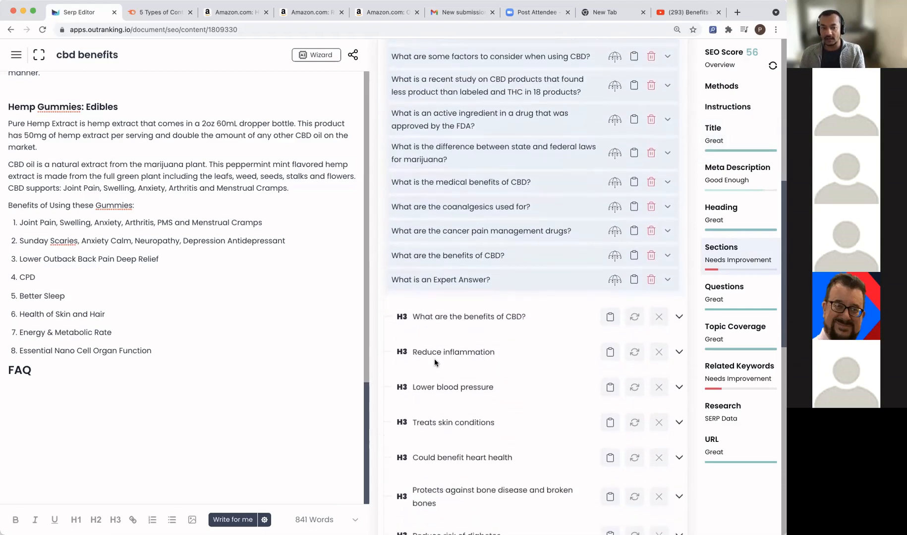
click(679, 312)
click(616, 341)
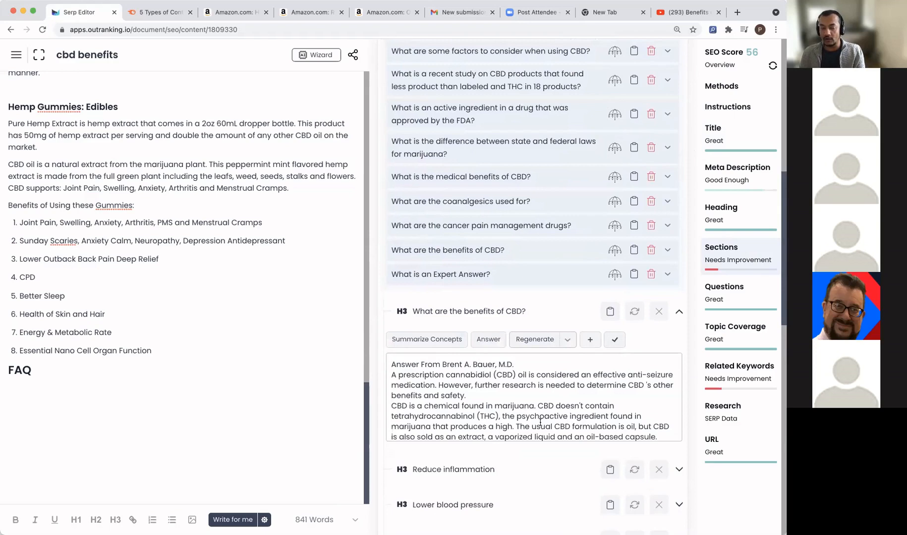
click(616, 340)
click(617, 342)
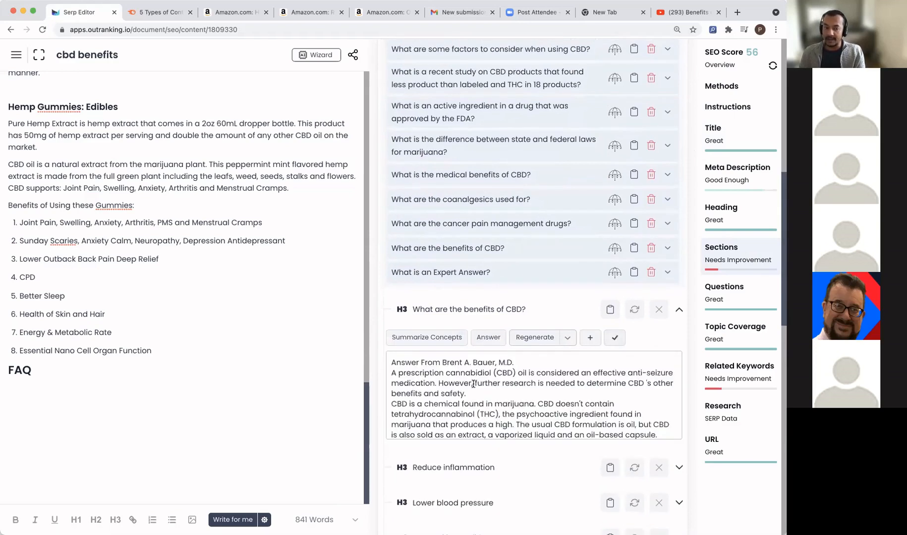
click(614, 338)
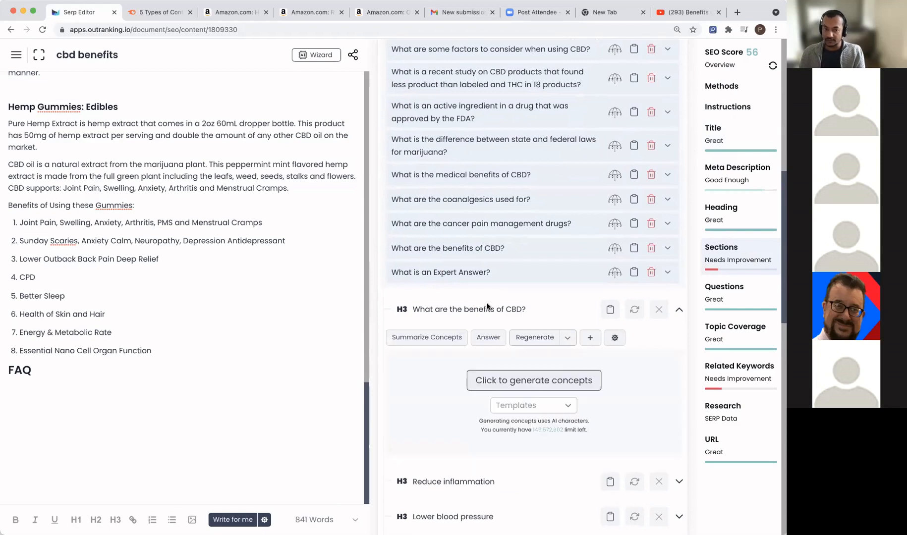
Step: Choose the Related template for the "What are the benefits of CBD?" H3, then remove that H3 from the outline
click(570, 407)
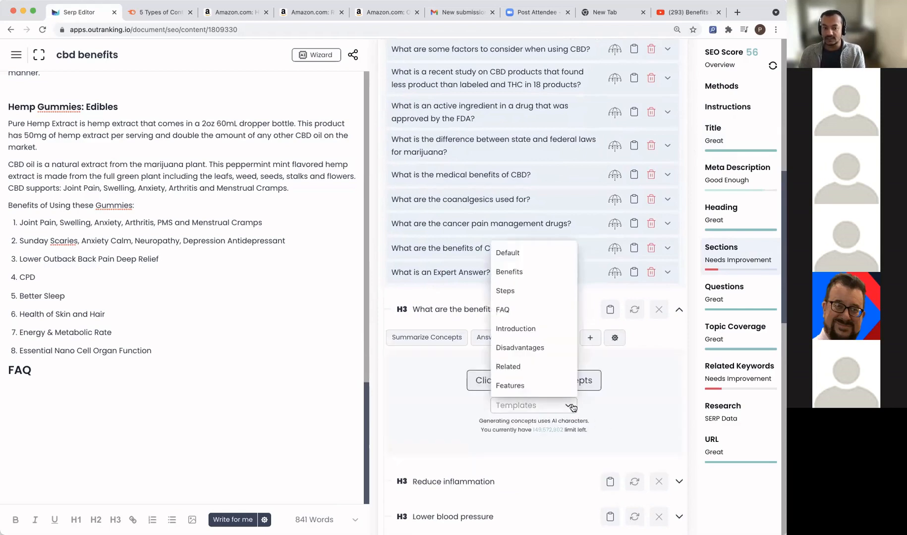
click(545, 367)
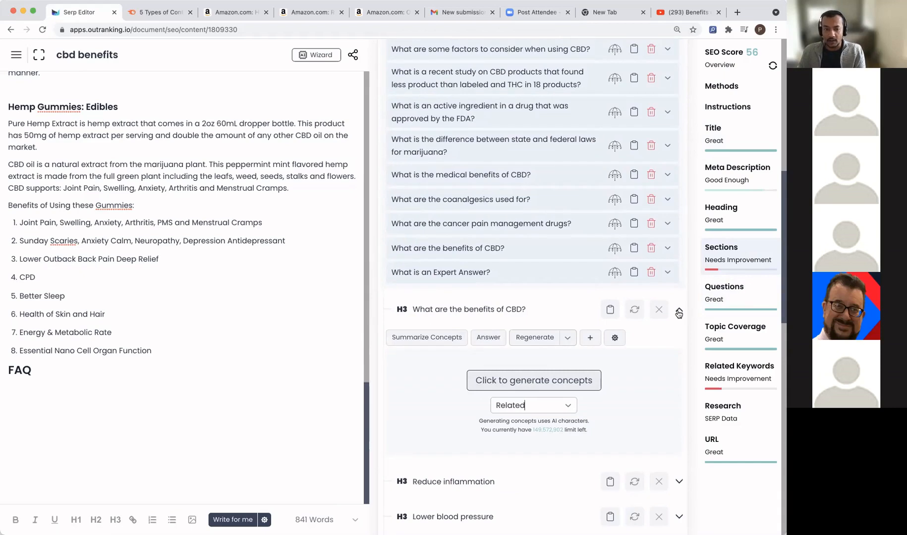
click(660, 311)
scroll(530, 272, up, 2)
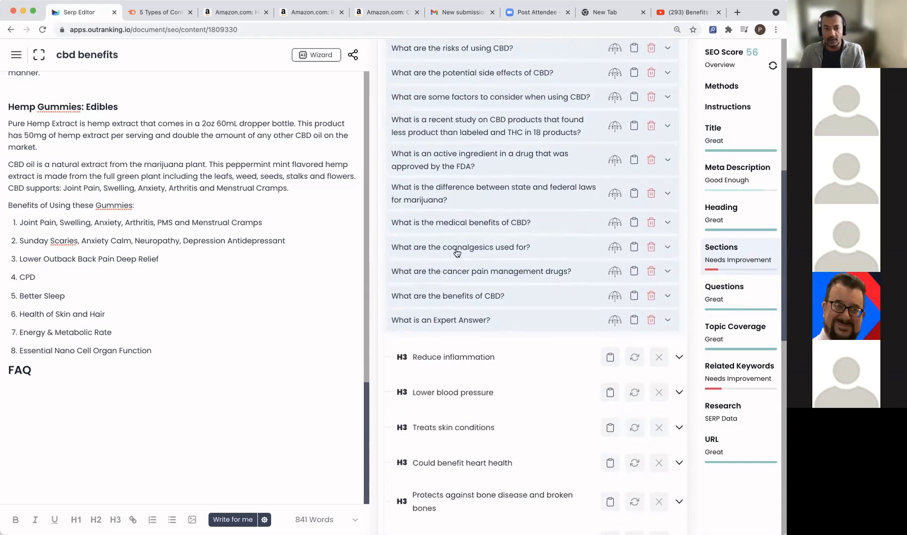
Step: Convert the "What are the coanalgesics used for?" concept to an H3 and generate its concepts with the Related template
click(666, 248)
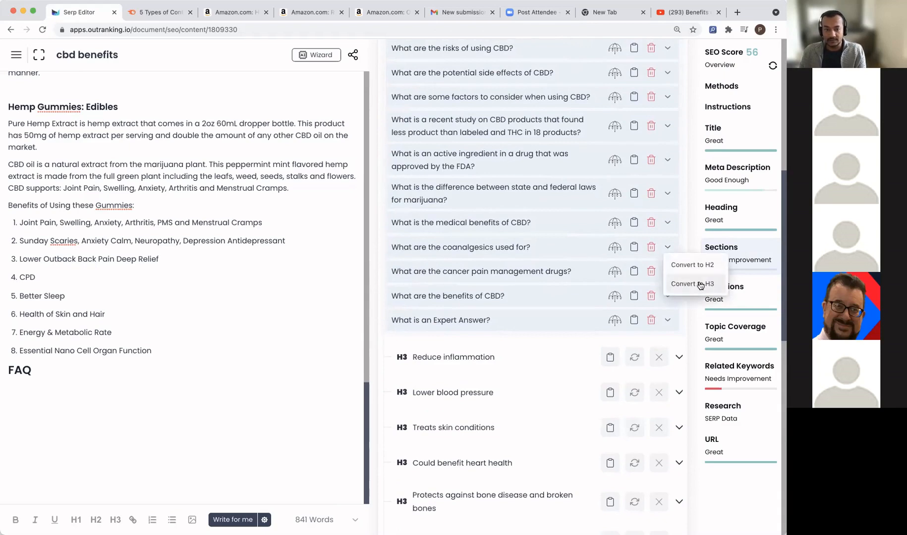
click(699, 285)
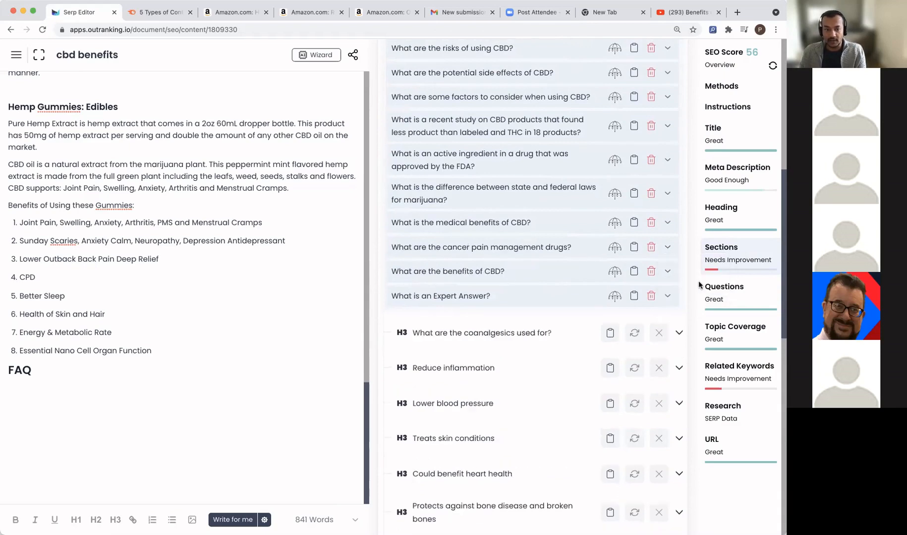
click(681, 334)
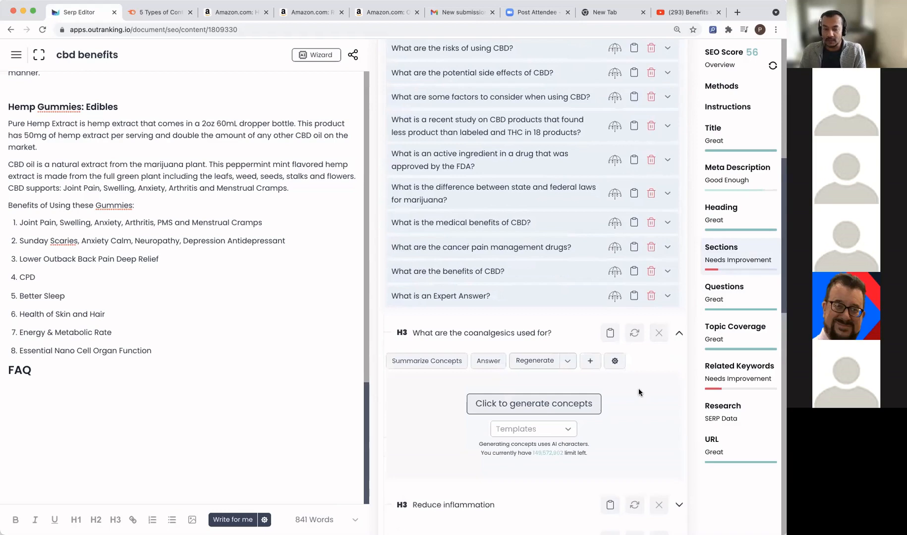
click(569, 429)
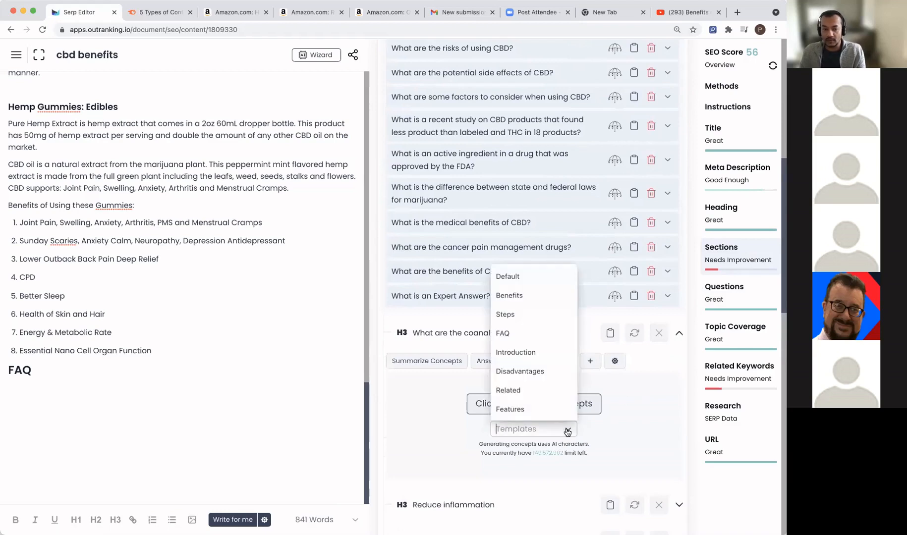
click(540, 394)
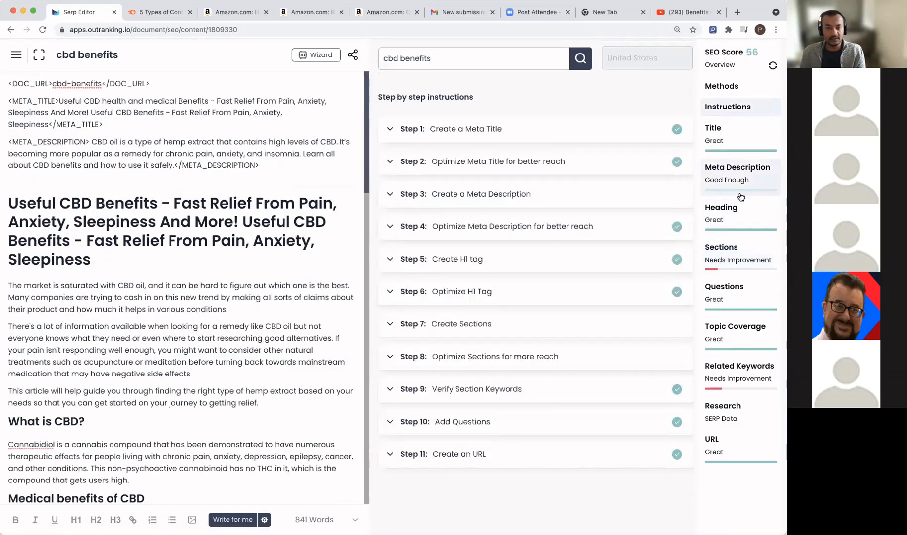
Step: Reopen the Sections outline and view the concepts generated for "What are the coanalgesics used for?" under "Medical benefits of CBD"
click(736, 267)
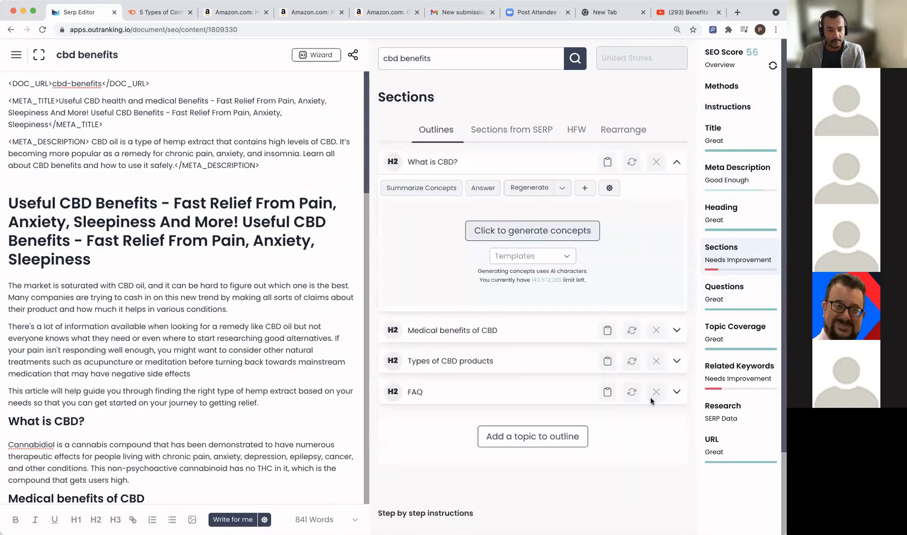
click(676, 331)
scroll(629, 335, down, 9)
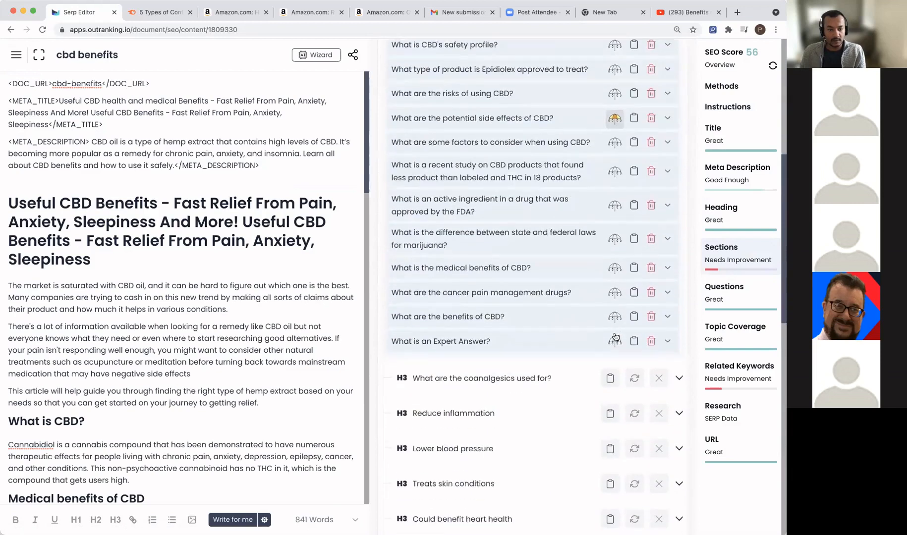
click(680, 265)
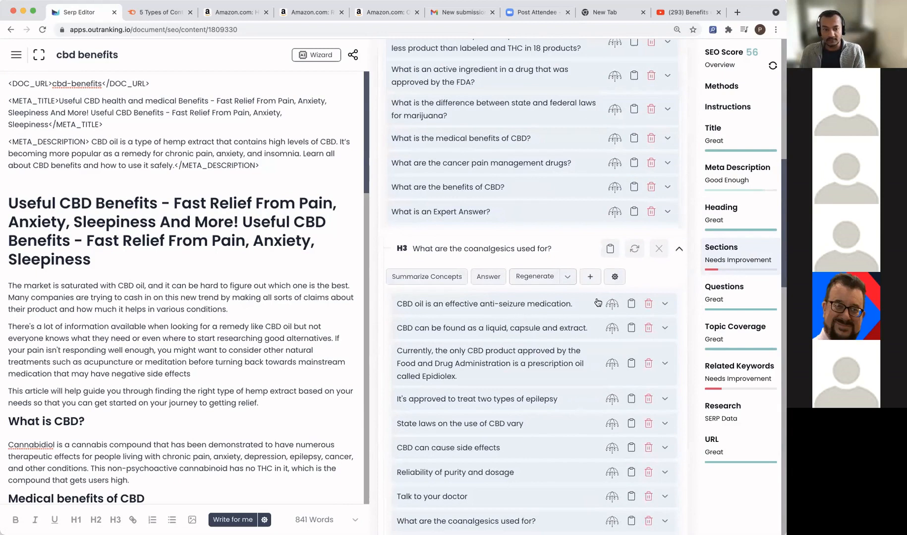
Step: Select the anti-seizure medication concept and the liquid, capsule and extract concept under the "What are the coanalgesics used for?" H3
scroll(550, 385, down, 3)
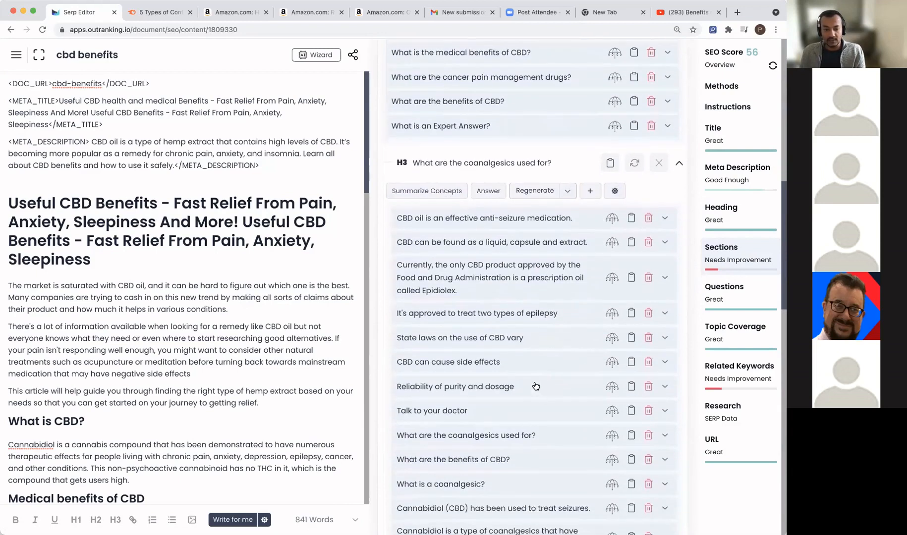
scroll(538, 383, down, 5)
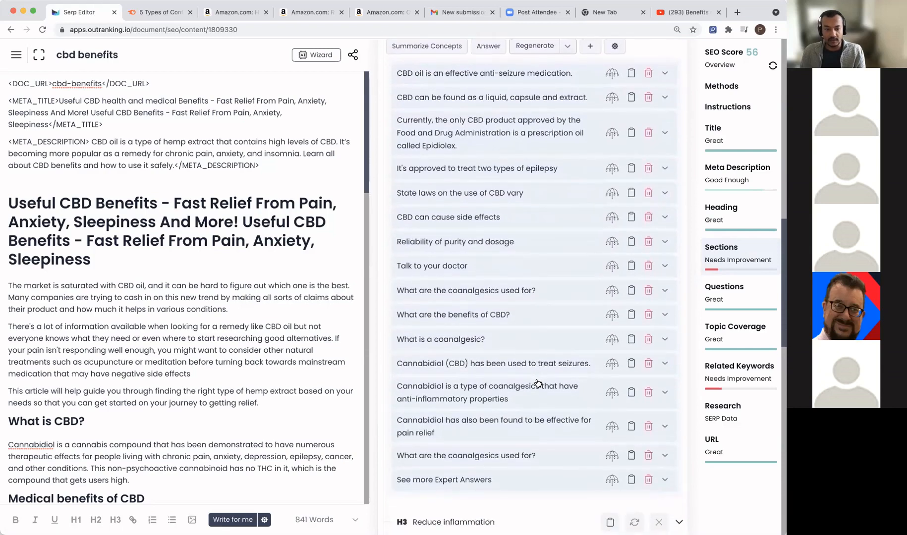
scroll(549, 448, up, 3)
click(612, 161)
click(612, 185)
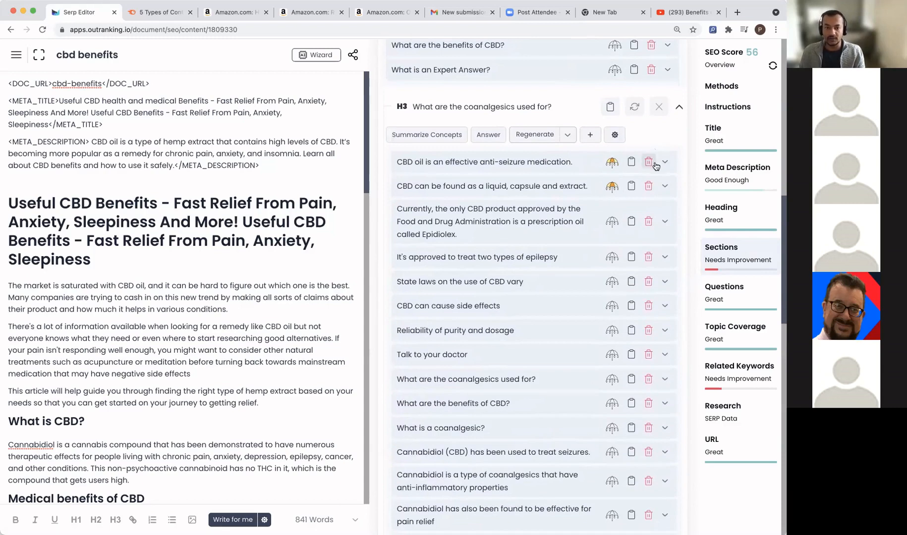
Step: Insert the "What are the coanalgesics used for?" H3 below the FAQ heading in the article and generate its answer
scroll(207, 310, down, 15)
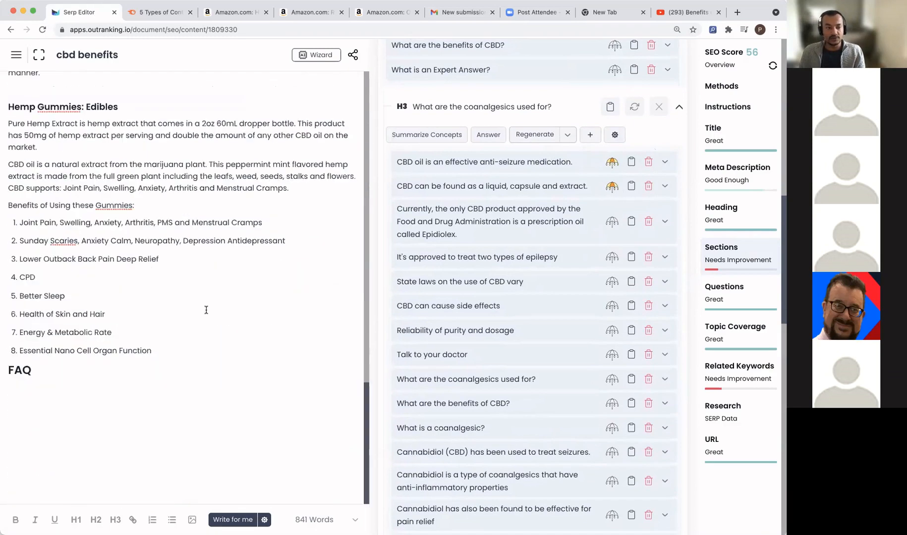
click(32, 371)
key(Return)
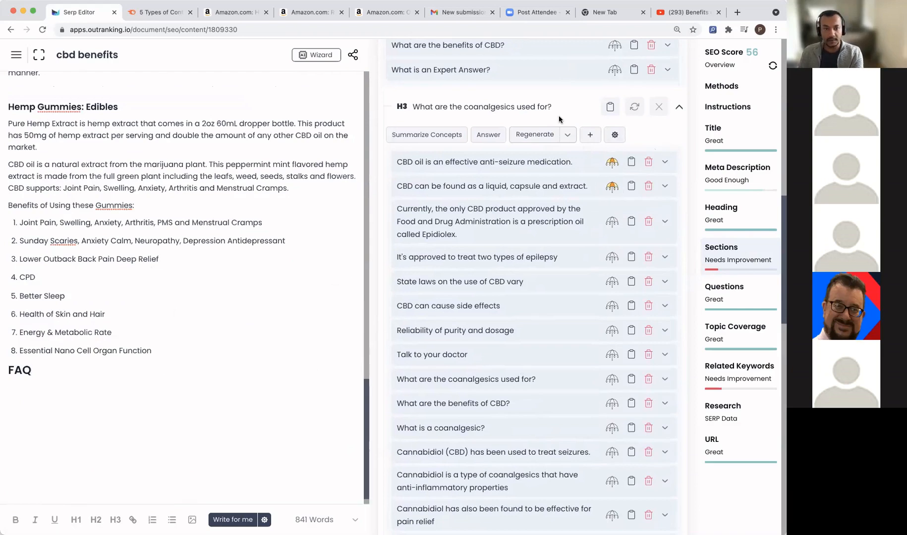
click(610, 108)
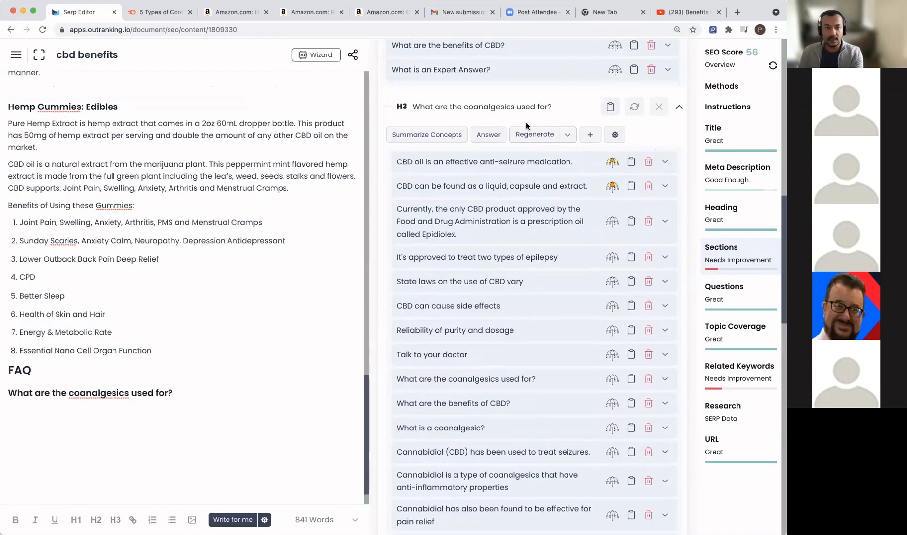
click(485, 135)
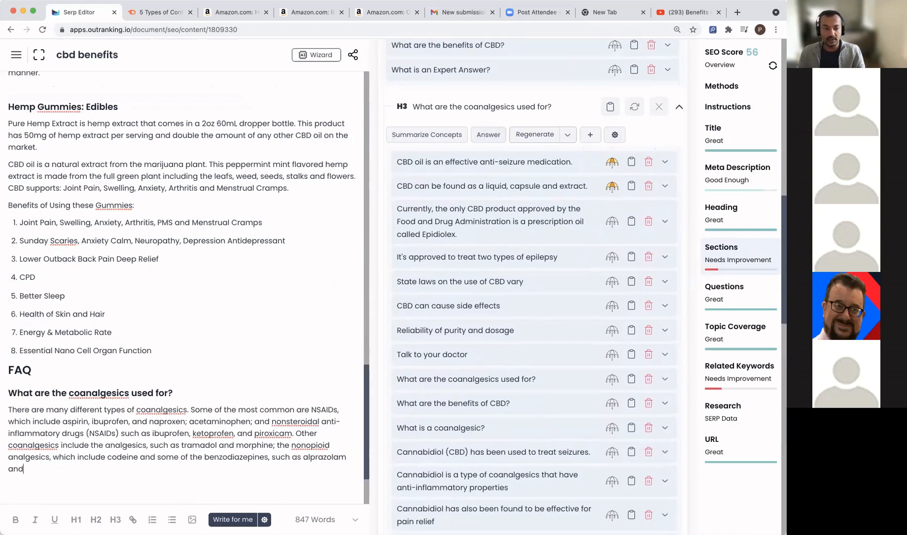
Step: Try to continue the coanalgesics answer with Write for me and delete the repeated paragraph
click(264, 520)
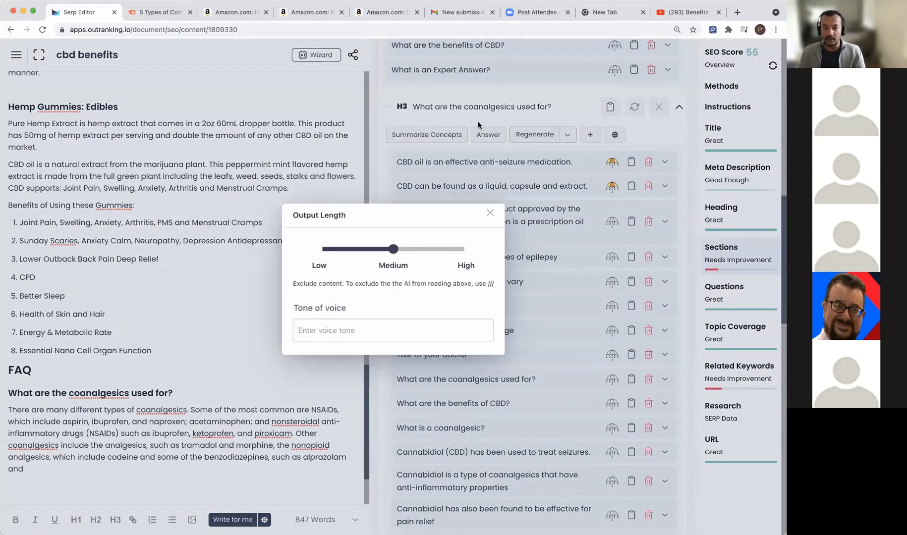
click(490, 214)
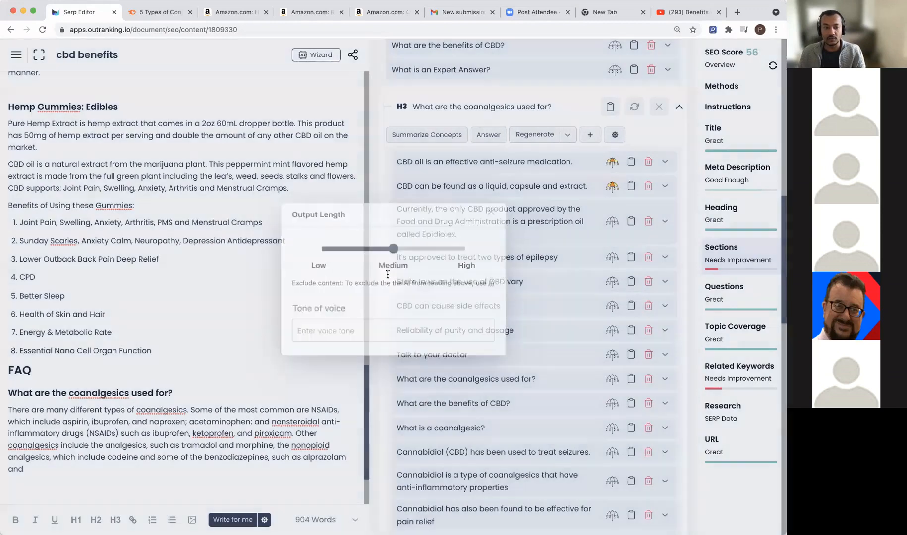
click(232, 519)
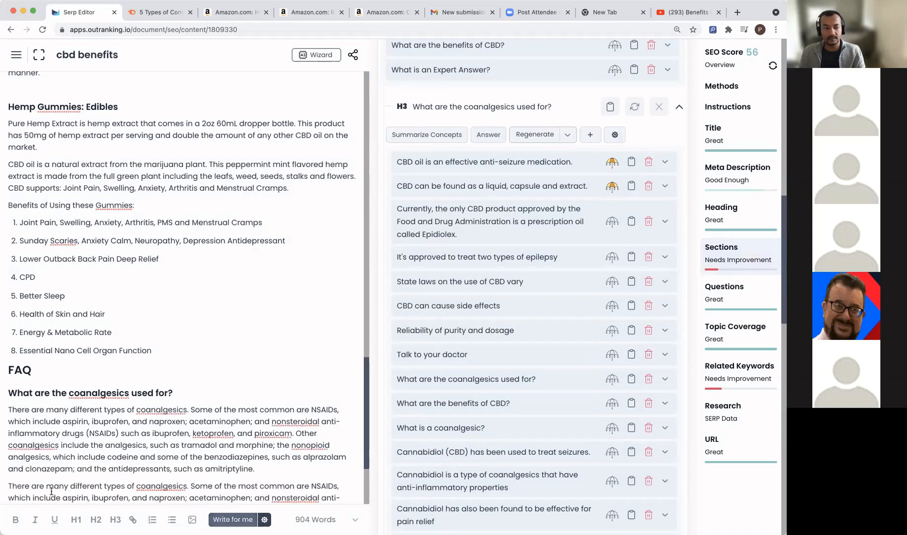
scroll(161, 431, down, 3)
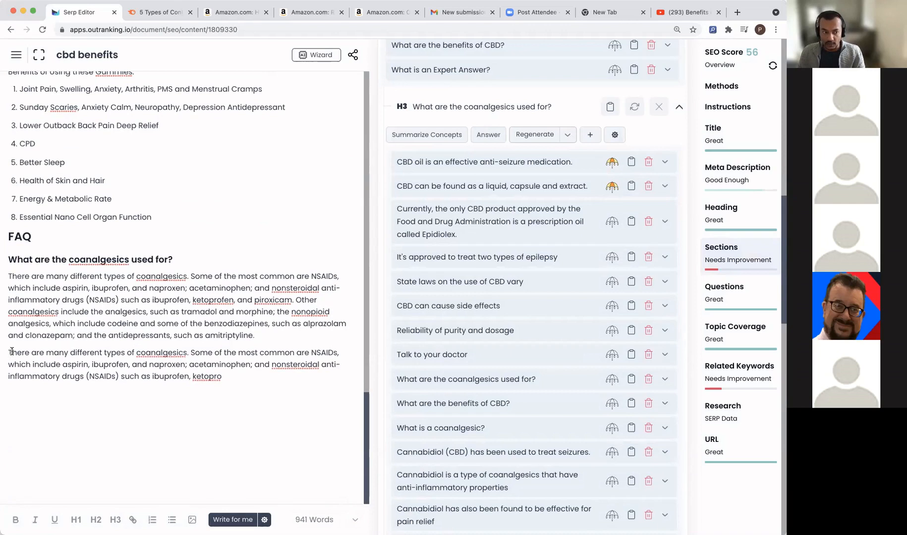
drag(8, 355, 242, 391)
key(BackSpace)
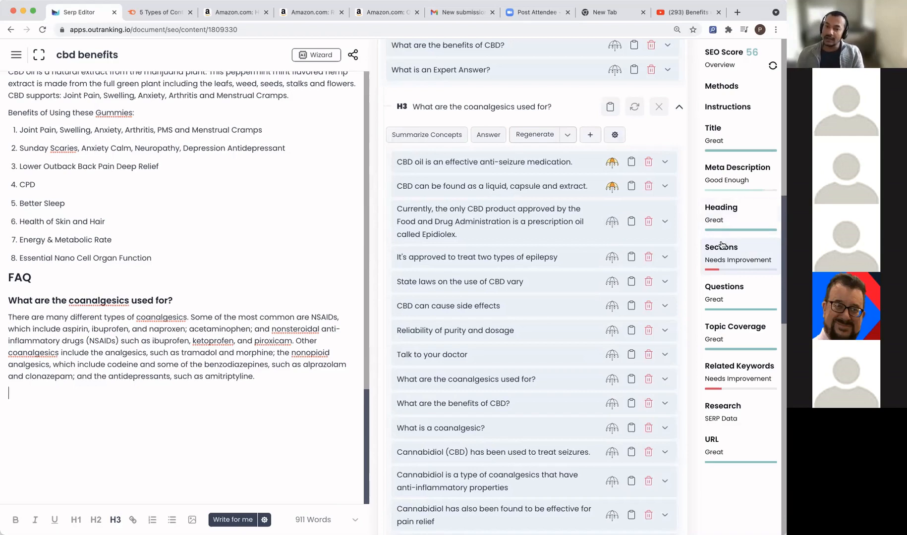
Step: Open the related keywords list for "cbd benefits"
click(741, 373)
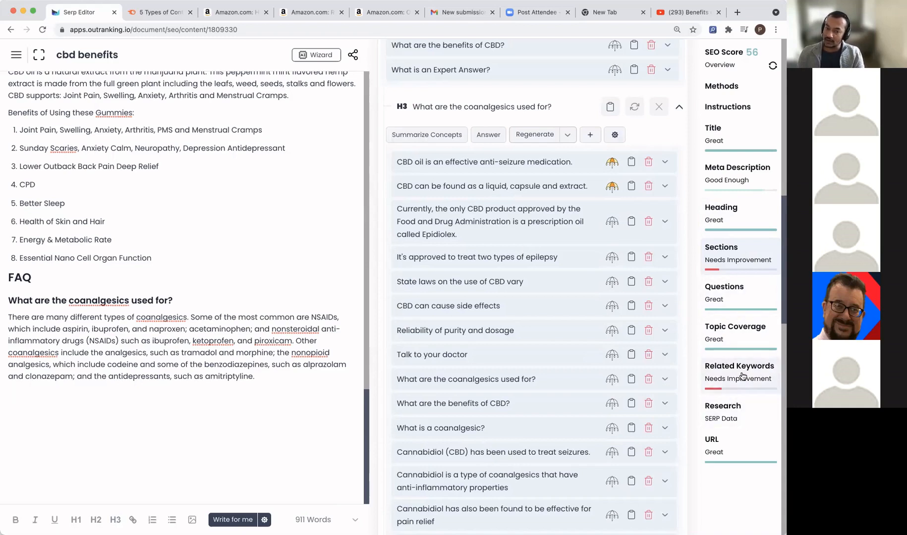
scroll(510, 252, up, 2)
scroll(509, 251, up, 10)
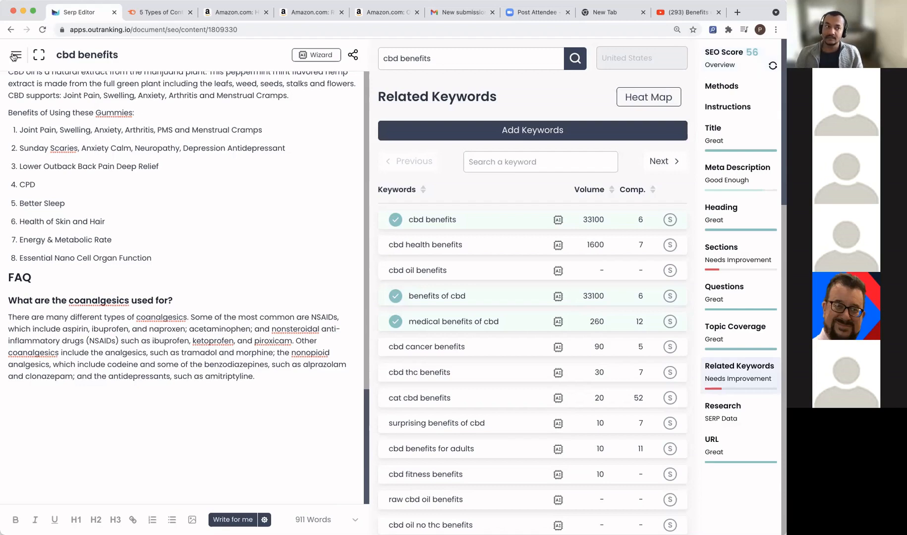
click(17, 58)
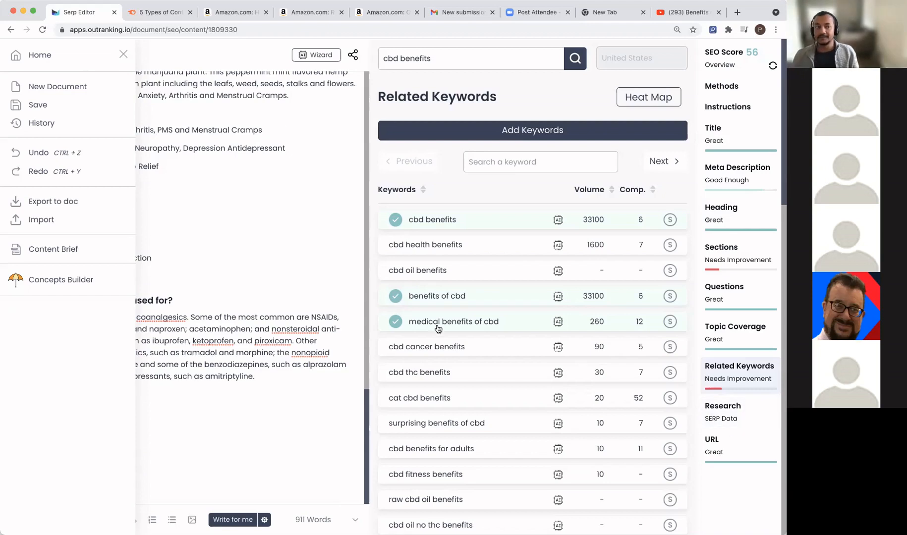
click(319, 263)
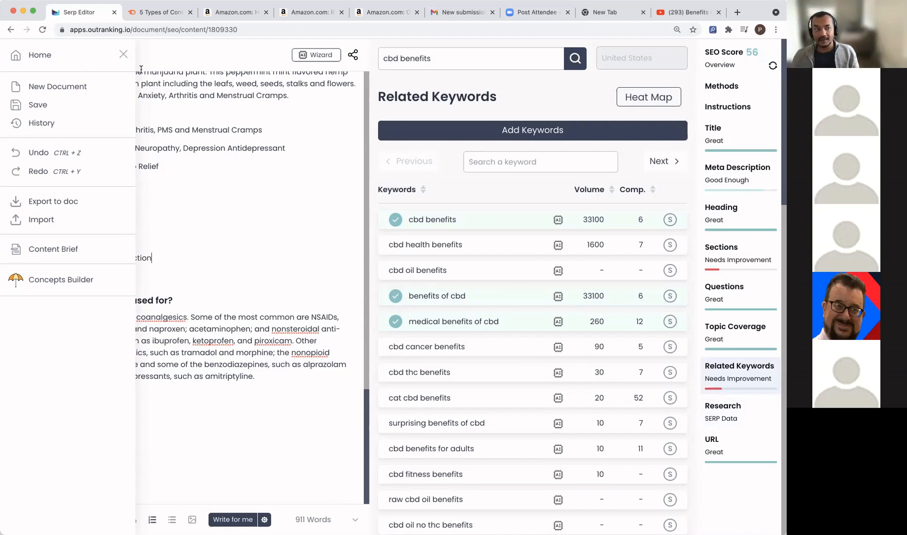
click(123, 55)
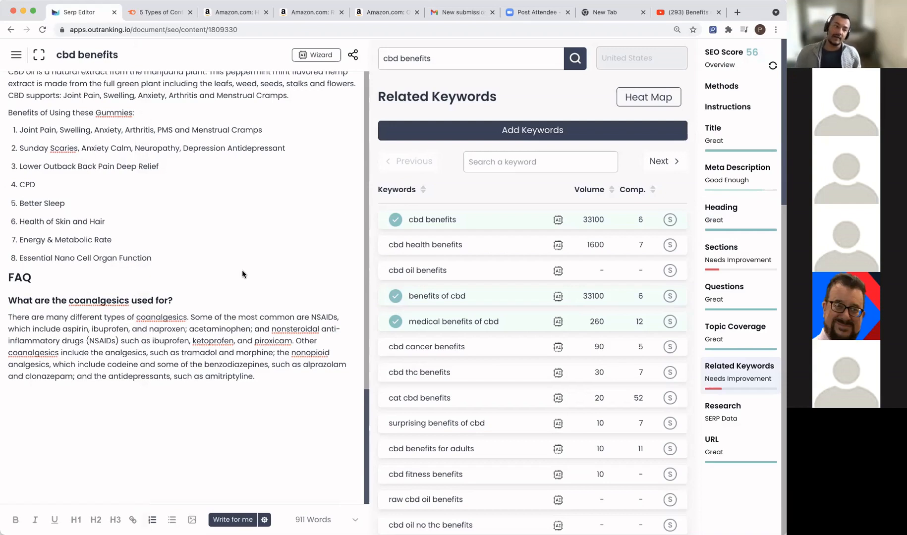
click(221, 298)
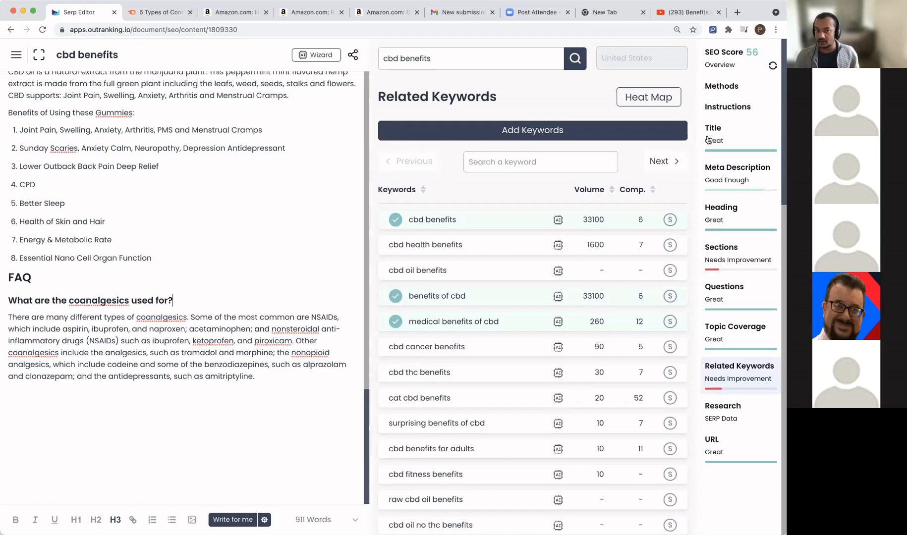
Step: Look through the added methods, start a new method and name it "My Brief"
click(726, 87)
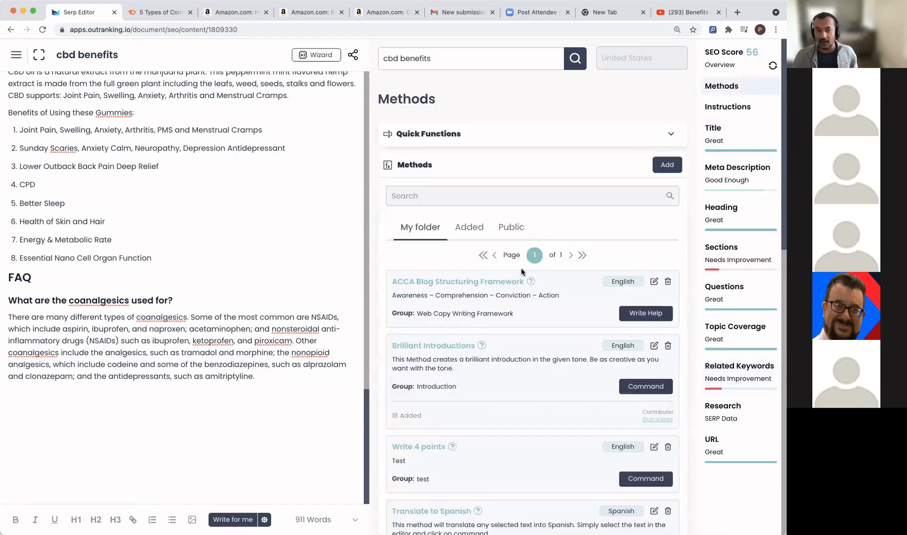
click(466, 229)
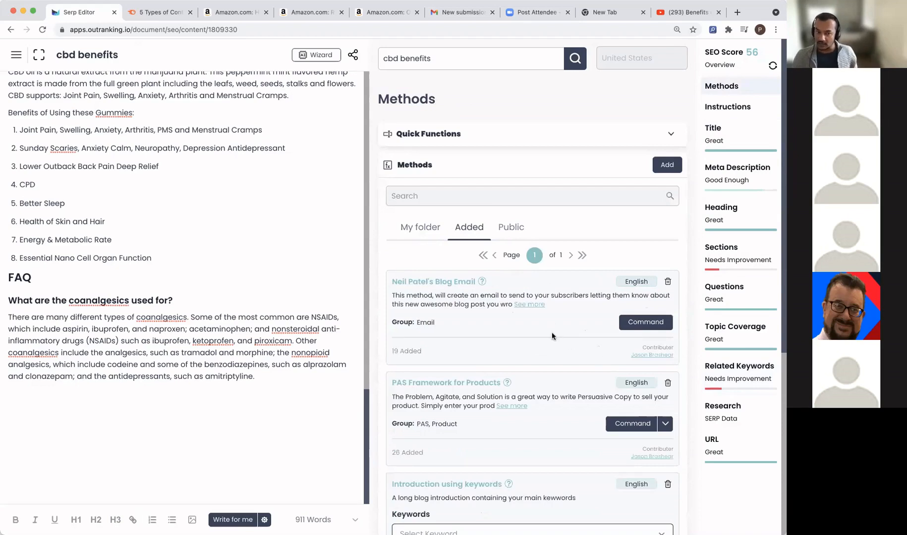
click(669, 171)
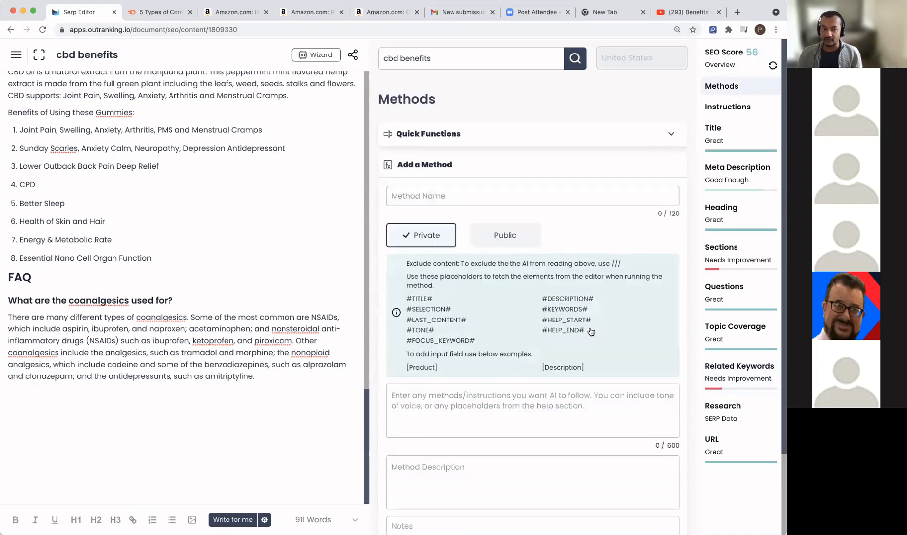
scroll(599, 337, down, 2)
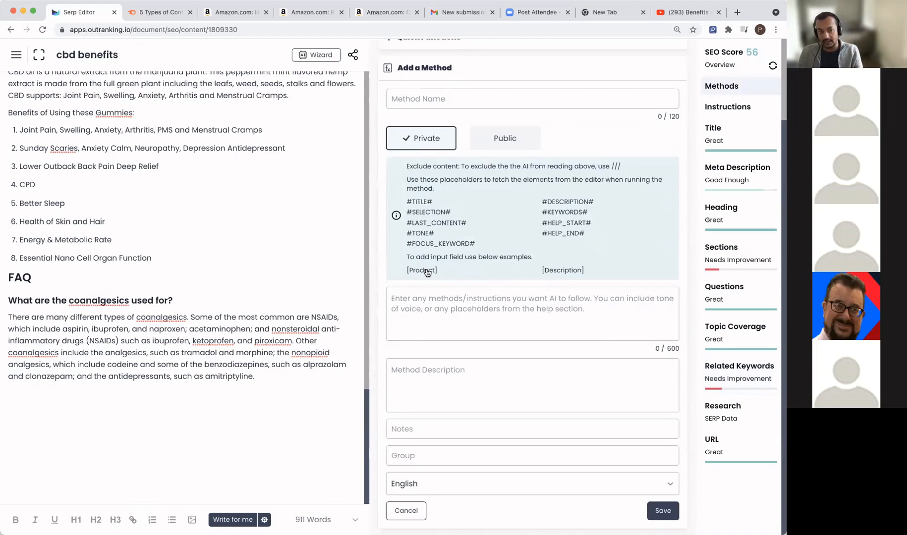
click(417, 97)
text(Brief)
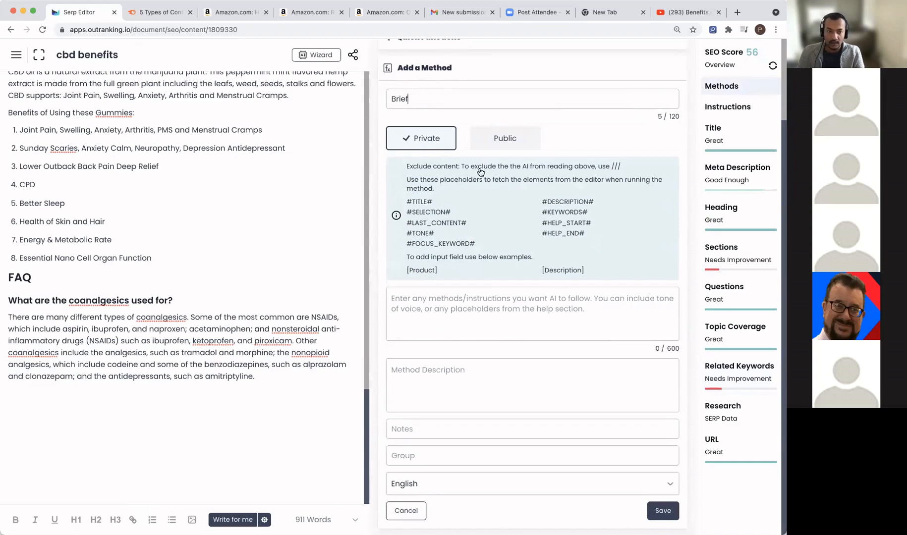
click(392, 100)
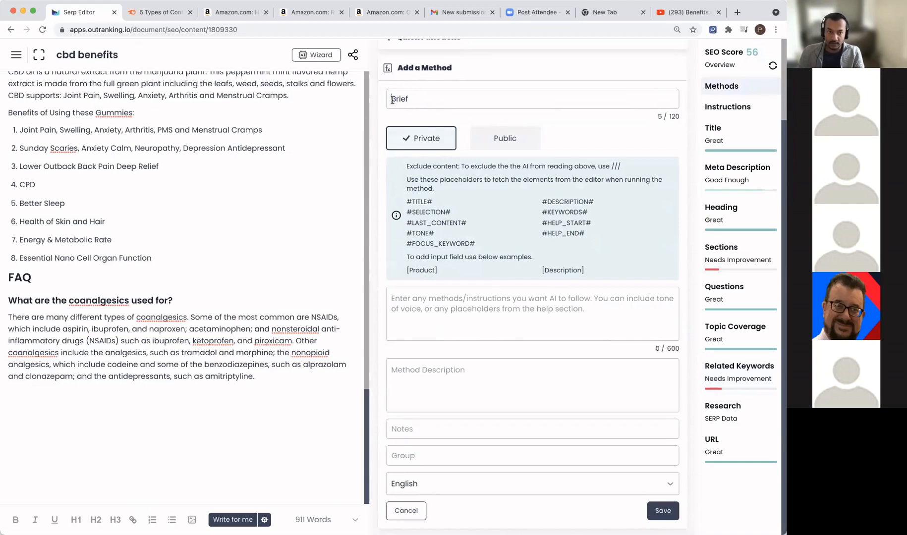
text(My)
Step: Begin the method instructions with "To write recipe follow this steps:", correct the spelling of "recipe", and start a numbered line
click(505, 303)
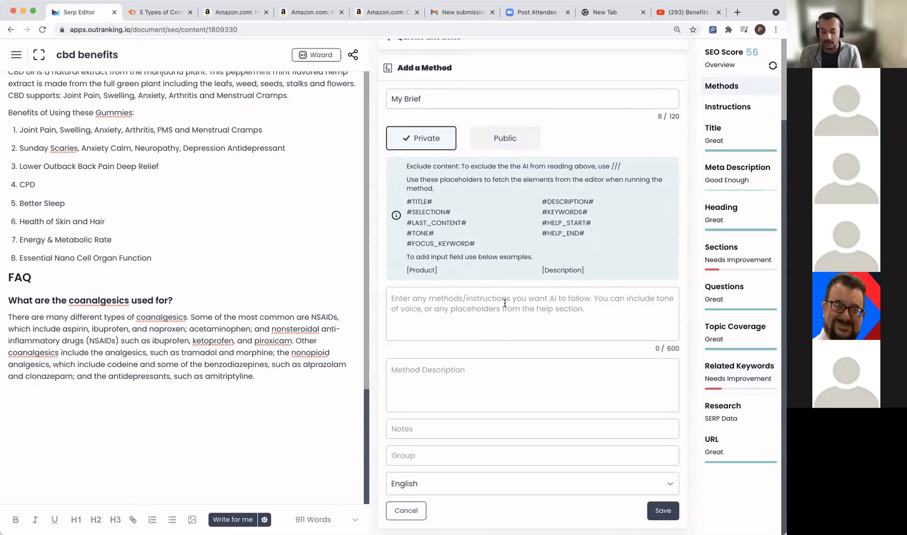
text(To write recipie follow this steps:)
key(Return)
text(1:)
key(Return)
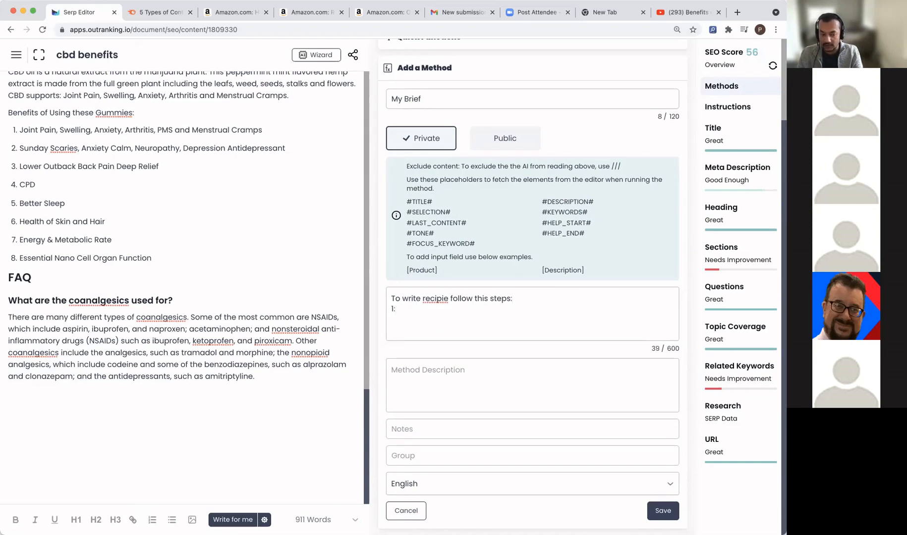
key(BackSpace)
key(BackSpace)
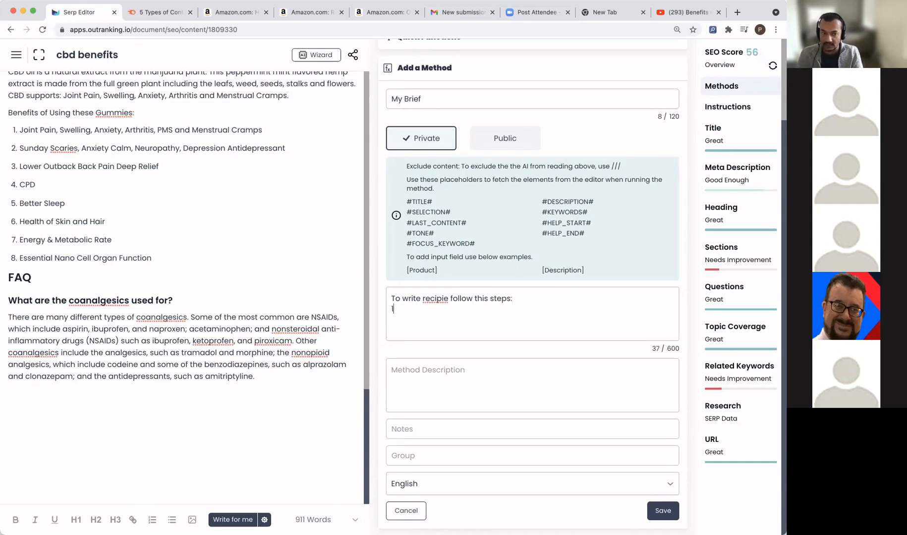
right_click(446, 301)
click(451, 305)
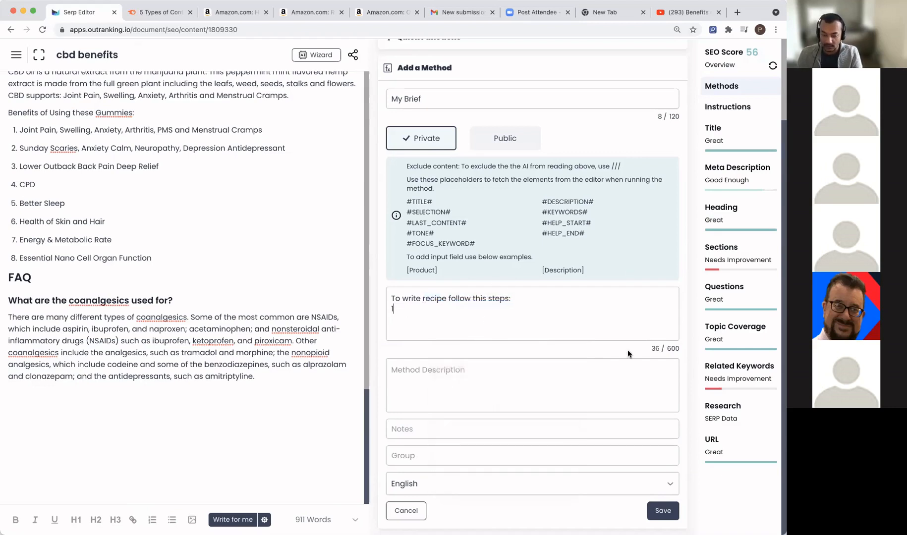
Step: Complete the numbered instruction list with "1. Ingridients", "2. Instructions" and "3. Tips"
text(. Ingridients)
key(Return)
text(2)
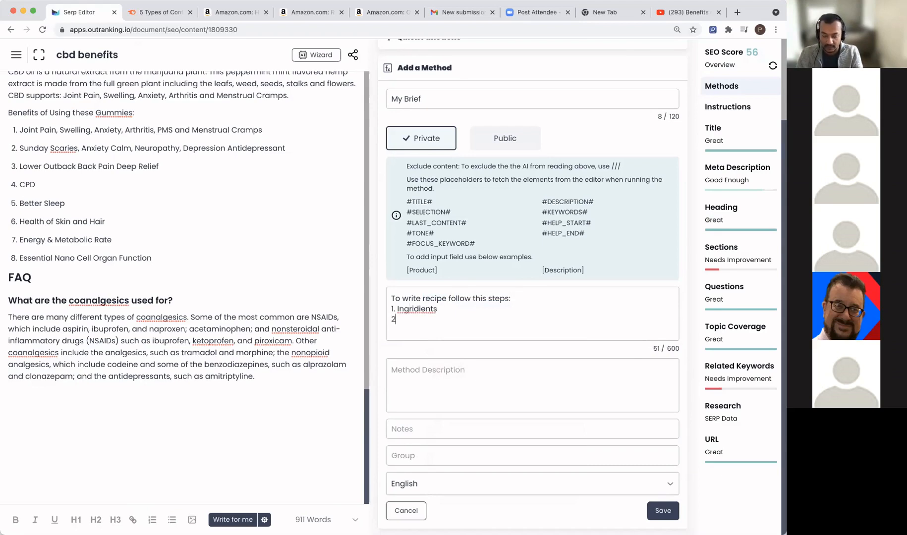
text(.)
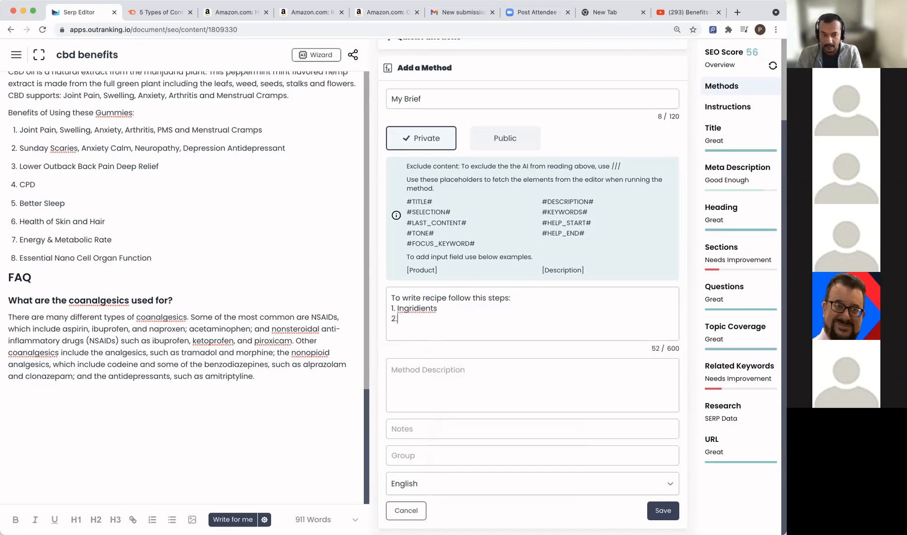
text( Instructi)
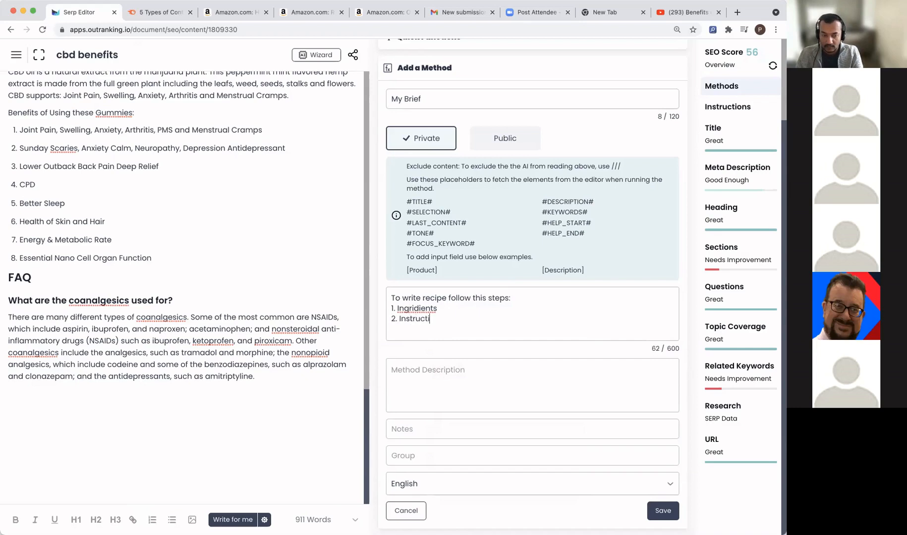
text(ons3. )
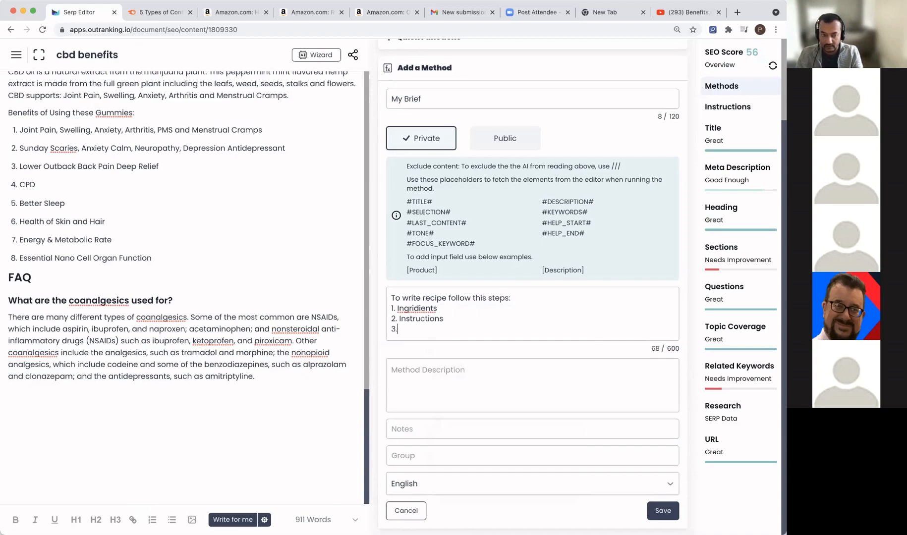
text(Topic)
key(BackSpace)
key(BackSpace)
key(BackSpace)
key(BackSpace)
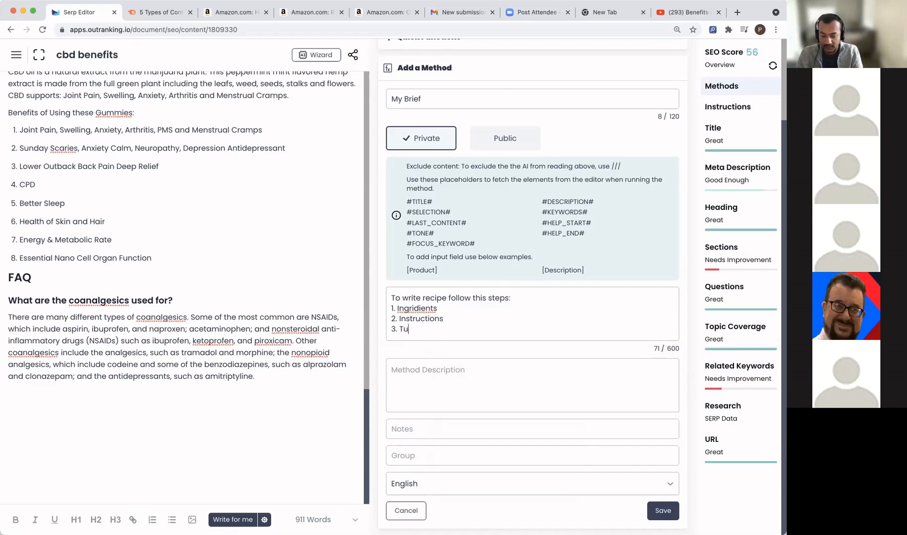
text(ips)
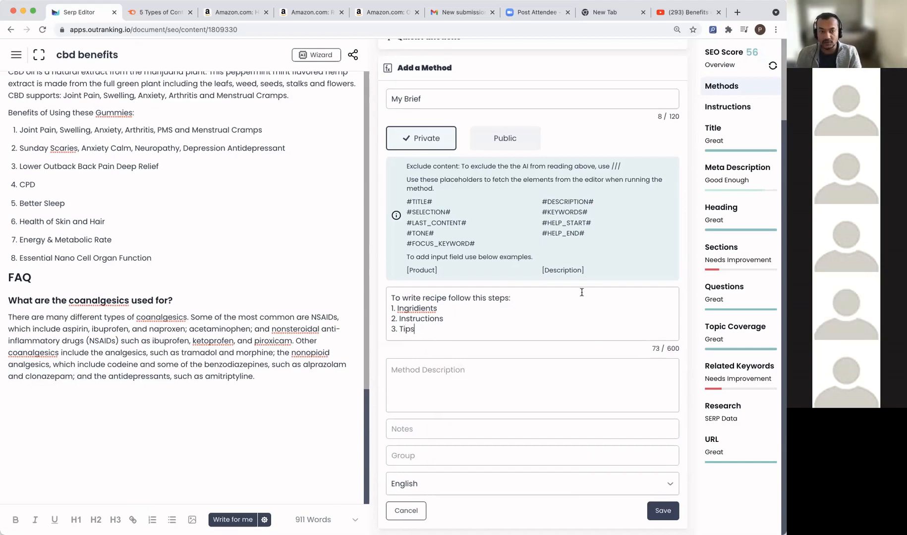
Step: Copy the #HELP_START# placeholder onto its own line above "To write recipe follow this steps:" in the method instructions
drag(541, 224, 602, 224)
key(super+c)
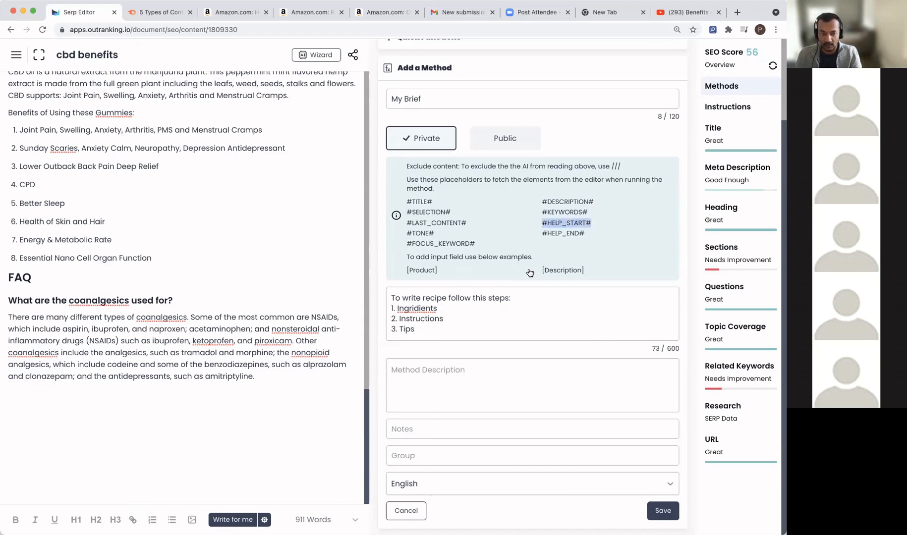
click(390, 298)
key(Return)
key(super+v)
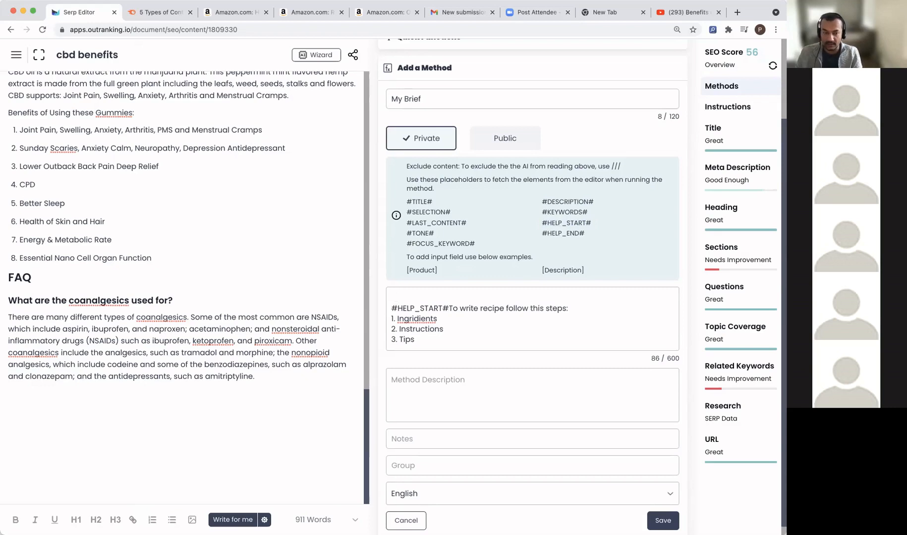
key(Return)
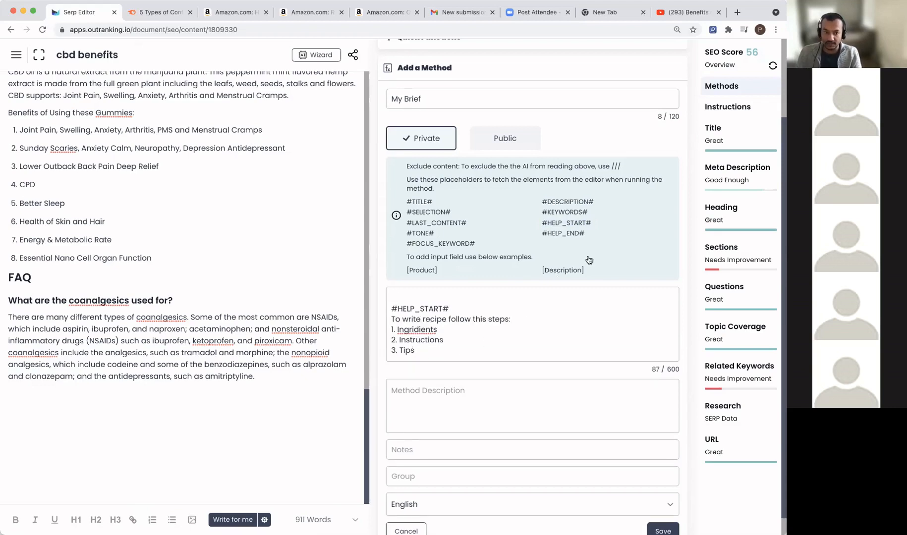
Step: Copy the #HELP_END# placeholder below "3. Tips" in the instructions, separated by a blank line
drag(587, 235, 539, 236)
key(super+c)
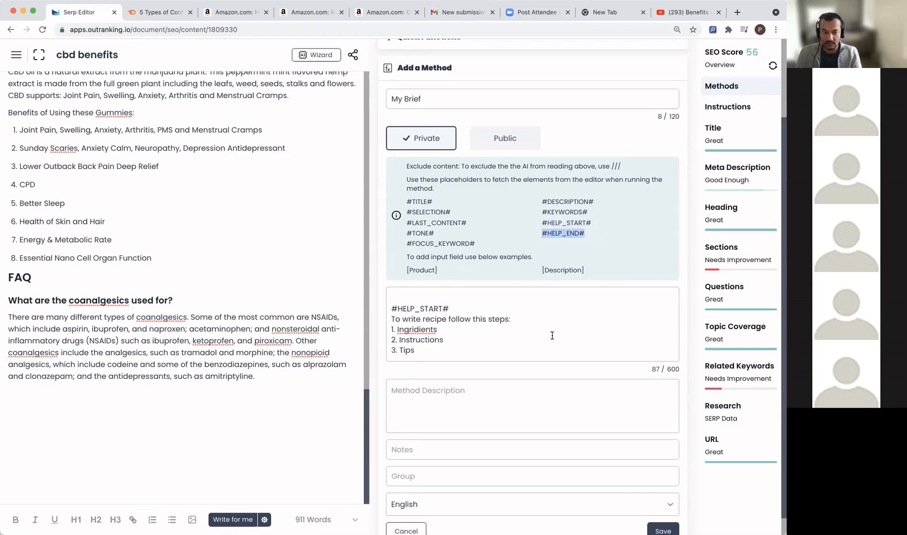
click(427, 348)
key(Return)
key(Return)
key(super+v)
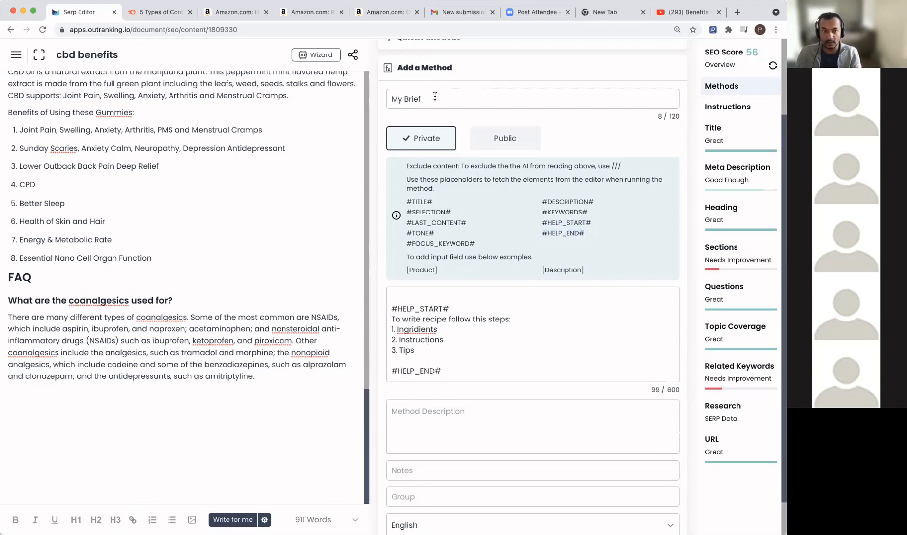
Step: Fill the method's description, notes and group with "My Brief" and save the method
drag(435, 96, 349, 93)
key(super+c)
click(515, 415)
key(super+v)
key(Tab)
key(super+v)
key(Tab)
key(super+v)
scroll(514, 415, down, 2)
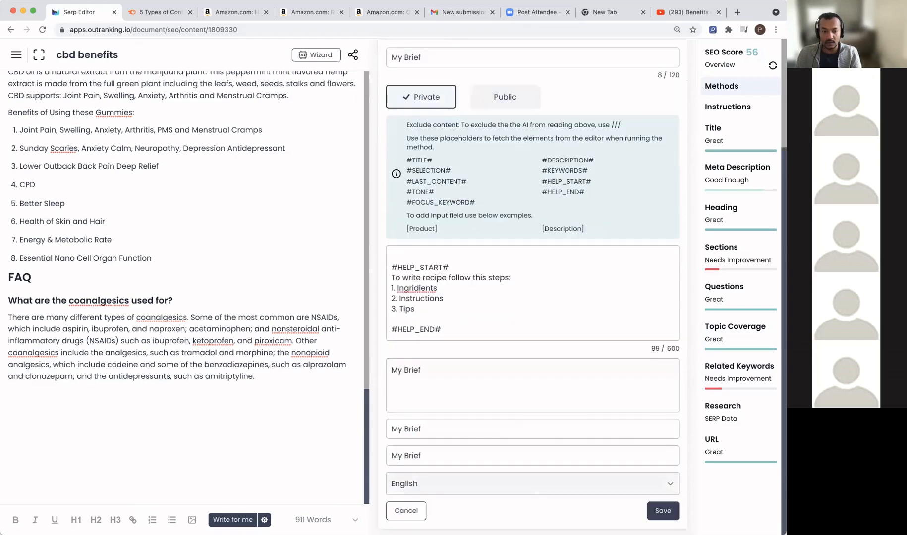
click(655, 512)
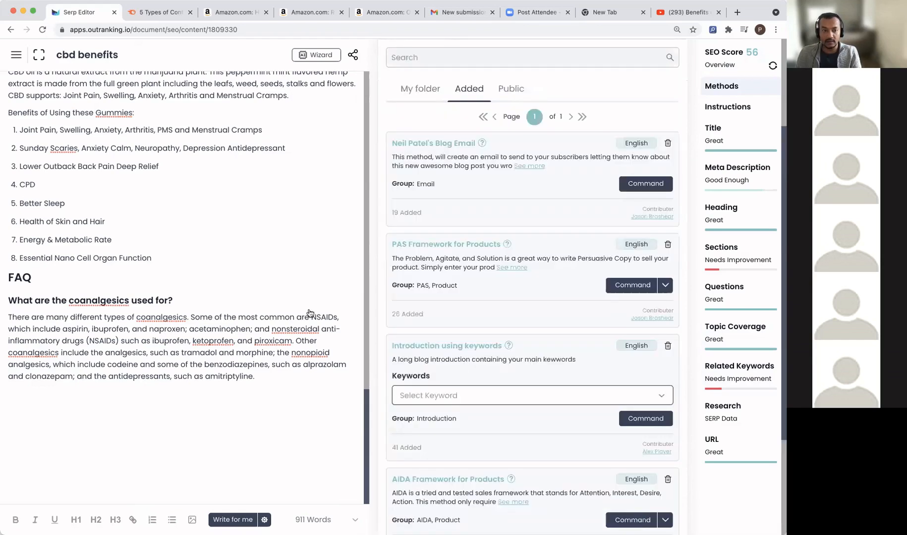
Step: Run Write Help of the My Brief method from the personal folder below the FAQ answer and correct the inserted "Ingridients" to "Ingredients"
scroll(500, 371, down, 1)
scroll(499, 373, up, 3)
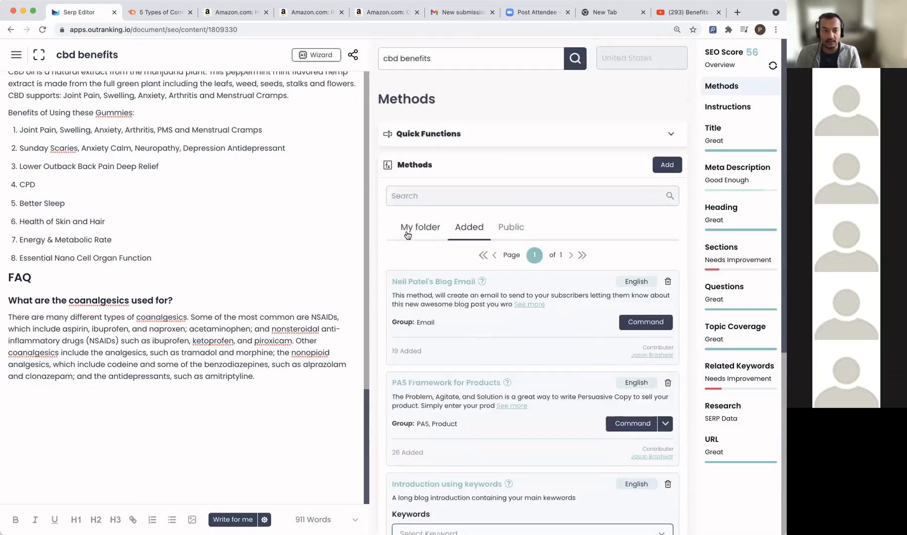
click(413, 228)
click(104, 399)
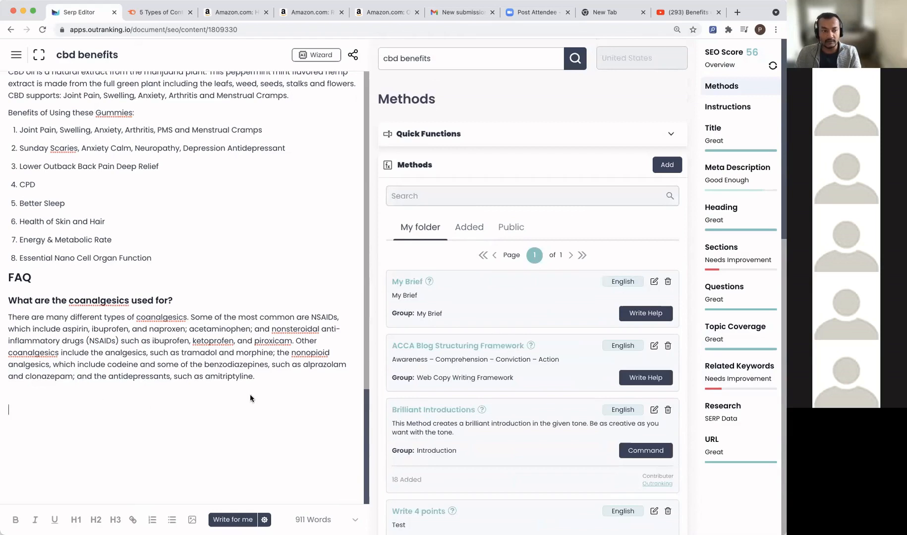
click(654, 318)
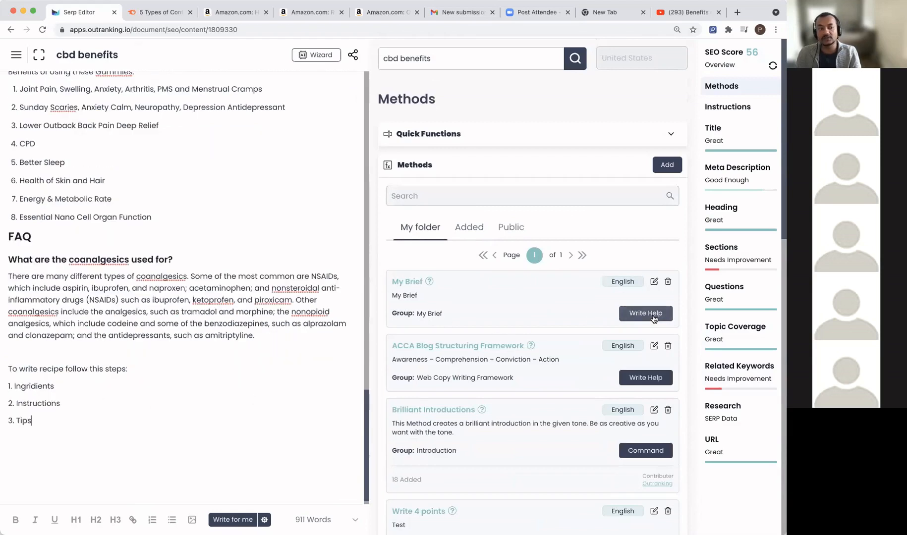
right_click(35, 386)
click(90, 390)
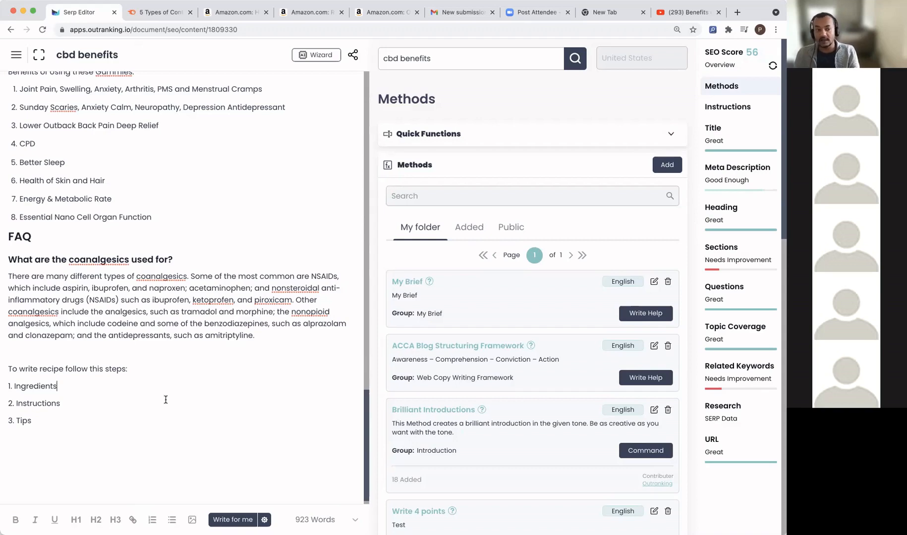
Step: Delete the inserted recipe steps below the FAQ answer and place the cursor at the end of the article
click(44, 350)
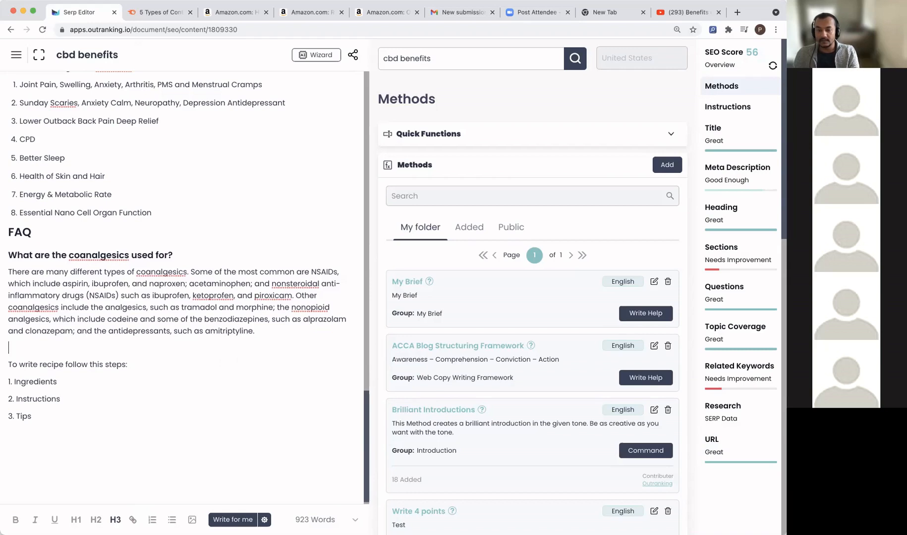
drag(43, 417, 6, 341)
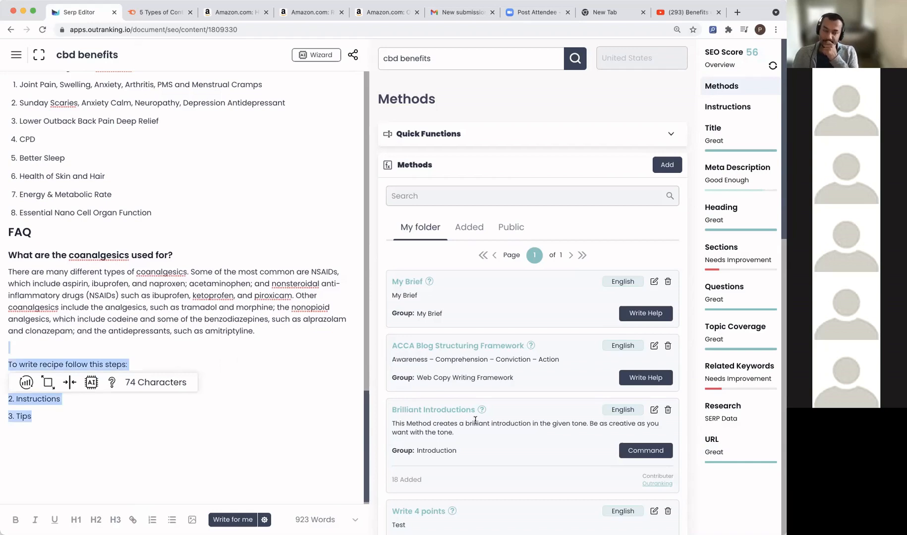
scroll(480, 422, down, 2)
scroll(480, 422, down, 1)
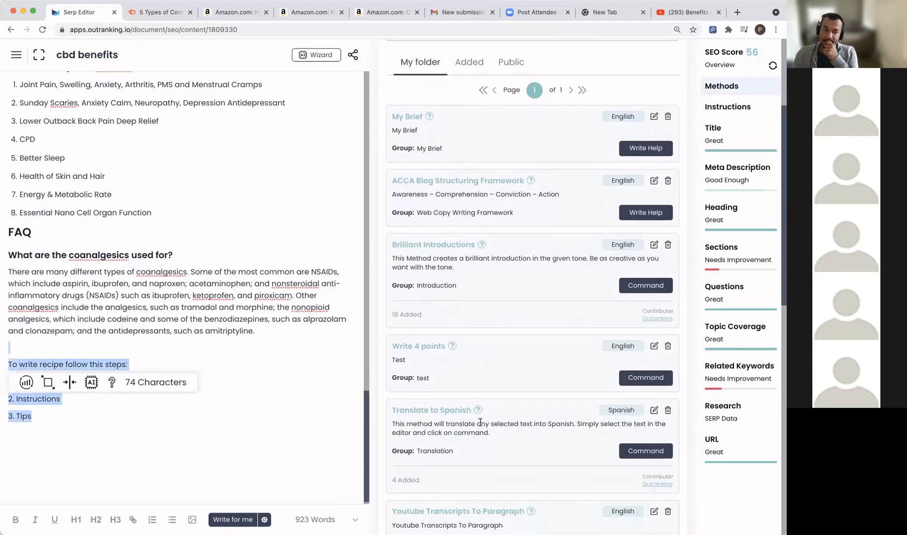
click(117, 357)
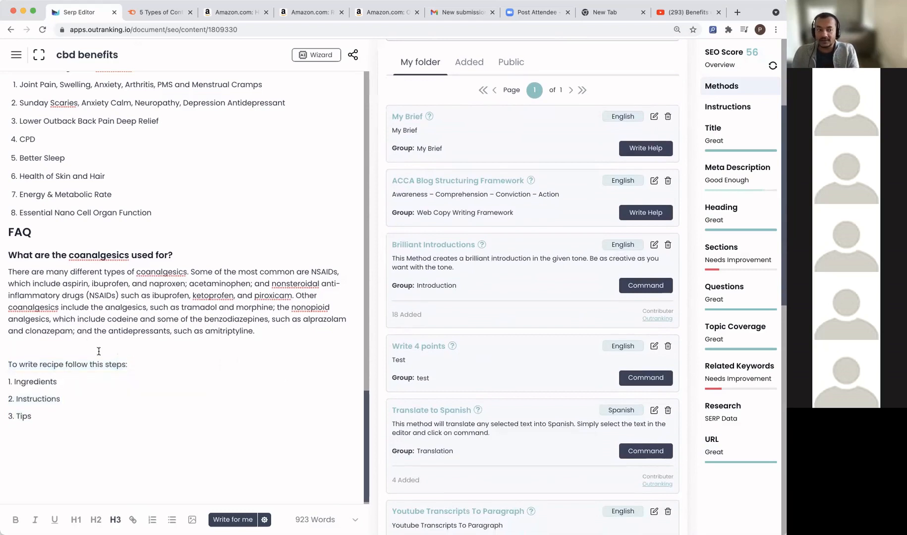
drag(97, 348, 165, 481)
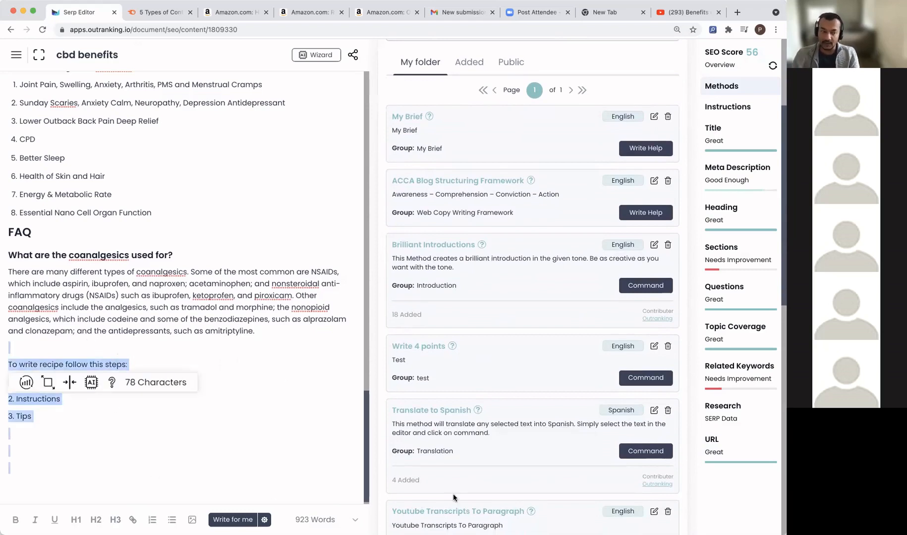
key(BackSpace)
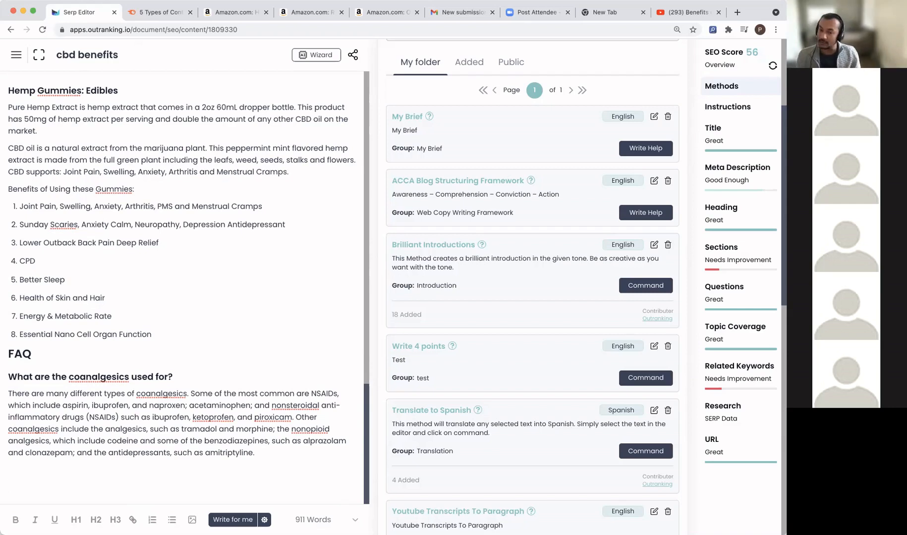
click(278, 473)
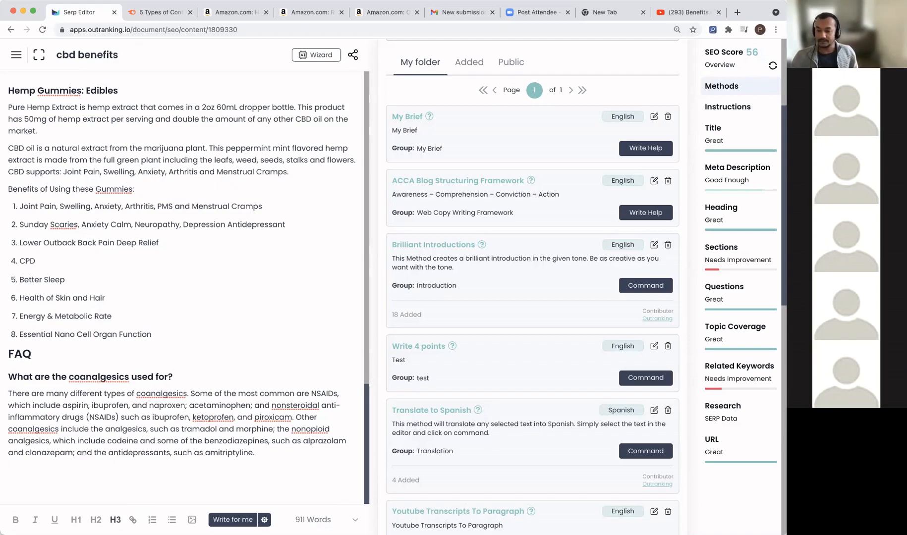
key(BackSpace)
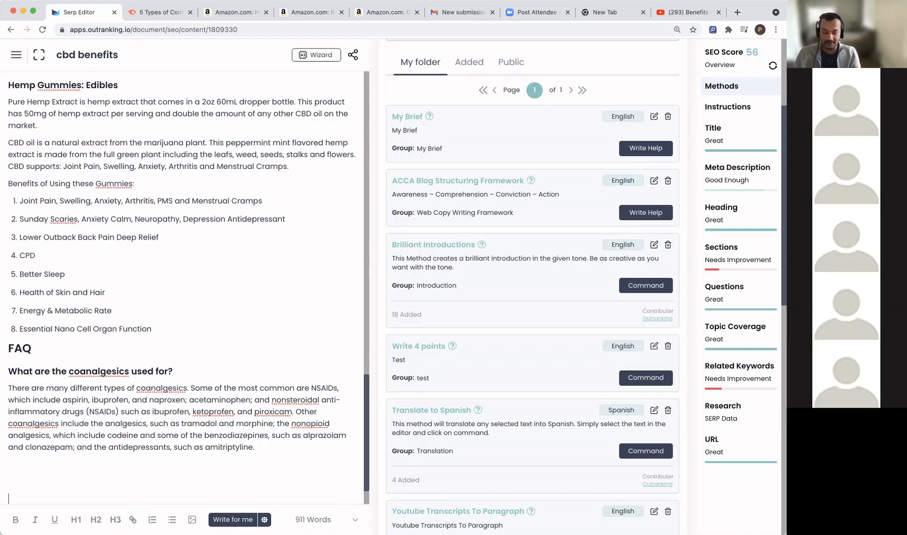
Step: Start a new method and name it "Conclusion"
scroll(678, 168, up, 3)
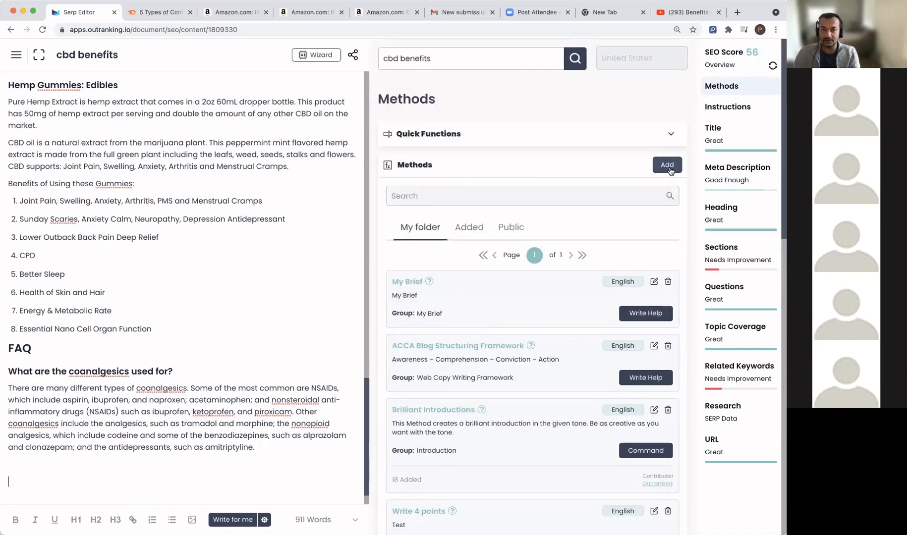
click(678, 168)
click(501, 193)
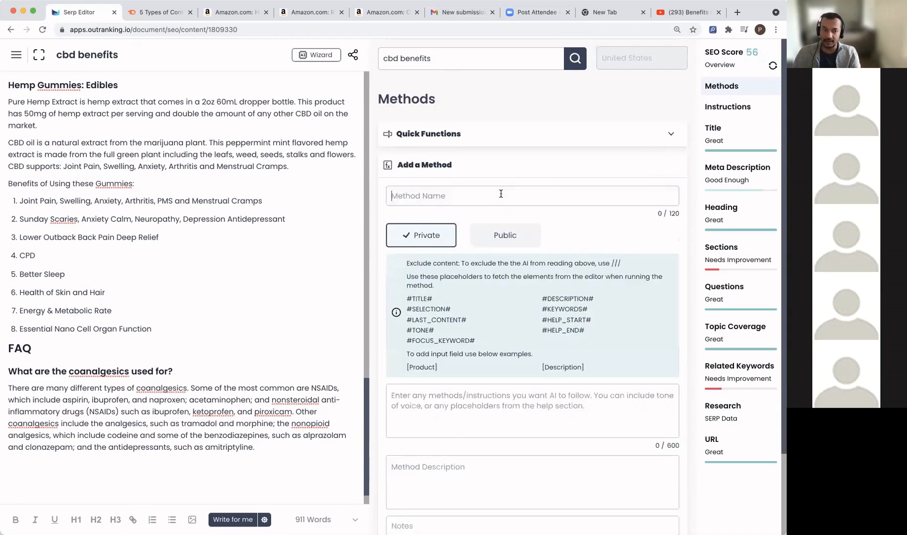
text(Conclusion )
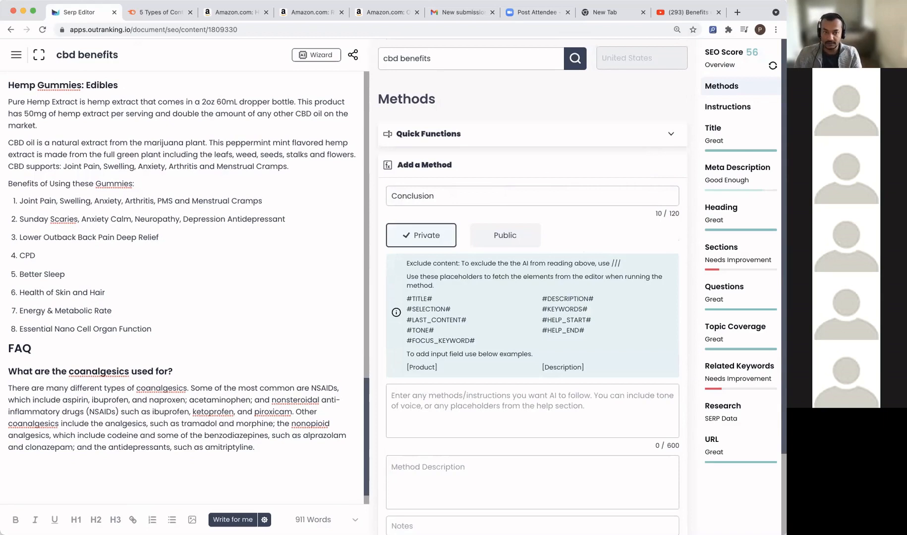
Step: Enter the method instruction "Write a conclusion in the tone of voice for the given Title and Description:" followed by a blank line
text(Write a )
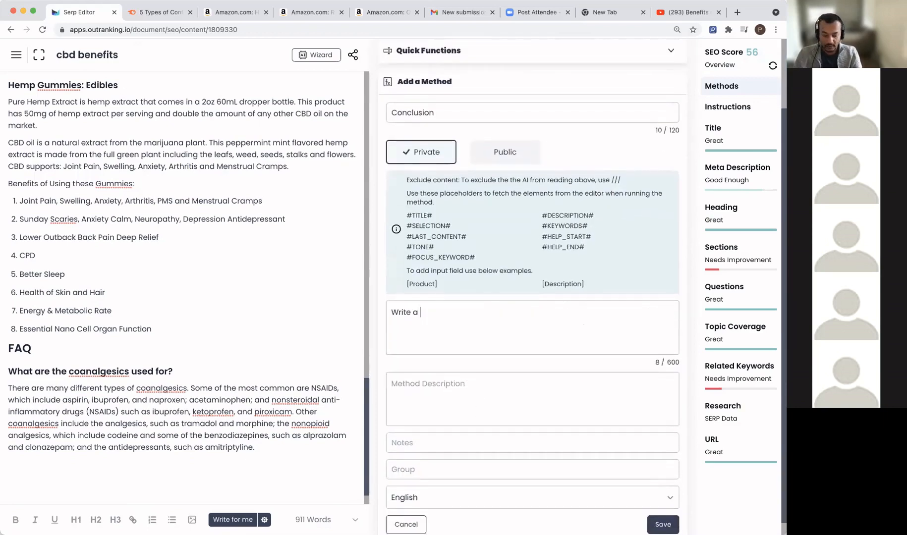
text(conclusion in the tone of)
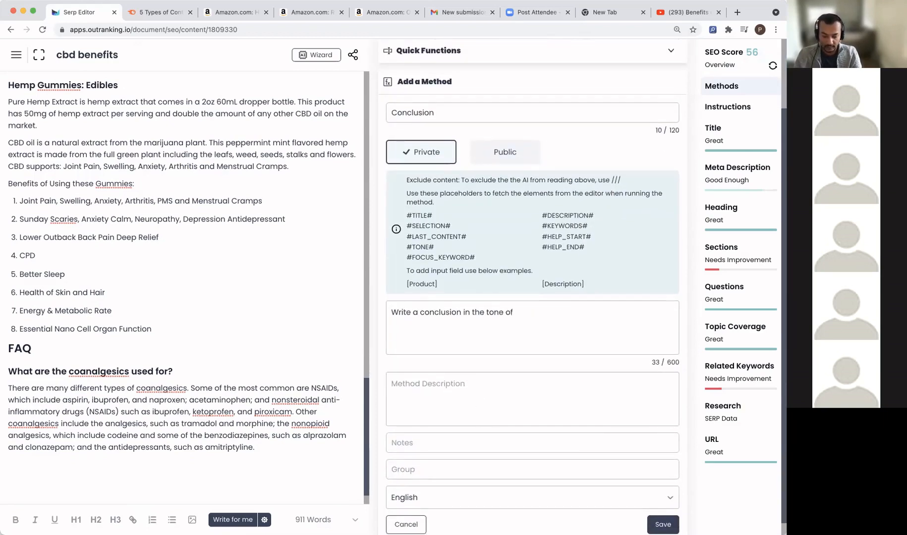
text( voice for the given Title and Description)
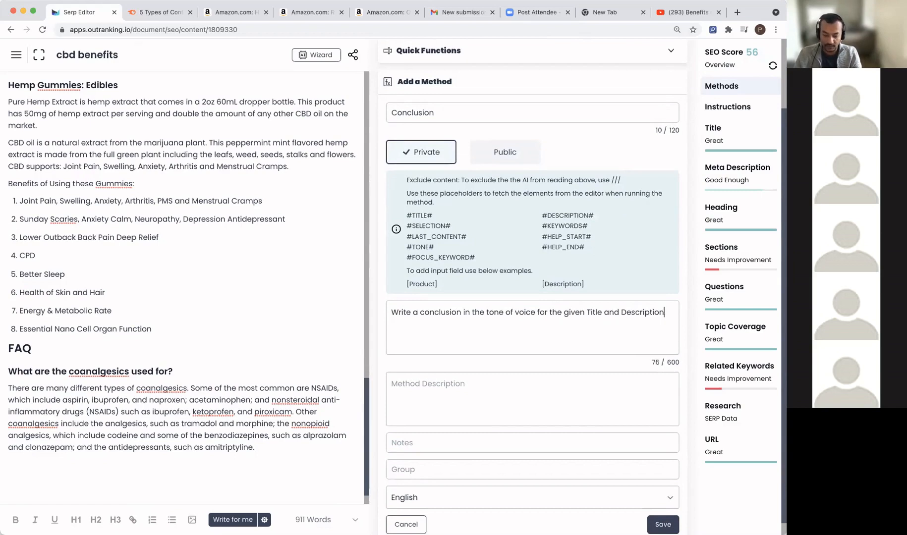
text(:)
key(Return)
key(Return)
Step: Add the lines "Title: #TITLE#" and "Description: #DESCRIPTION#" to the method instructions
text(Title)
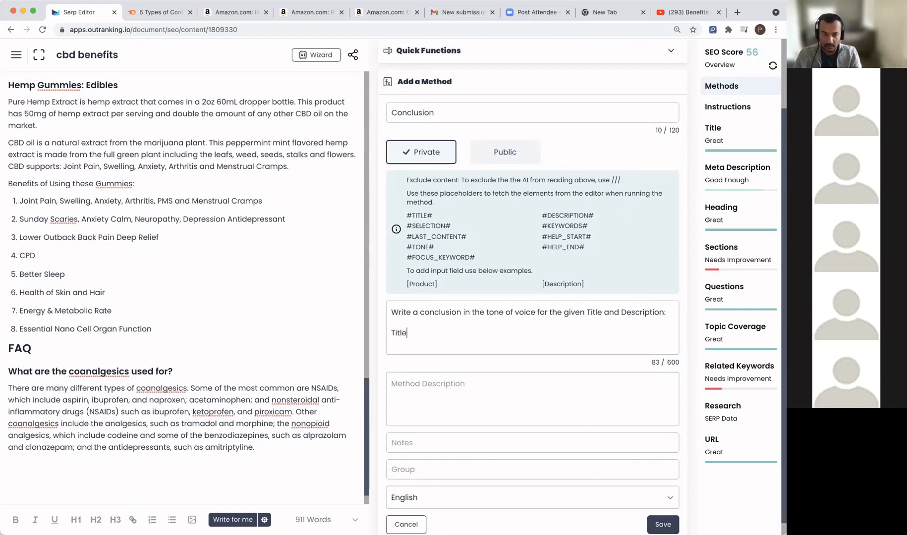
text(: #TITLE#)
key(Return)
text(Description:)
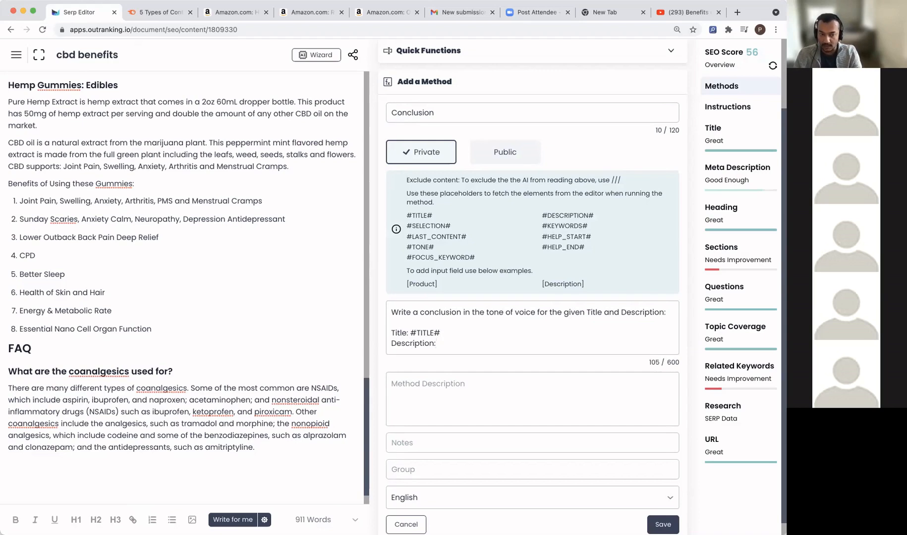
text( #)
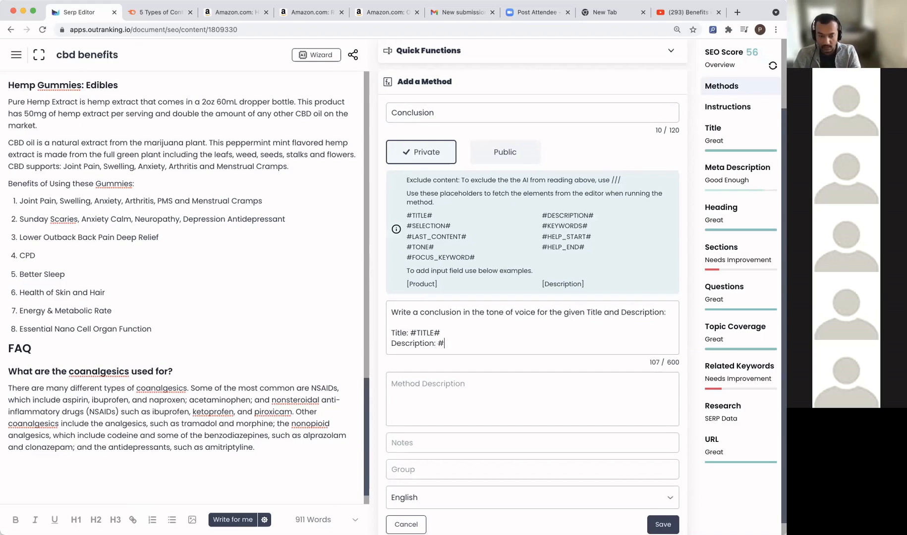
text(DESCRIPTION#)
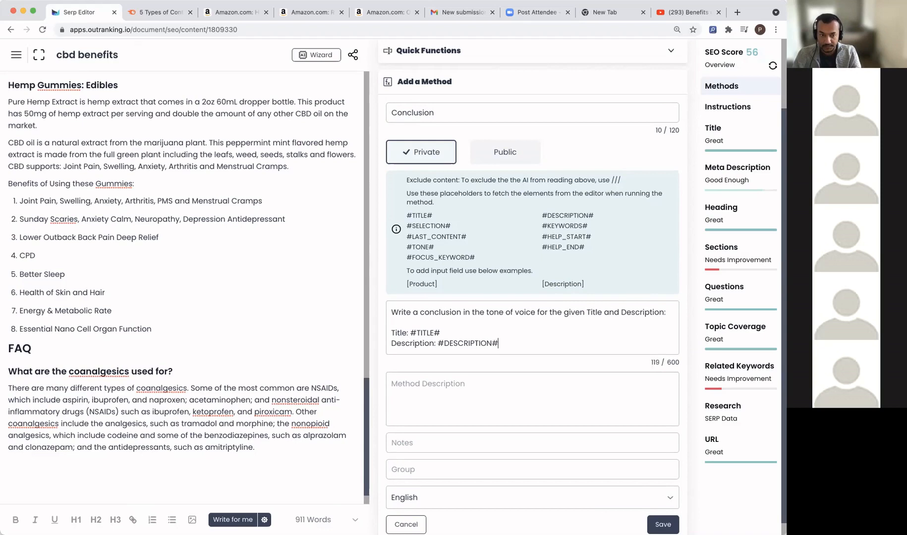
Step: Add the line "Tone: #TONE#" and, after a blank line, "Conclusion:" to the method instructions
key(Return)
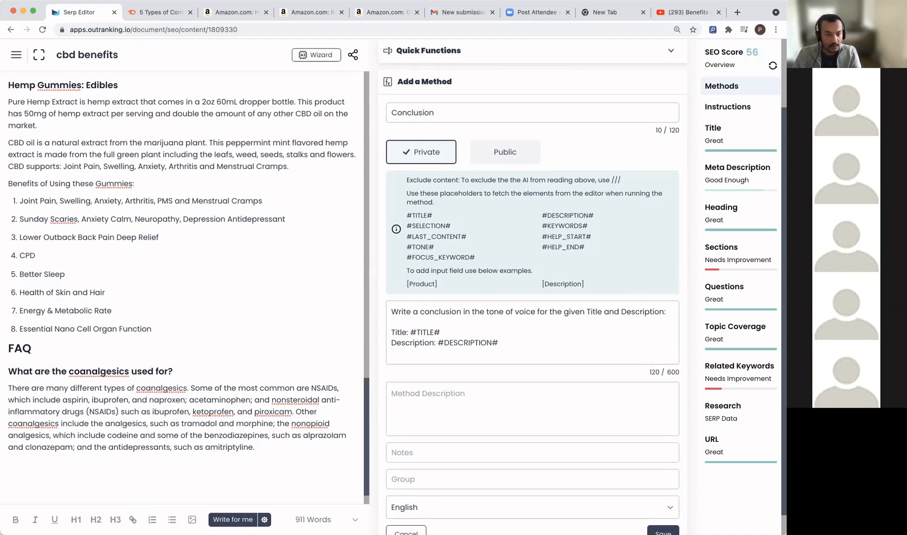
text(Tone: #TONE#)
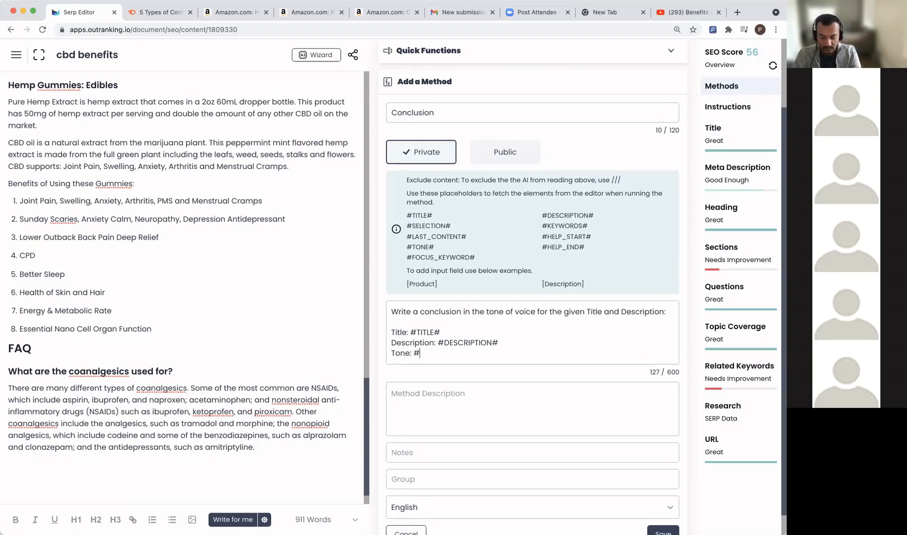
key(Return)
key(Return)
text(Conclusion:)
key(Return)
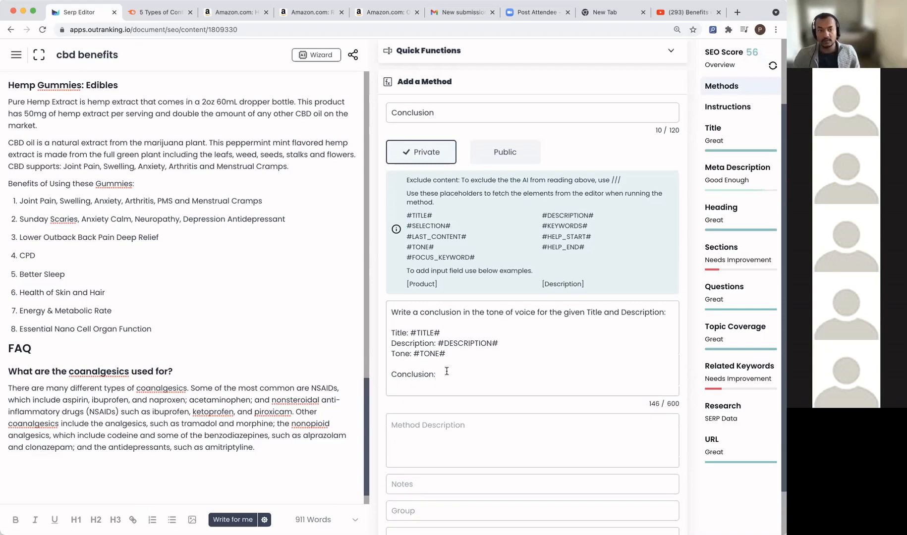
Step: Copy the #LAST_CONTENT# placeholder above the "Write a conclusion" sentence, with a blank line between them
click(391, 311)
key(Return)
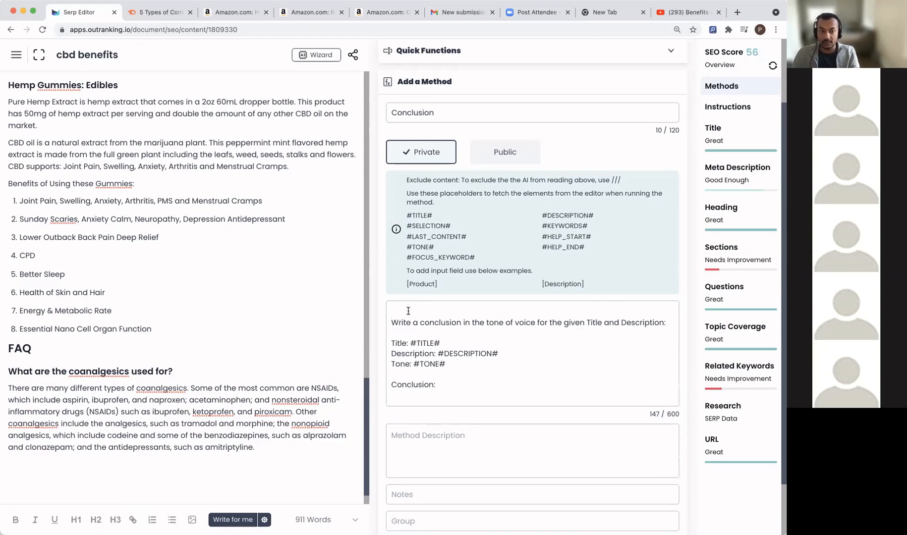
drag(406, 237, 477, 237)
key(ctrl+c)
click(393, 311)
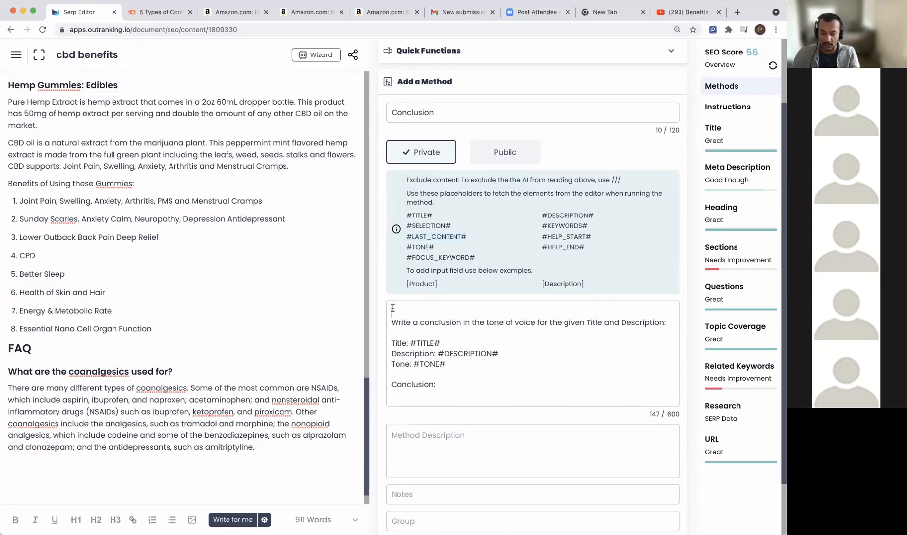
key(ctrl+v)
click(393, 324)
key(Return)
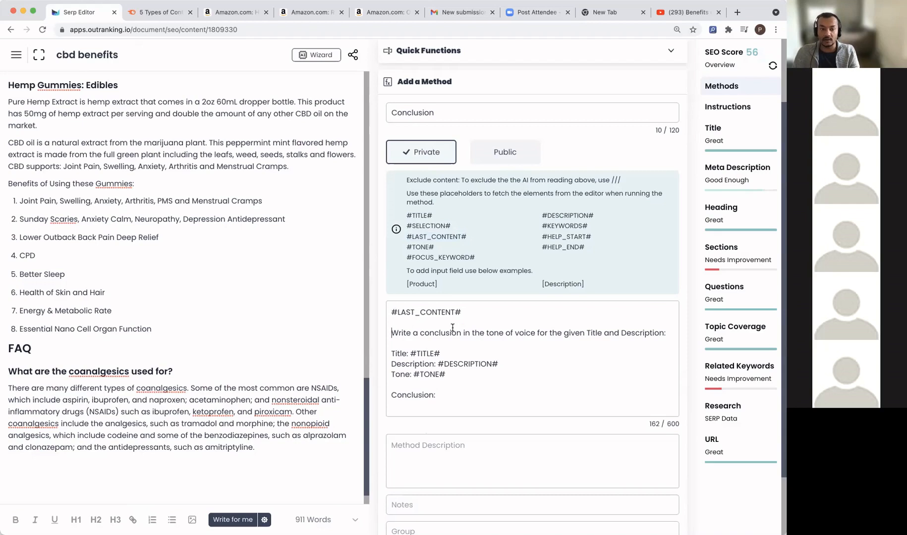
Step: Remove the #LAST_CONTENT# placeholder and the blank line above the "Write a conclusion" sentence in the method instructions
key(BackSpace)
key(BackSpace)
key(BackSpace)
key(BackSpace)
key(BackSpace)
key(BackSpace)
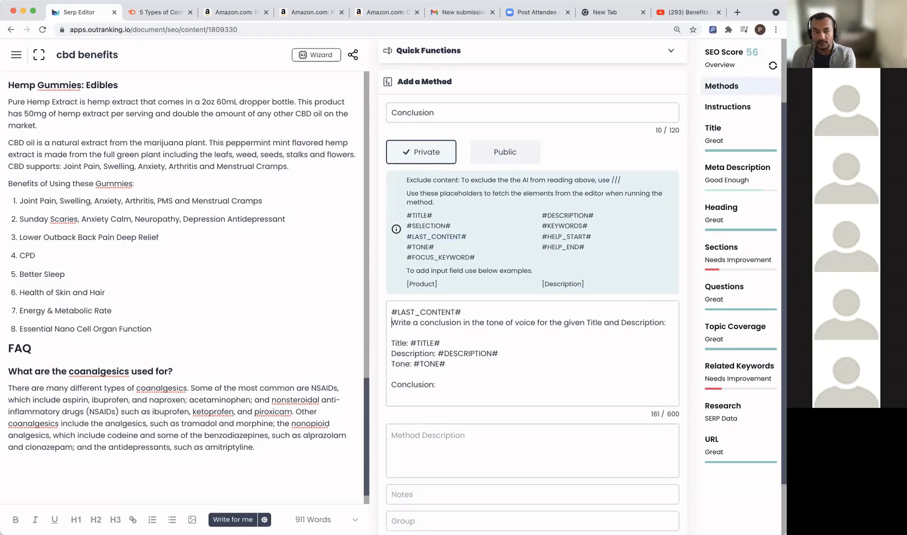
key(BackSpace)
key(BackSpace)
key(BackSpace)
key(BackSpace)
key(BackSpace)
key(BackSpace)
key(BackSpace)
key(BackSpace)
key(BackSpace)
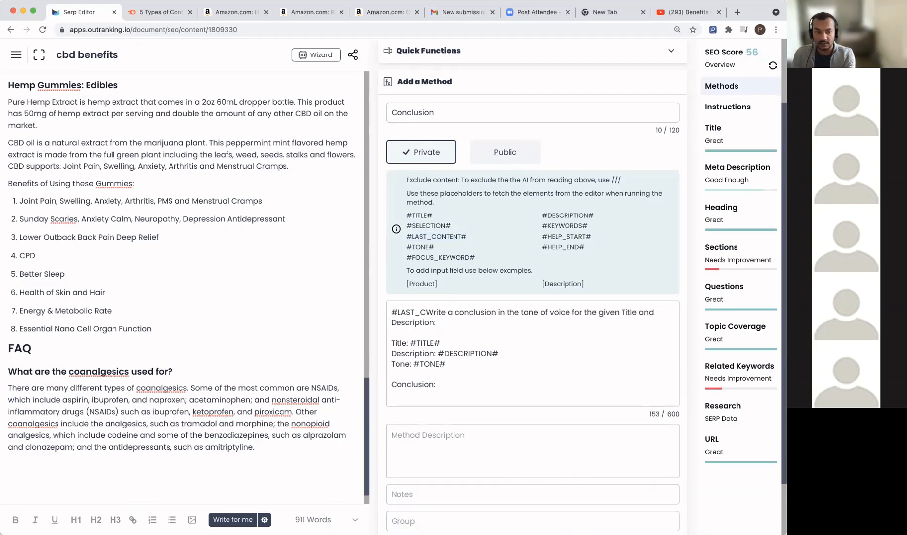
key(BackSpace)
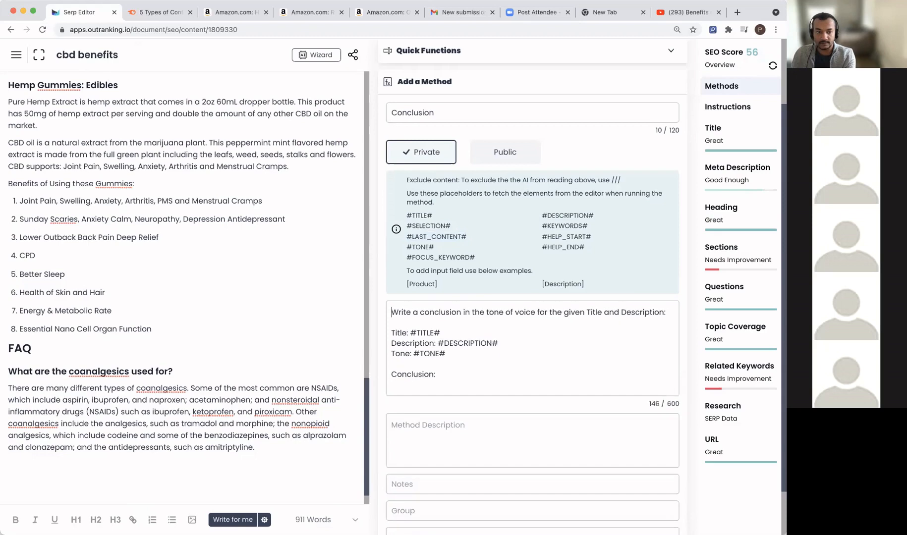
Step: Add an empty line after the Tone line and replace #DESCRIPTION# with the [Description] input field on the Description line
click(456, 354)
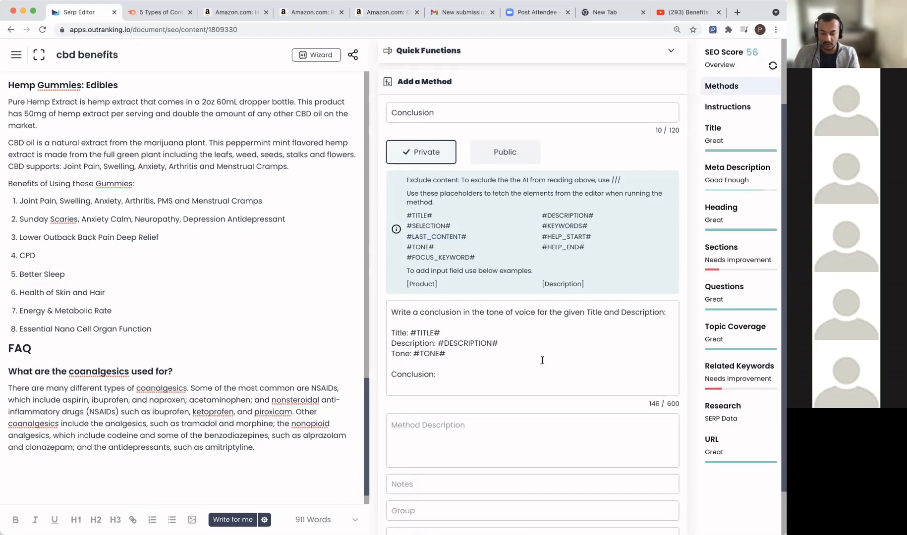
key(Return)
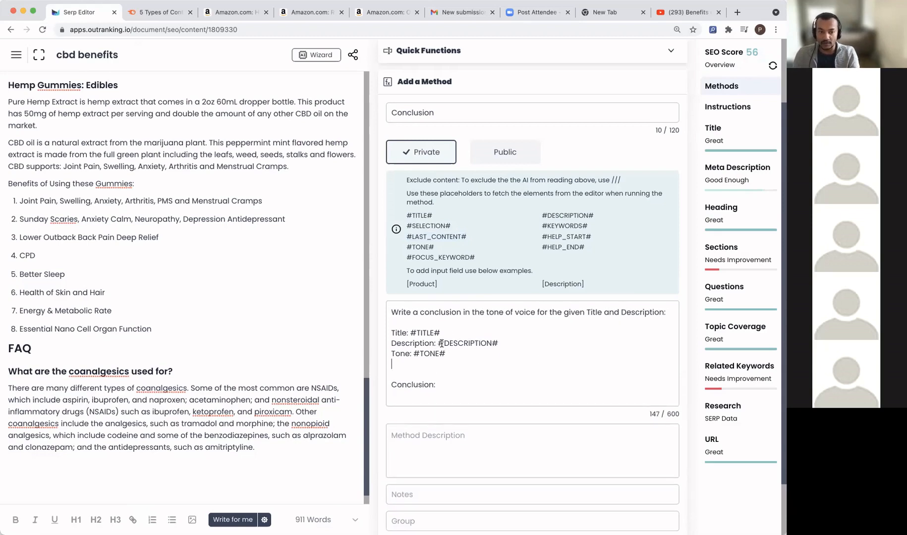
scroll(123, 230, up, 15)
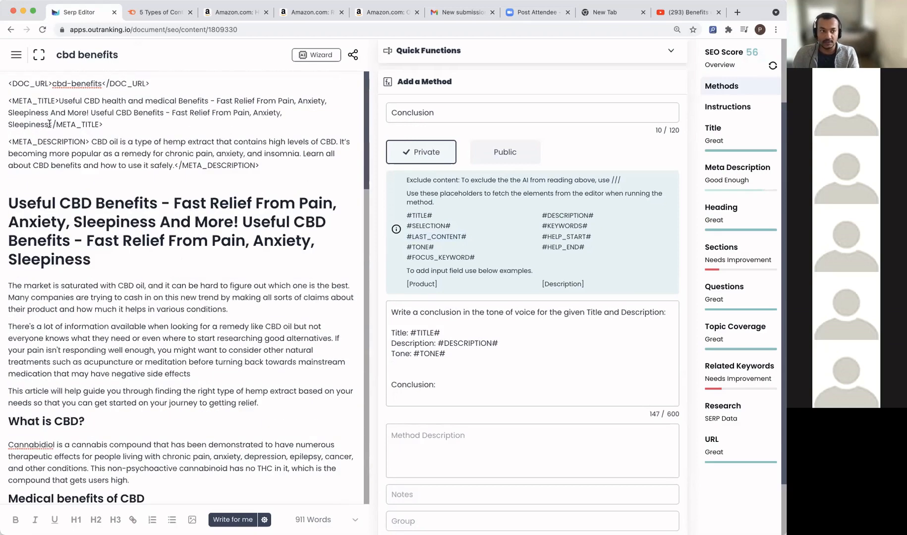
scroll(140, 144, down, 10)
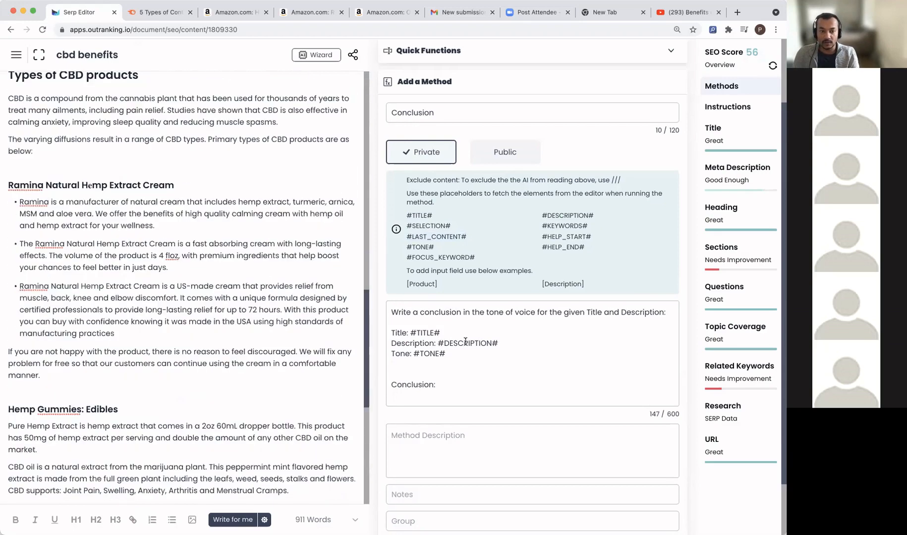
double_click(465, 343)
drag(586, 285, 542, 289)
drag(500, 343, 437, 343)
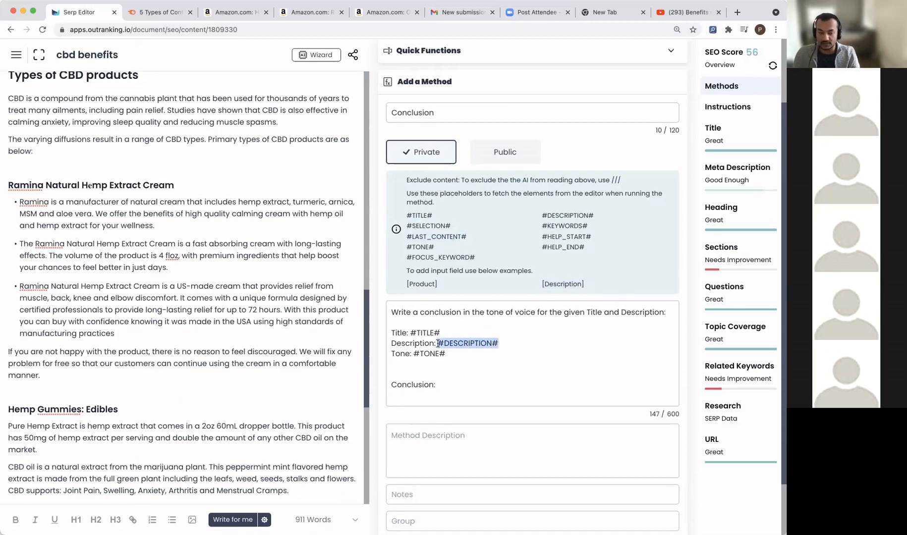
key(super+v)
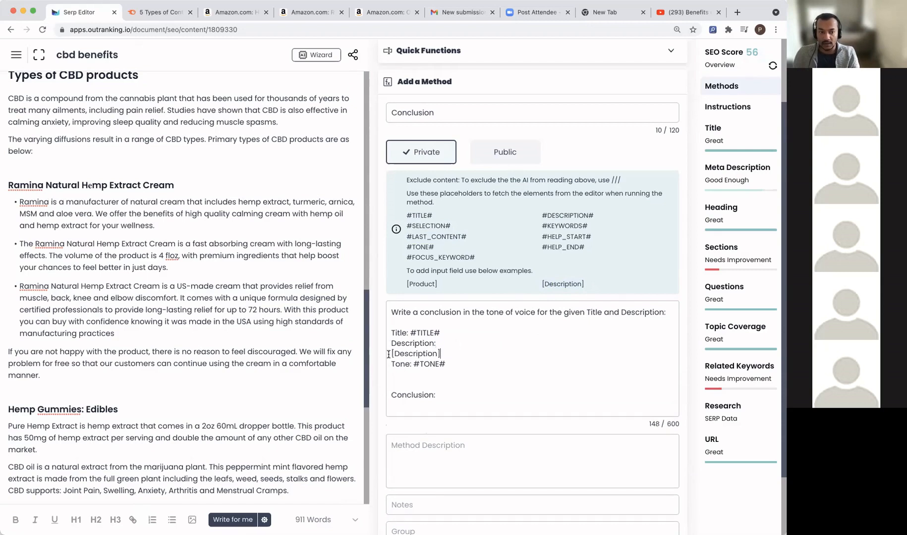
key(BackSpace)
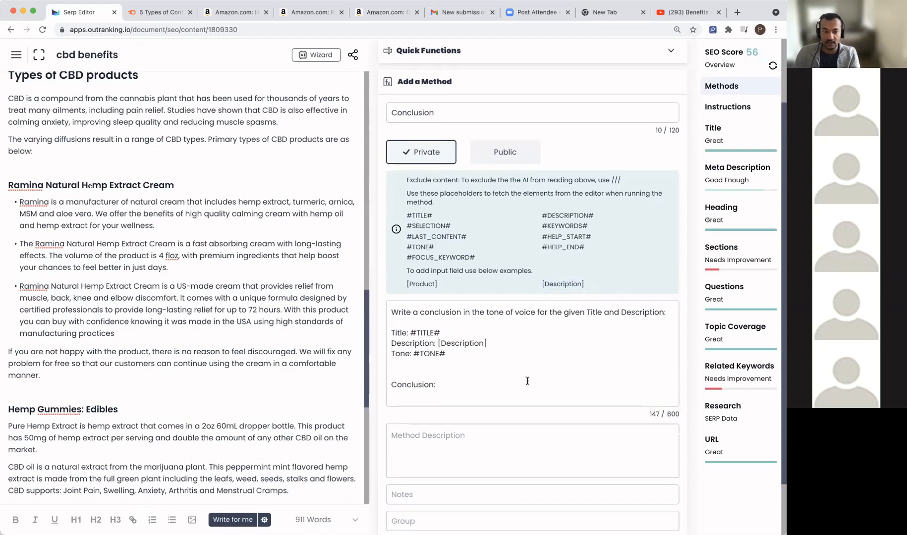
Step: Fill in the method description "Write a conclusion", notes "None" and group "none", and save the Conclusion method
click(420, 397)
scroll(505, 425, down, 3)
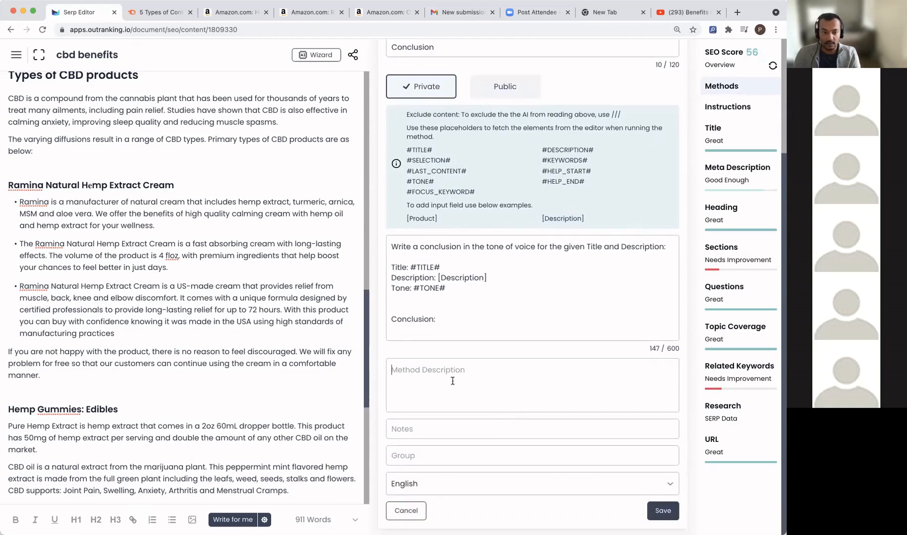
click(453, 380)
text(Write a conclusion)
click(458, 431)
text(None)
key(Tab)
text(none)
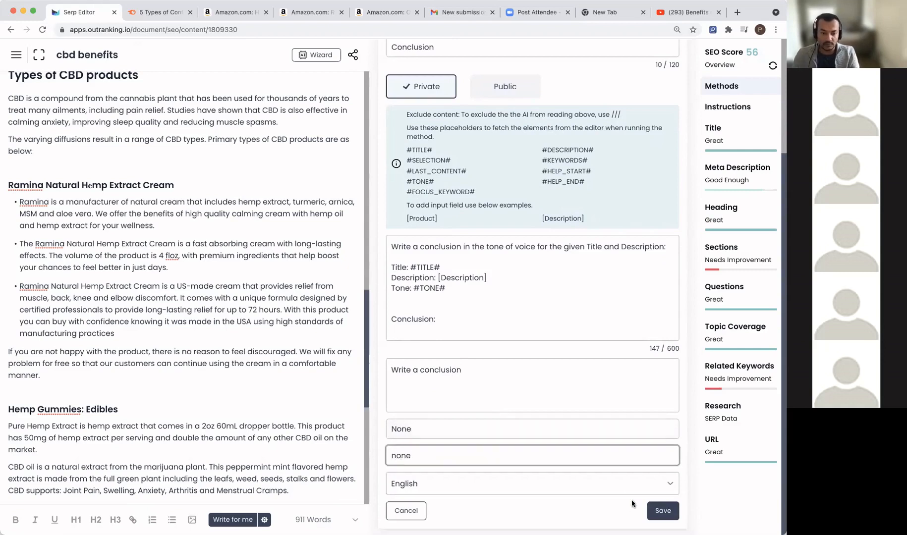
click(663, 511)
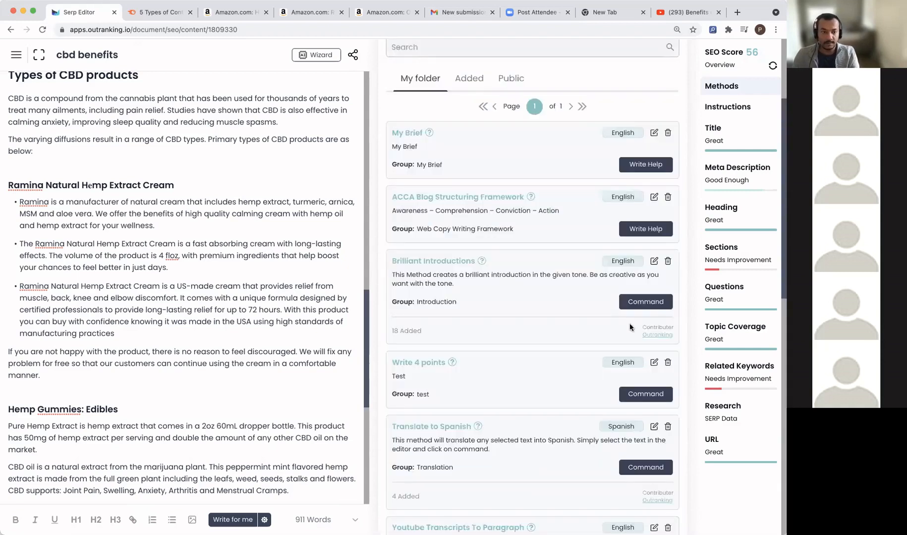
Step: Place the text cursor on the empty line below the FAQ answer at the end of the article
scroll(493, 243, up, 1)
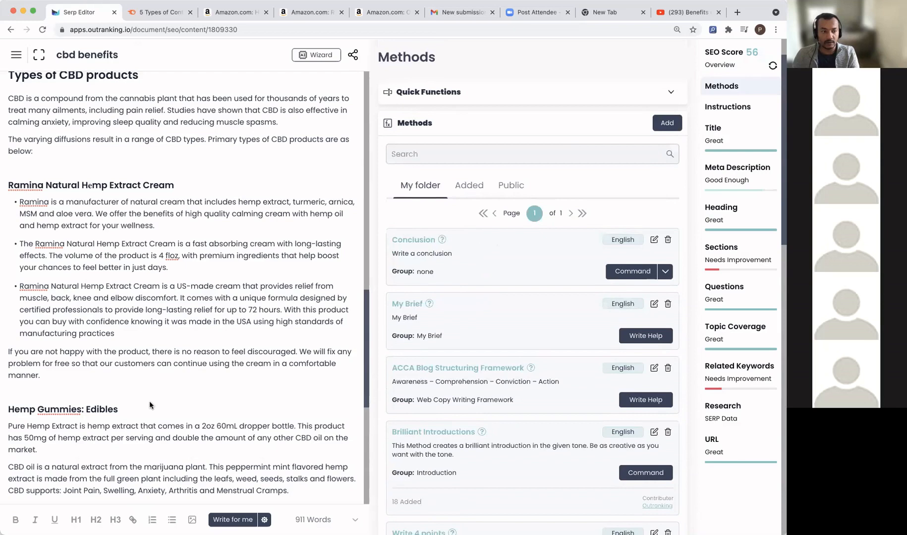
scroll(149, 401, down, 7)
click(85, 447)
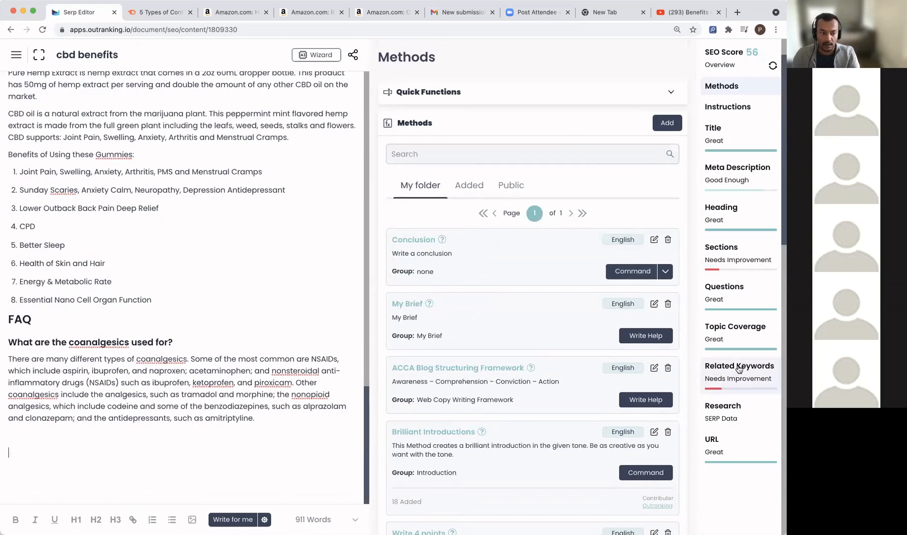
text(Concl)
key(BackSpace)
key(BackSpace)
key(BackSpace)
key(BackSpace)
key(BackSpace)
key(BackSpace)
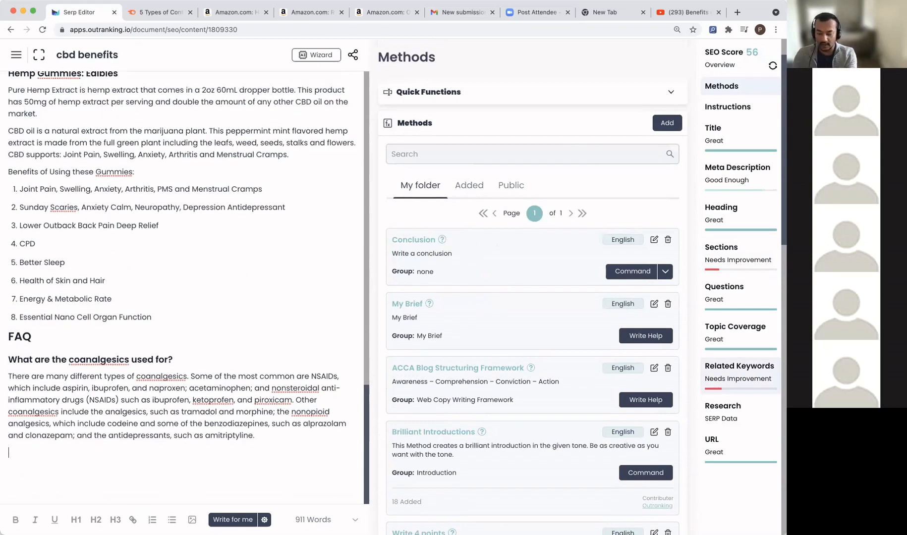
Step: Try to run the Conclusion method with a description saying the benefits "are huge for people looking for alternative medication for pain"
click(635, 273)
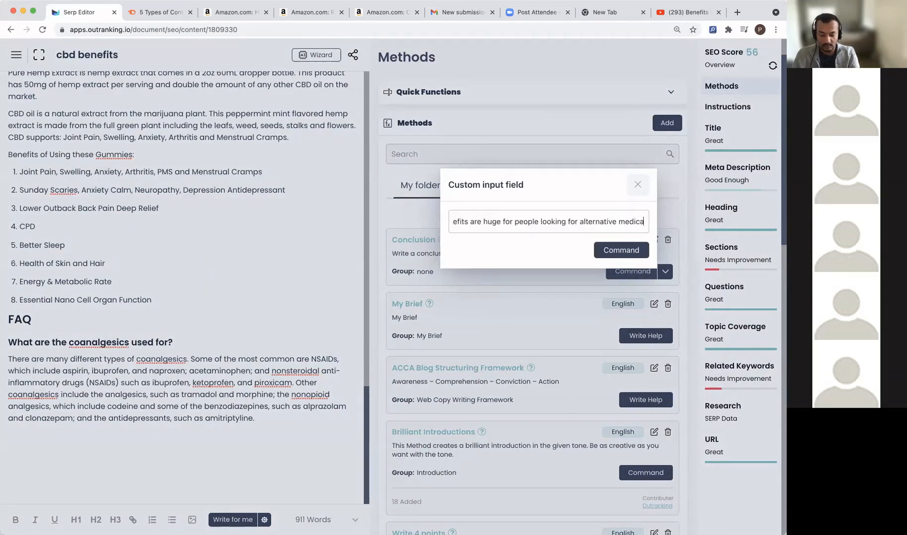
text(ion for pain.)
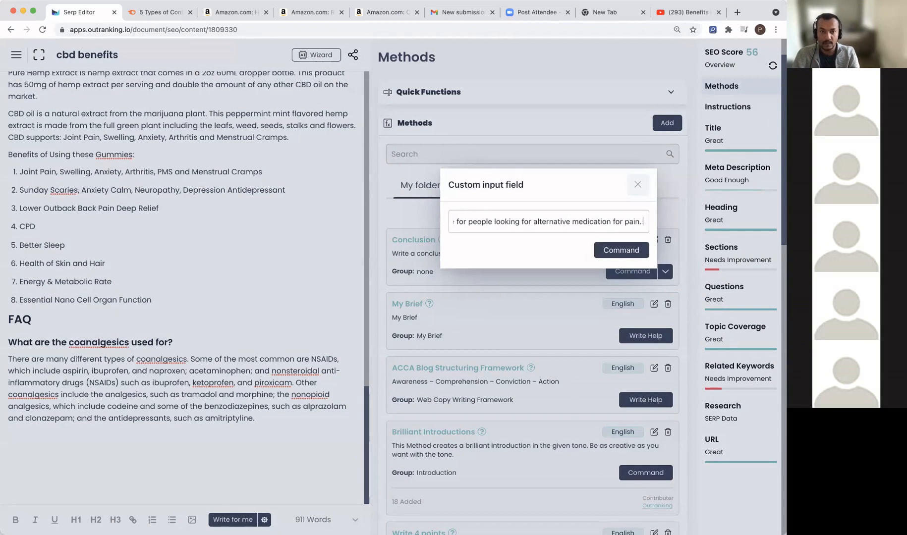
key(BackSpace)
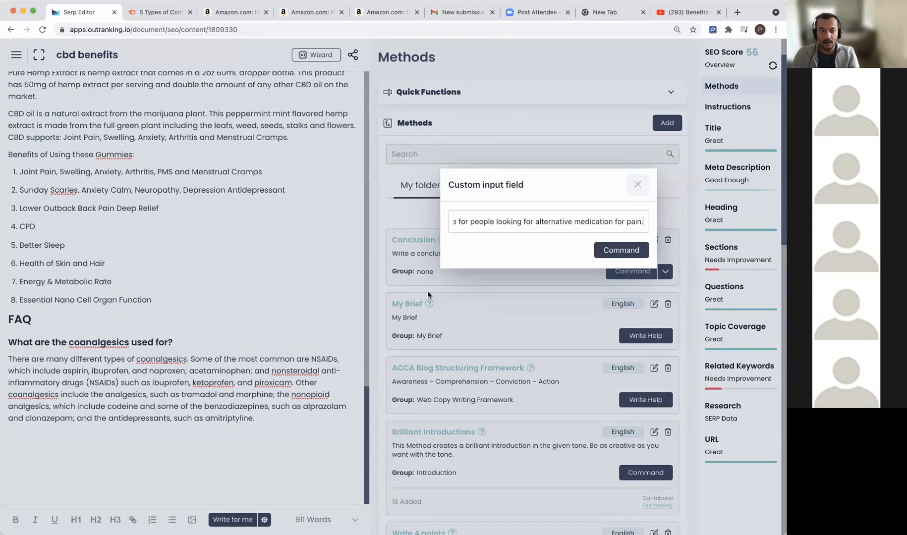
click(613, 252)
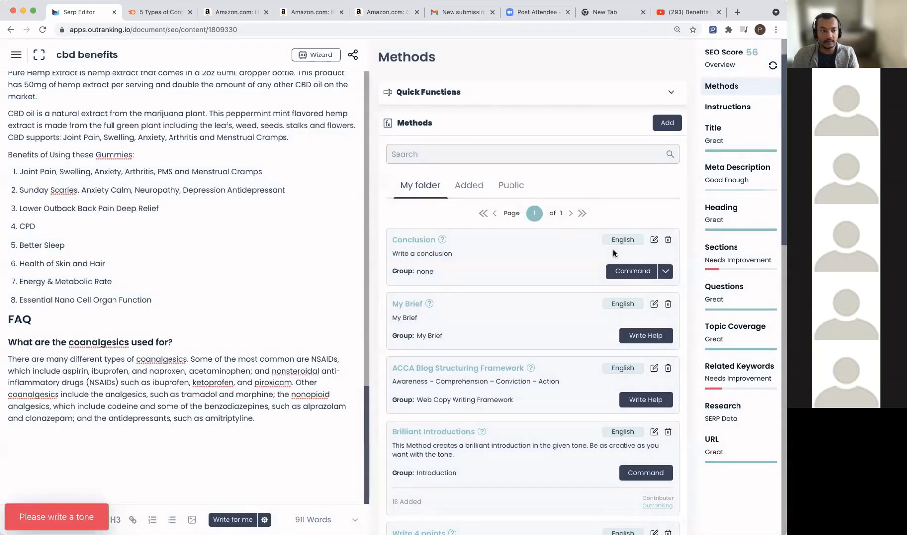
Step: Set the writing tone to "Profesional" and run the Conclusion method again below the FAQ answer
click(270, 519)
click(381, 338)
text(Profesional)
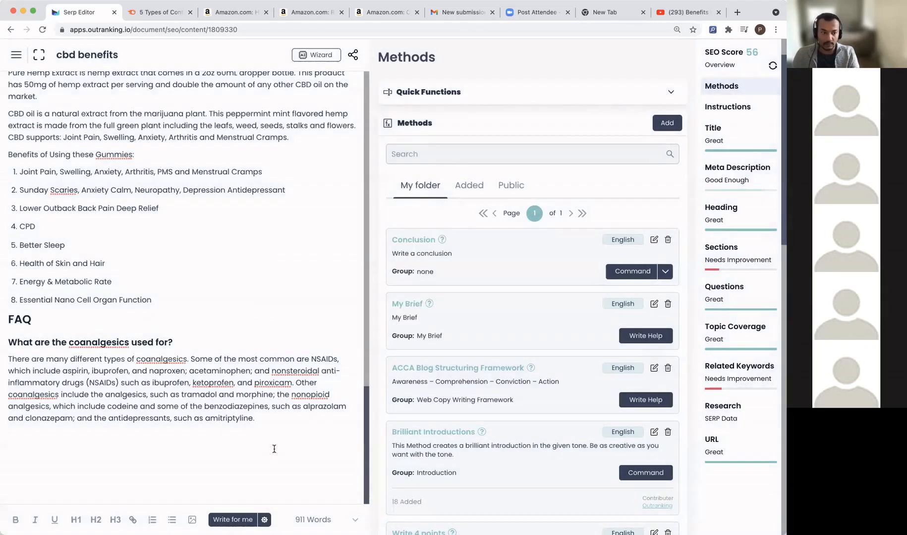
click(281, 448)
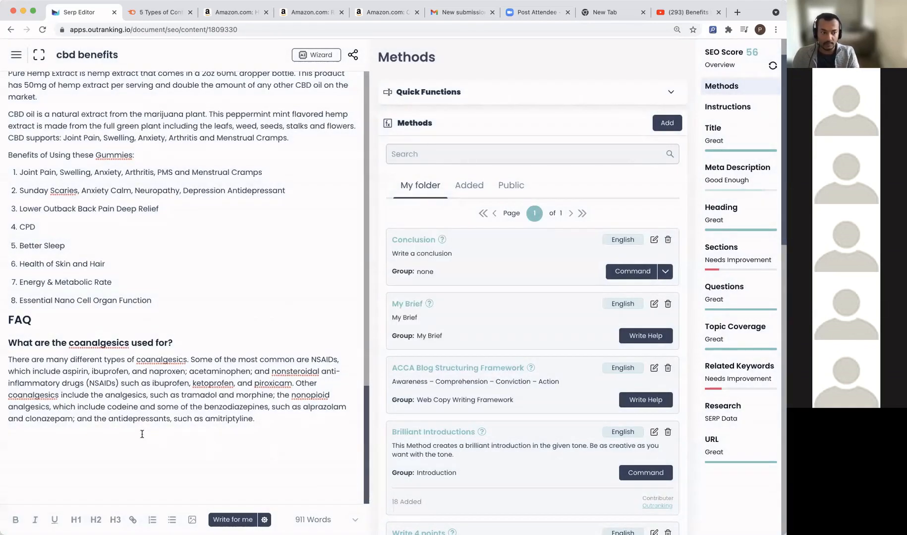
click(624, 271)
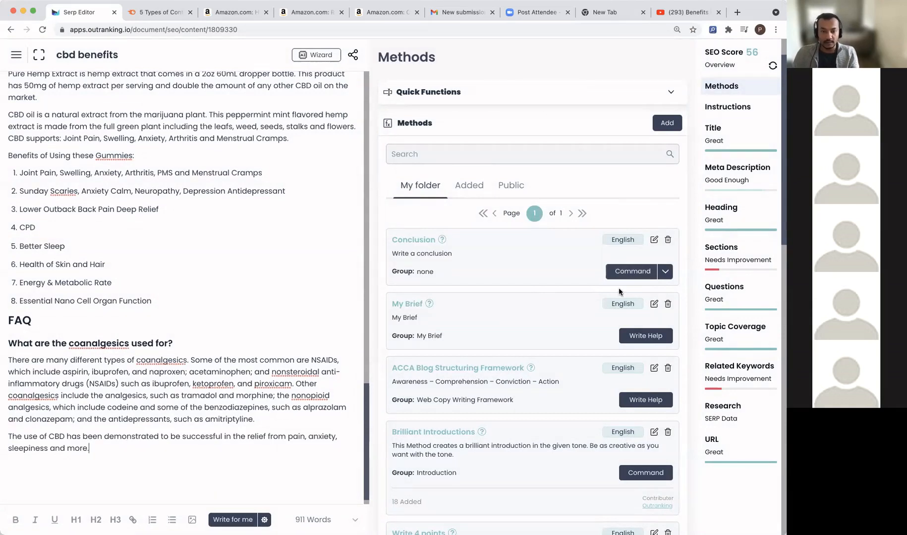
Step: Change the Conclusion method's instruction to begin with "Write a long conclusion" and save the method
click(654, 240)
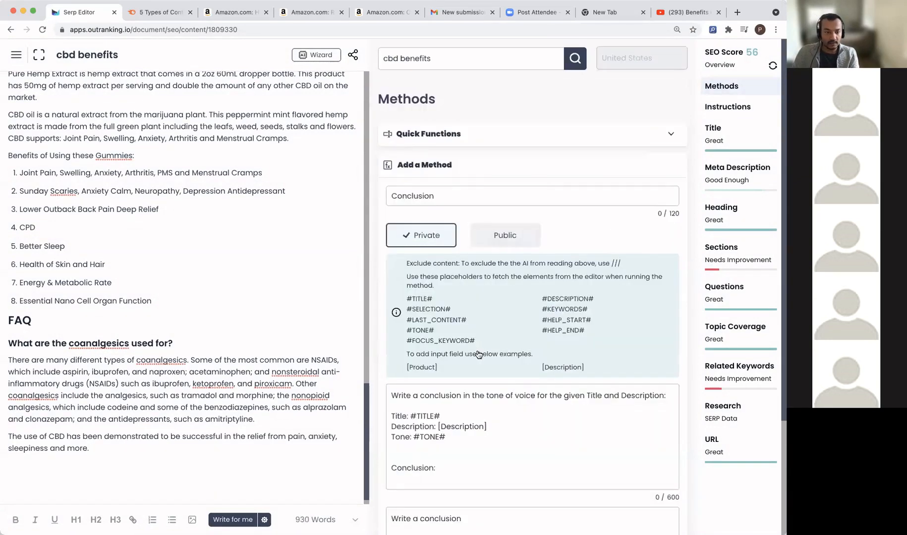
click(422, 395)
text(long)
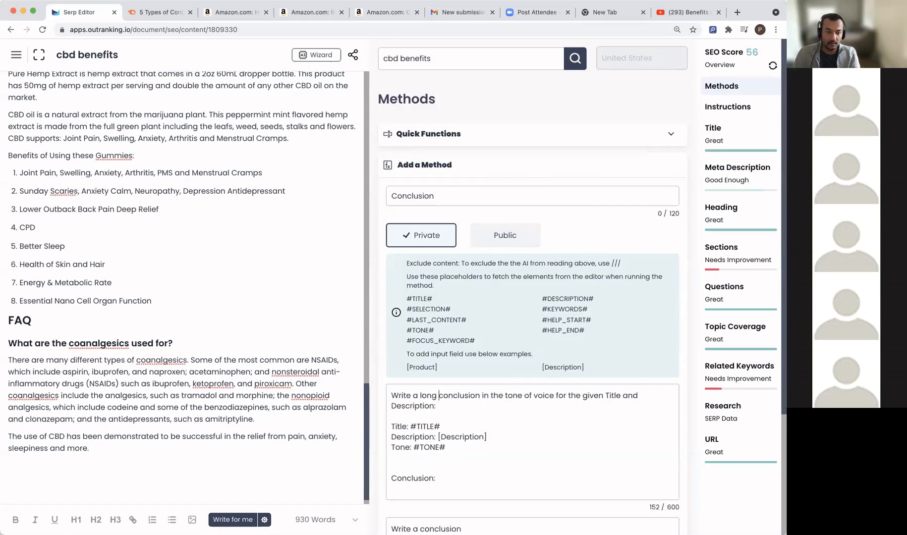
scroll(608, 493, down, 3)
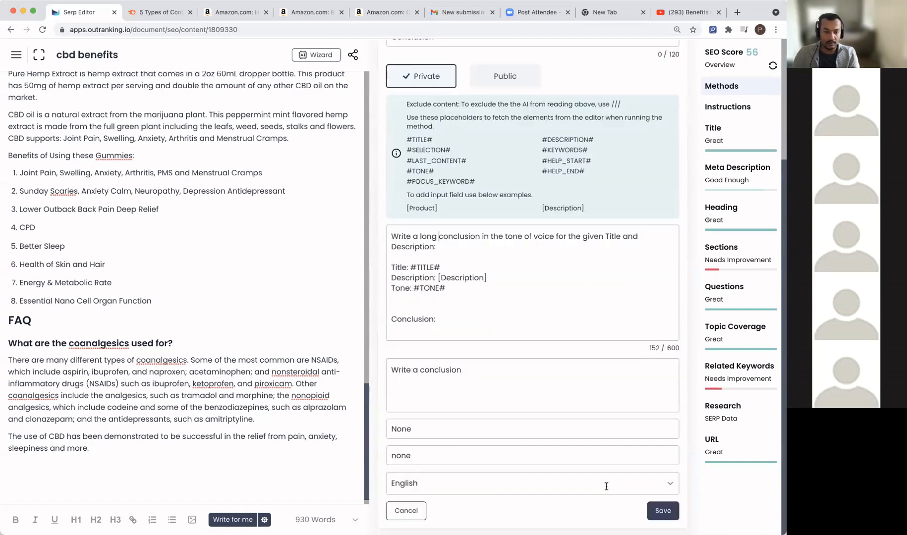
click(667, 514)
drag(114, 447, 7, 437)
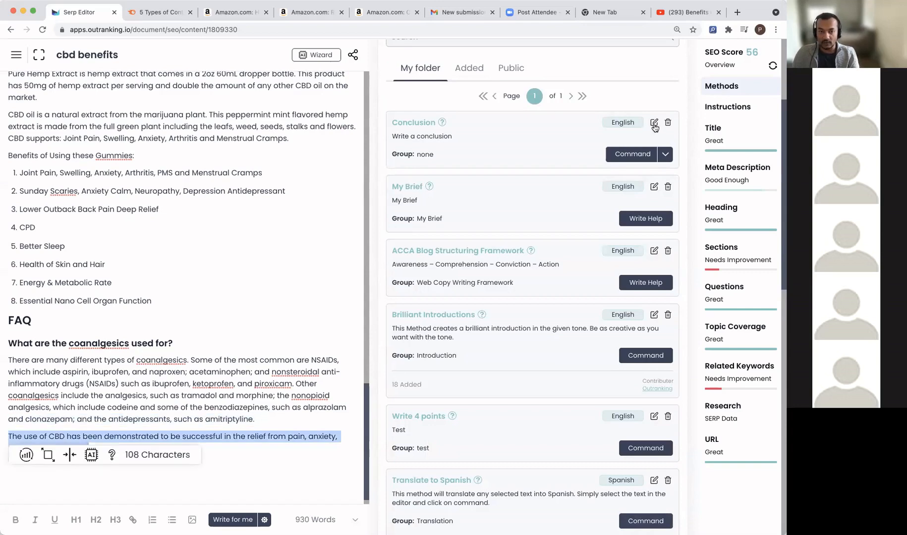
click(654, 124)
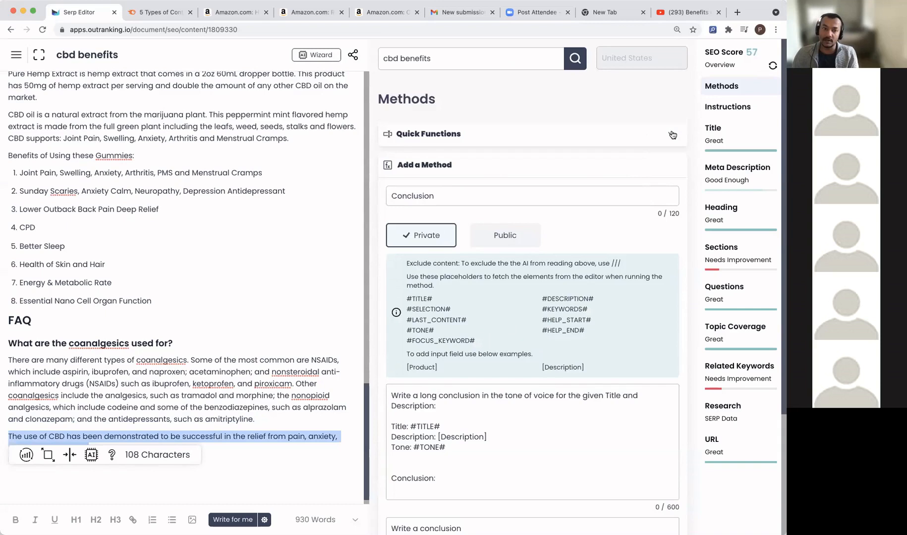
scroll(505, 363, down, 3)
click(409, 516)
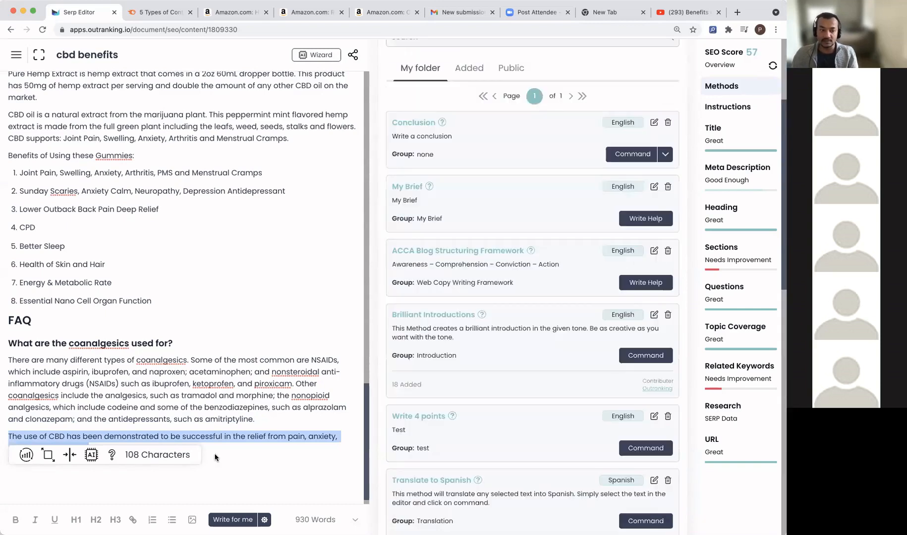
Step: Delete the generated conclusion sentence about the use of CBD below the FAQ answer
click(108, 449)
drag(96, 449, 9, 436)
key(BackSpace)
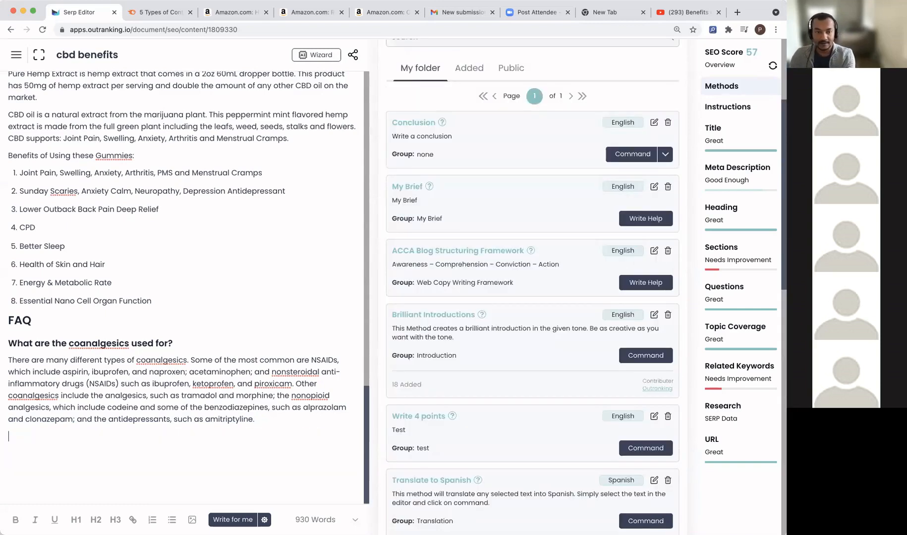
Step: Copy the article's meta description text about CBD oil and return to the empty line below the FAQ answer
click(633, 153)
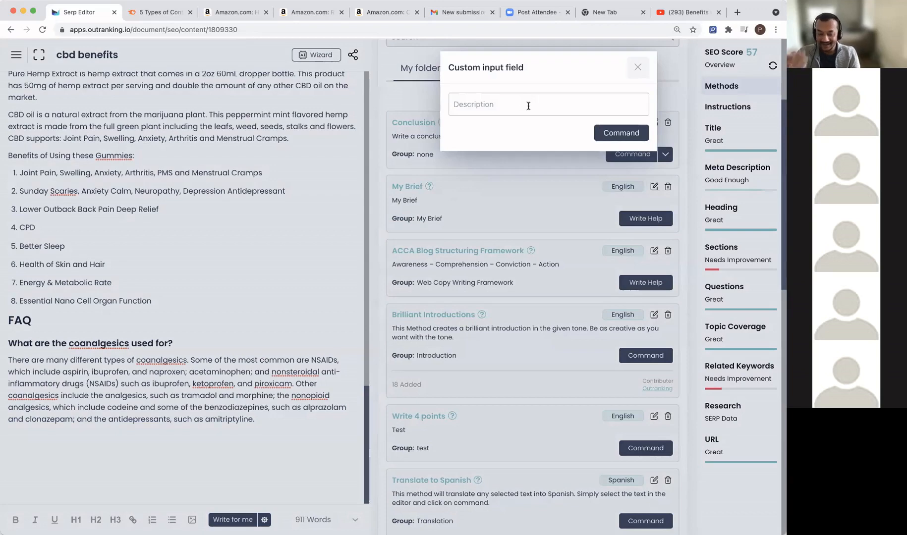
click(638, 67)
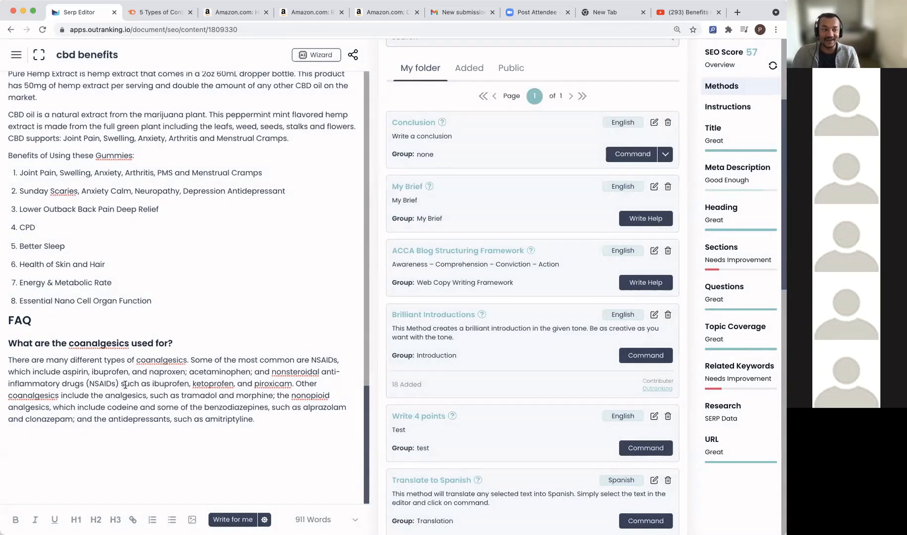
scroll(201, 320, up, 10)
scroll(212, 322, up, 9)
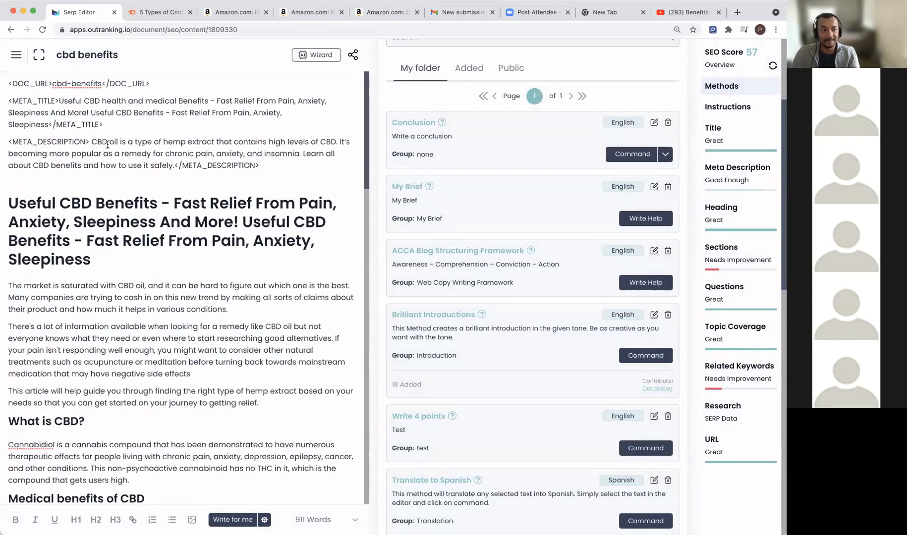
drag(91, 142, 175, 161)
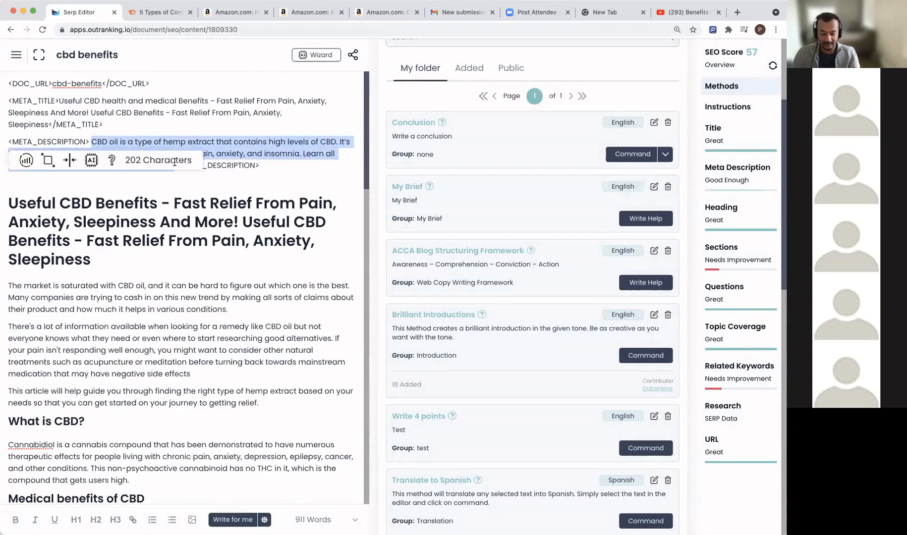
scroll(314, 280, down, 20)
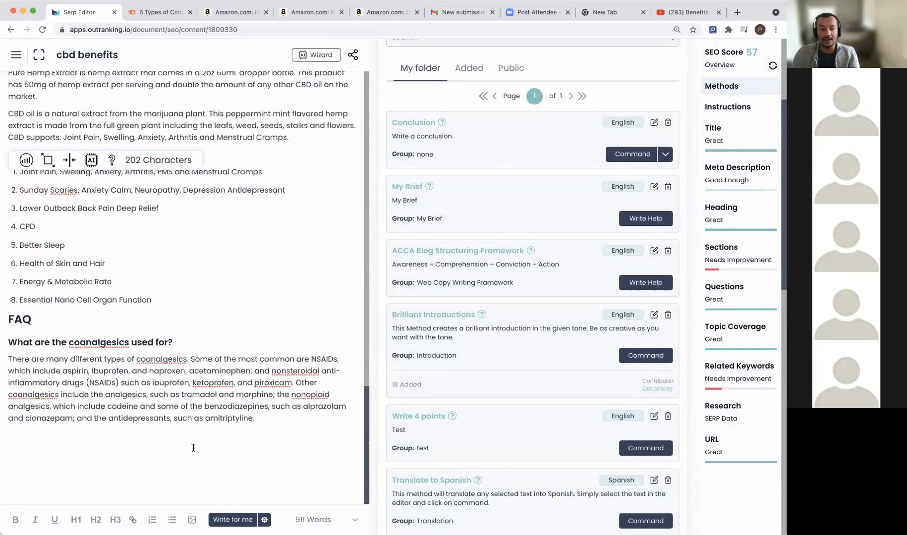
triple_click(228, 414)
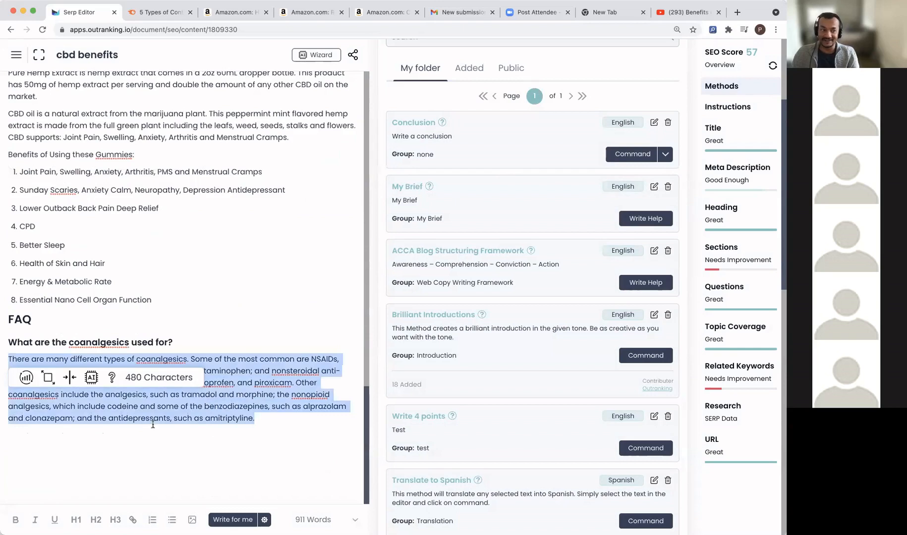
click(210, 448)
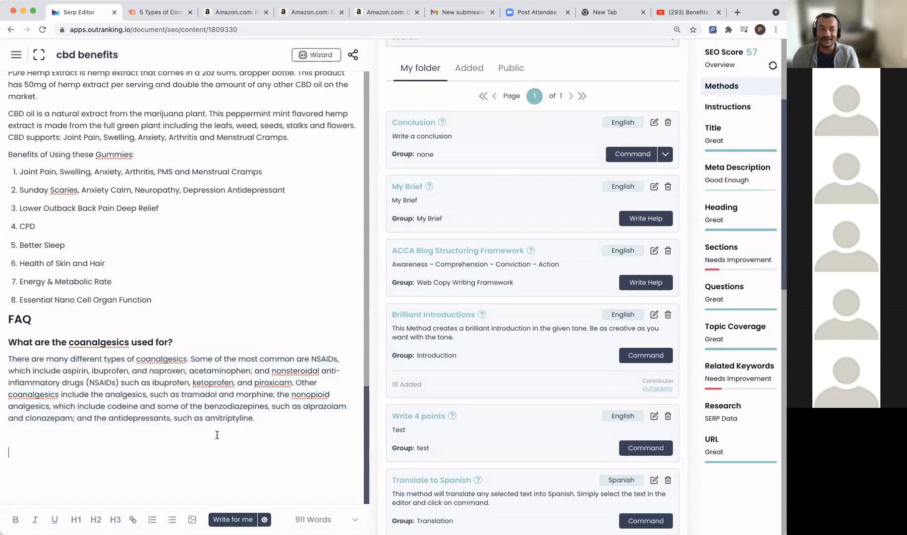
Step: Check the Conclusion method's instruction, and run the method with the meta description ending "Learn all about CBD benefits and how to use it safely."
click(654, 123)
scroll(644, 220, down, 3)
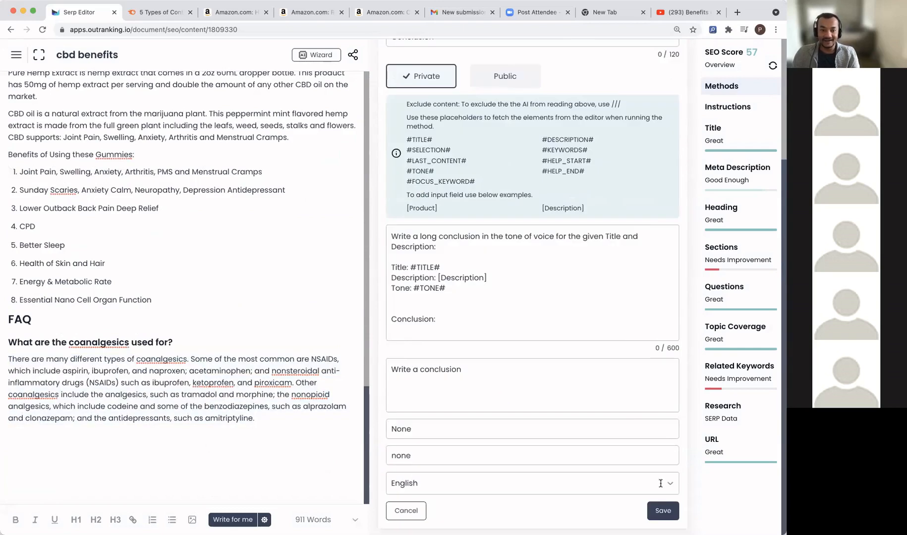
click(407, 508)
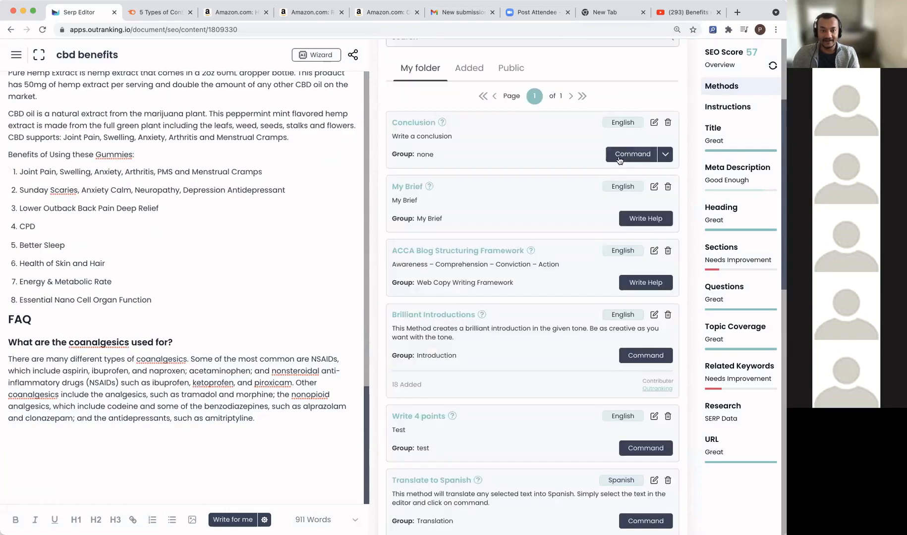
click(640, 154)
text(Learn all about CBD benefits and how to use it safely.)
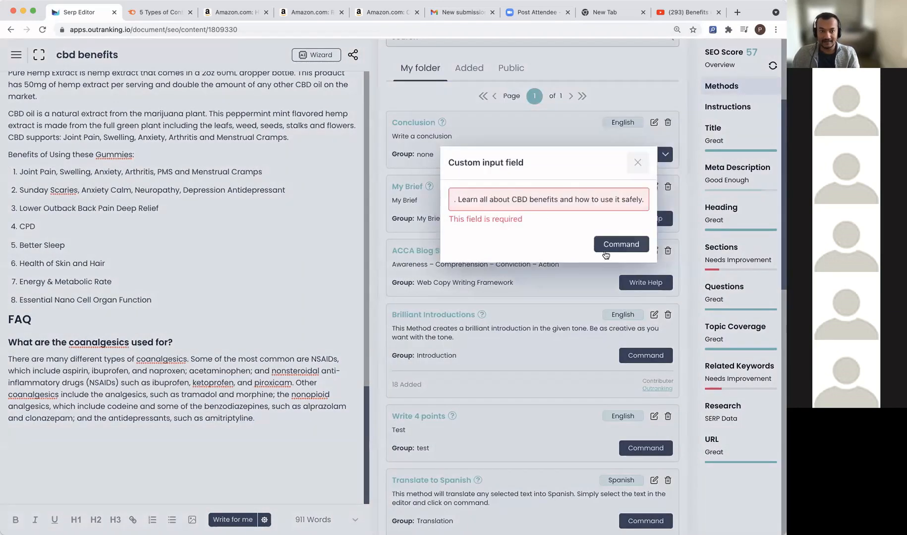
click(609, 248)
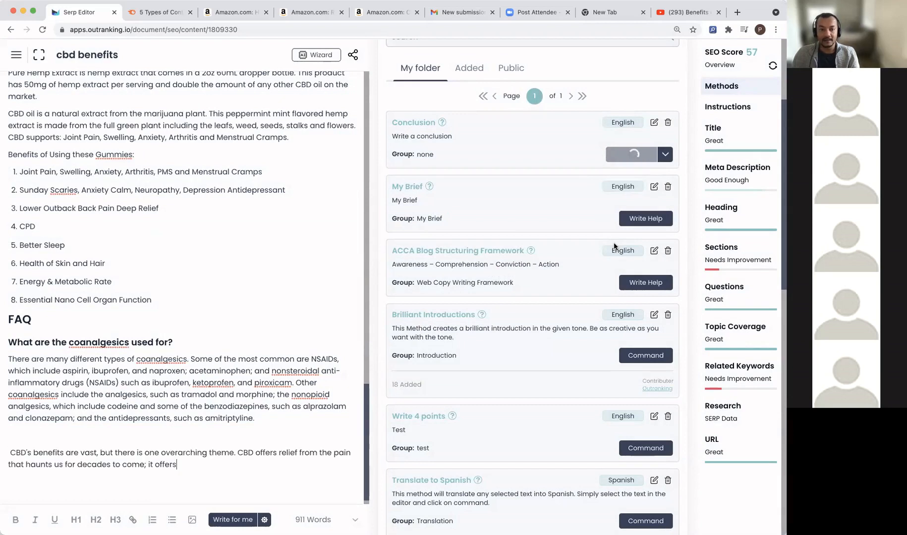
Step: Replace the generated conclusion paragraph below the FAQ answer with the line "Write a conclusion:"
key(alt+shift+Up)
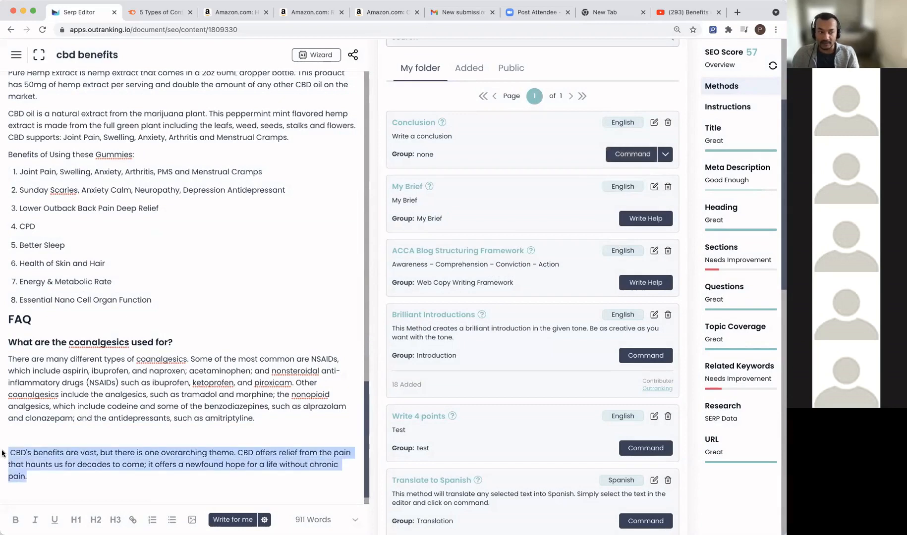
key(BackSpace)
text(Write an introeu)
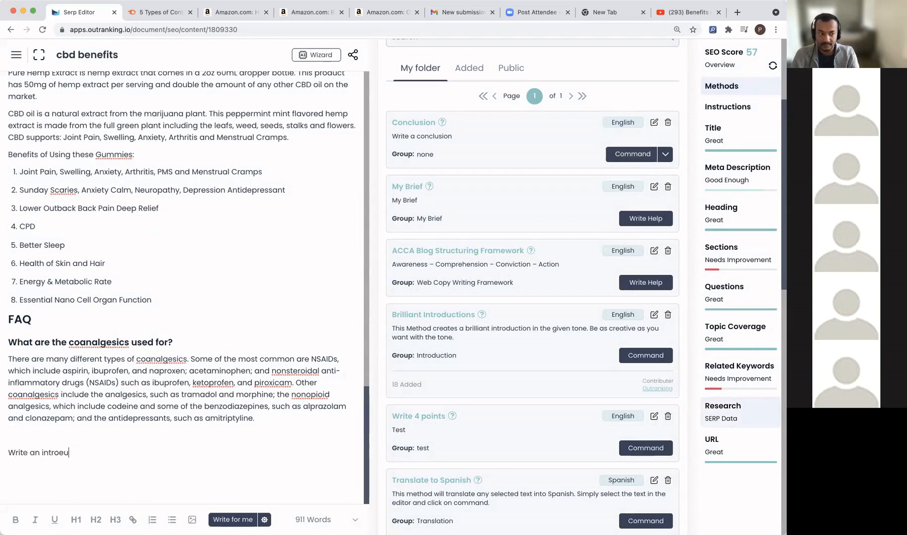
key(BackSpace)
text(oduc)
key(BackSpace)
key(BackSpace)
key(BackSpace)
key(BackSpace)
key(BackSpace)
key(BackSpace)
key(BackSpace)
key(BackSpace)
key(BackSpace)
text(conclusion:)
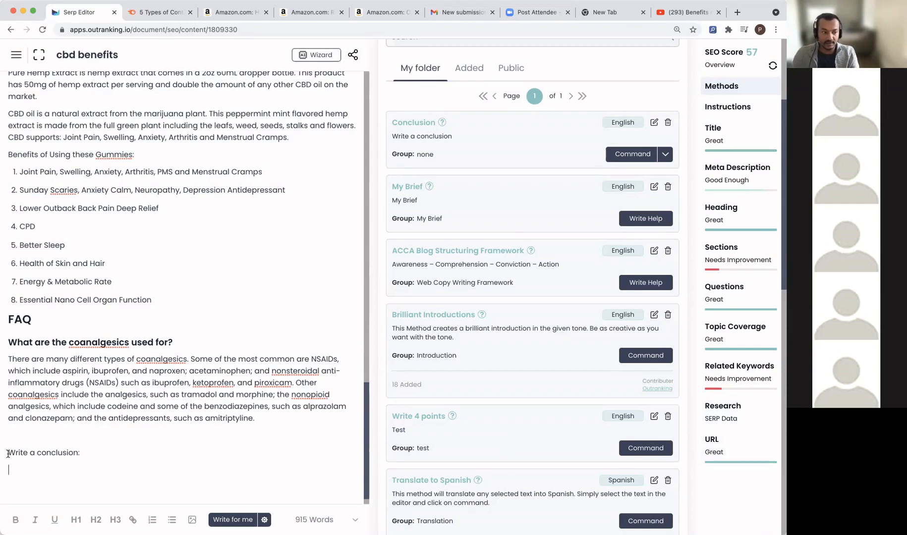
Step: Generate text from the "Write a conclusion:" line as a command, and replace the leftover command text with "///" below the FAQ answer
drag(8, 453, 96, 463)
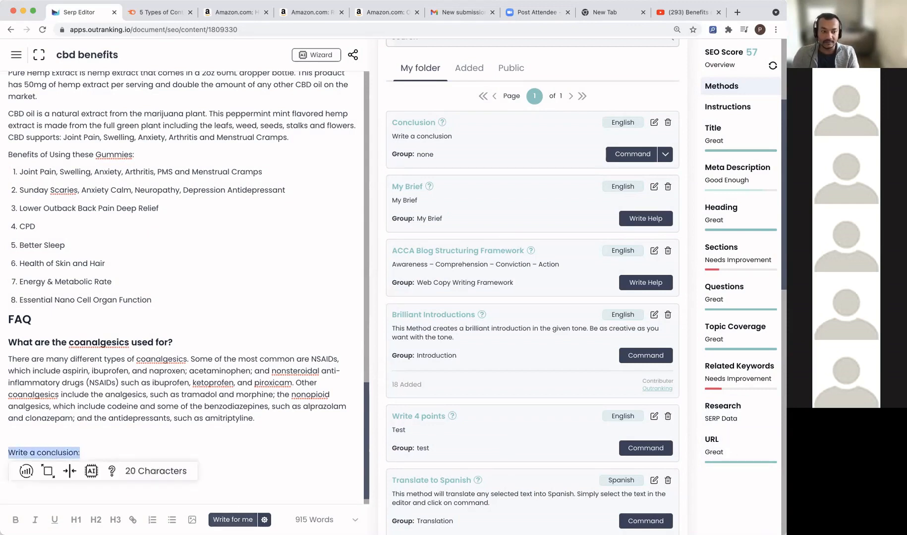
click(232, 520)
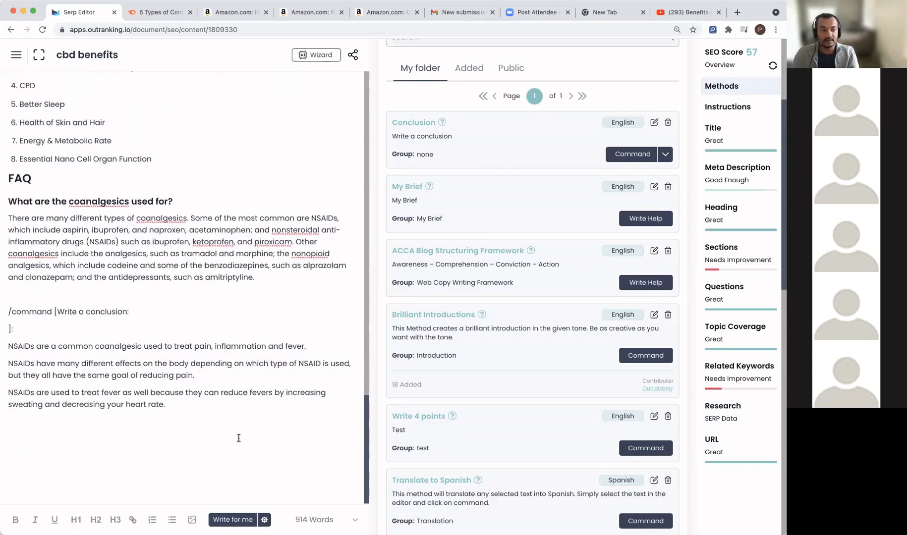
click(20, 302)
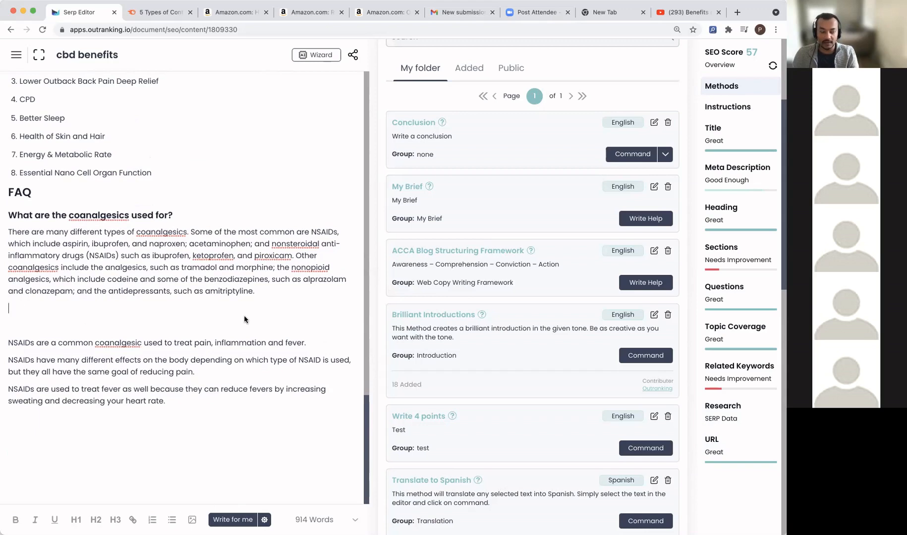
text(???)
key(BackSpace)
key(BackSpace)
key(BackSpace)
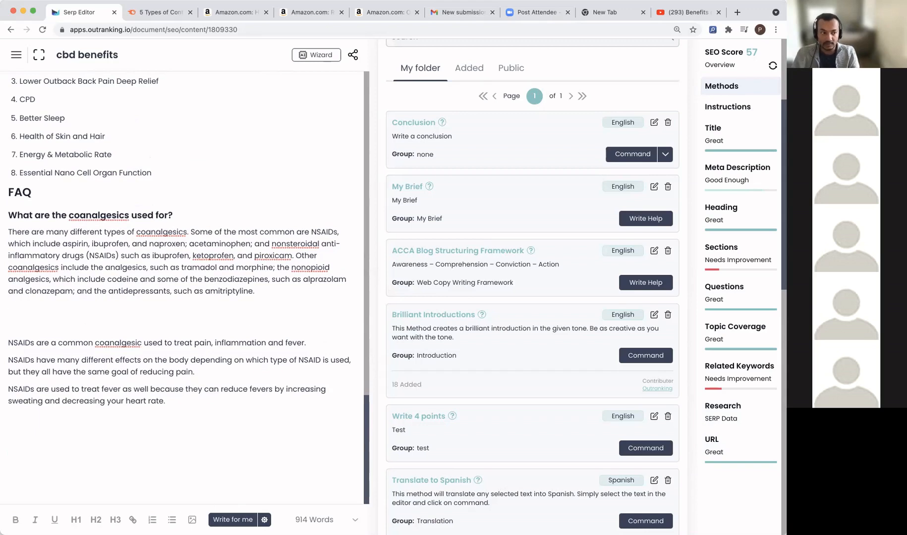
text(///)
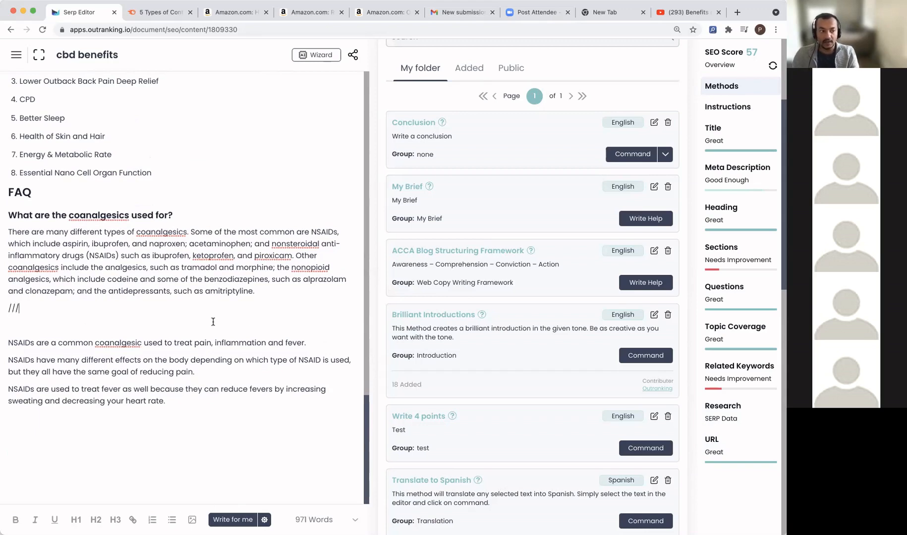
Step: Undo the "///" edit and the generated NSAIDs text to restore the plain "Write a conclusion:" line
key(super+z)
key(super+z)
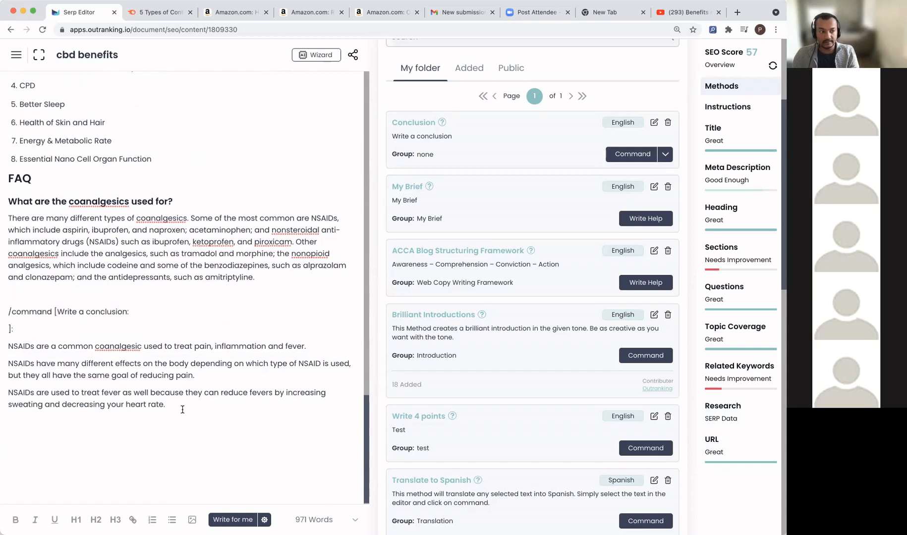
key(super+z)
key(super+z)
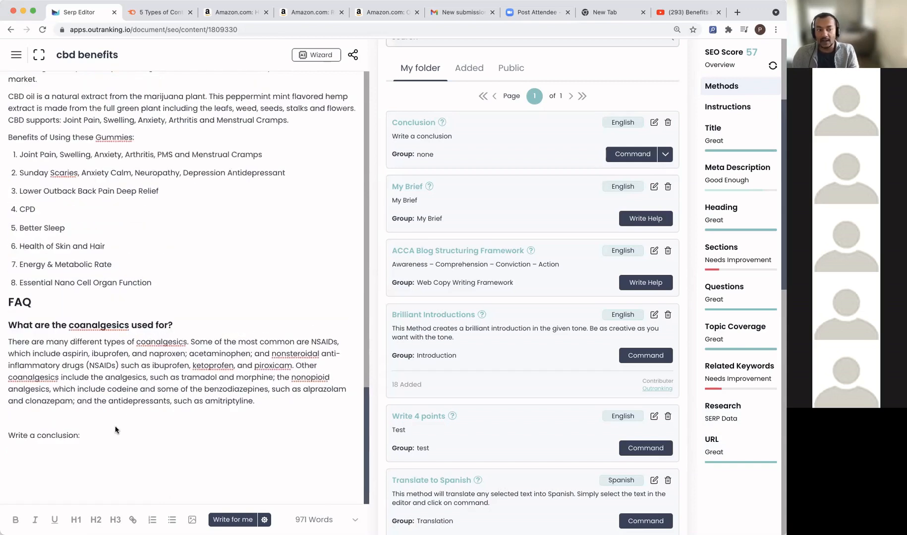
Step: Insert the content-exclusion marker "///" and an empty line between the FAQ answer and the "Write a conclusion:" line
text(///)
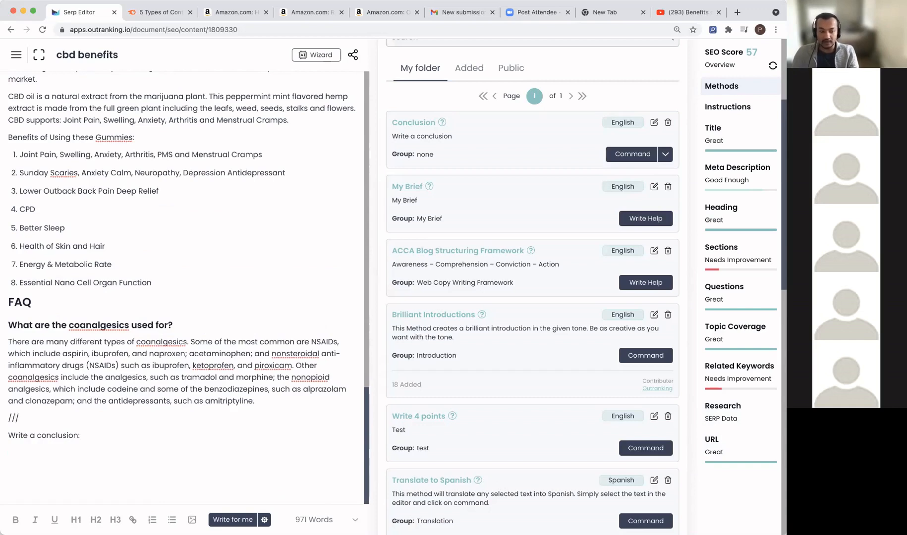
key(Return)
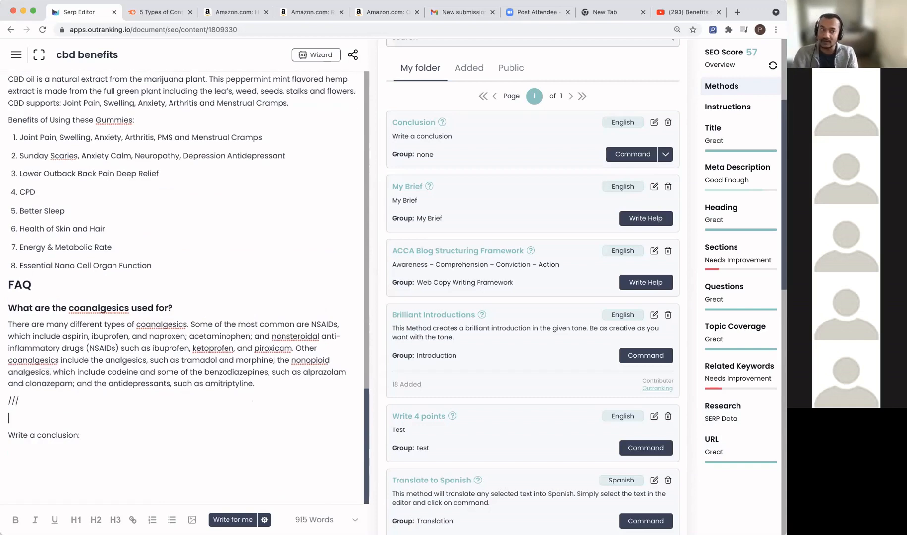
text(this is)
key(super+z)
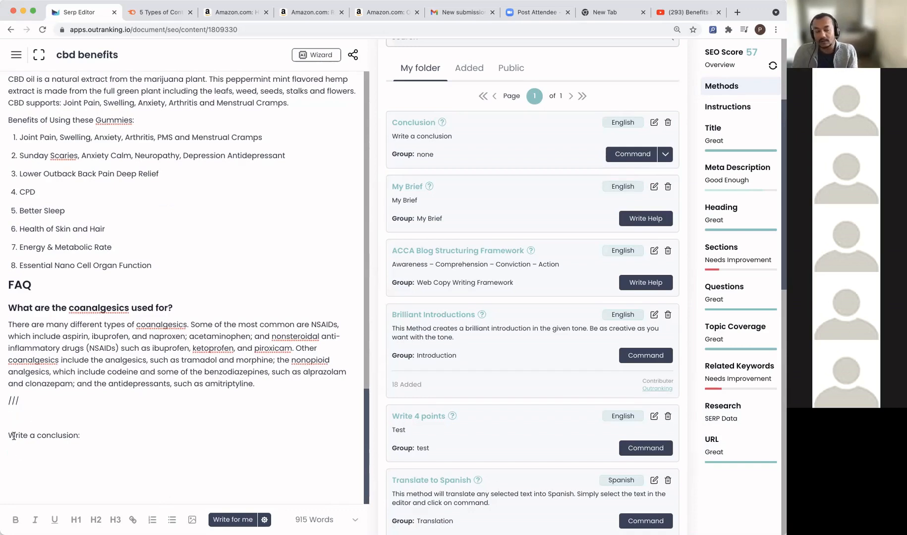
Step: Run the "Write a conclusion:" line below the "///" marker as an AI command
scroll(10, 438, up, 1)
drag(8, 438, 91, 435)
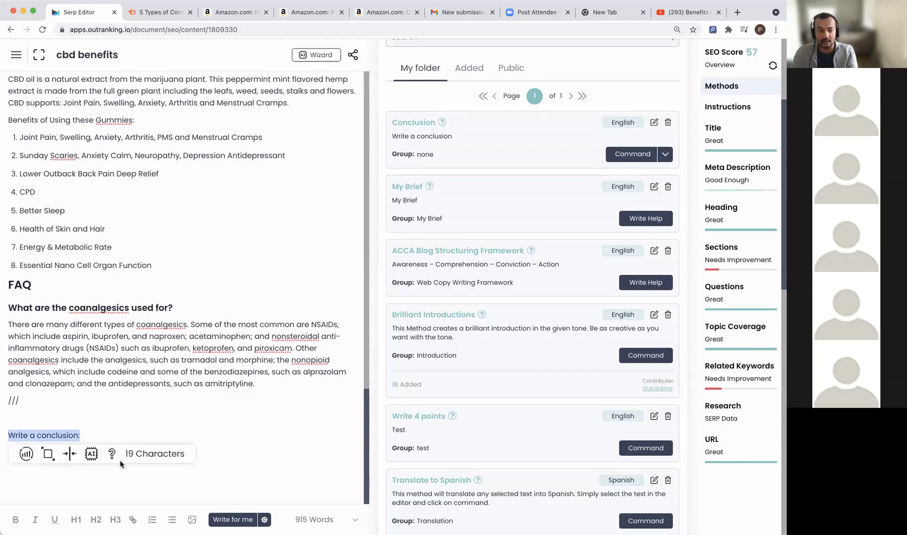
click(91, 454)
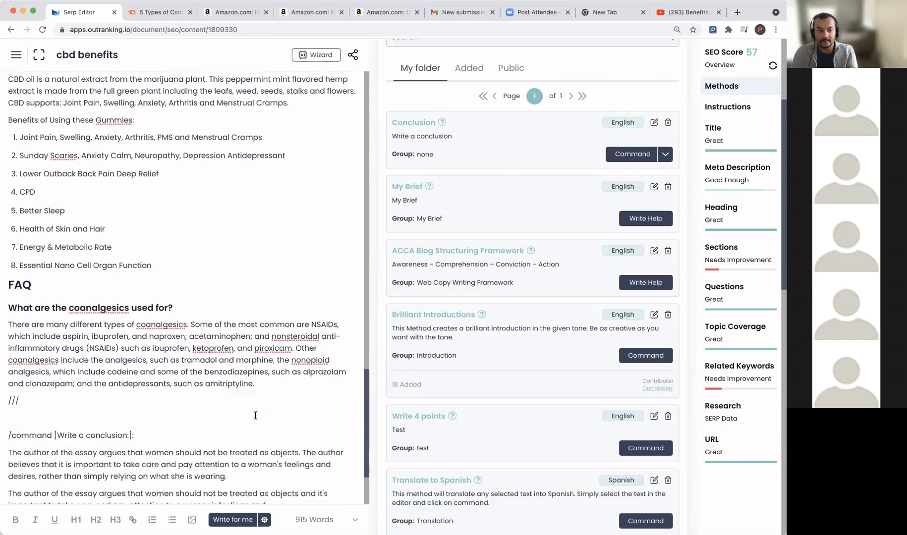